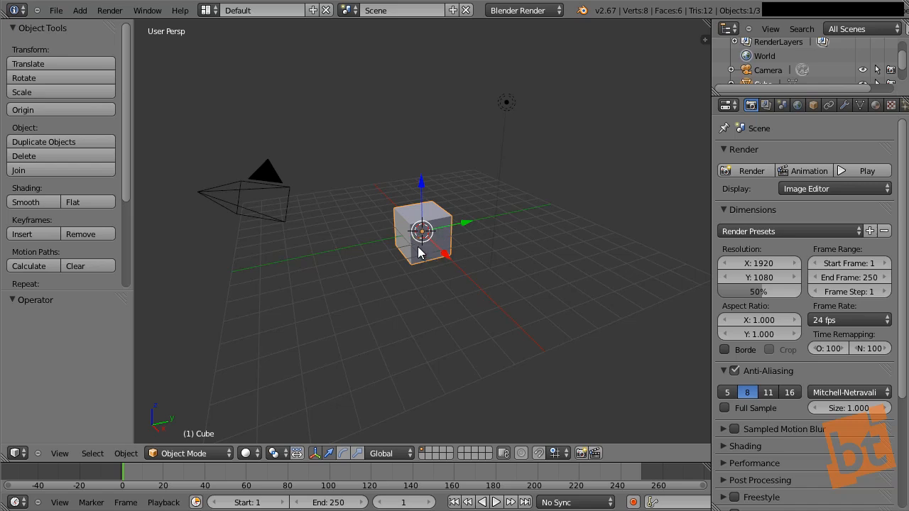
- Delete the default cube from the scene
middle_click_drag(446, 243, 516, 262)
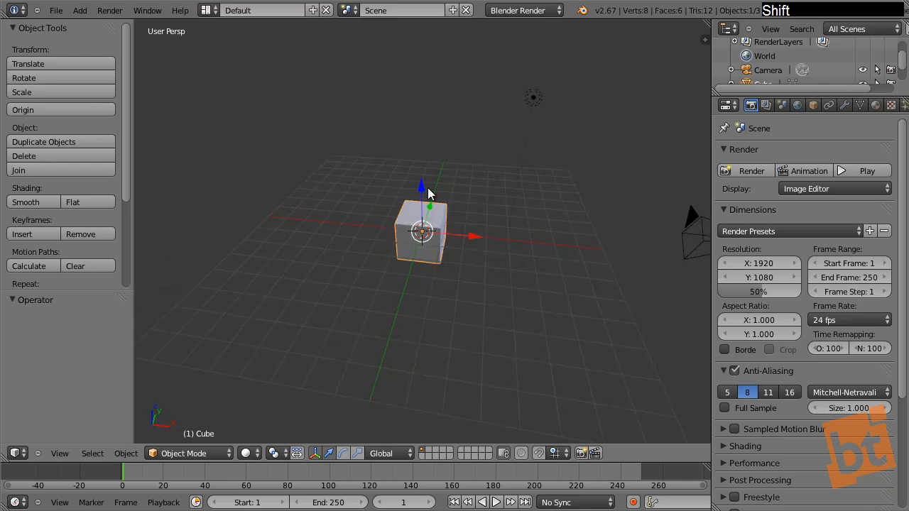
right_click(433, 236)
key("x")
left_click(434, 236)
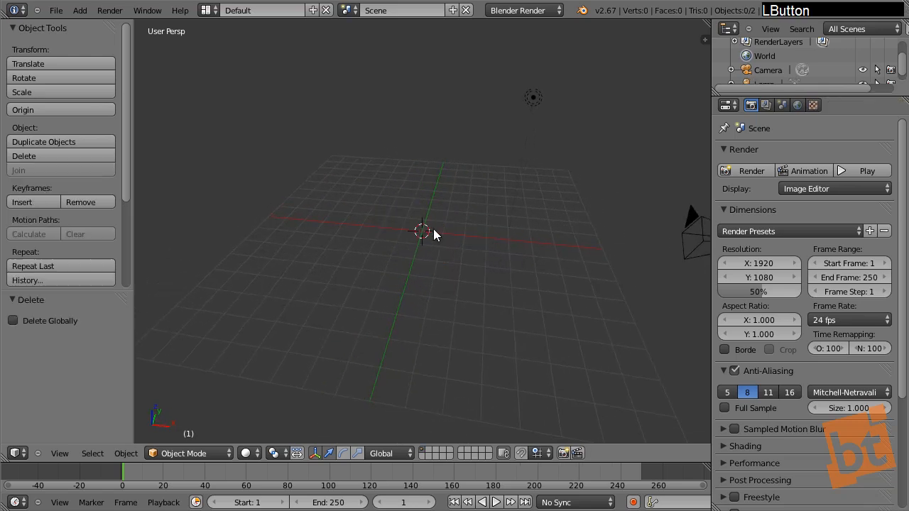
- Add a mesh plane at the scene origin from the top view
key("KP_7")
key("shift+a")
mouse_move(430, 232)
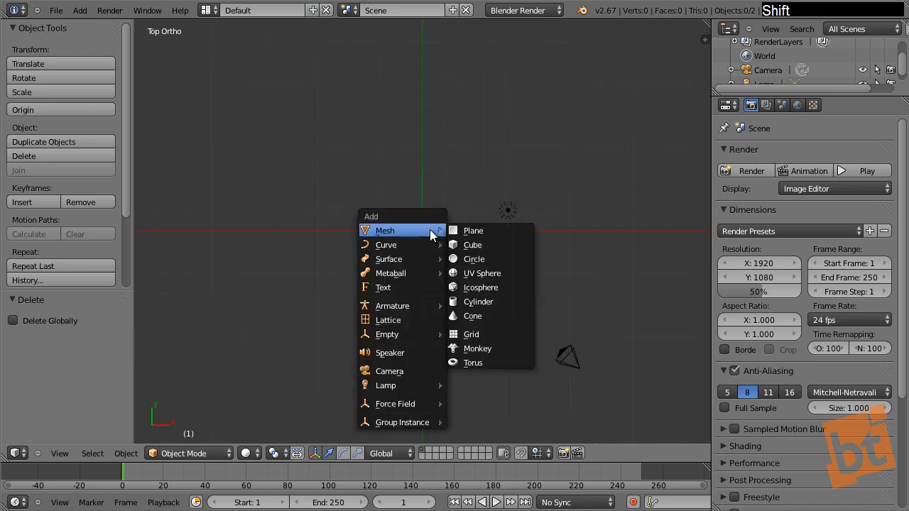
left_click(489, 236)
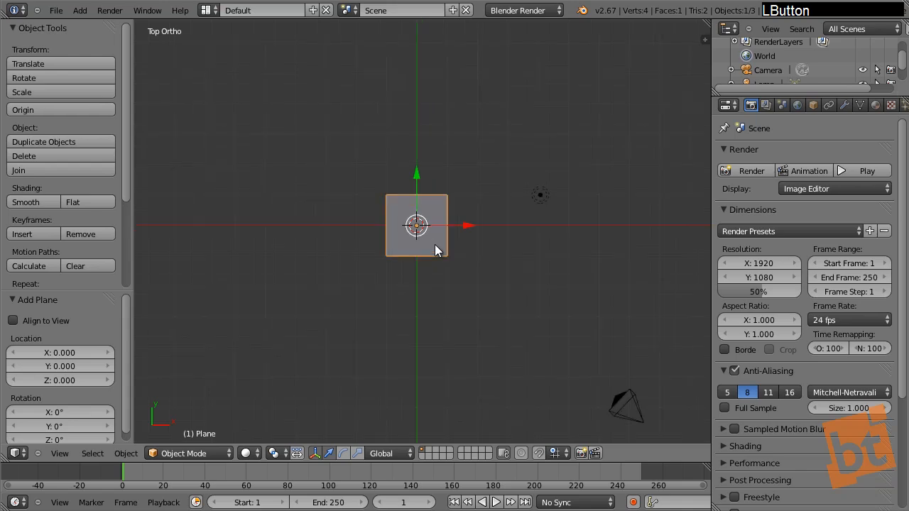
- Subdivide the plane in Edit Mode with 8 cuts
middle_click_drag(509, 304, 495, 278)
scroll(449, 260, "up", 4)
key("Tab")
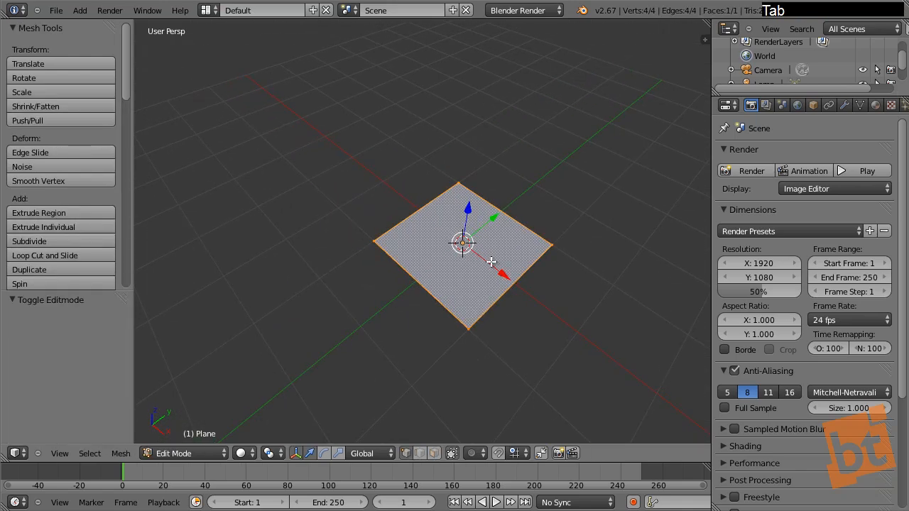
key("w")
left_click(497, 187)
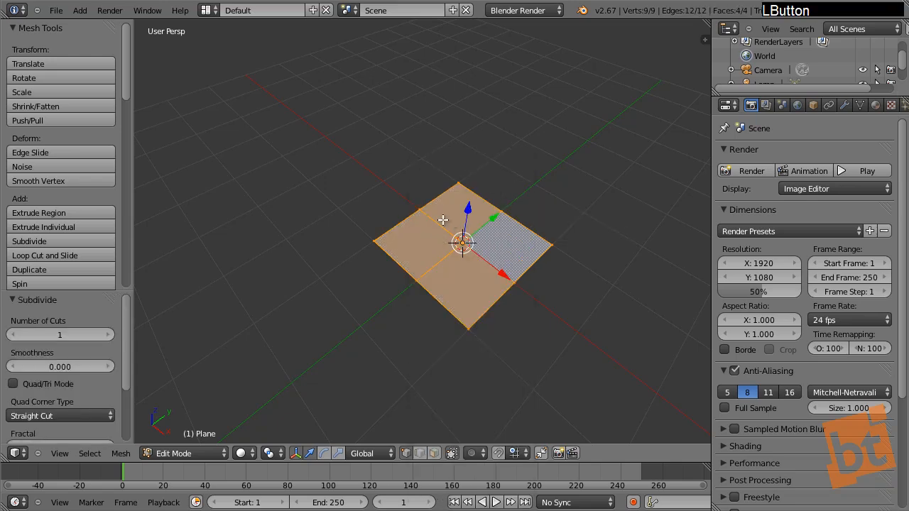
left_click(109, 335)
left_click(110, 335)
left_click(110, 335)
left_click(110, 335)
left_click(110, 335)
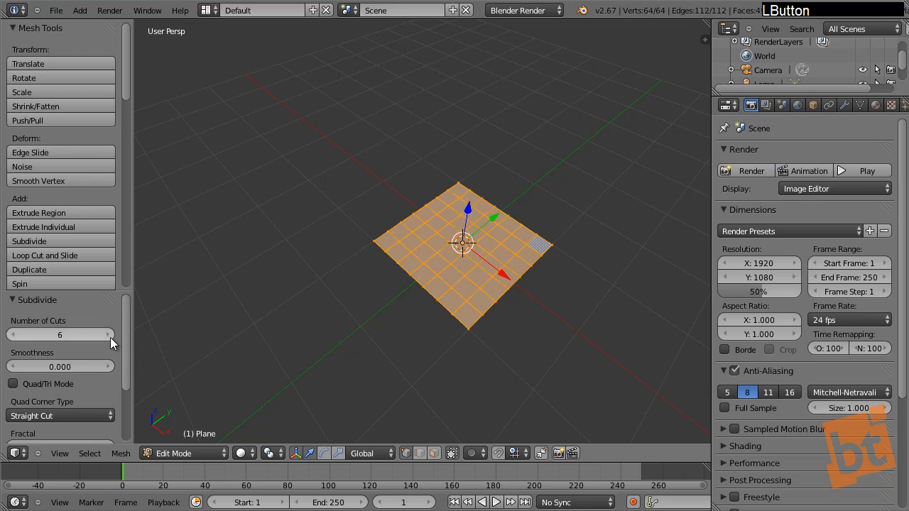
left_click(110, 335)
left_click(110, 335)
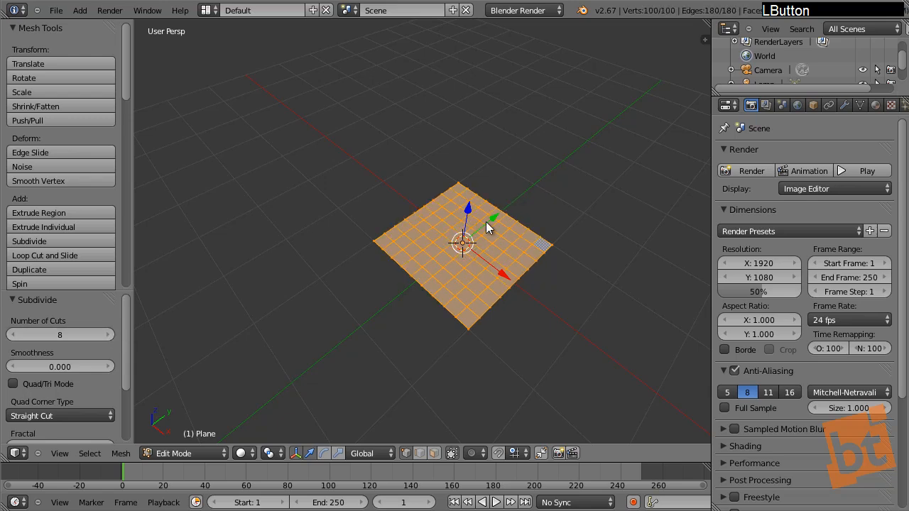
- Return to Object Mode and scale the plane up by about 3.258
key("Tab")
key("s")
left_click(618, 115)
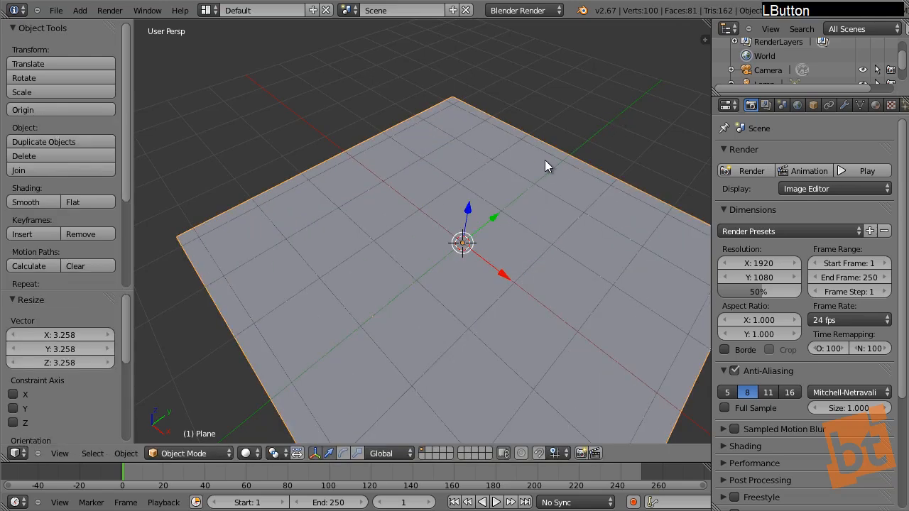
- Add a Subdivision Surface modifier to the plane
left_click(845, 106)
left_click(809, 152)
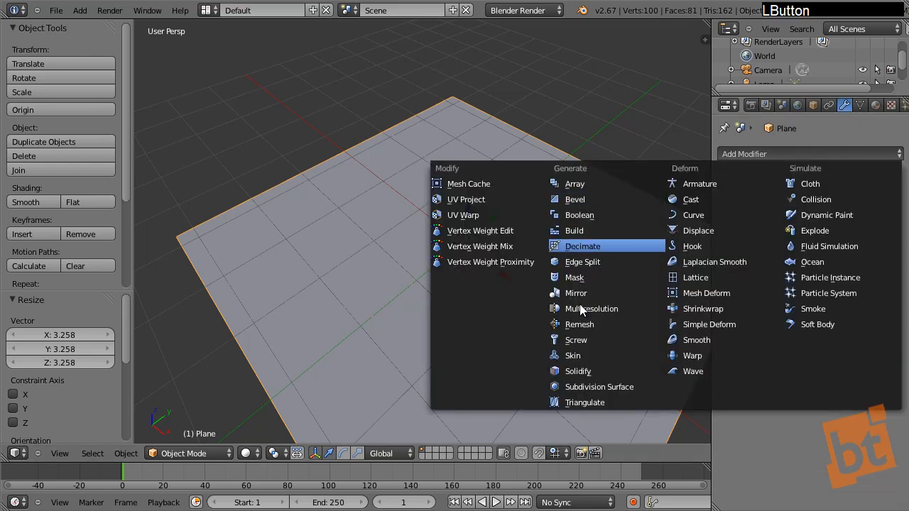
left_click(600, 386)
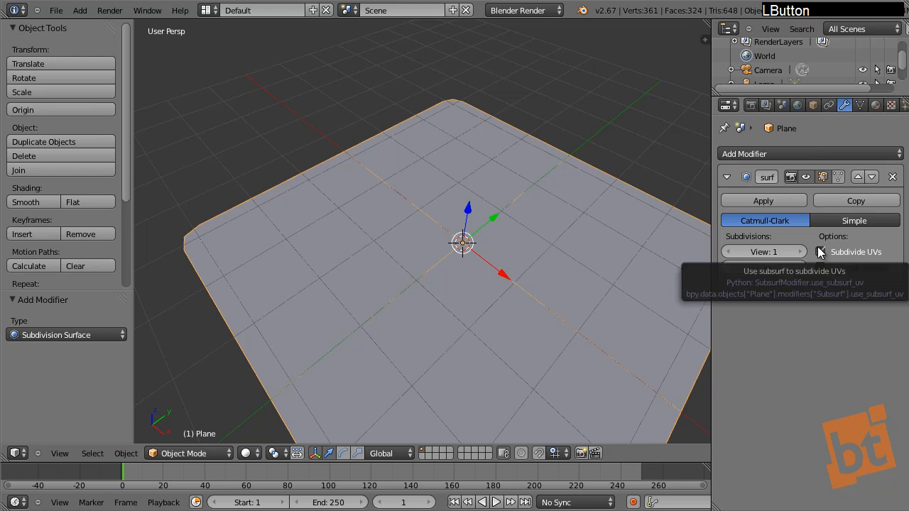
- Add a Displace modifier to the plane and give it a new texture named Displace
left_click(806, 154)
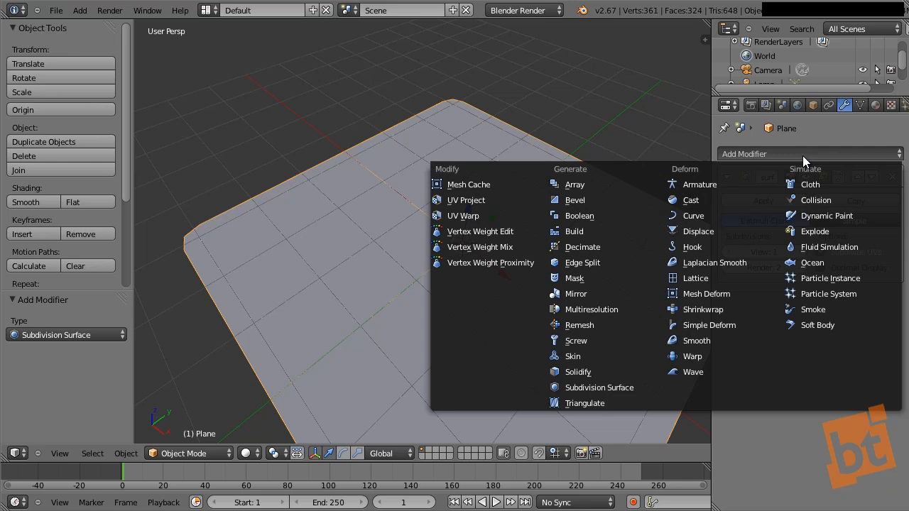
left_click(696, 231)
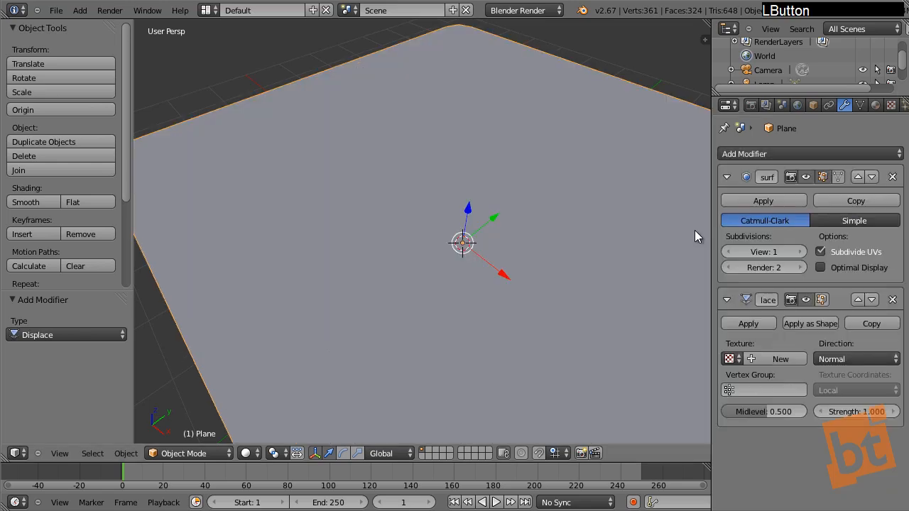
left_click(774, 360)
left_click(756, 358)
type("Di")
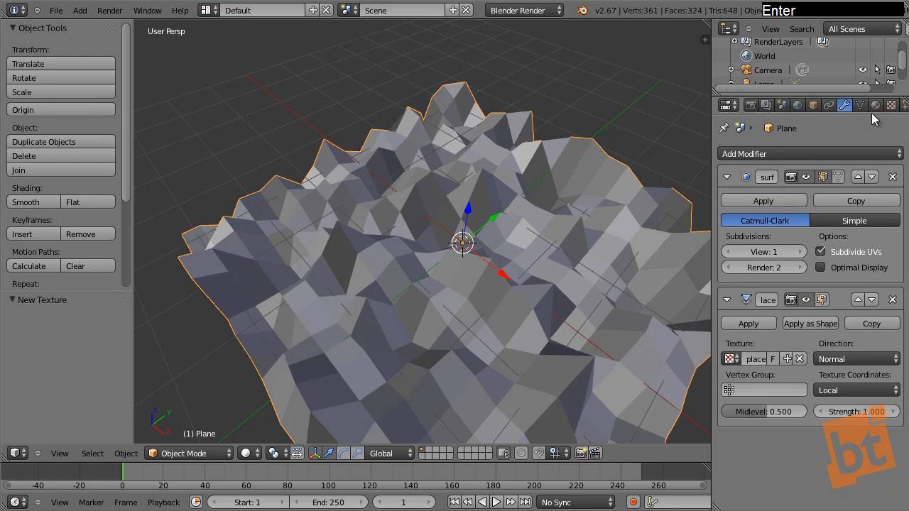
- Load the Displace texture in the texture settings and set its Clouds size to 1.45
left_click(891, 105)
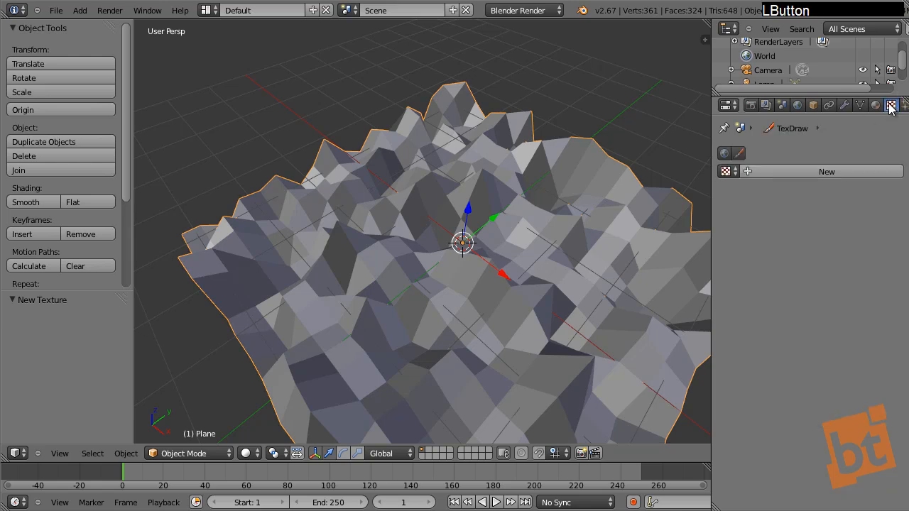
left_click(731, 171)
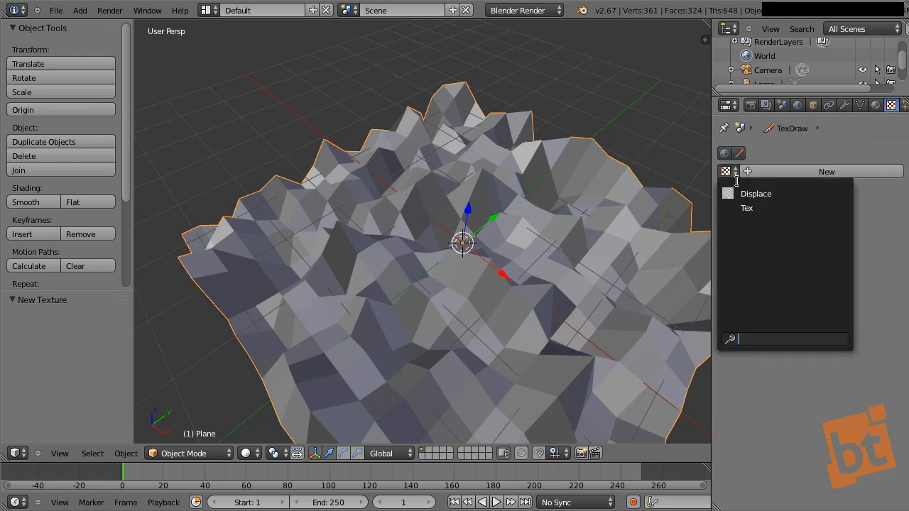
left_click(771, 193)
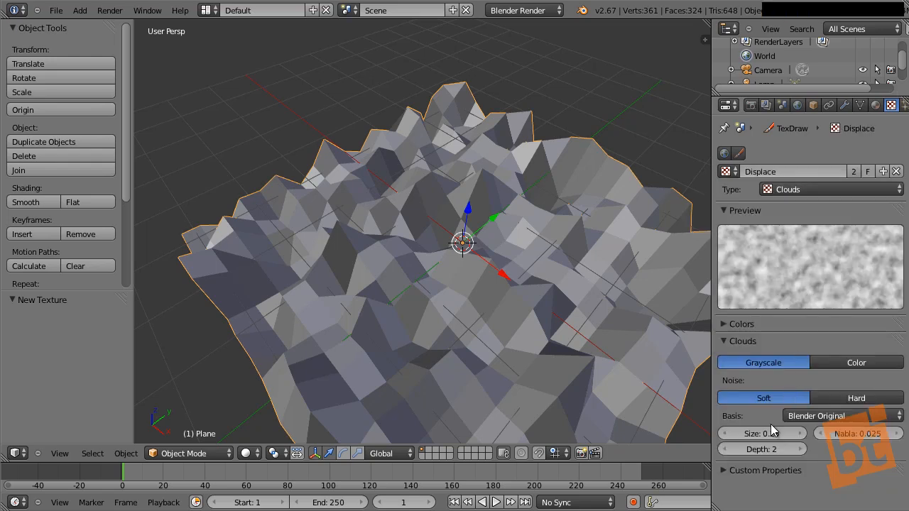
left_click_drag(773, 434, 785, 433)
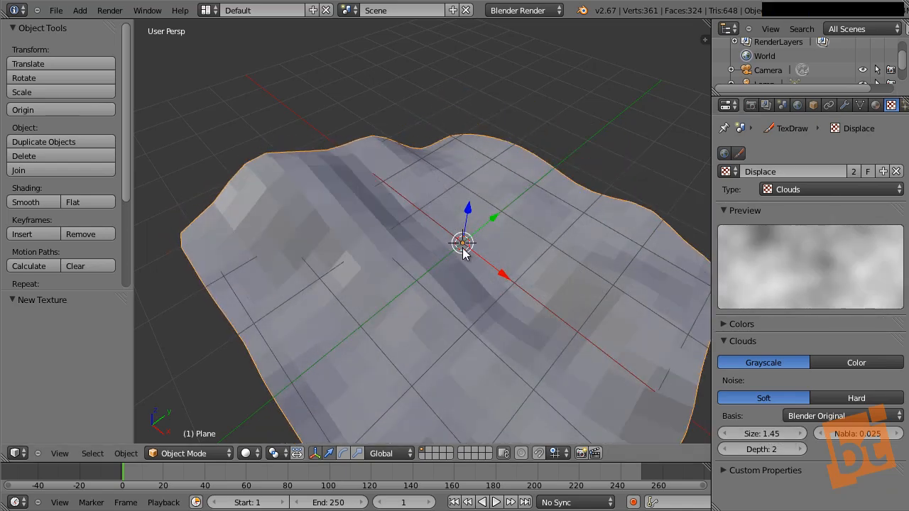
- Set the Displace modifier's midlevel to 0.259 and its strength to 0.900
middle_click_drag(393, 262, 380, 198)
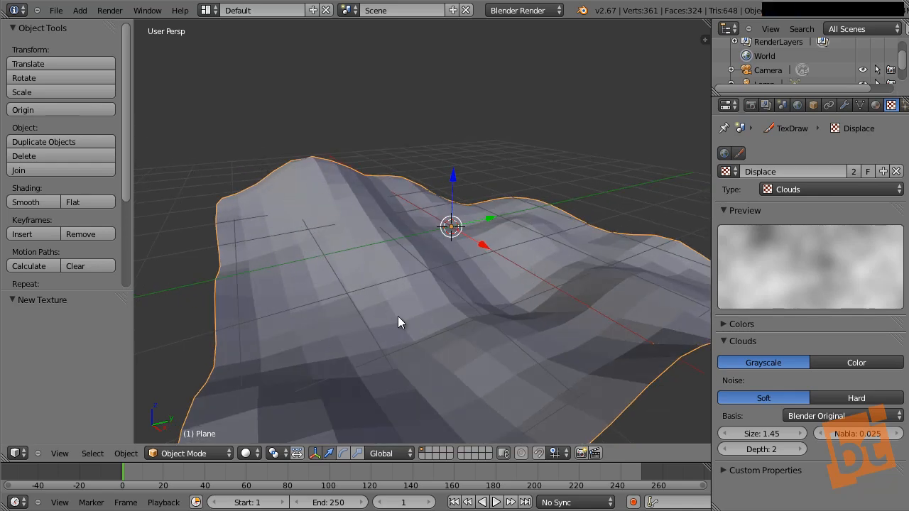
middle_click_drag(442, 282, 476, 265)
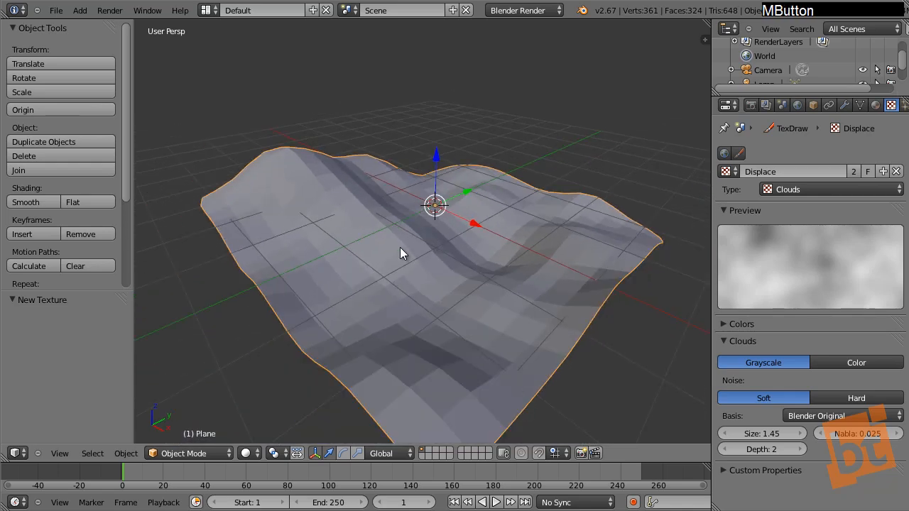
left_click(845, 105)
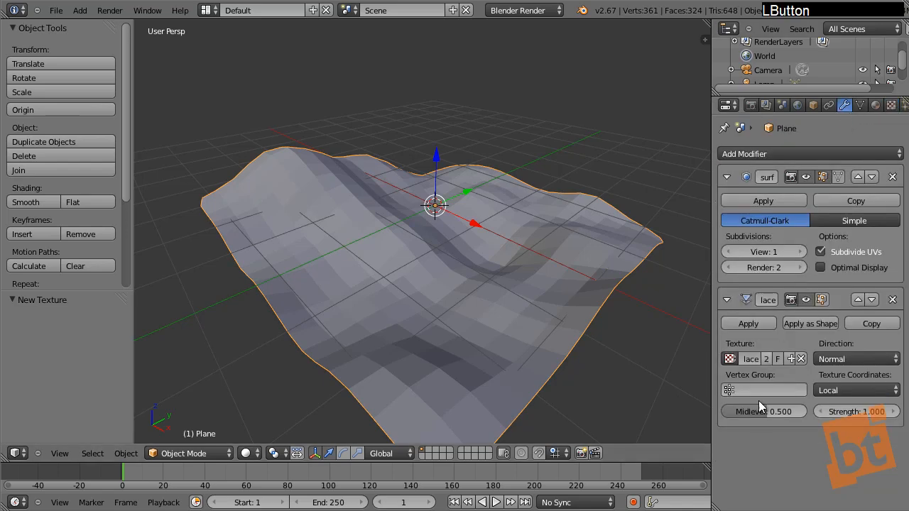
mouse_move(764, 416)
left_mouse_down()
mouse_move(729, 416)
mouse_move(804, 422)
mouse_move(726, 433)
mouse_move(794, 439)
mouse_move(713, 443)
mouse_move(762, 409)
left_mouse_up()
middle_click_drag(454, 213, 426, 186, "shift")
middle_click_drag(536, 281, 430, 215)
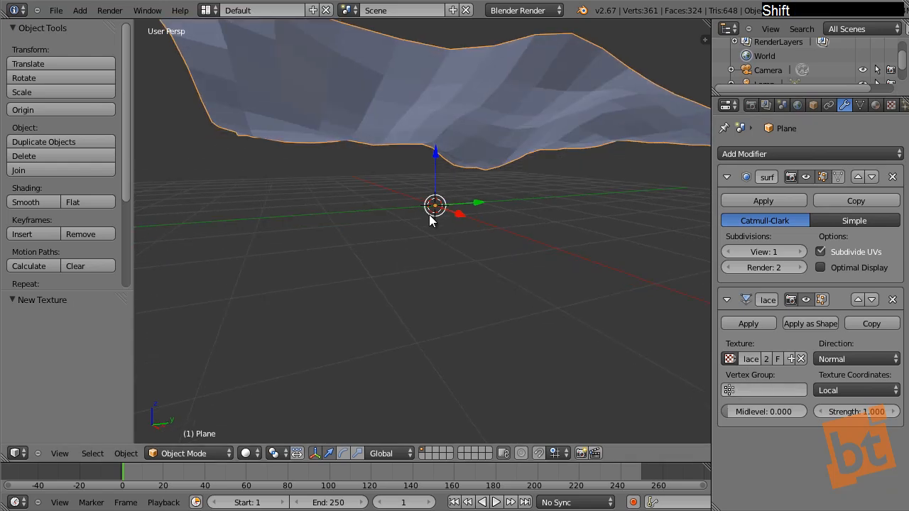
left_click_drag(743, 411, 763, 413)
middle_click_drag(485, 216, 513, 231)
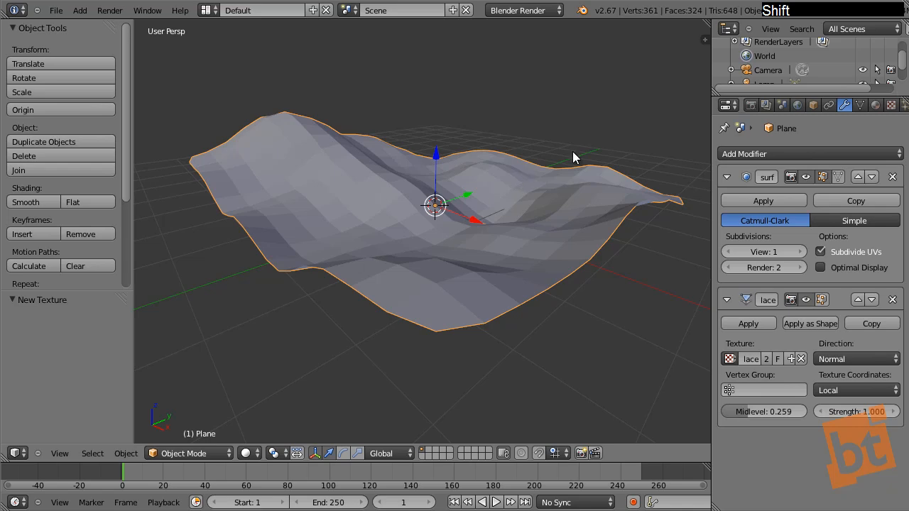
mouse_move(858, 413)
left_mouse_down()
mouse_move(869, 413)
mouse_move(846, 414)
mouse_move(853, 419)
mouse_move(844, 422)
mouse_move(861, 431)
left_mouse_up()
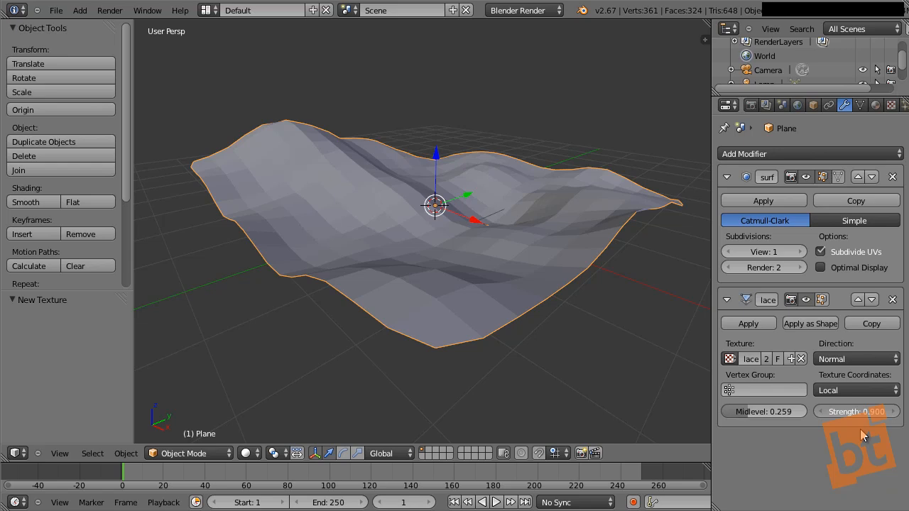
- Switch the Subdivision Surface modifier to Simple and set its view subdivisions to 3
mouse_move(521, 186)
middle_mouse_down("shift")
mouse_move(503, 200)
mouse_move(544, 194)
mouse_move(521, 187)
middle_mouse_up("shift")
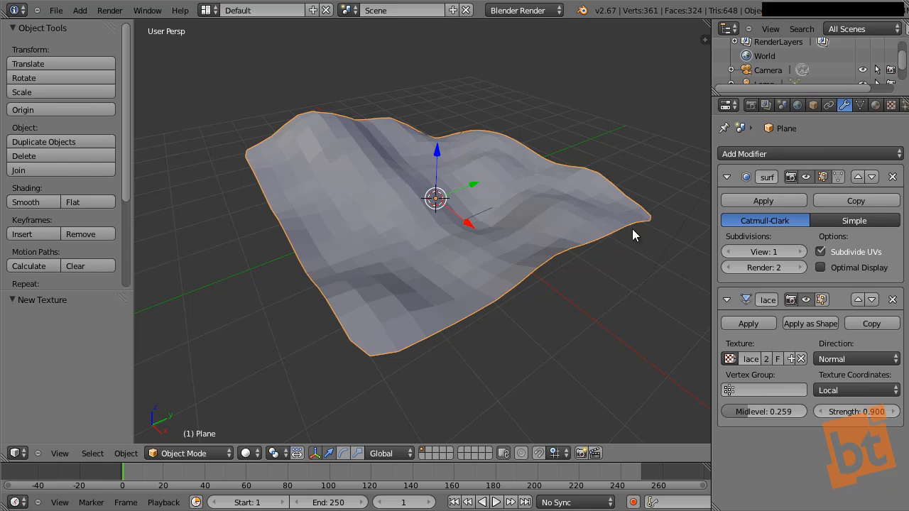
left_click(861, 222)
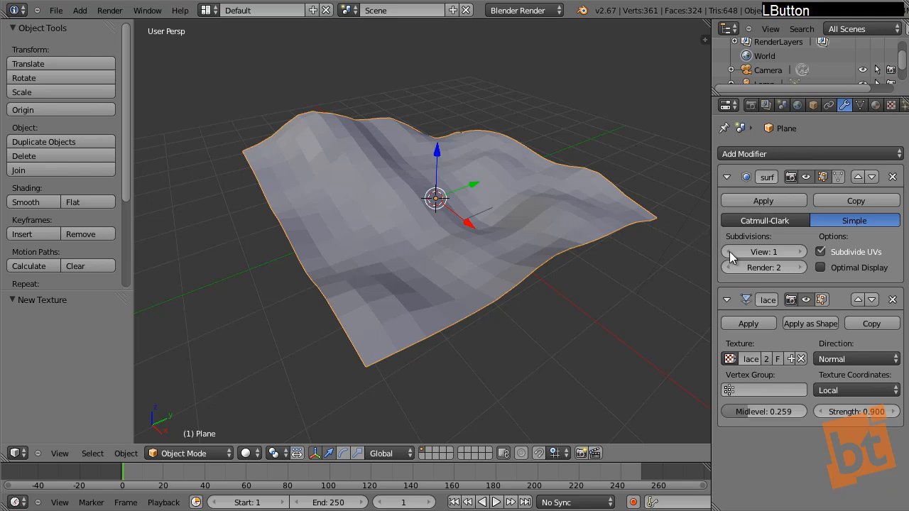
left_click(802, 252)
left_click(803, 252)
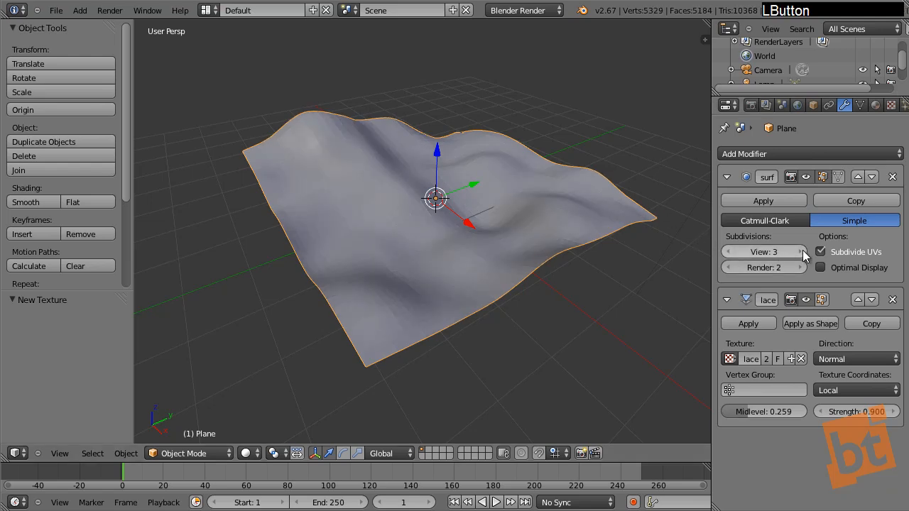
- Set the Clouds noise depth of the Displace texture to 6
left_click(890, 104)
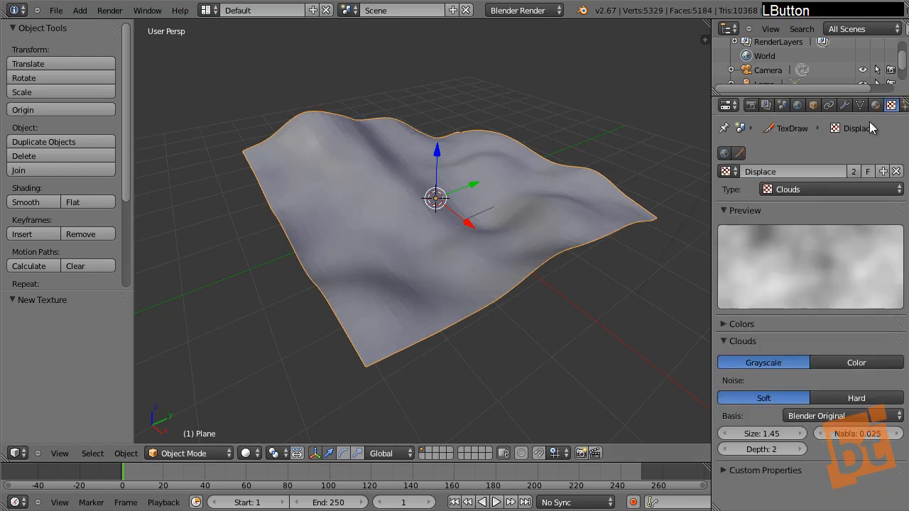
middle_click(765, 249)
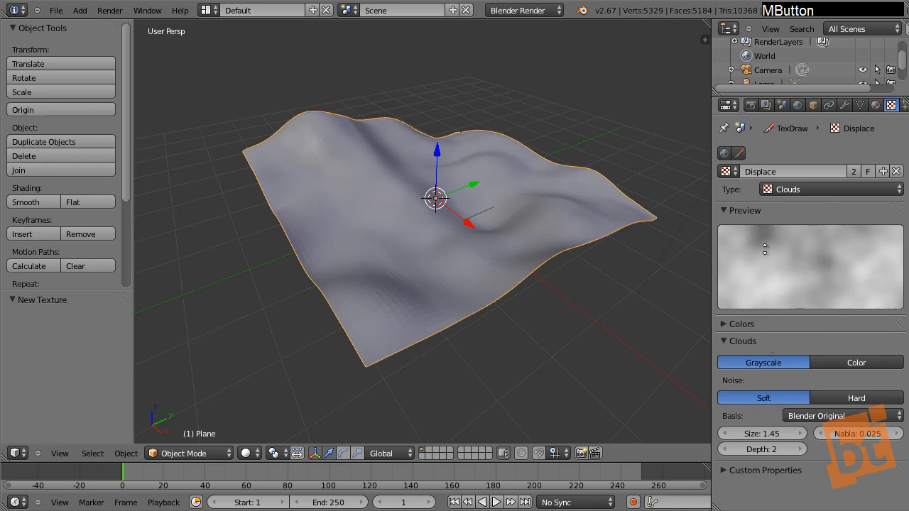
left_click(803, 449)
left_click(803, 449)
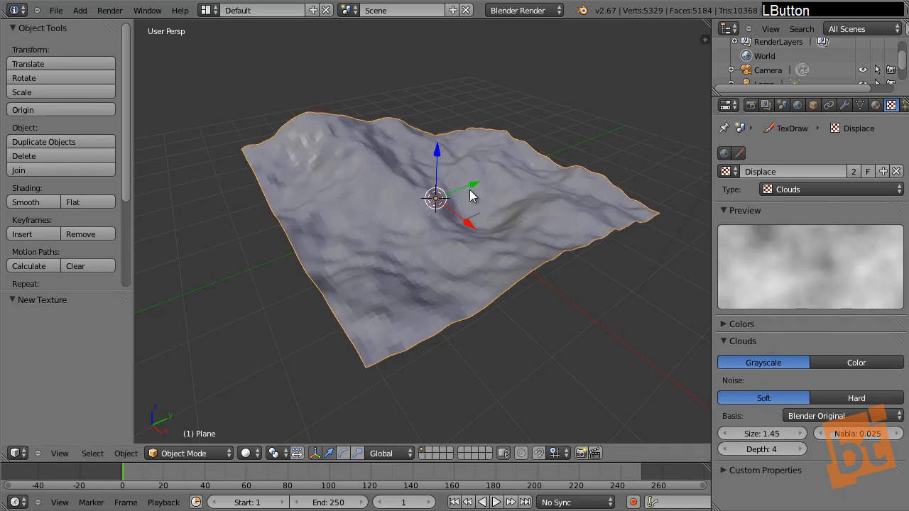
middle_click_drag(450, 183, 399, 228)
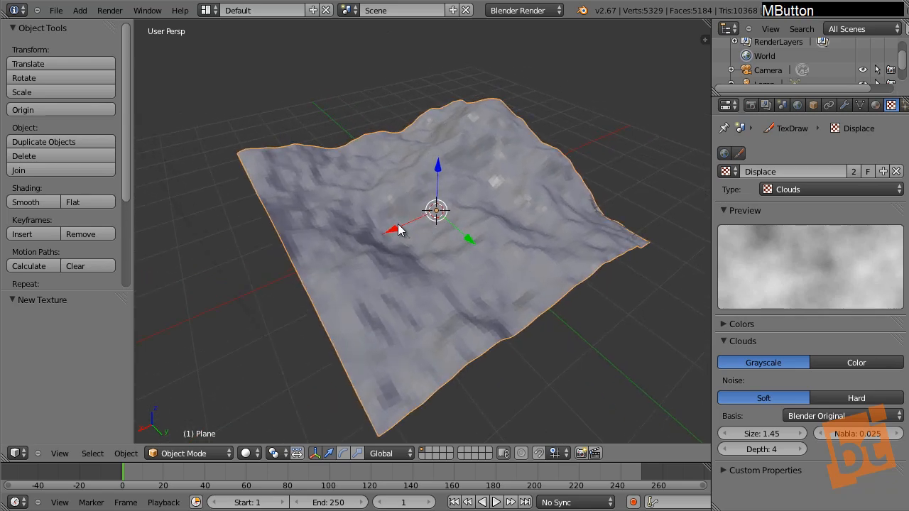
left_click(798, 452)
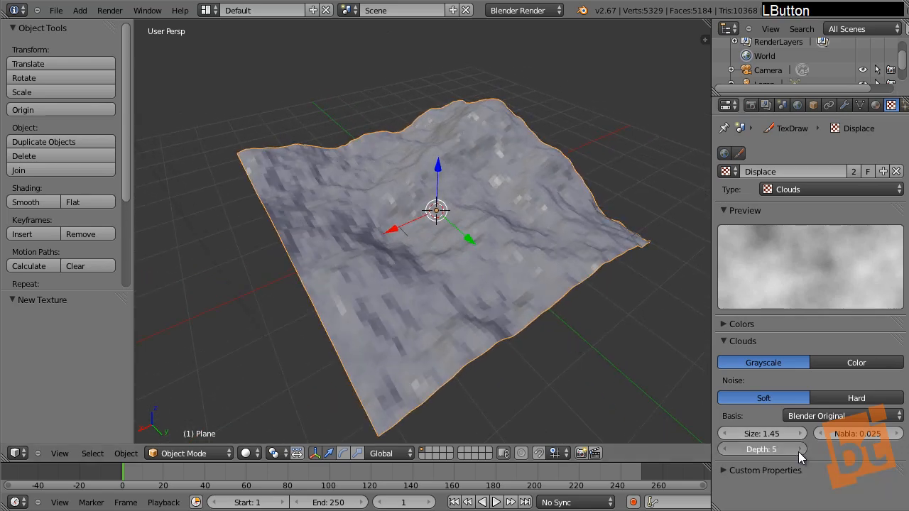
left_click(798, 452)
- Scale the terrain plane up by about 2, and again by about 1.115
key("s")
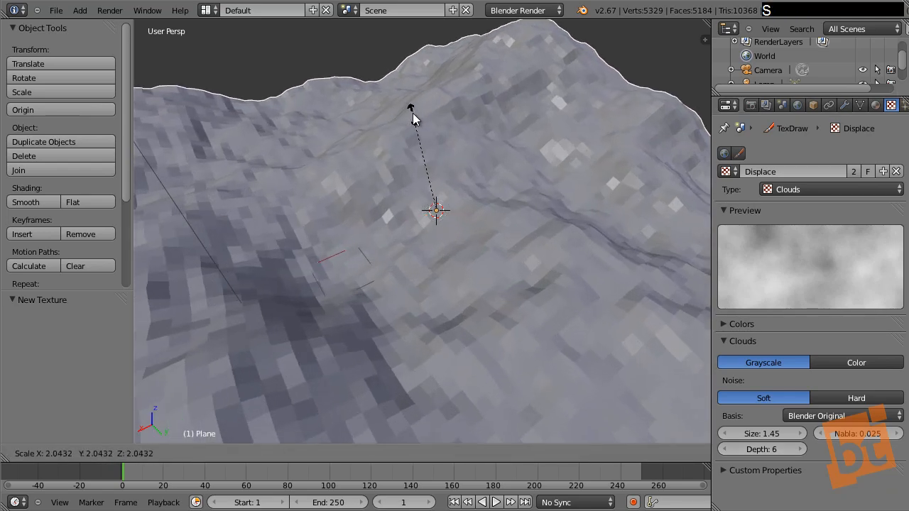
left_click(417, 113)
scroll(573, 122, "down", 2)
key("s")
left_click(595, 101)
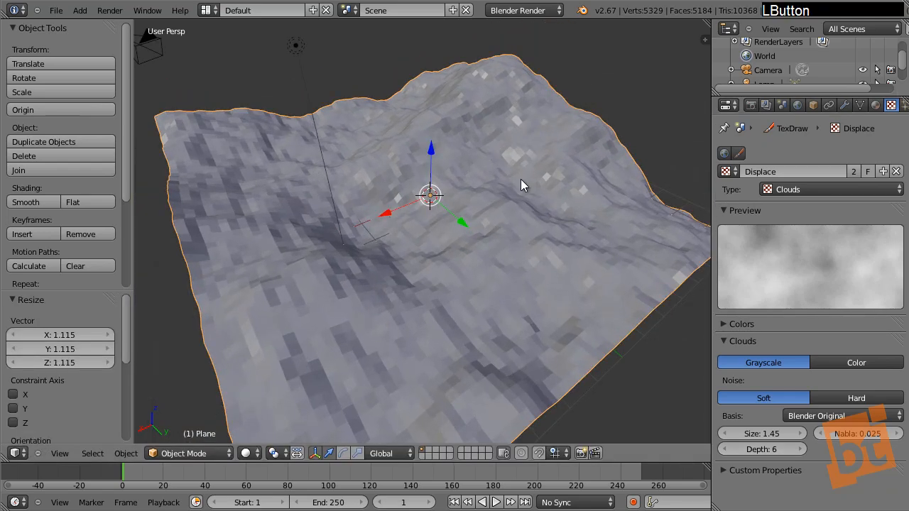
middle_click_drag(521, 183, 437, 226, "shift")
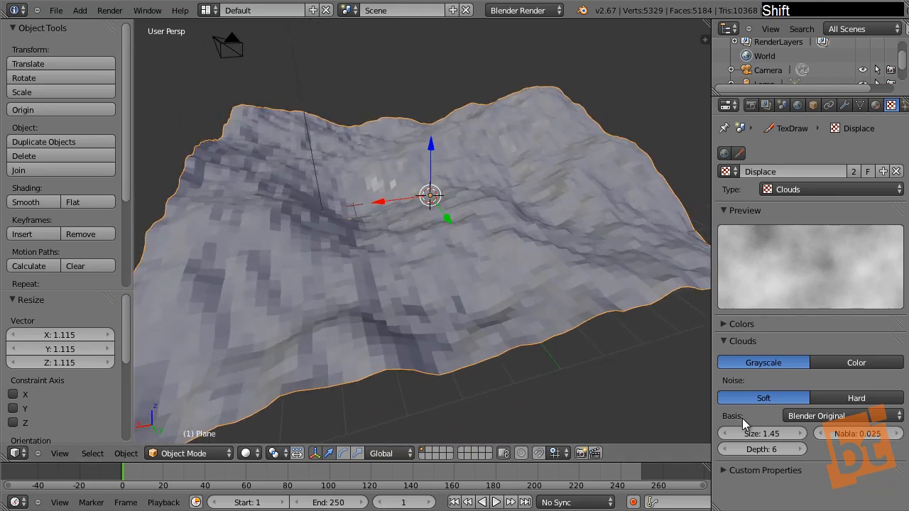
- Switch the Clouds texture to Hard noise with size 2.00, nabla 0.10 and depth 6
left_click(857, 400)
middle_click_drag(472, 223, 625, 341)
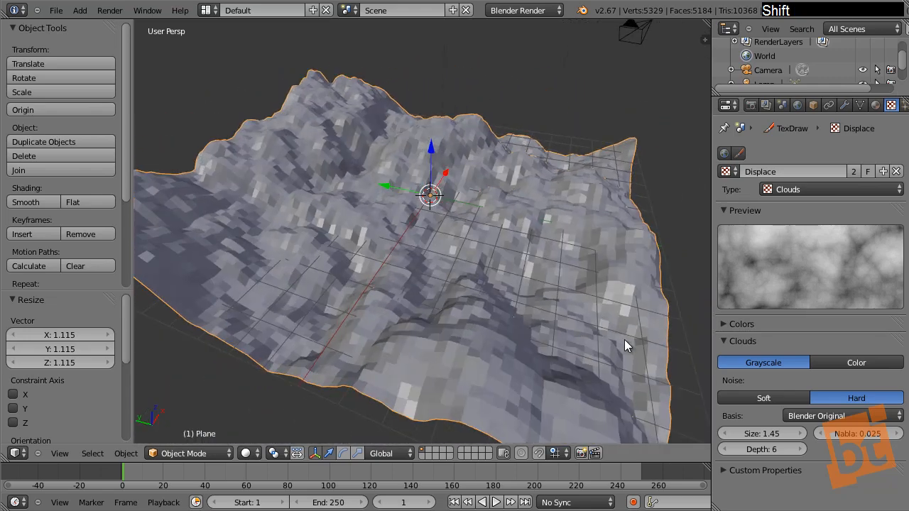
left_click_drag(761, 433, 805, 436)
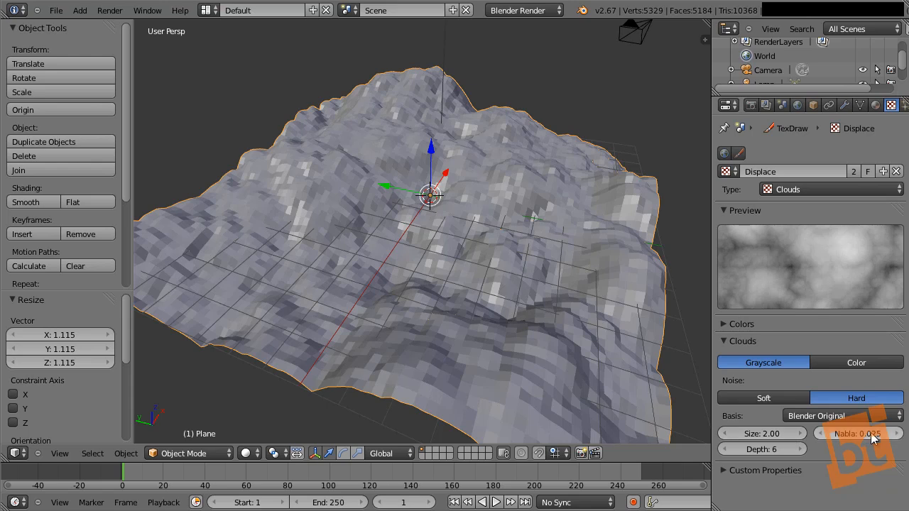
left_click_drag(873, 438, 868, 437)
left_click(798, 449)
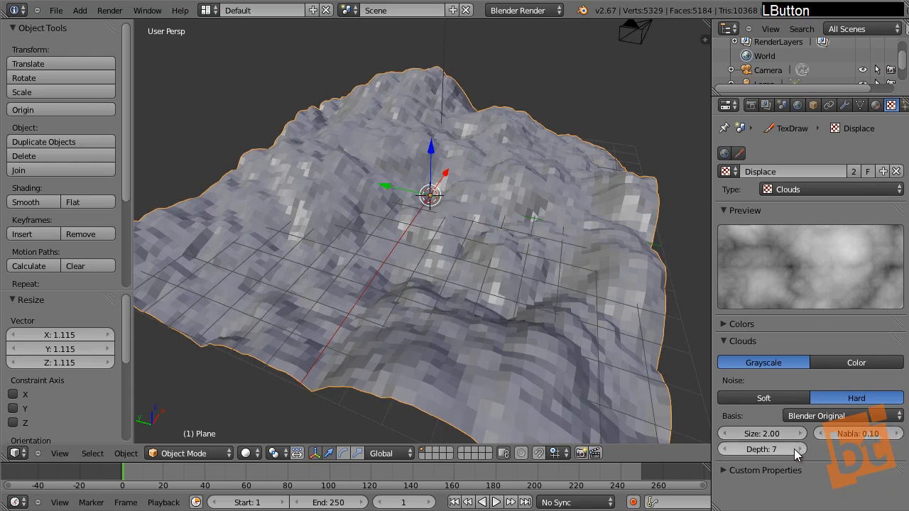
left_click(728, 450)
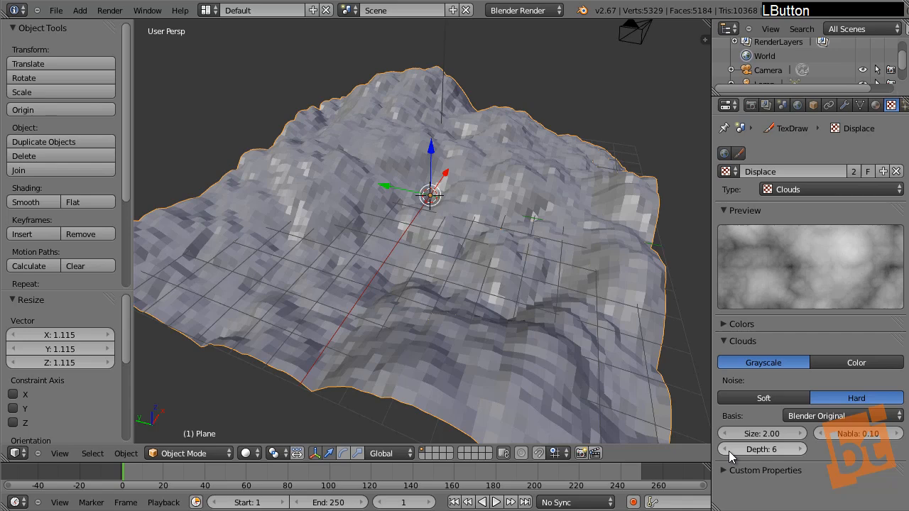
- Raise the Subdivision Surface modifier's view subdivisions to 5 and inspect the terrain's detail
left_click(845, 106)
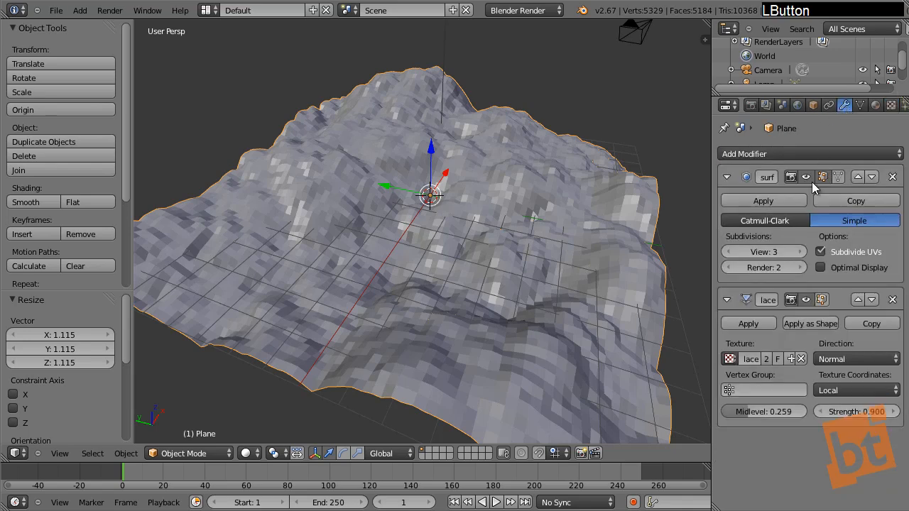
left_click(801, 253)
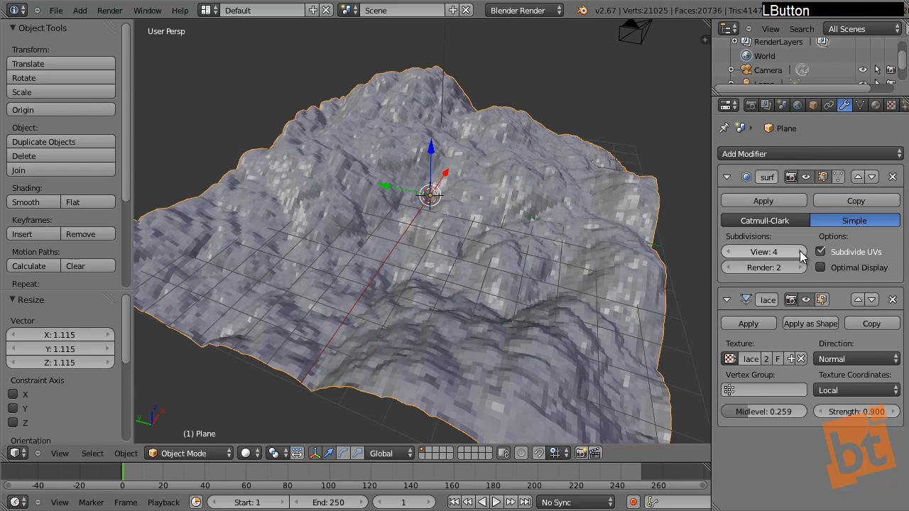
left_click(801, 253)
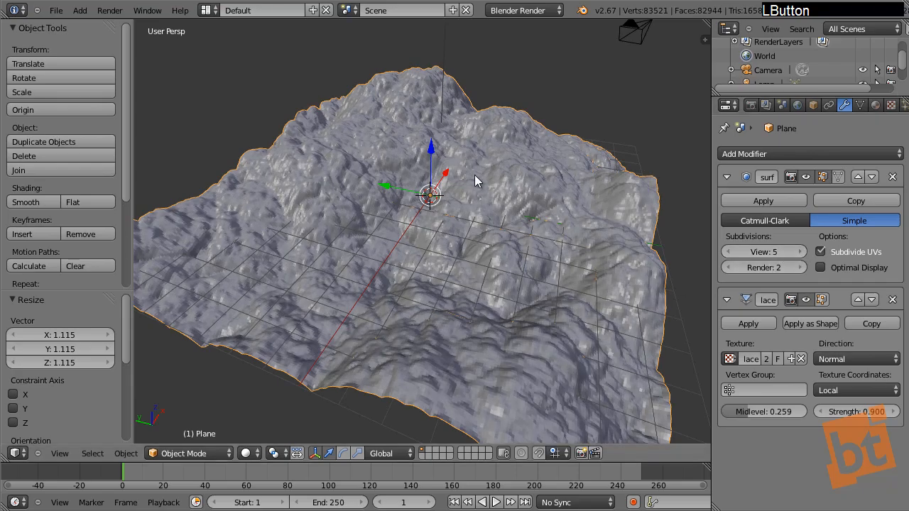
middle_click_drag(474, 175, 469, 209)
scroll(406, 199, "up", 2)
scroll(408, 198, "down", 3)
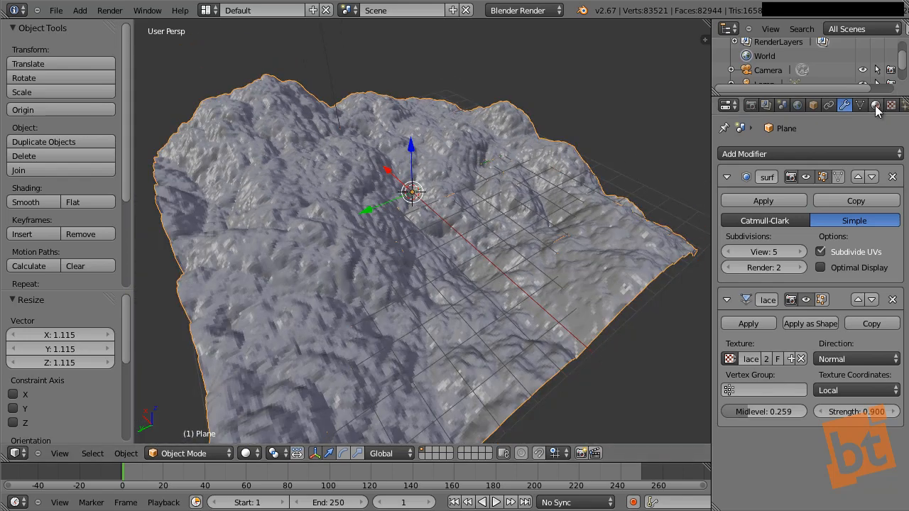
- Try a Clouds noise depth of 4 on the displaced terrain, and restore the depth to 6
left_click(891, 105)
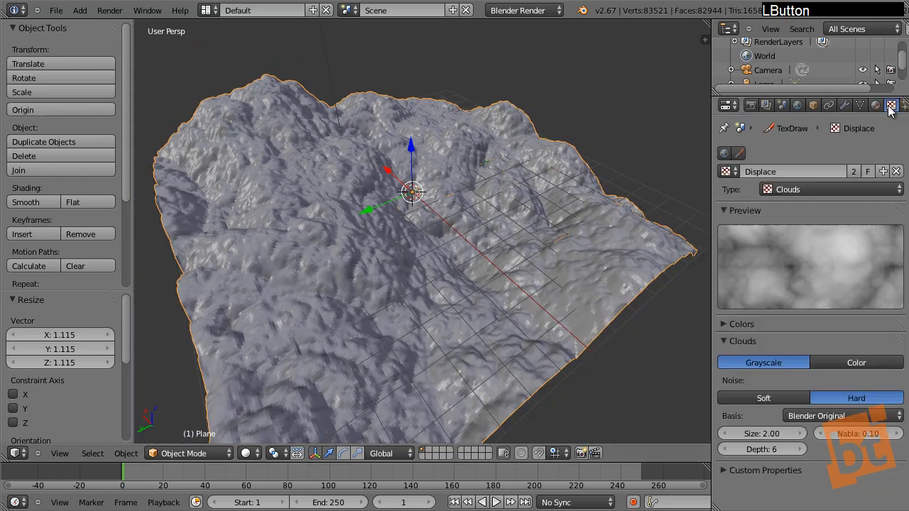
left_click(723, 450)
left_click(724, 449)
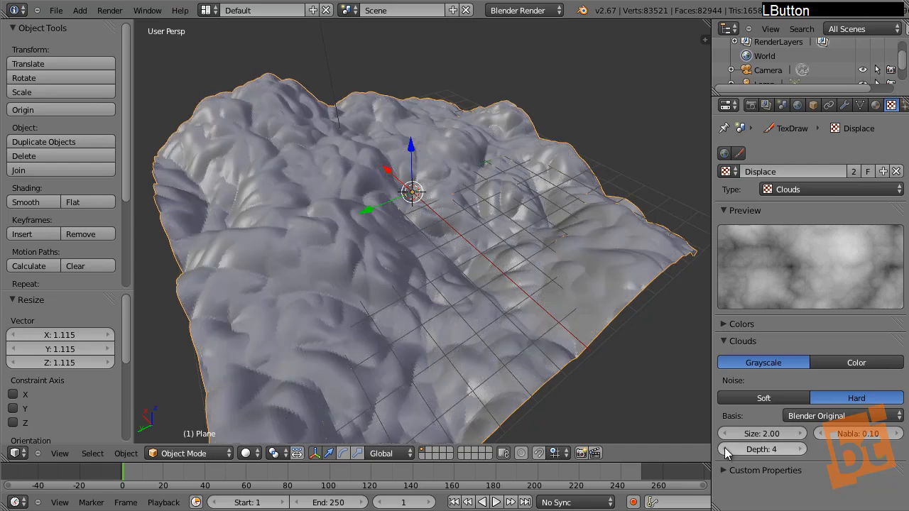
left_click(803, 448)
left_click(803, 448)
- Try Voronoi F1 as the Clouds noise basis and inspect the terrain from several angles
left_click(810, 416)
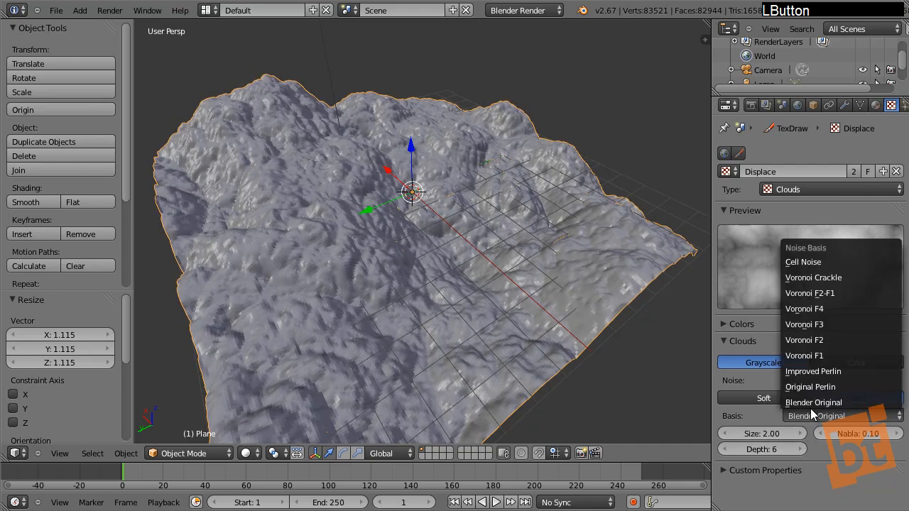
left_click(817, 357)
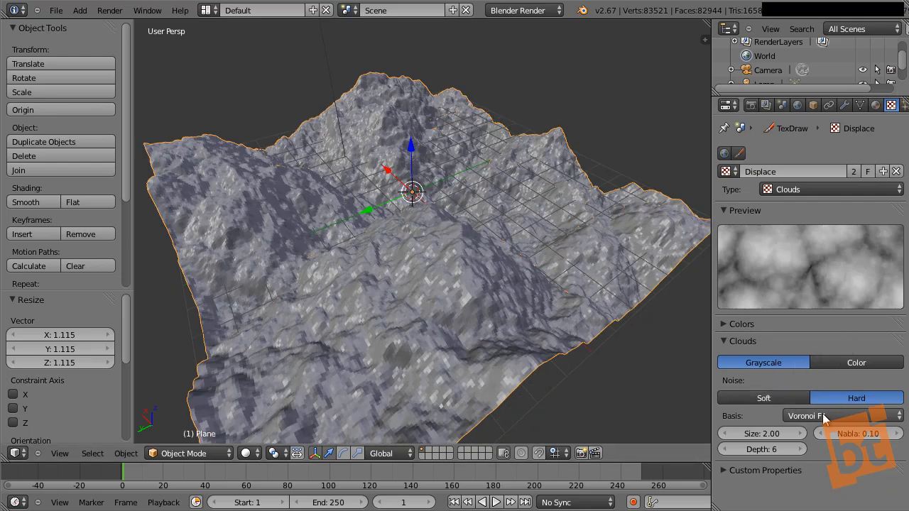
middle_click_drag(439, 269, 385, 234, "shift")
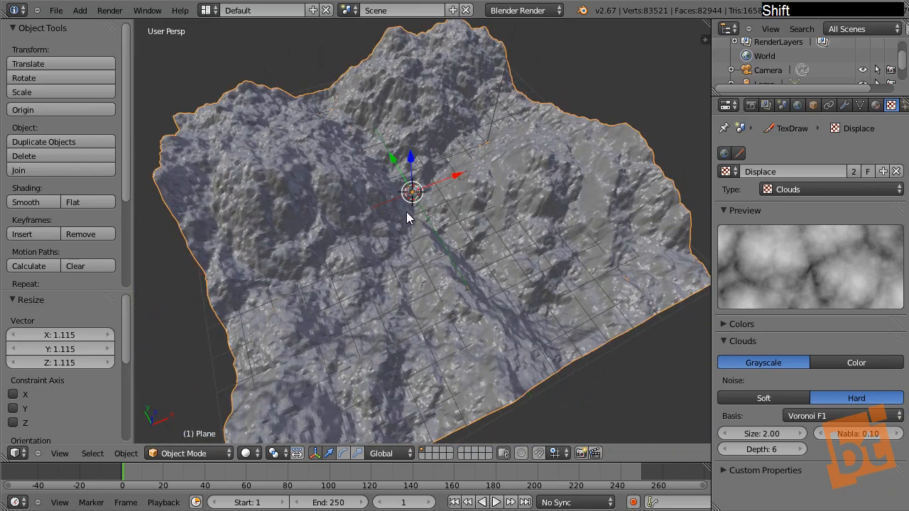
mouse_move(407, 257)
middle_mouse_down("shift")
mouse_move(431, 221)
mouse_move(417, 246)
middle_mouse_up("shift")
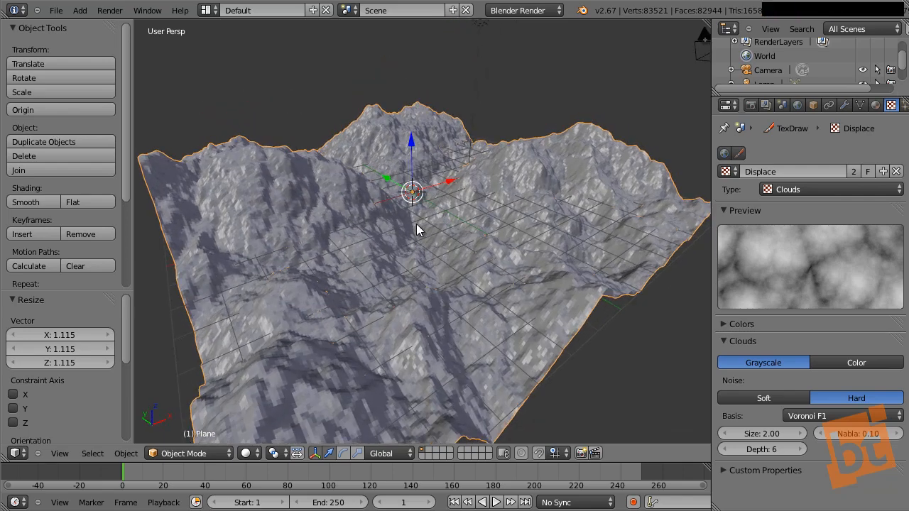
middle_click_drag(424, 220, 363, 223, "shift")
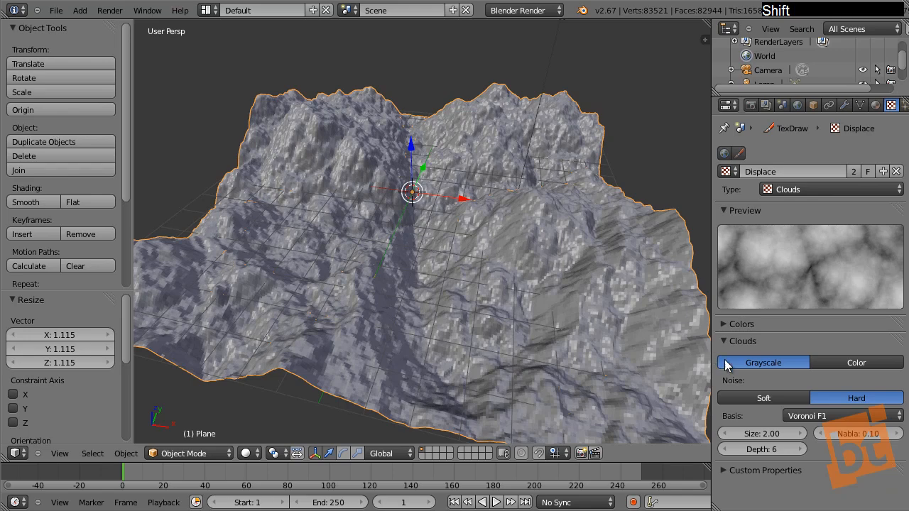
- Try Cell Noise as the Clouds noise basis and inspect the blocky terrain
left_click(835, 416)
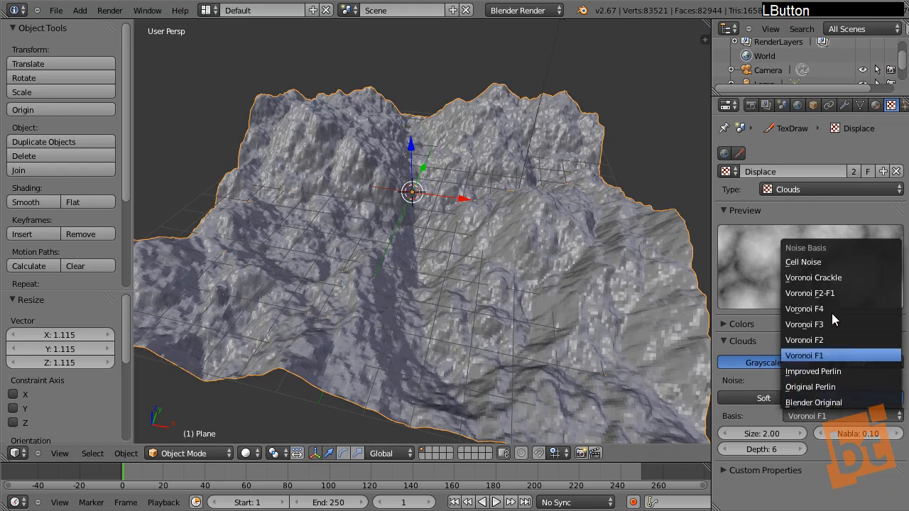
left_click(833, 262)
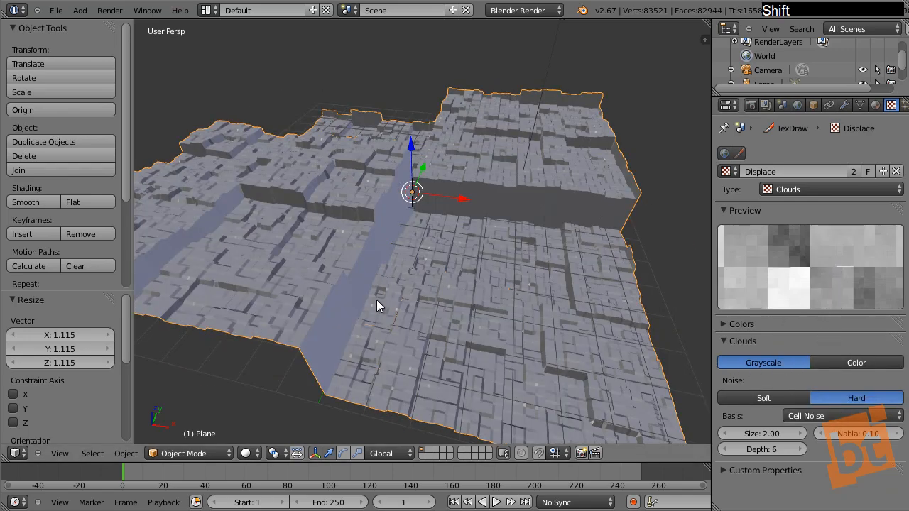
middle_click_drag(377, 304, 664, 292, "shift")
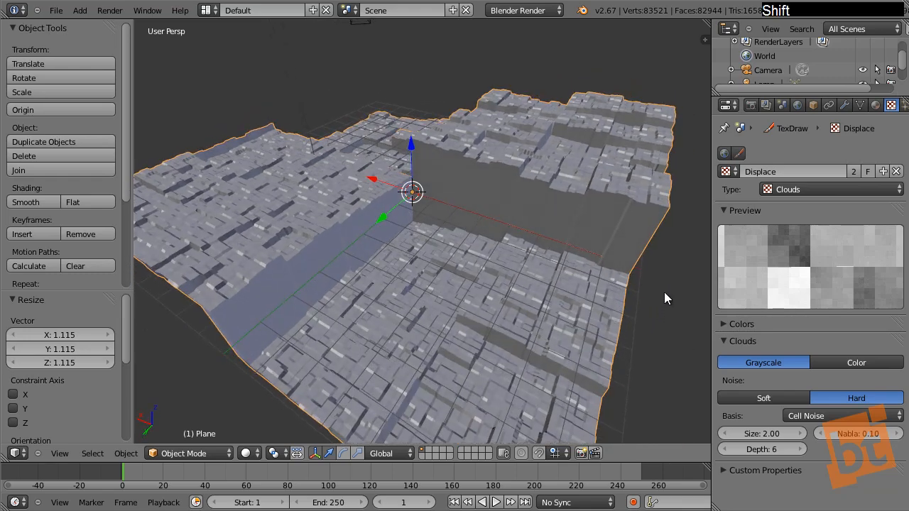
- Try Voronoi Crackle as the Clouds noise basis and inspect the terrain
left_click(844, 415)
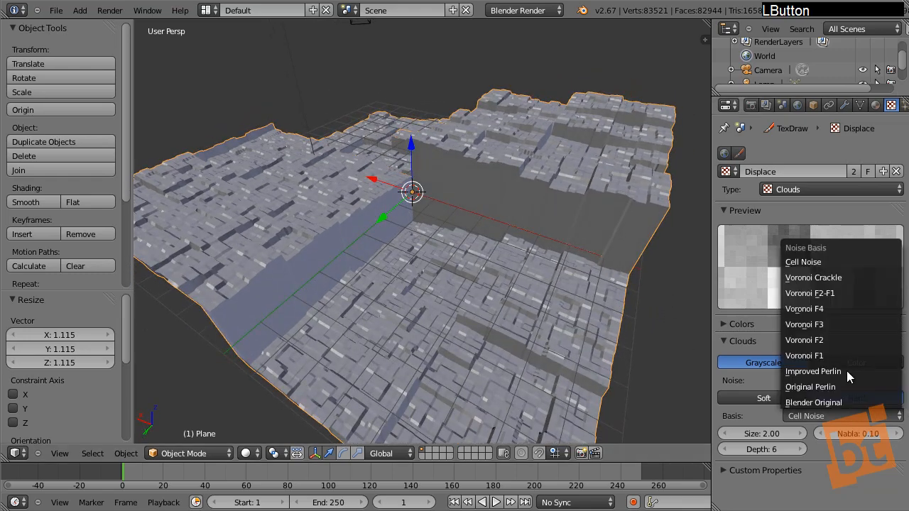
left_click(839, 284)
middle_click_drag(585, 294, 654, 364)
- Set the Clouds texture's noise basis to Voronoi F2-F1
left_click(867, 417)
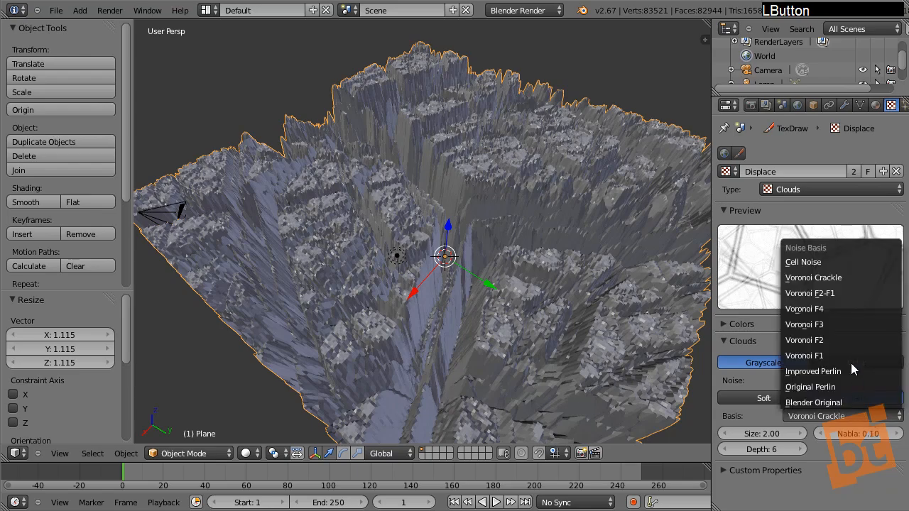
left_click(842, 295)
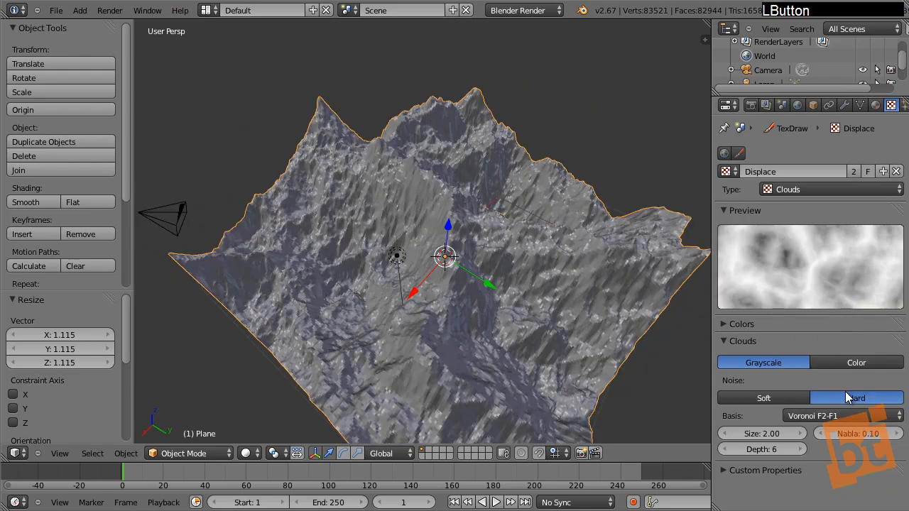
middle_click_drag(639, 363, 596, 241, "shift")
- Try a Displace modifier strength of 1.0 and settle on 0.500
left_click(846, 106)
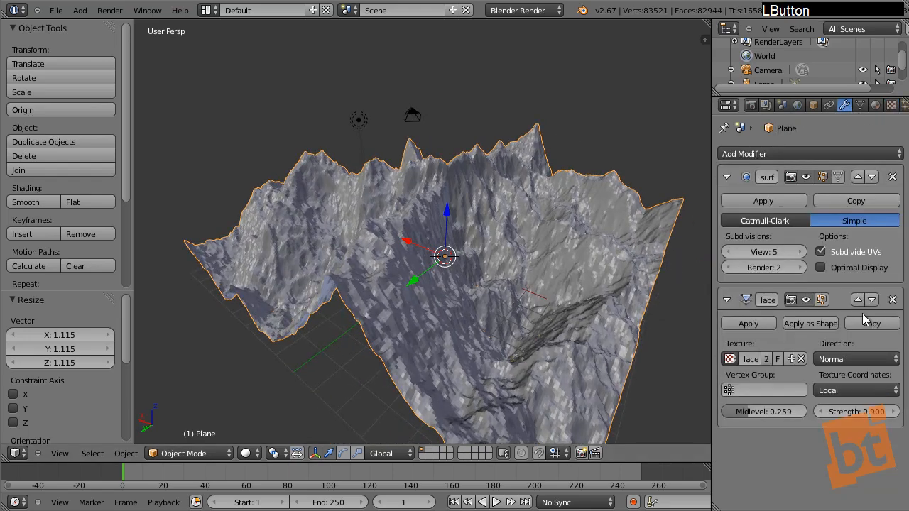
mouse_move(852, 418)
left_mouse_down()
mouse_move(838, 416)
mouse_move(867, 419)
left_mouse_up()
left_click(863, 411)
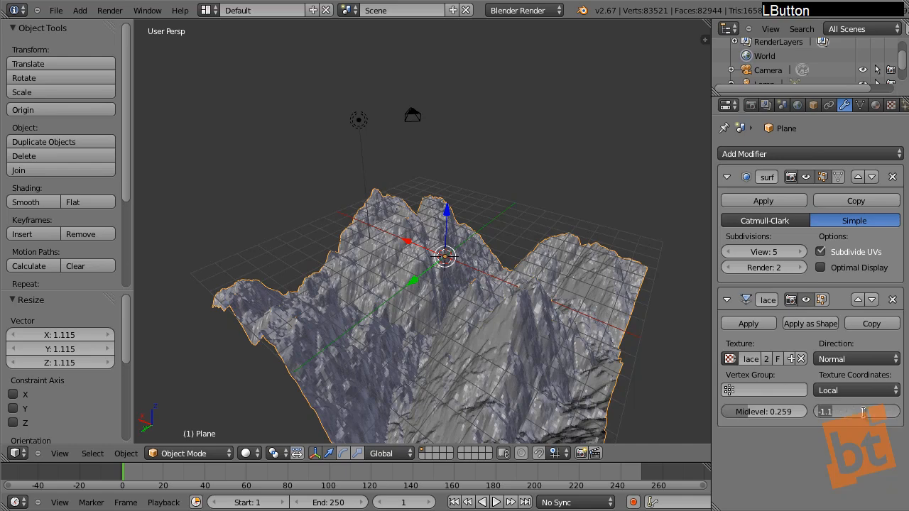
key("Return")
left_click(863, 412)
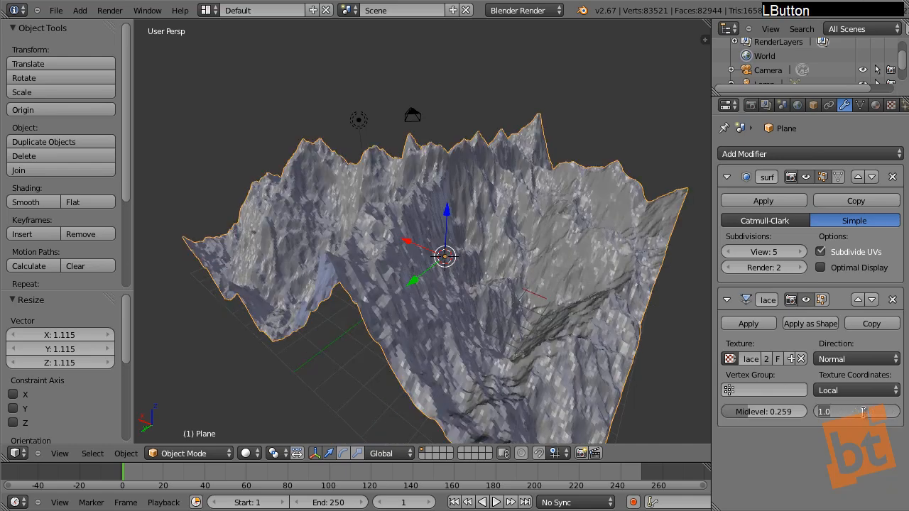
key("Return")
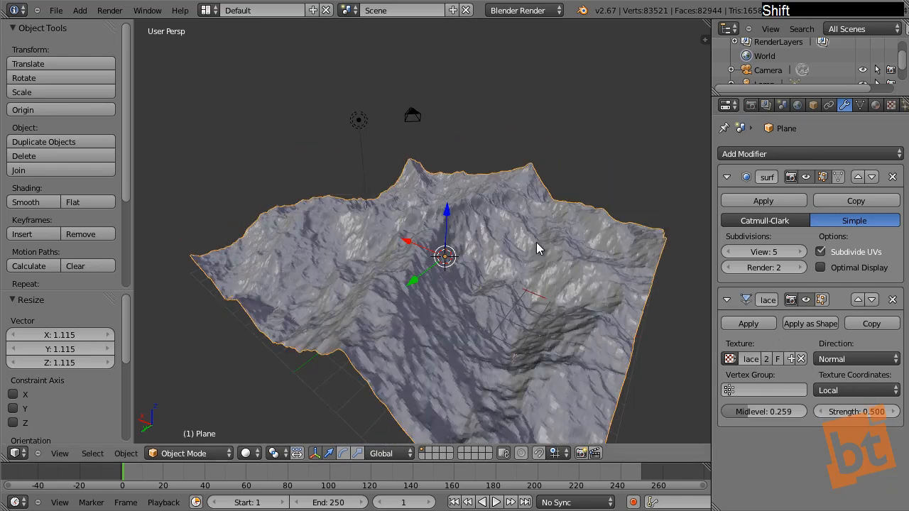
- Lower the Subdivision Surface modifier's view subdivisions to 4
middle_click_drag(538, 247, 263, 299, "shift")
middle_click_drag(395, 265, 357, 269, "shift")
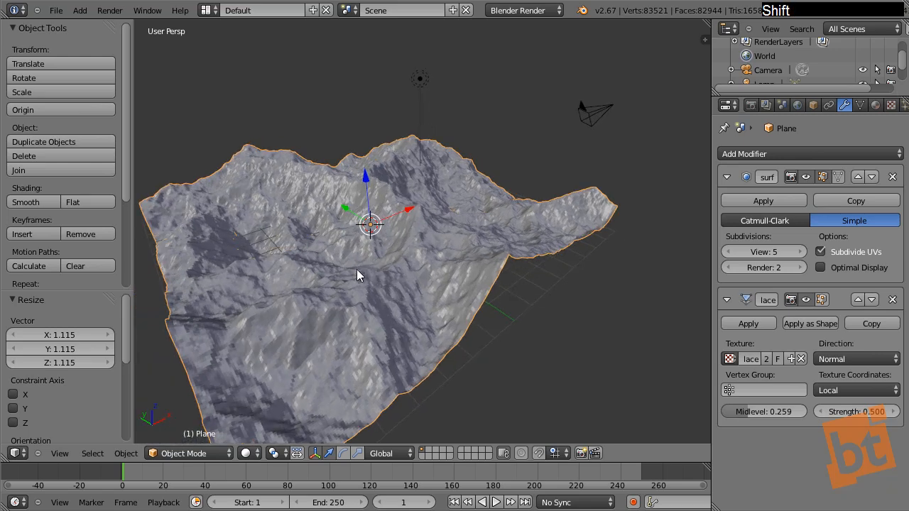
left_click(725, 251)
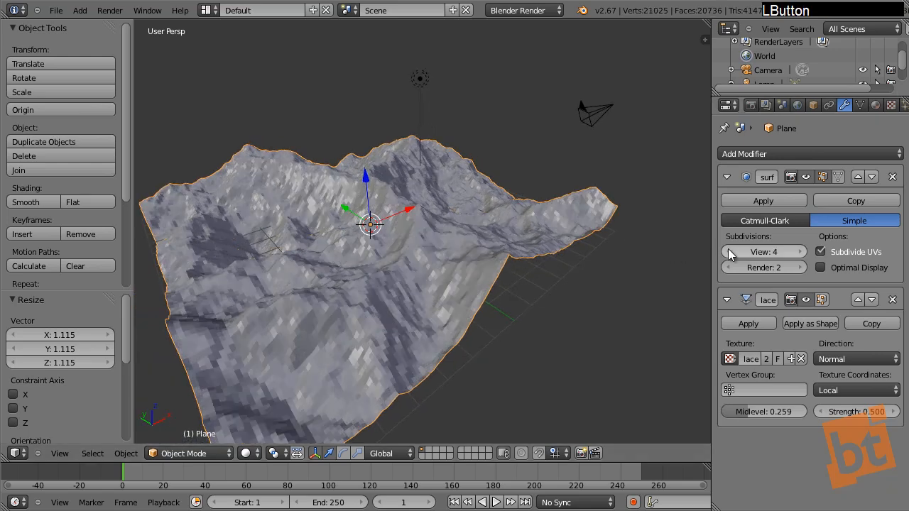
middle_click_drag(433, 259, 313, 234, "shift")
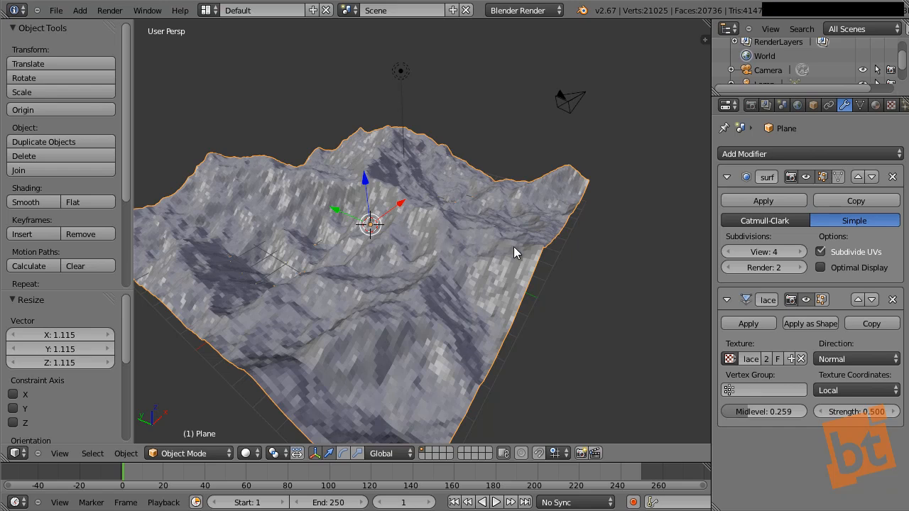
- Compare the Z and Normal directions of the Displace modifier and leave the direction set to Z
left_click(849, 389)
left_click(817, 377)
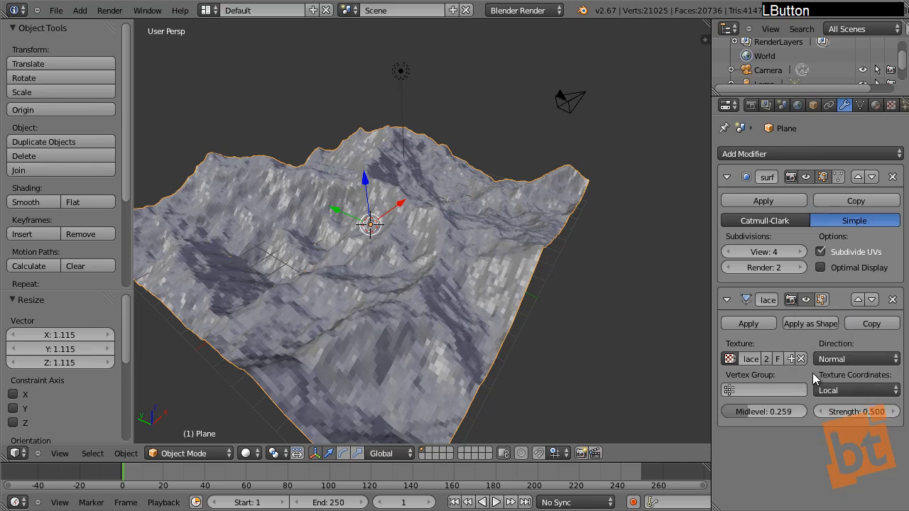
left_click(846, 357)
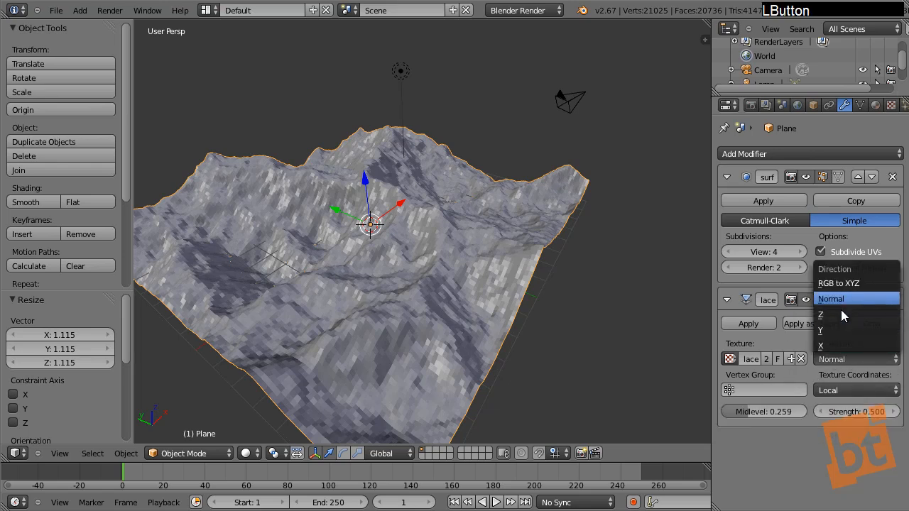
left_click(841, 314)
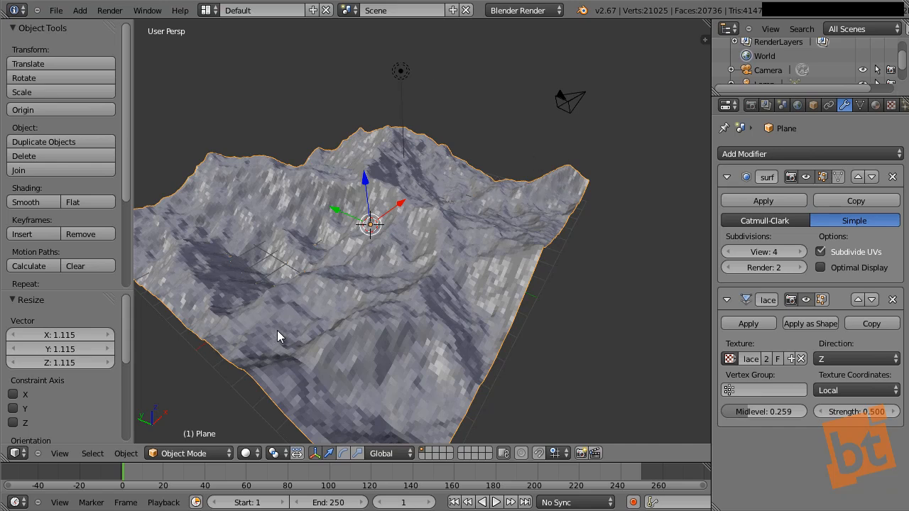
left_click(847, 357)
left_click(849, 301)
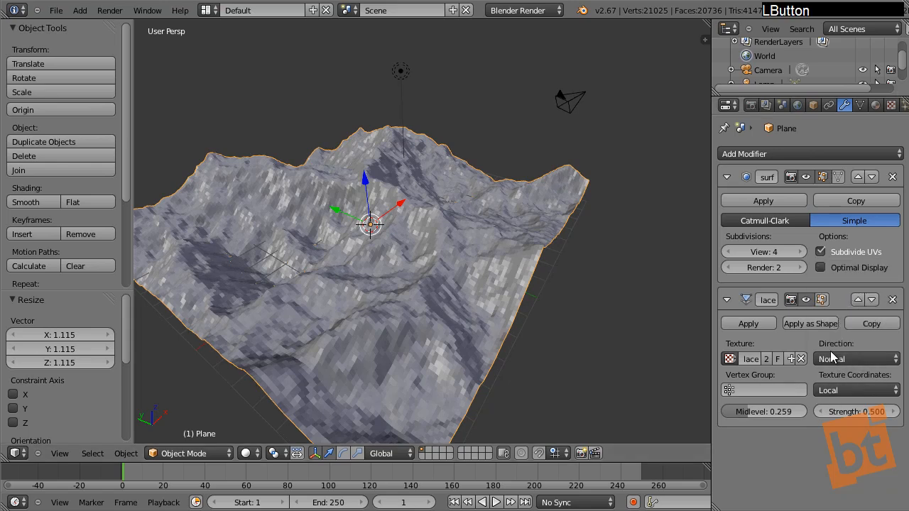
left_click(849, 360)
left_click(847, 313)
- Move the terrain plane about -22.1 along the X axis, away from the grid centre
mouse_move(481, 265)
middle_mouse_down("shift")
mouse_move(438, 250)
mouse_move(484, 274)
middle_mouse_up("shift")
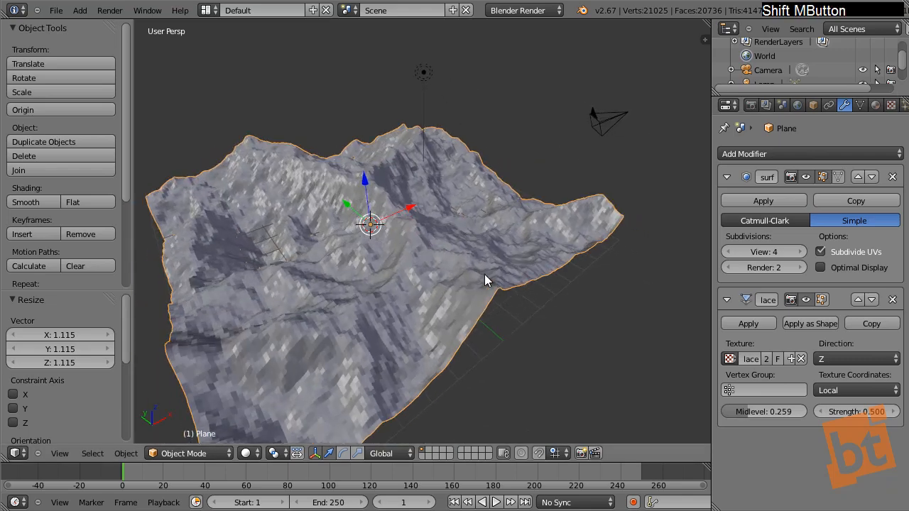
scroll(484, 274, "down", 5)
left_click_drag(480, 250, 275, 354)
- Add a second plane mesh at the grid centre, beside the terrain
middle_click_drag(483, 321, 506, 347, "shift")
scroll(507, 347, "up", 2)
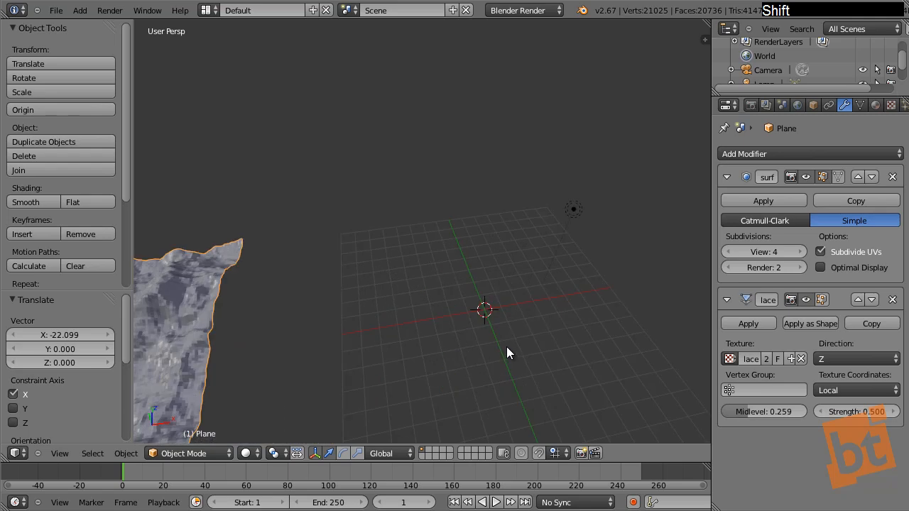
key("KP_7")
key("shift+a")
mouse_move(510, 305)
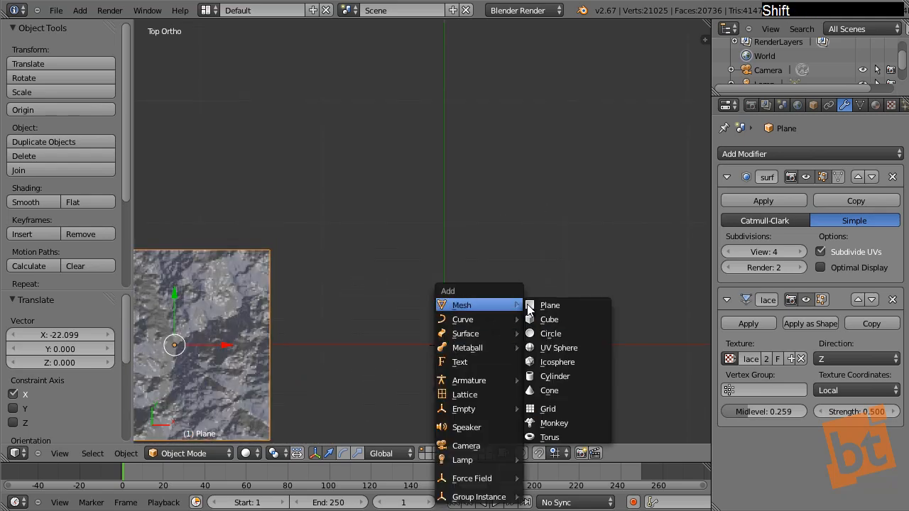
left_click(551, 304)
middle_click_drag(497, 340, 451, 270, "shift")
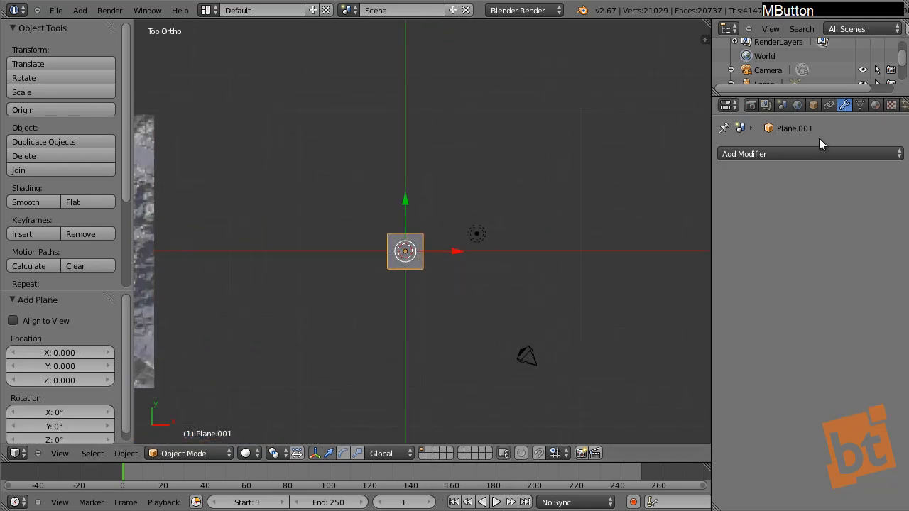
- Add an Ocean modifier to the new plane and set its size to 0.35
left_click(822, 149)
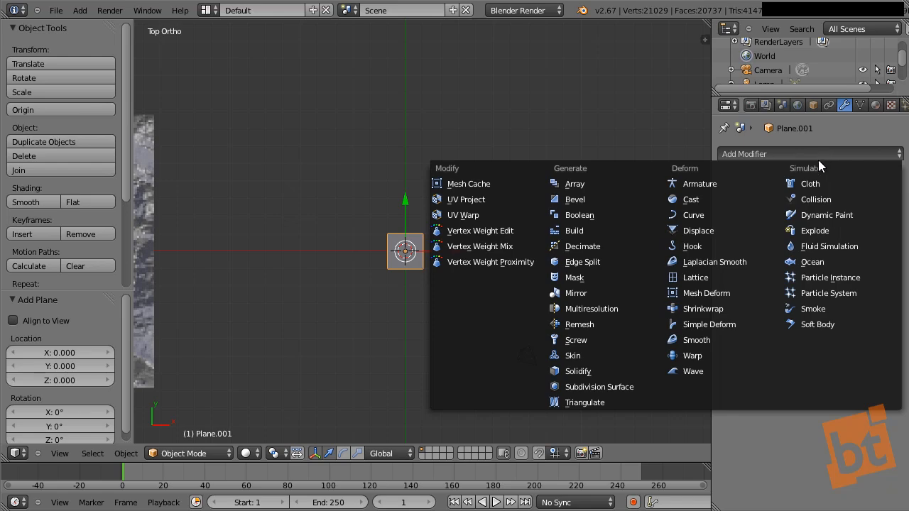
left_click(834, 262)
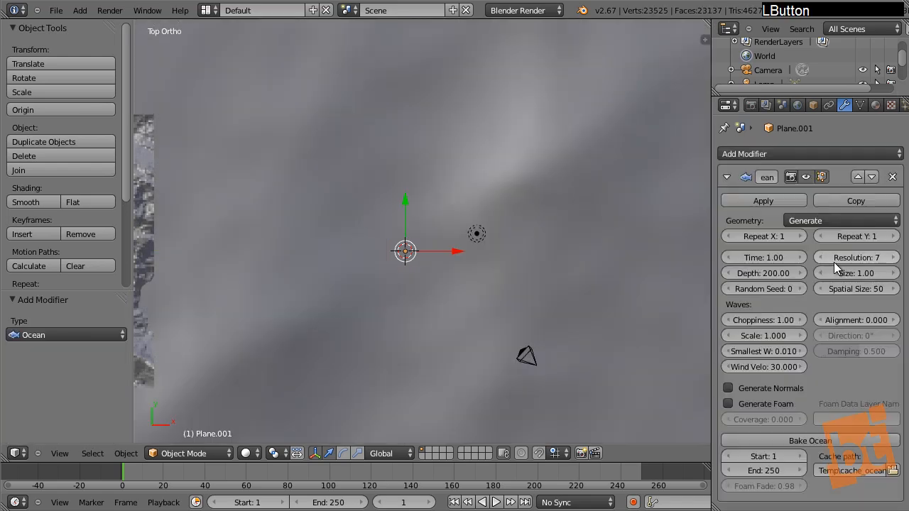
scroll(539, 304, "down", 5)
middle_click_drag(496, 345, 490, 312)
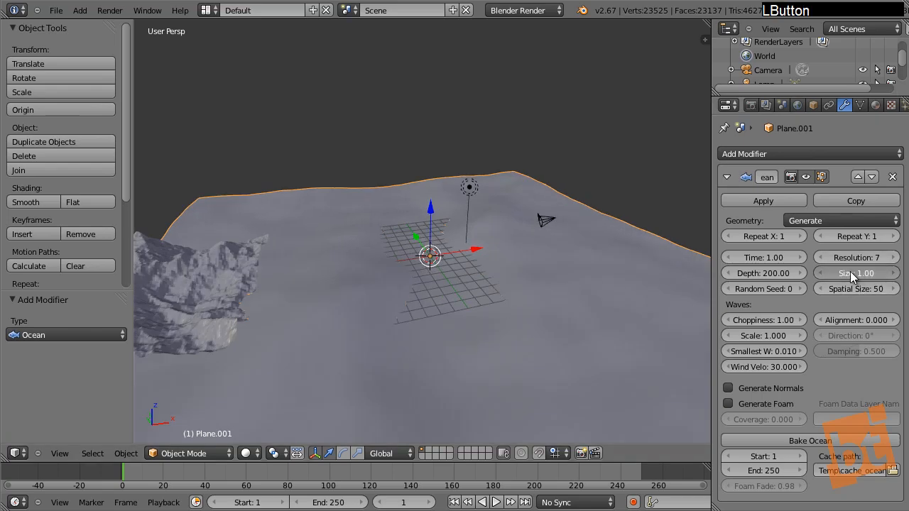
left_click_drag(850, 271, 805, 274)
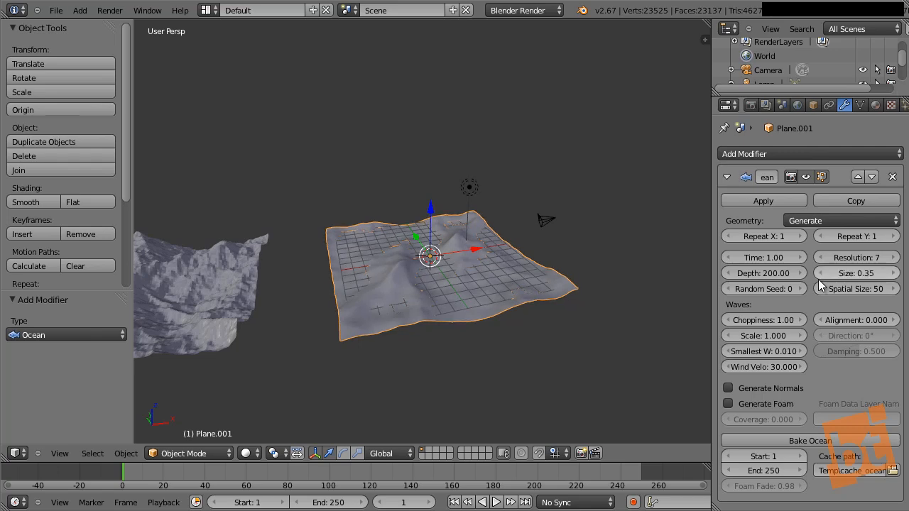
scroll(424, 335, "up", 4)
middle_click_drag(424, 335, 527, 308)
mouse_move(511, 302)
middle_mouse_down()
mouse_move(526, 310)
mouse_move(501, 310)
mouse_move(513, 304)
middle_mouse_up()
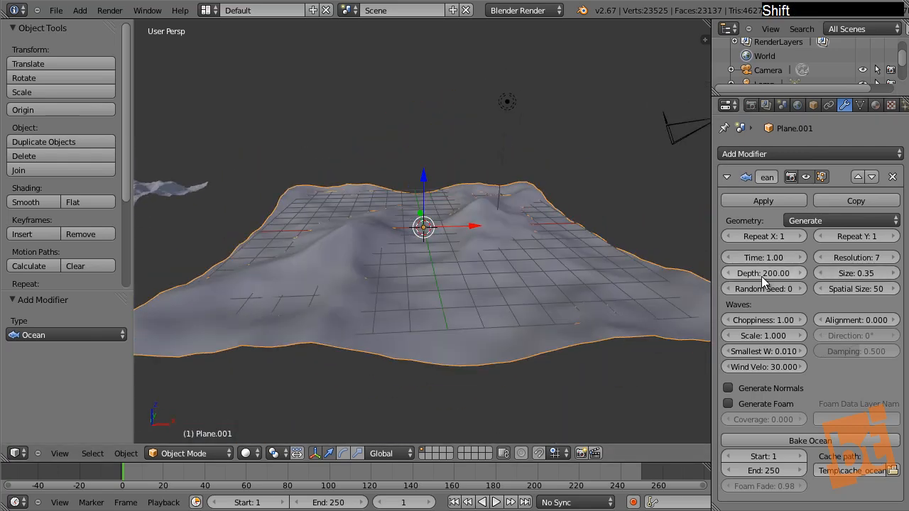
- Set the Ocean modifier's depth to 177.32 and its random seed to 6
left_click_drag(771, 276, 776, 282)
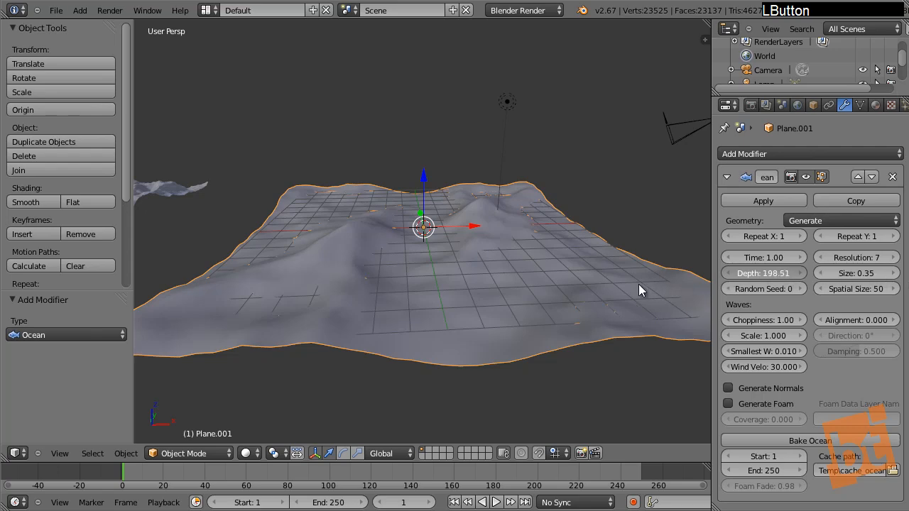
left_click_drag(639, 290, 416, 316)
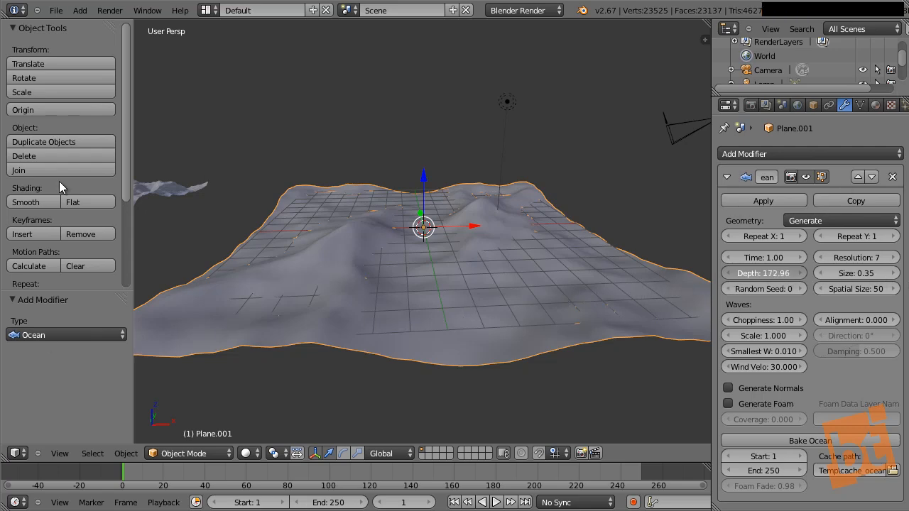
left_click(800, 289)
left_click(801, 289)
left_click(801, 289)
left_click(801, 289)
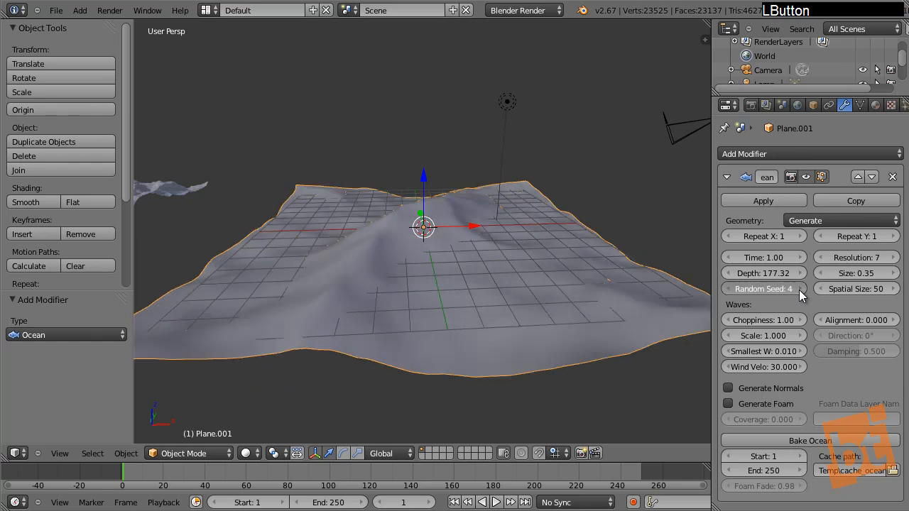
left_click(800, 289)
left_click(801, 289)
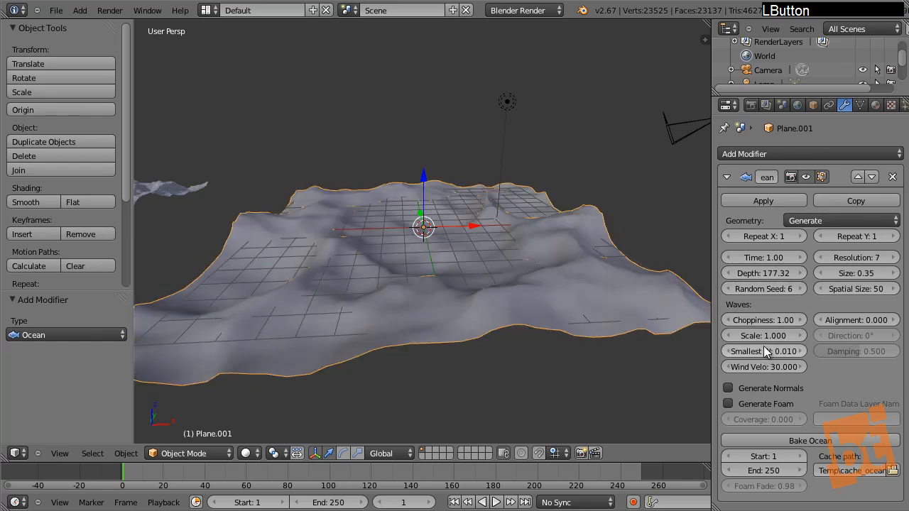
- Set the Ocean waves' choppiness to 0.00, scale to 1.200 and wind velocity to 33.400
mouse_move(767, 338)
left_mouse_down()
mouse_move(779, 338)
mouse_move(749, 321)
mouse_move(716, 322)
mouse_move(761, 340)
left_mouse_up()
left_click_drag(786, 369, 812, 323)
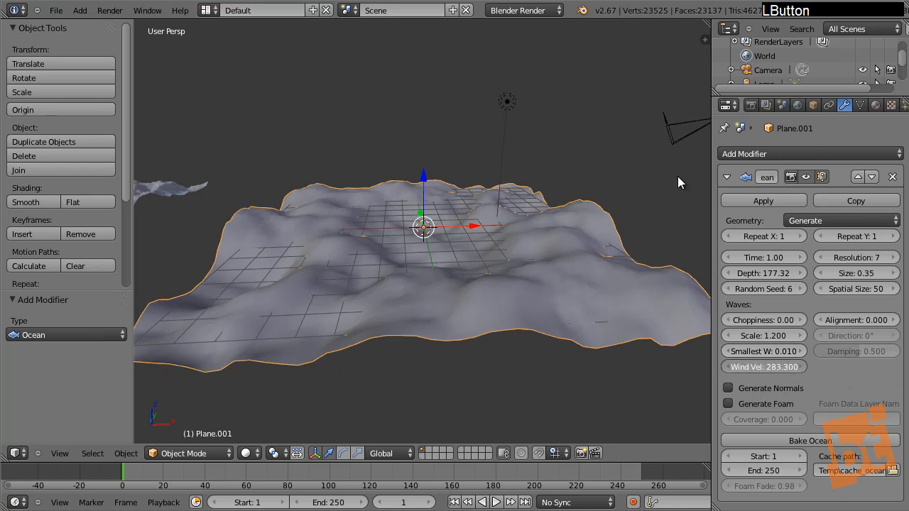
left_click_drag(678, 182, 53, 340)
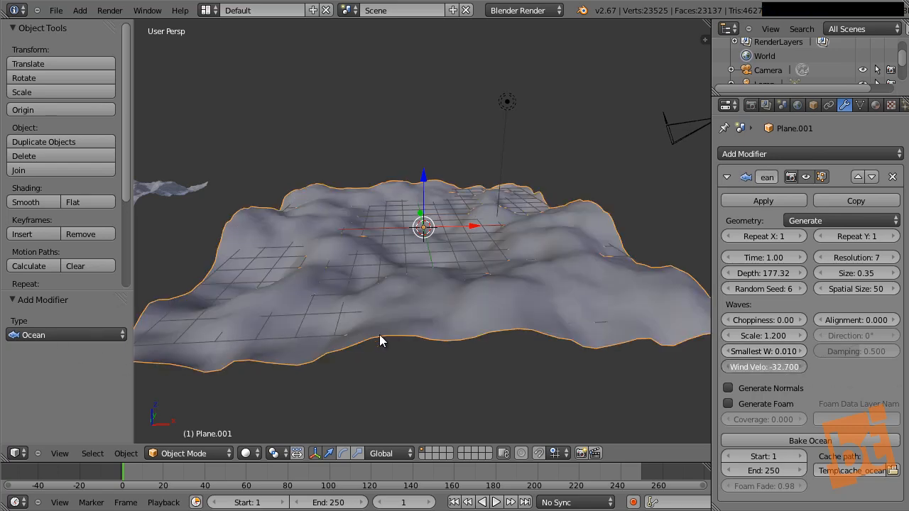
left_click_drag(380, 341, 32, 328)
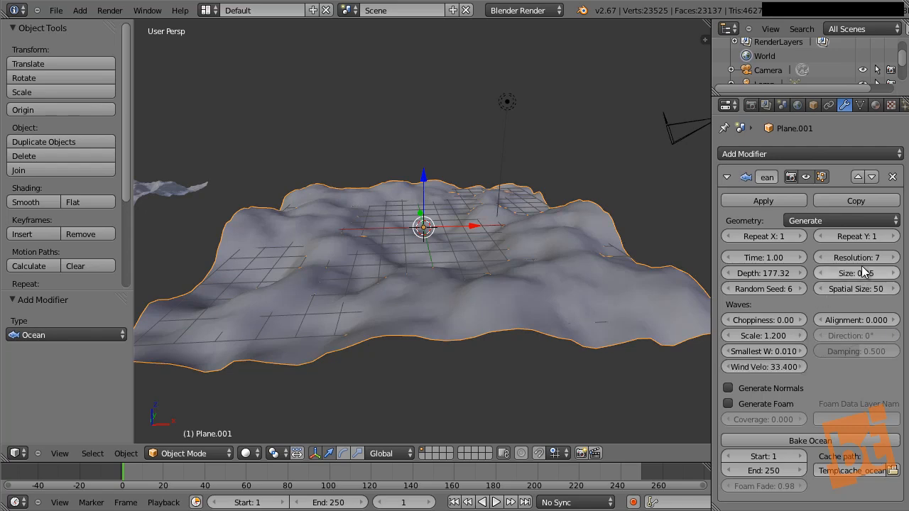
- Raise the Ocean modifier's resolution to 13 for finer surface detail
left_click(894, 258)
left_click(894, 259)
left_click(894, 259)
left_click(894, 259)
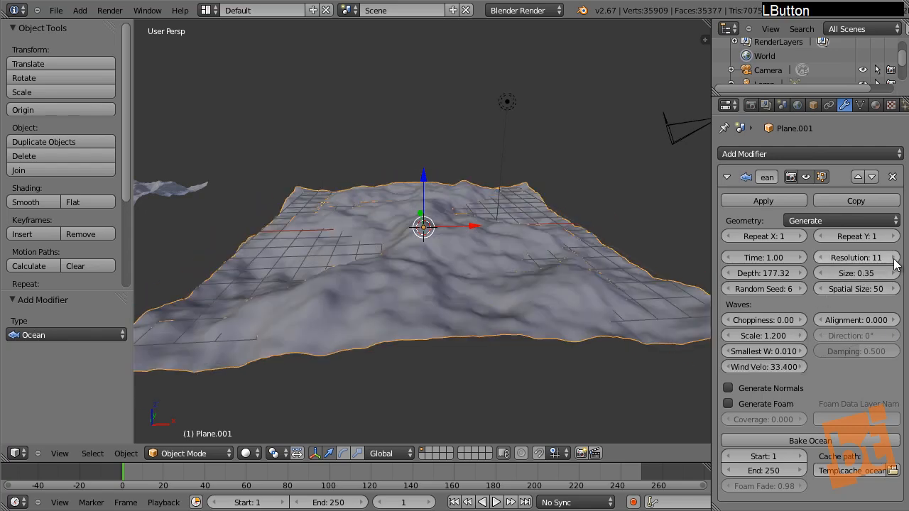
left_click(894, 259)
left_click(894, 260)
middle_click_drag(404, 317, 446, 316, "shift")
scroll(388, 316, "down", 4)
scroll(446, 317, "up", 2)
middle_click_drag(466, 360, 528, 350)
middle_click_drag(529, 350, 517, 338)
scroll(517, 338, "up", 1)
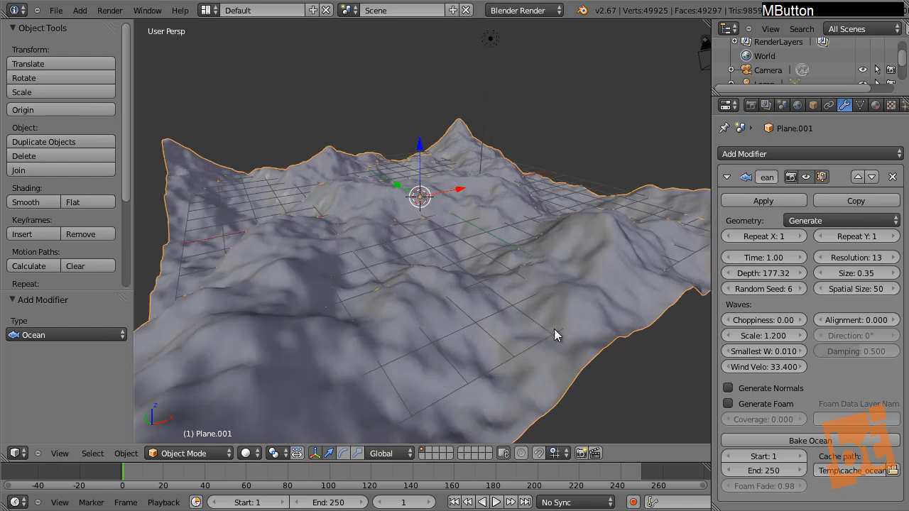
- Set the Ocean modifier's depth to 177.33 and its random seed to 11
left_click(801, 277)
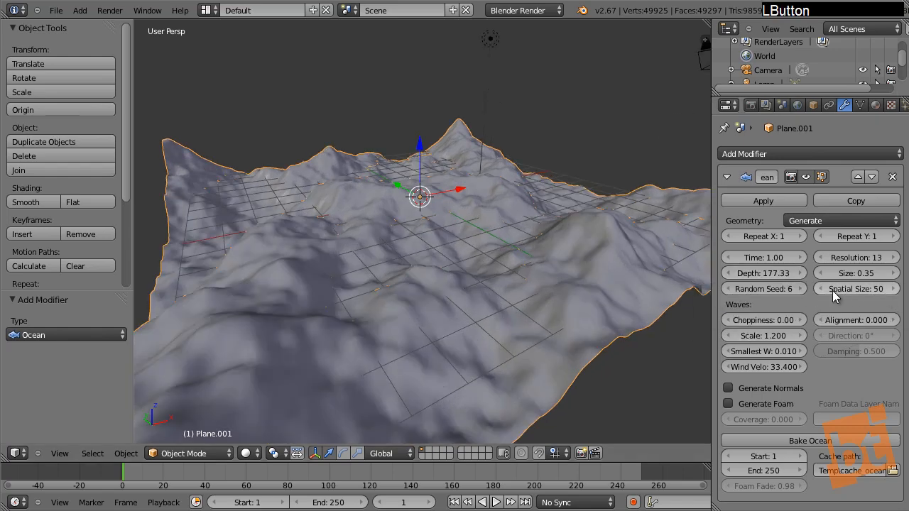
left_click(802, 289)
left_click(803, 287)
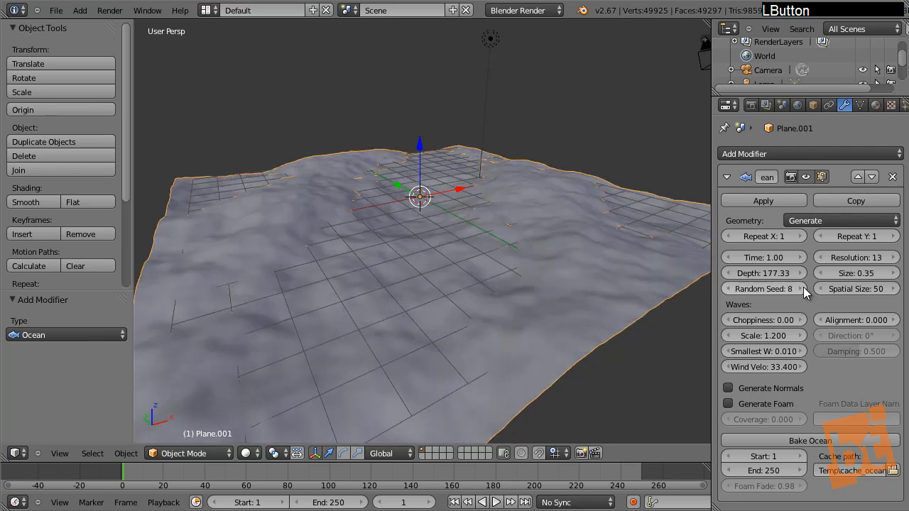
left_click(803, 287)
left_click(803, 287)
left_click(803, 287)
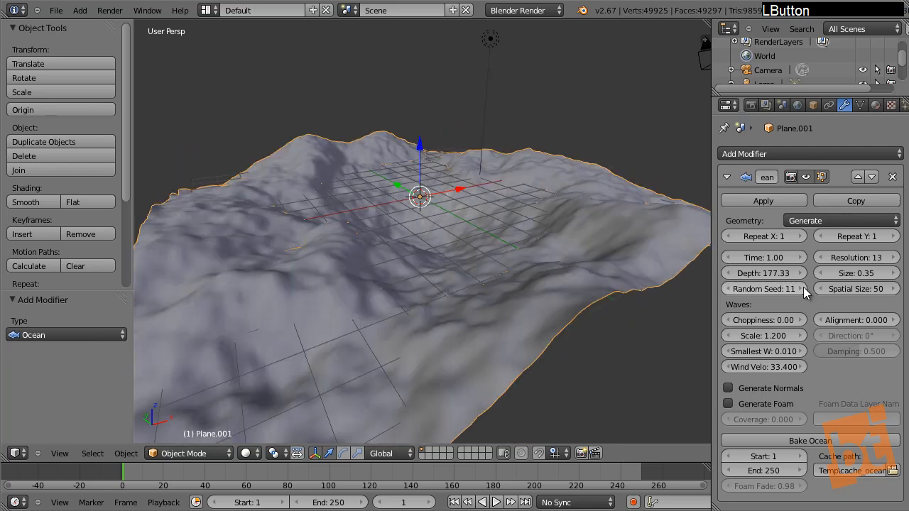
middle_click_drag(430, 319, 664, 342, "shift")
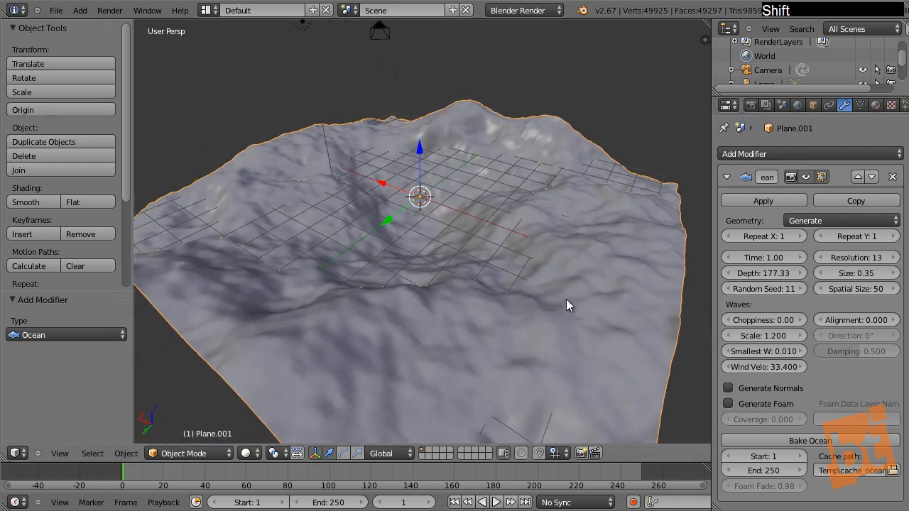
scroll(566, 299, "down", 2)
middle_click_drag(525, 351, 270, 321, "shift")
- Scale the ocean plane uniformly to about 0.909 in Object Mode
key("a")
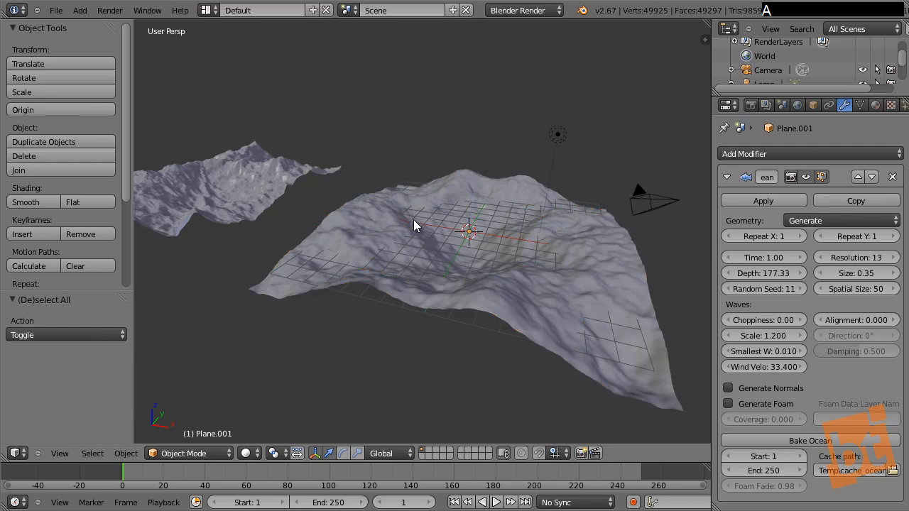
middle_click_drag(416, 223, 495, 262)
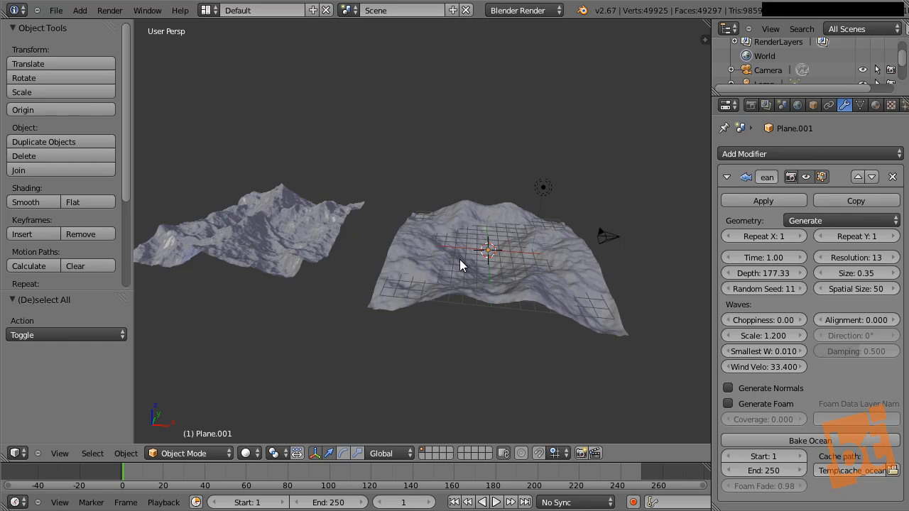
right_click(504, 248, "shift")
middle_click_drag(504, 250, 425, 292, "shift")
key("s")
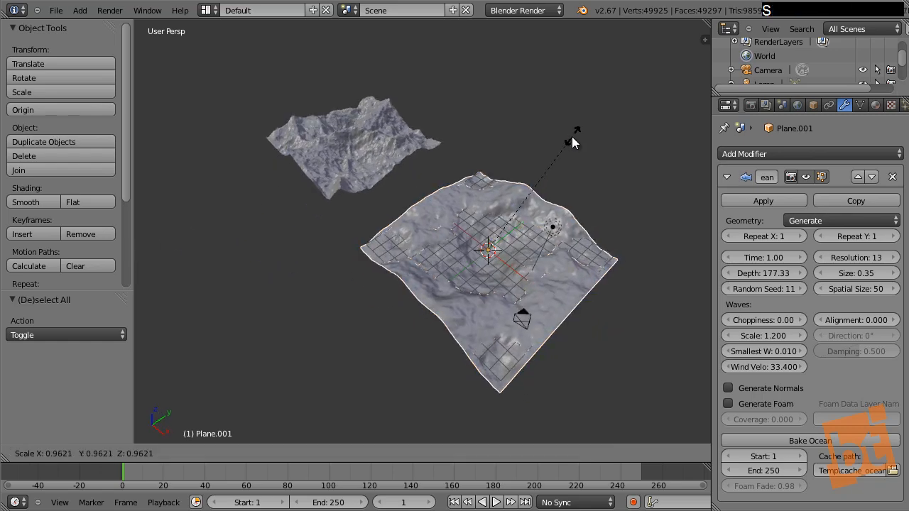
left_click(569, 142)
middle_click_drag(568, 143, 400, 257, "shift")
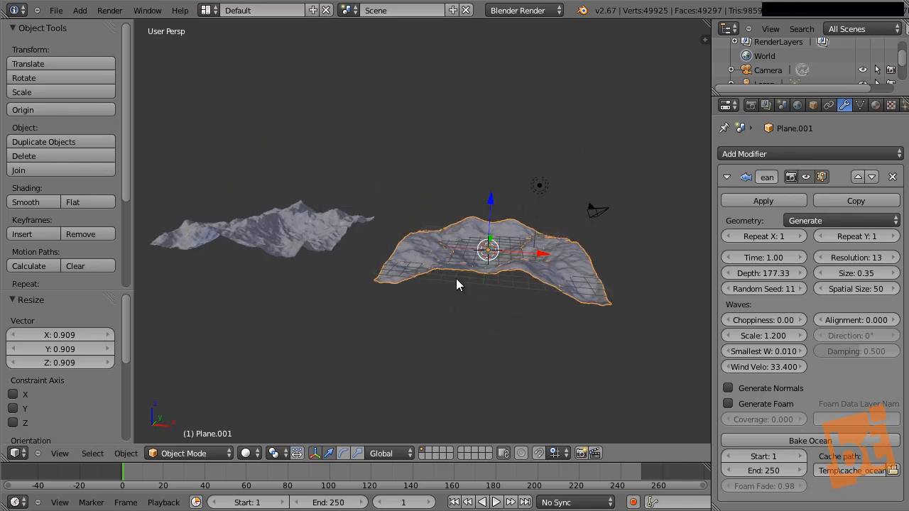
- Delete the ocean plane, leaving the displaced terrain plane in the scene
middle_click_drag(540, 188, 506, 241)
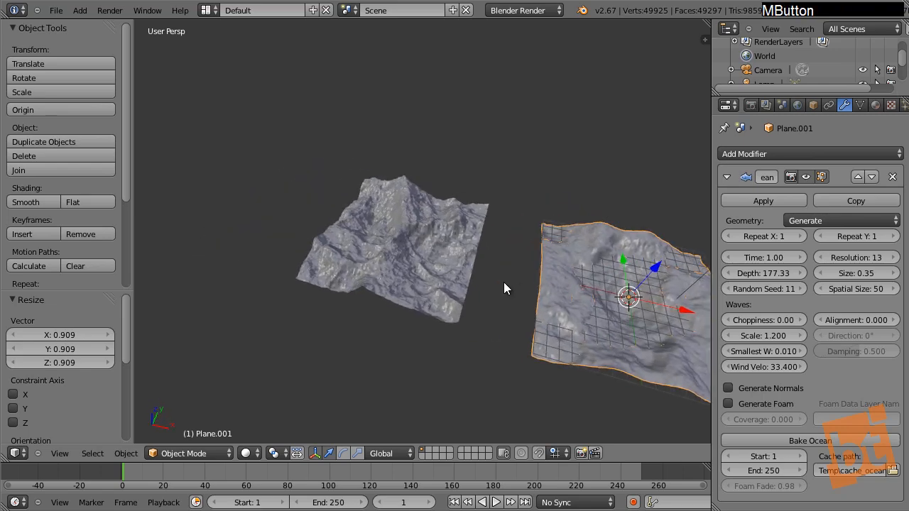
middle_click_drag(503, 282, 447, 294)
middle_click_drag(437, 327, 473, 277)
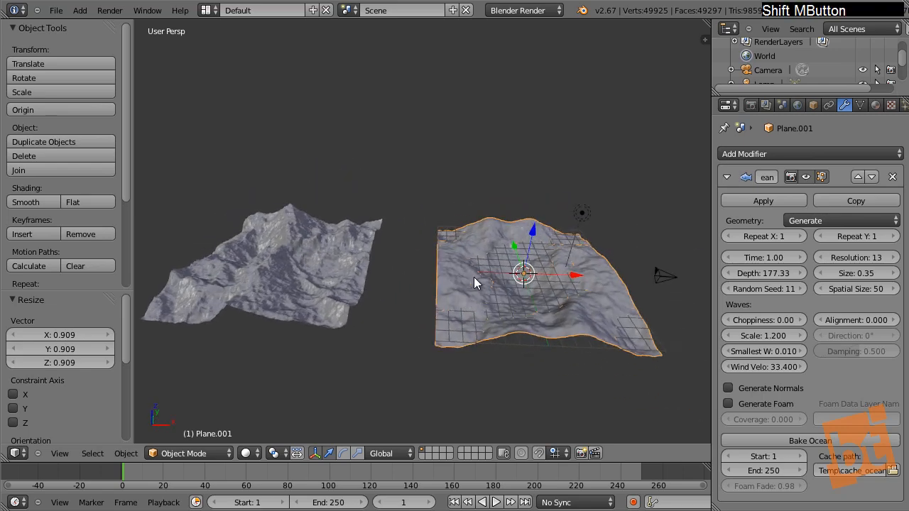
key("x")
left_click(522, 278)
- Scale up the whole mesh of the terrain plane by about 2.095 in Edit Mode
middle_click_drag(338, 284, 374, 302)
right_click(374, 302)
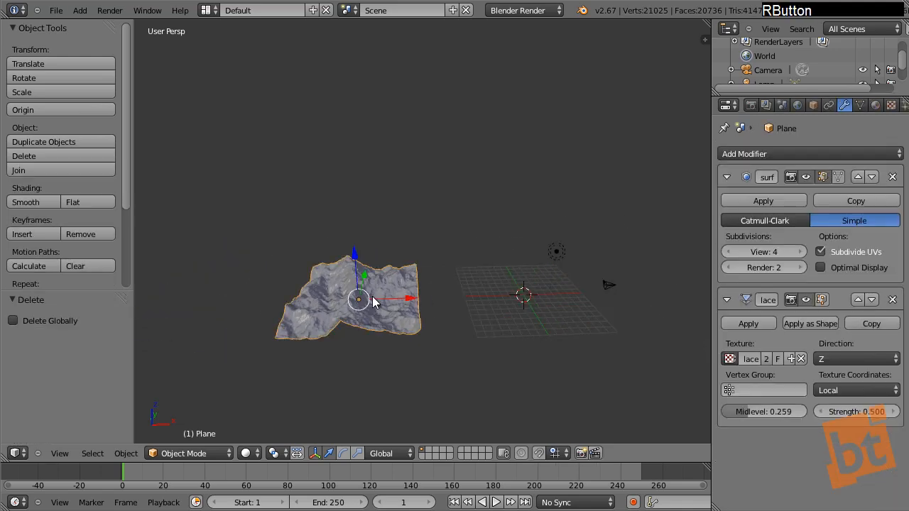
key("Tab")
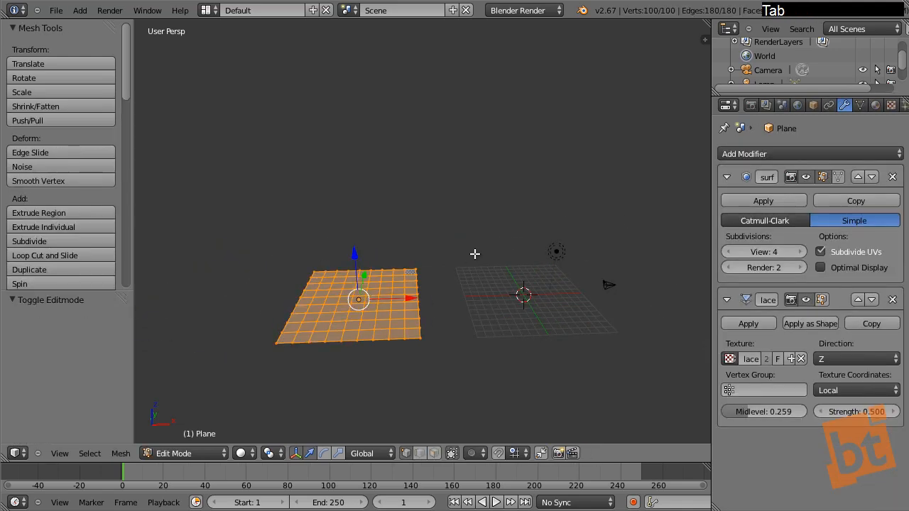
key("s")
left_click(590, 182)
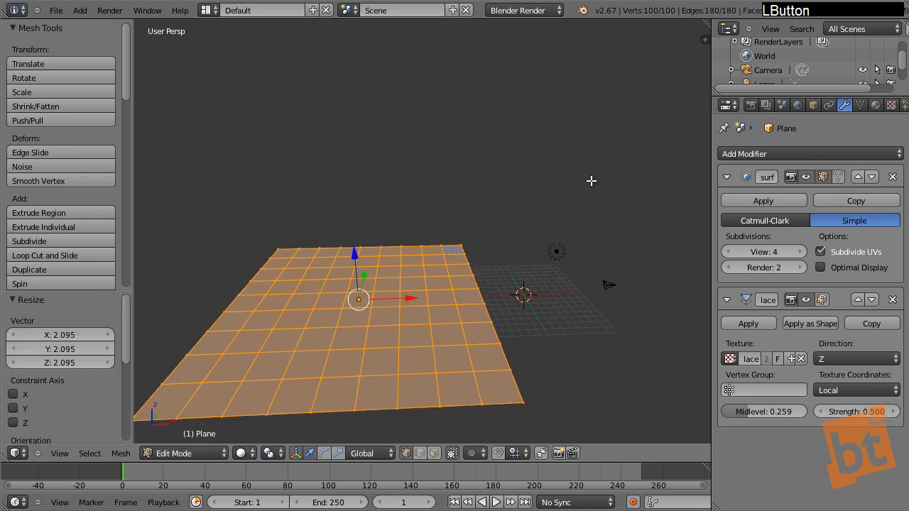
key("Tab")
middle_click_drag(339, 304, 430, 330)
- Enlarge the terrain plane's mesh by a further factor of about 1.625 in Edit Mode
key("Tab")
key("s")
left_click(560, 148)
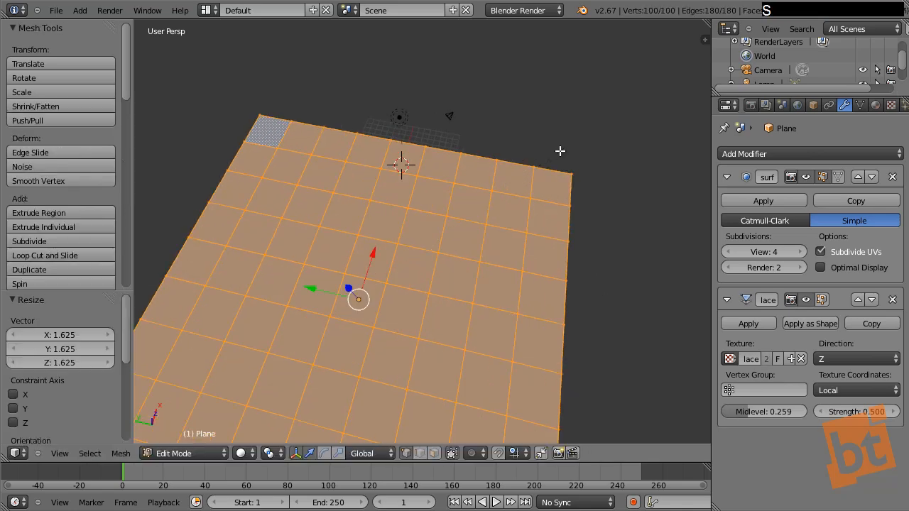
key("Tab")
middle_click_drag(537, 209, 422, 274)
right_click(422, 269)
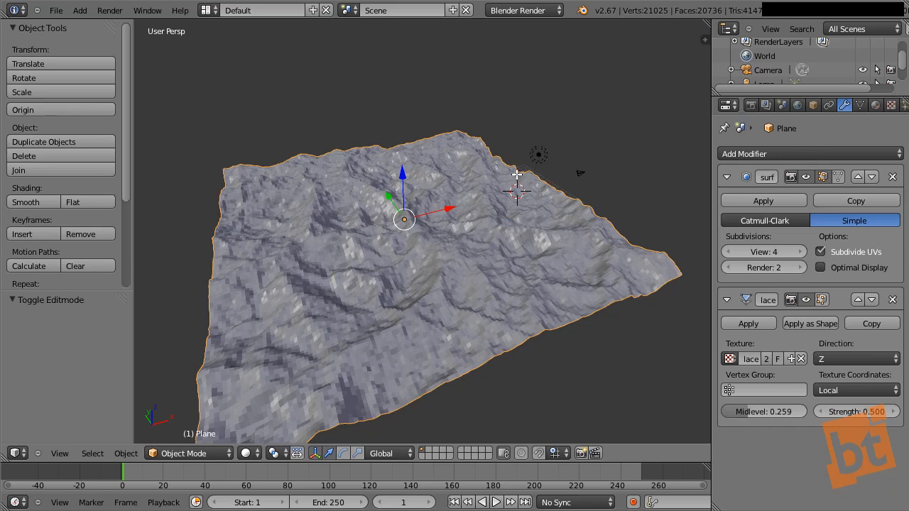
- Unwrap all faces of the terrain plane and set the Displace modifier's texture coordinates to UV
key("Tab")
key("a")
key("a")
key("u")
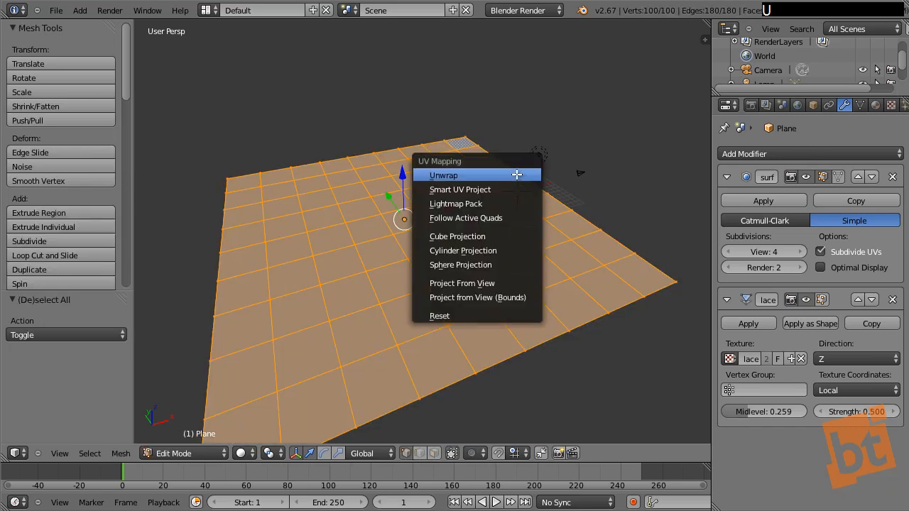
left_click(516, 174)
key("Tab")
right_click(488, 216)
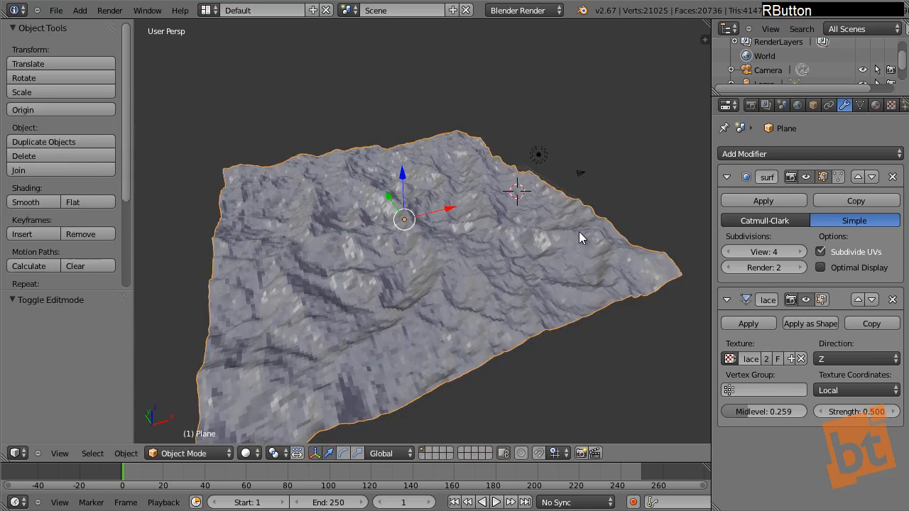
left_click(852, 391)
left_click(838, 336)
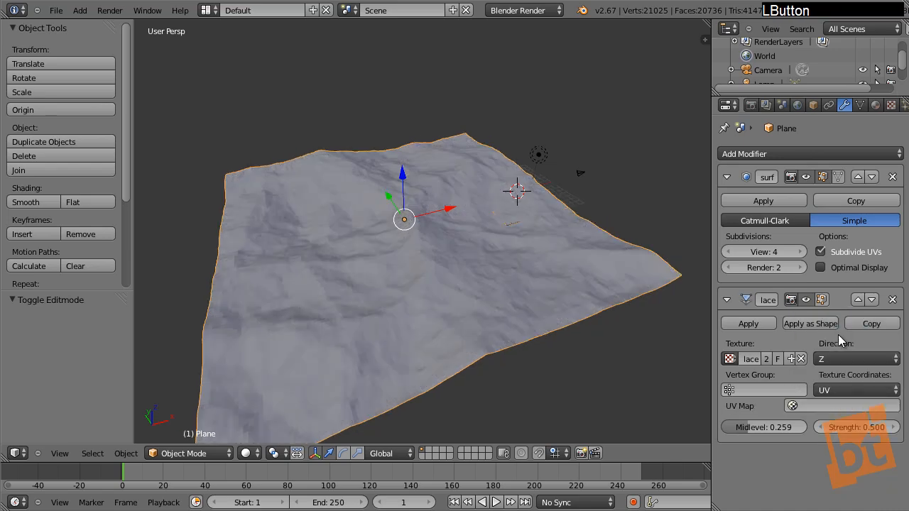
- Raise the Displace modifier's strength on the terrain plane to 1.130
middle_click_drag(433, 255, 392, 290, "shift")
left_click_drag(853, 435, 0, 426, "shift")
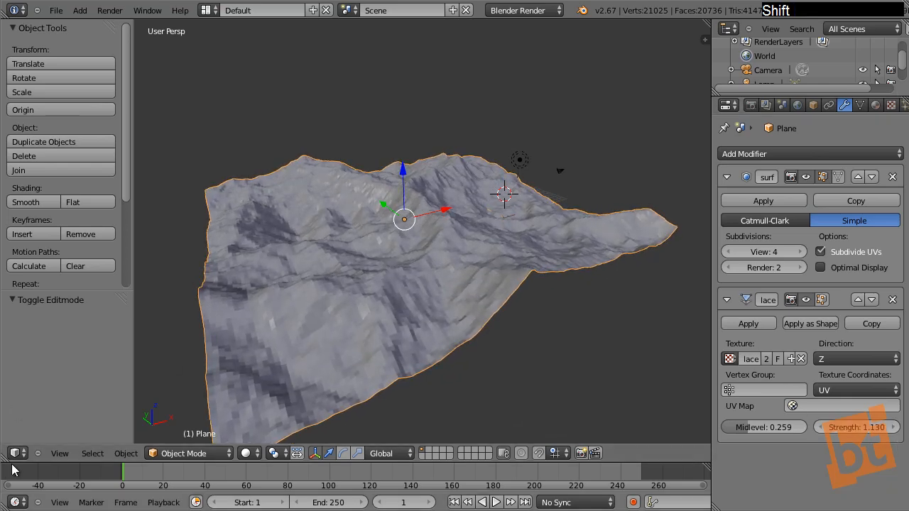
- Split the 3D view in two and turn the new area into a UV/Image Editor
left_click_drag(8, 458, 289, 455)
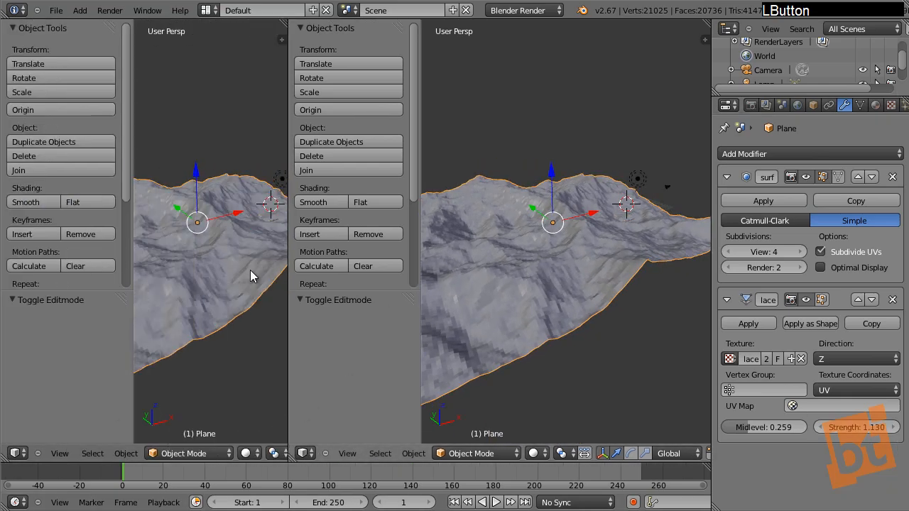
left_click(15, 453)
left_click(42, 360)
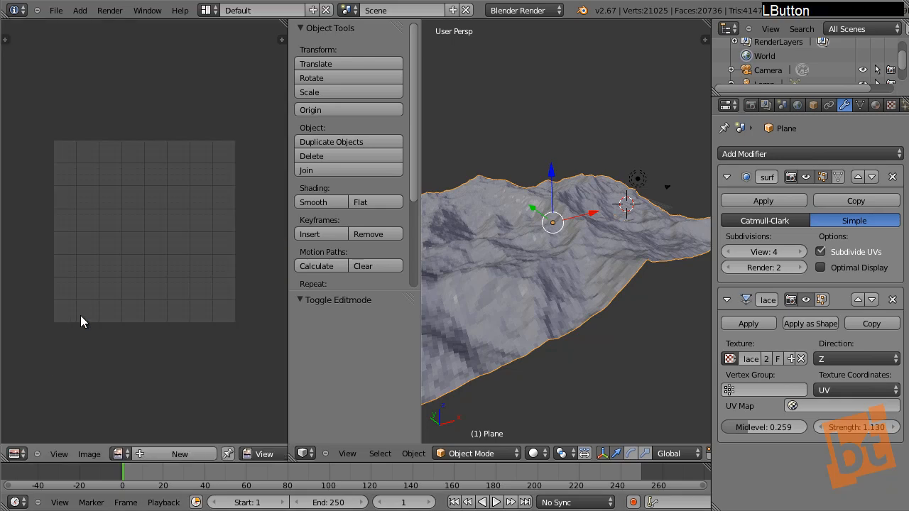
- Enter Edit Mode on the terrain plane and scale up its UV layout by about 1.667
key("Tab")
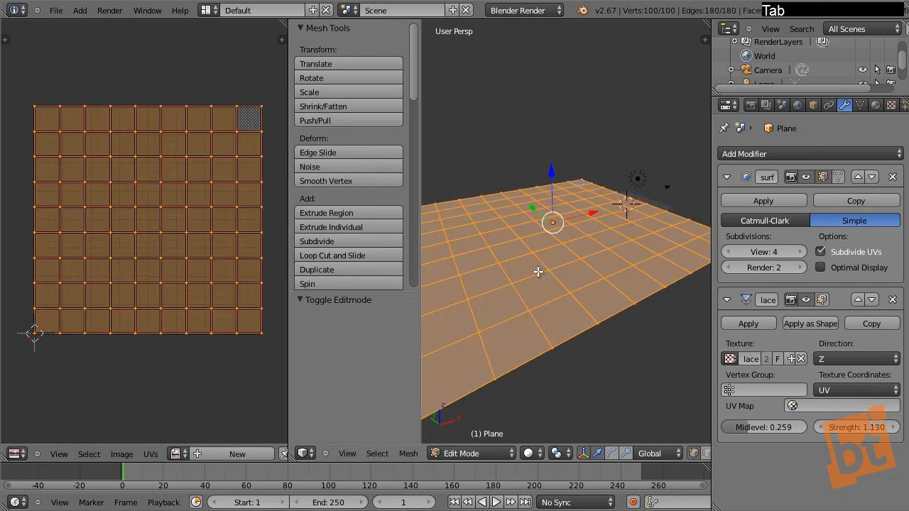
key("s")
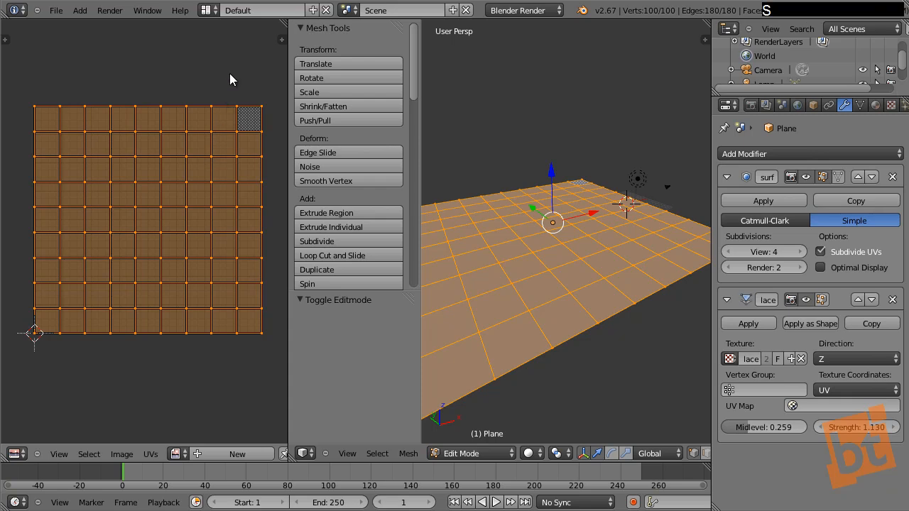
left_click(16, 408)
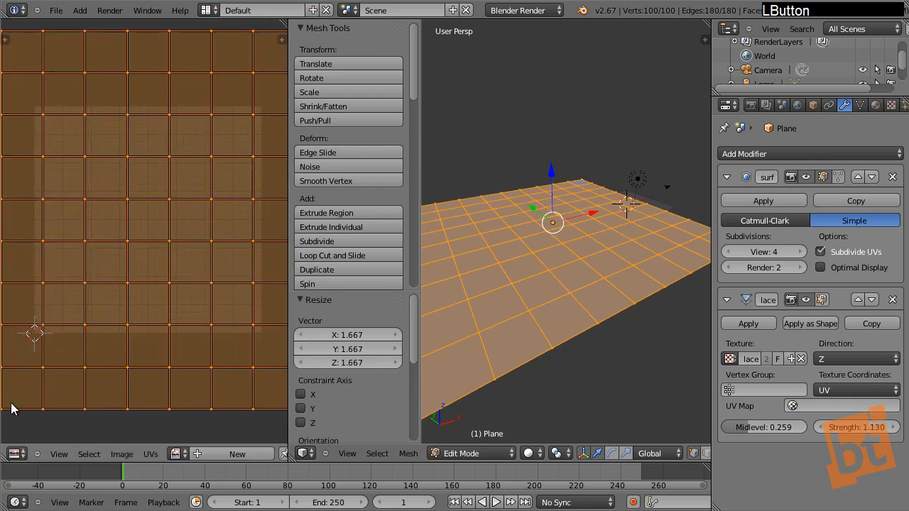
- Display the Displace modifier's effect in Edit Mode and enlarge the UV layout by a further factor of about 1.360
left_click(823, 299)
middle_click_drag(561, 319, 584, 337)
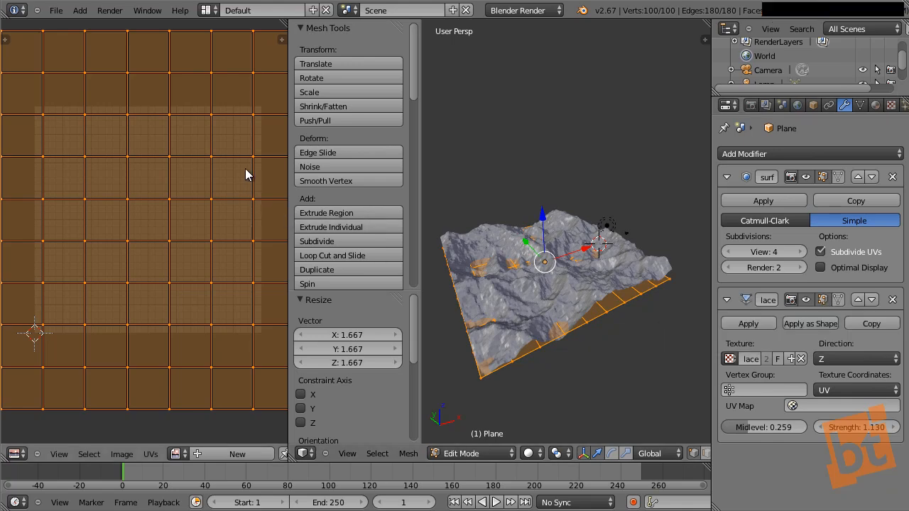
key("s")
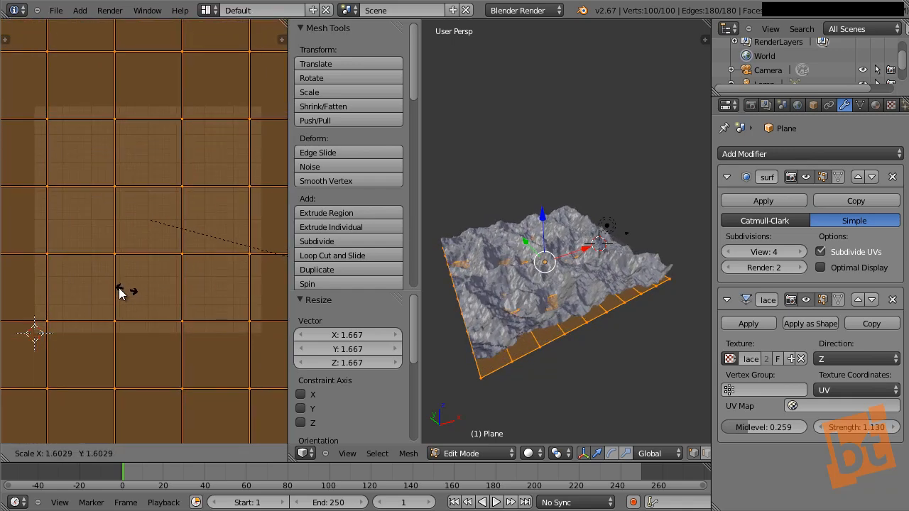
left_click(97, 281)
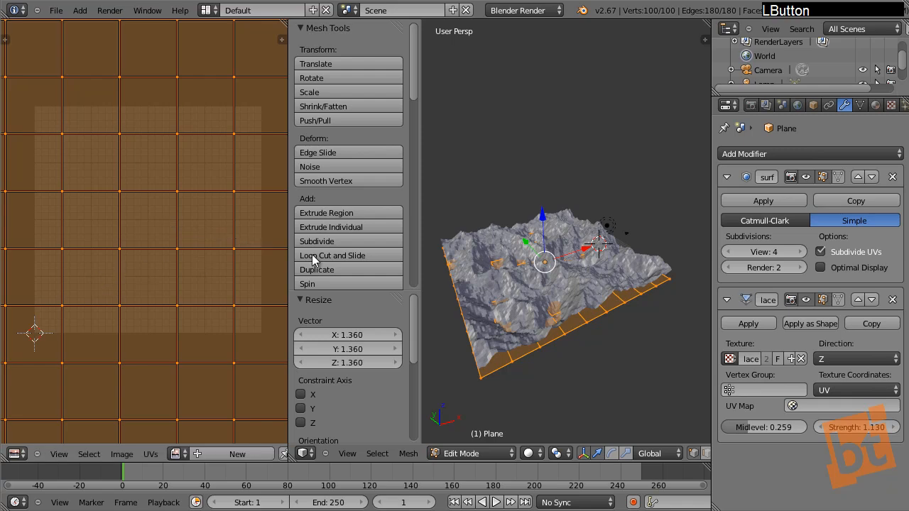
- Return to Object Mode, shade the terrain smooth and set the Displace strength to 0.940
key("Tab")
mouse_move(633, 300)
middle_mouse_down("shift")
mouse_move(575, 355)
mouse_move(565, 311)
mouse_move(590, 357)
mouse_move(639, 377)
mouse_move(590, 375)
mouse_move(598, 348)
mouse_move(702, 357)
mouse_move(436, 320)
mouse_move(543, 378)
middle_mouse_up("shift")
left_click(320, 205)
left_click_drag(834, 435, 859, 429, "shift")
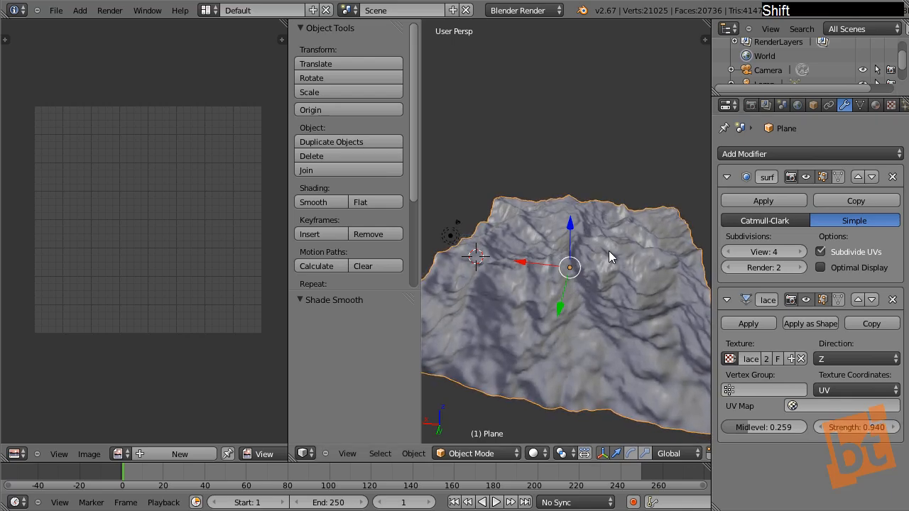
- Apply the Subdivision Surface modifier and the Displace modifier to the terrain plane
mouse_move(609, 256)
middle_mouse_down("shift")
mouse_move(438, 257)
mouse_move(634, 229)
mouse_move(614, 230)
mouse_move(602, 257)
middle_mouse_up("shift")
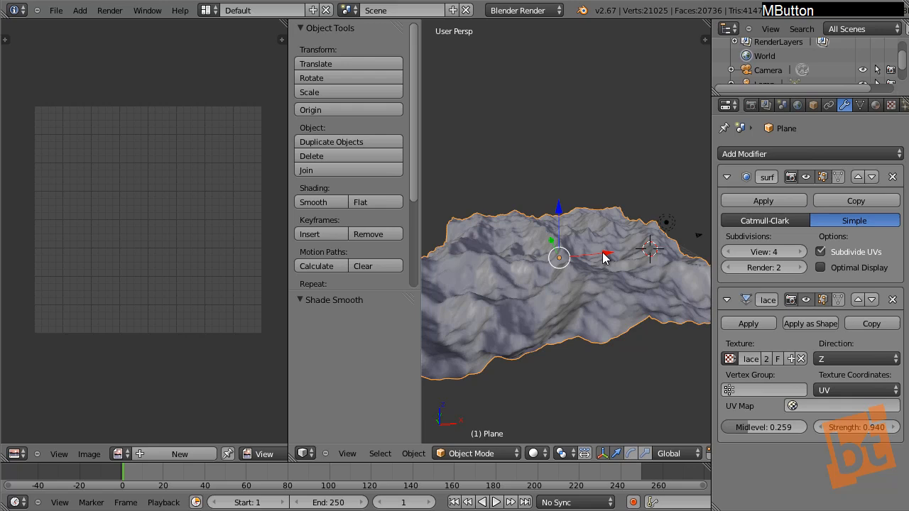
left_click(763, 201)
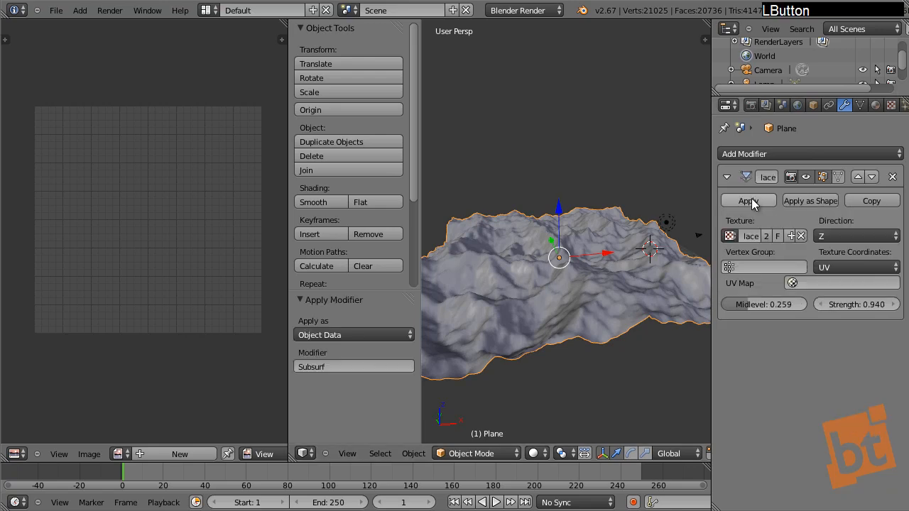
left_click(751, 201)
middle_click_drag(574, 298, 610, 259)
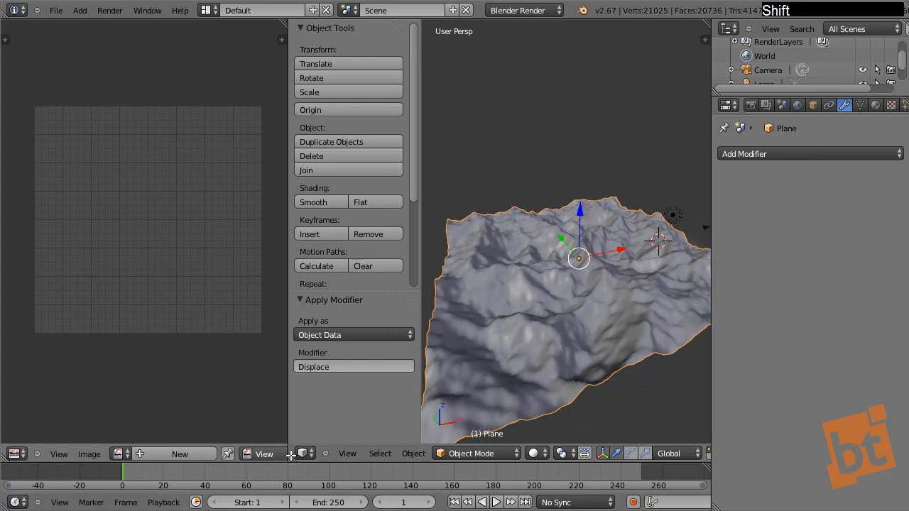
- Merge the UV/Image Editor area back into the 3D view and switch the terrain to Sculpt Mode
left_click_drag(291, 459, 190, 441)
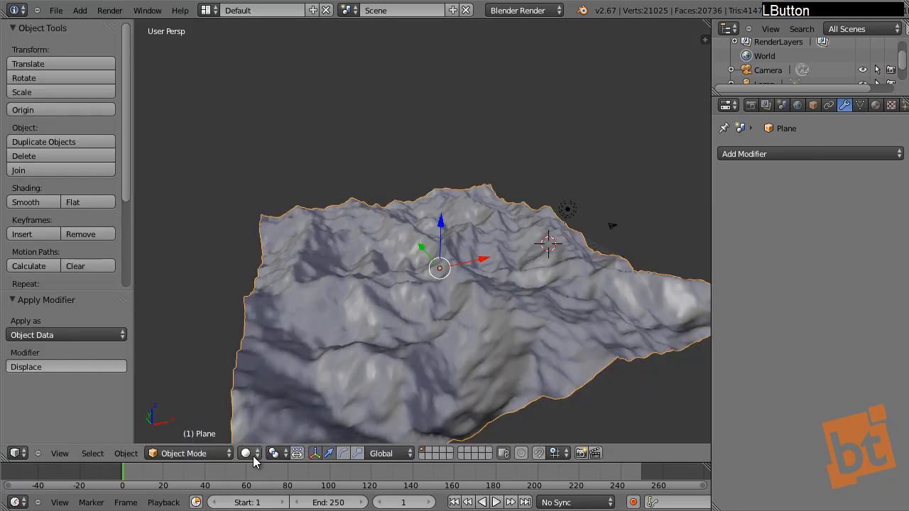
left_click(198, 453)
left_click(203, 408)
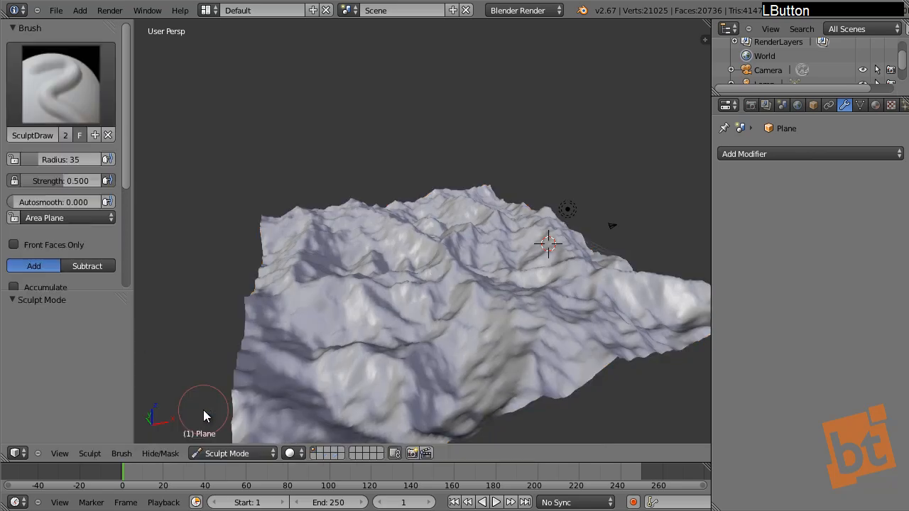
- Choose the Grab sculpting brush and enlarge its radius to 128
left_click(86, 67)
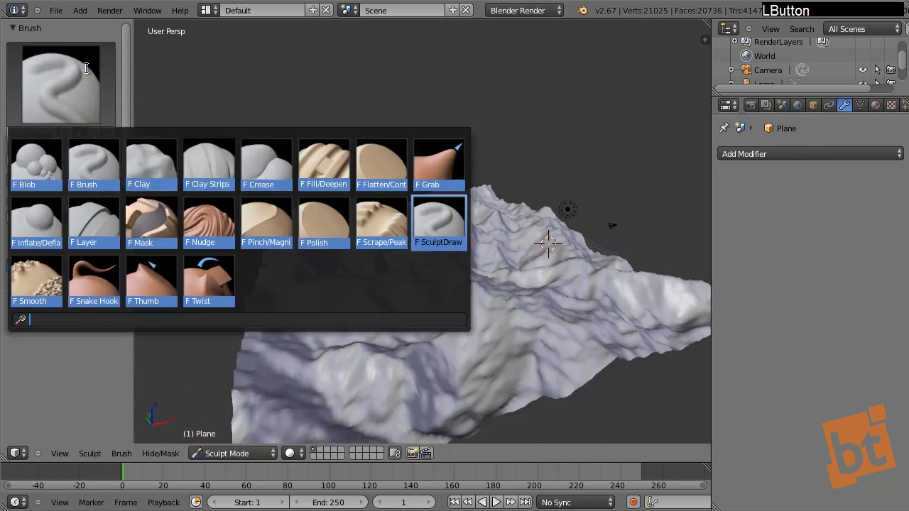
left_click(444, 165)
key("f")
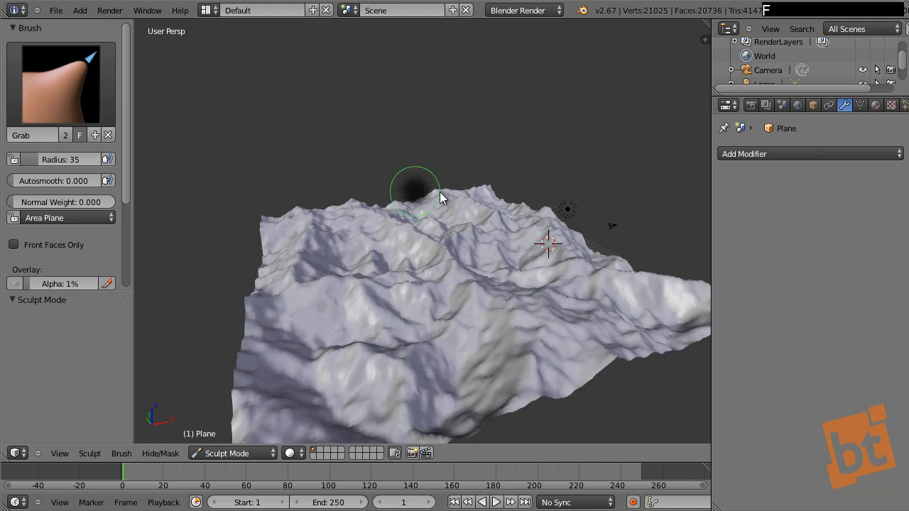
left_click(500, 223)
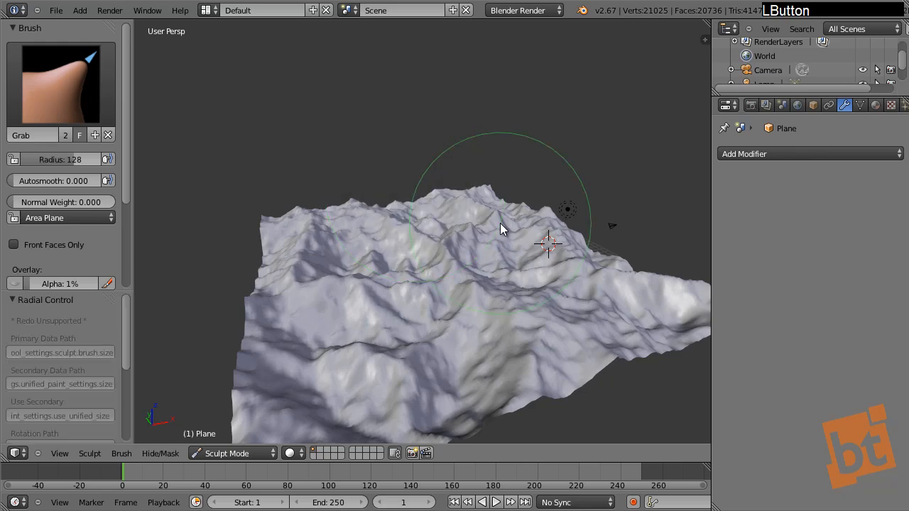
- Push and pull parts of the terrain with the Grab brush to reshape its ridges and slopes
middle_click_drag(424, 253, 436, 244, "shift")
left_click(424, 251)
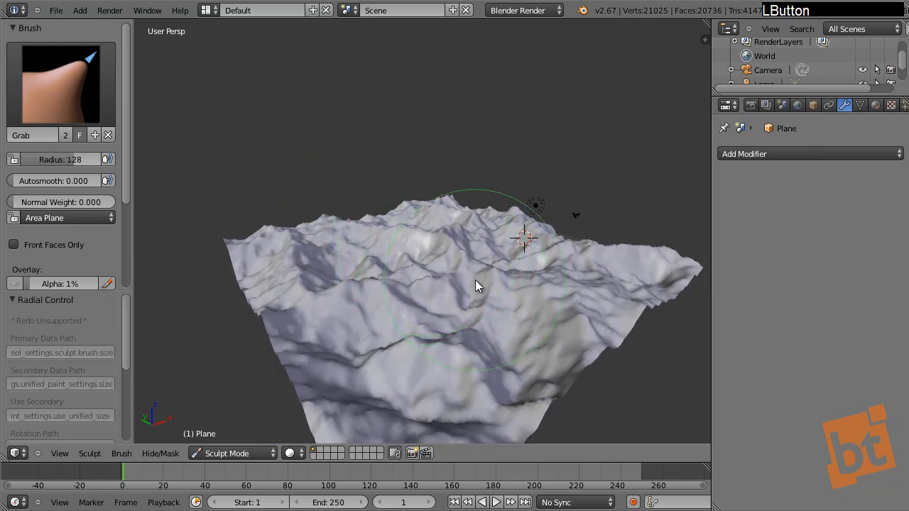
middle_click_drag(569, 284, 518, 266, "shift")
left_click(517, 271)
left_click_drag(517, 271, 508, 296)
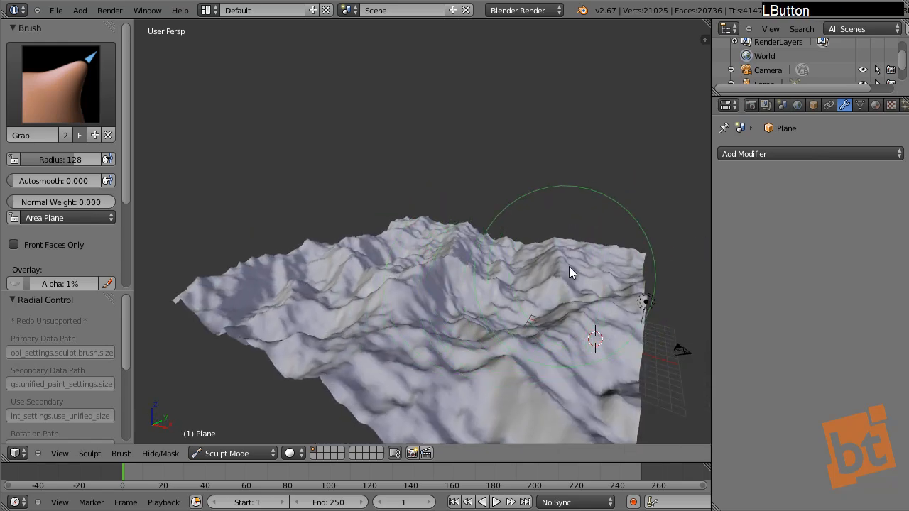
mouse_move(339, 286)
left_mouse_down()
mouse_move(290, 340)
mouse_move(294, 329)
mouse_move(304, 334)
mouse_move(310, 299)
mouse_move(362, 284)
mouse_move(319, 249)
mouse_move(337, 258)
mouse_move(322, 263)
left_mouse_up()
- From a side view, grab the middle of the terrain and the slope beside it to reshape the mountain profile
middle_click_drag(426, 316, 476, 298)
mouse_move(476, 298)
middle_mouse_down("shift")
mouse_move(448, 255)
mouse_move(598, 255)
middle_mouse_up("shift")
mouse_move(439, 255)
middle_mouse_down()
mouse_move(471, 297)
mouse_move(454, 258)
middle_mouse_up()
scroll(407, 266, "up", 4)
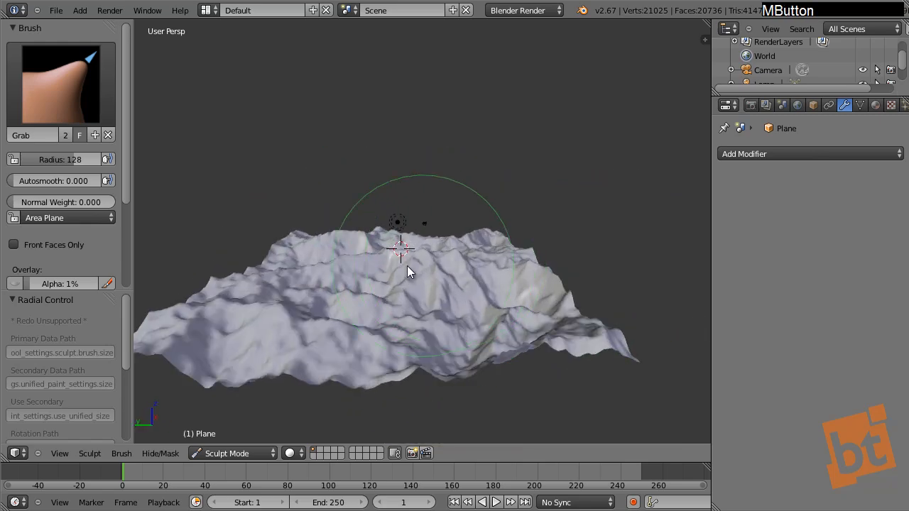
mouse_move(405, 249)
left_mouse_down()
mouse_move(407, 231)
mouse_move(364, 259)
left_mouse_up()
mouse_move(281, 275)
left_mouse_down()
mouse_move(272, 292)
mouse_move(218, 289)
left_mouse_up()
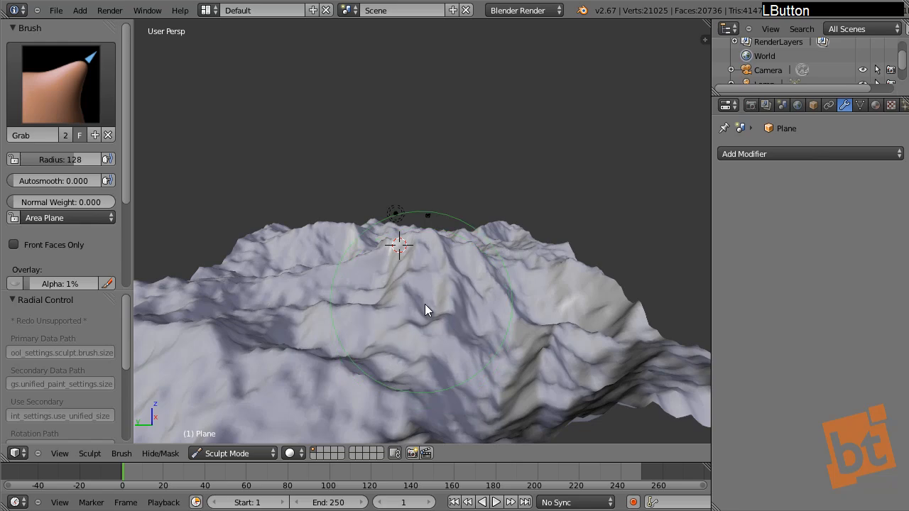
- Rework the central peak and the surrounding slopes with further Grab strokes from several angles
mouse_move(425, 304)
middle_mouse_down("shift")
mouse_move(392, 335)
mouse_move(300, 307)
mouse_move(468, 309)
mouse_move(350, 348)
middle_mouse_up("shift")
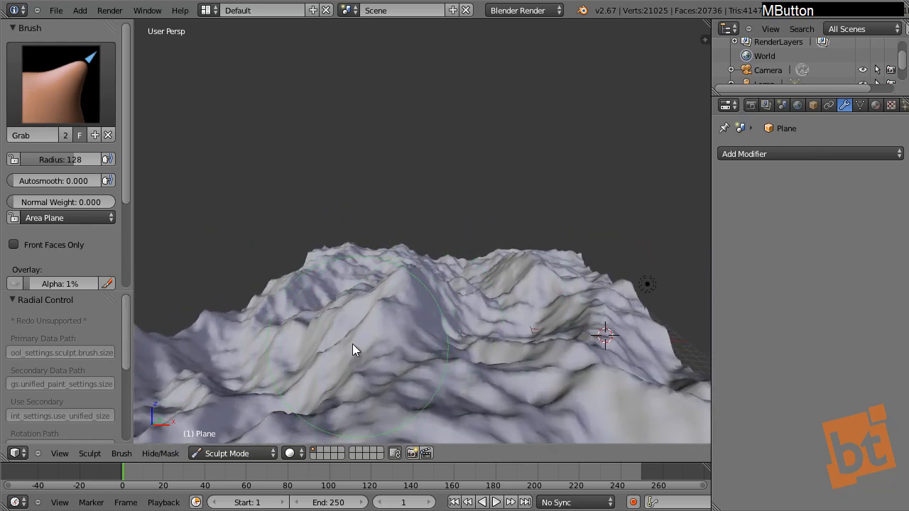
mouse_move(457, 320)
left_mouse_down()
mouse_move(464, 314)
mouse_move(451, 332)
mouse_move(456, 317)
left_mouse_up()
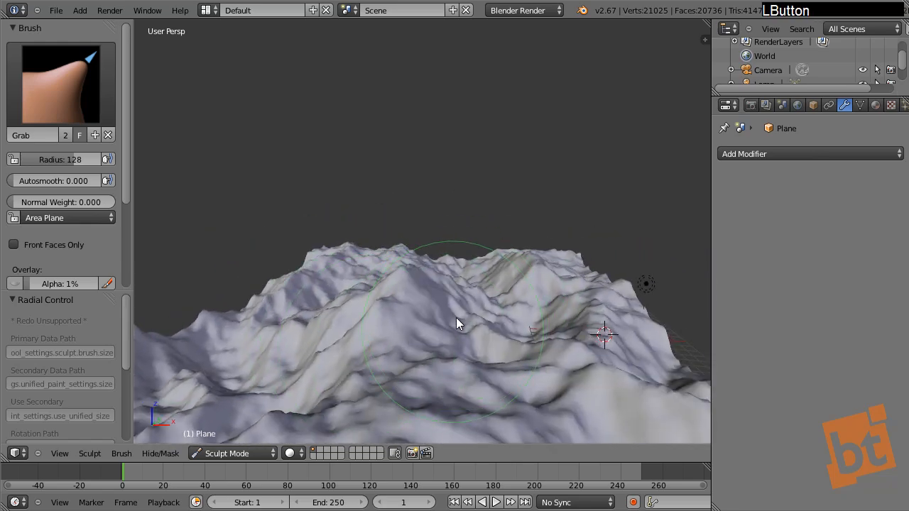
mouse_move(510, 328)
middle_mouse_down()
mouse_move(450, 296)
mouse_move(523, 321)
mouse_move(449, 321)
mouse_move(380, 273)
middle_mouse_up()
mouse_move(351, 296)
left_mouse_down()
mouse_move(360, 318)
mouse_move(309, 314)
mouse_move(301, 285)
mouse_move(300, 298)
mouse_move(179, 349)
mouse_move(192, 358)
mouse_move(251, 330)
mouse_move(259, 342)
mouse_move(358, 360)
mouse_move(349, 363)
left_mouse_up()
mouse_move(350, 362)
middle_mouse_down("shift")
mouse_move(436, 351)
mouse_move(414, 357)
middle_mouse_up("shift")
mouse_move(414, 357)
left_mouse_down()
mouse_move(399, 373)
mouse_move(413, 354)
left_mouse_up()
middle_click_drag(412, 354, 493, 305)
middle_click_drag(407, 299, 478, 247, "shift")
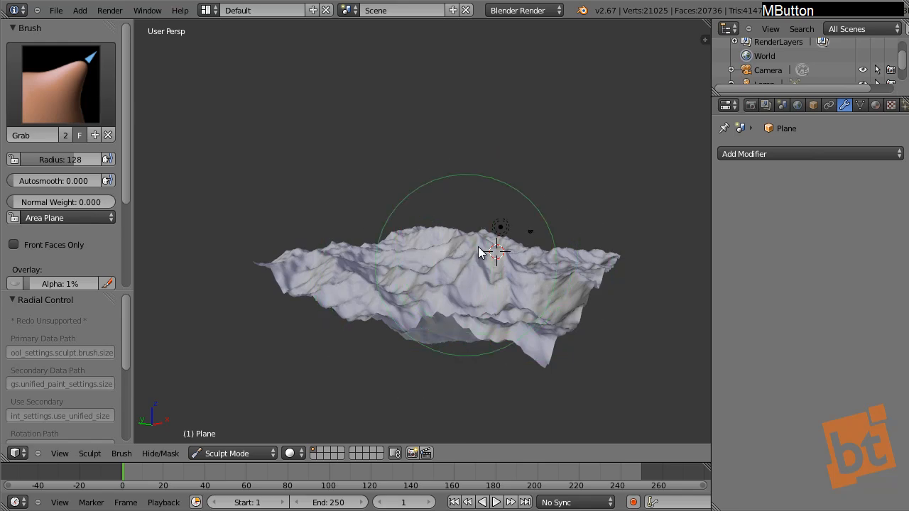
- Return to Object Mode, deselect everything and select the sculpted terrain again
left_click(235, 453)
left_click(235, 438)
middle_click_drag(324, 299, 396, 282)
key("a")
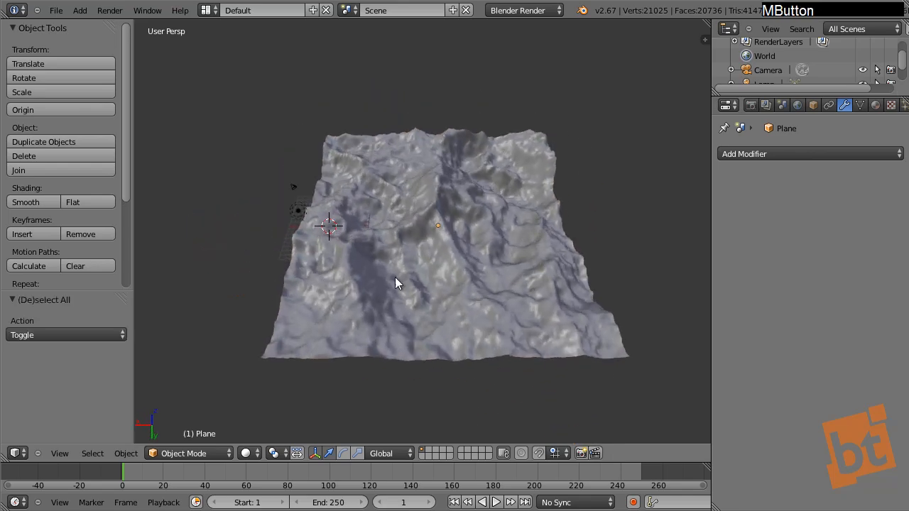
right_click(478, 257)
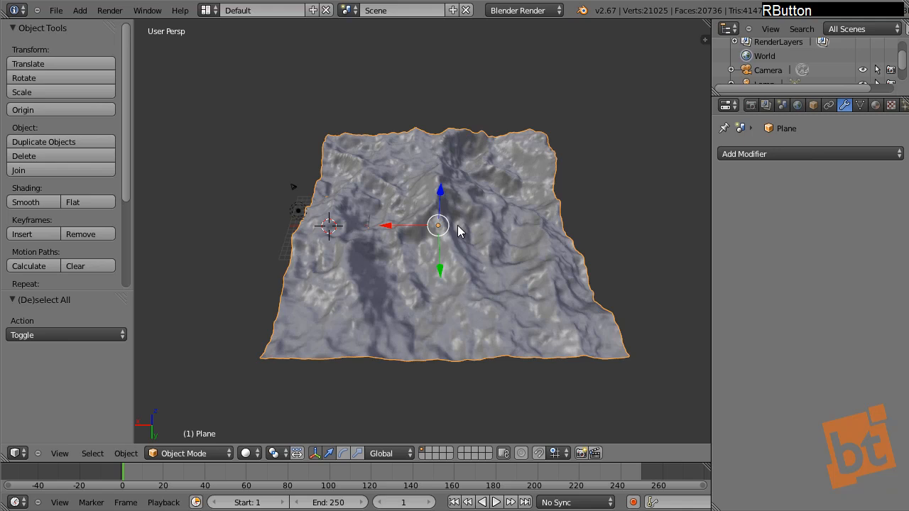
- Rename the terrain object as Mountains
left_click(813, 105)
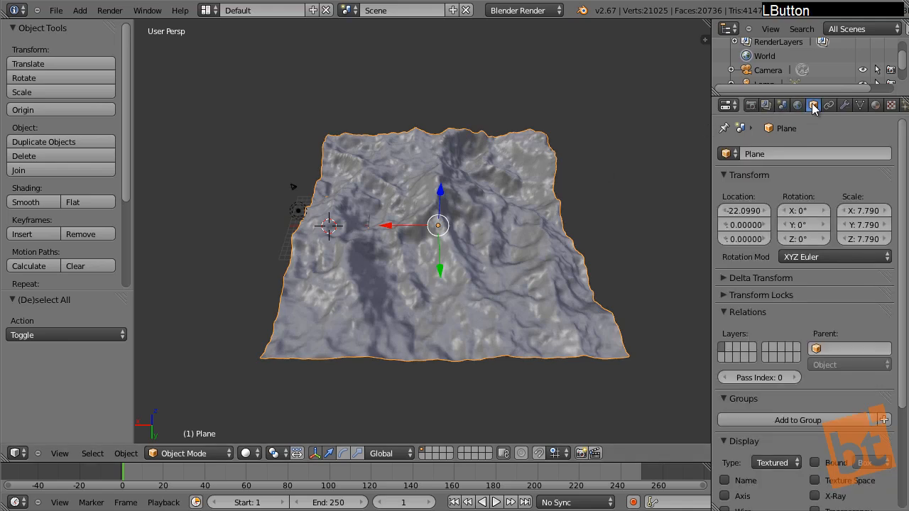
left_click(790, 151)
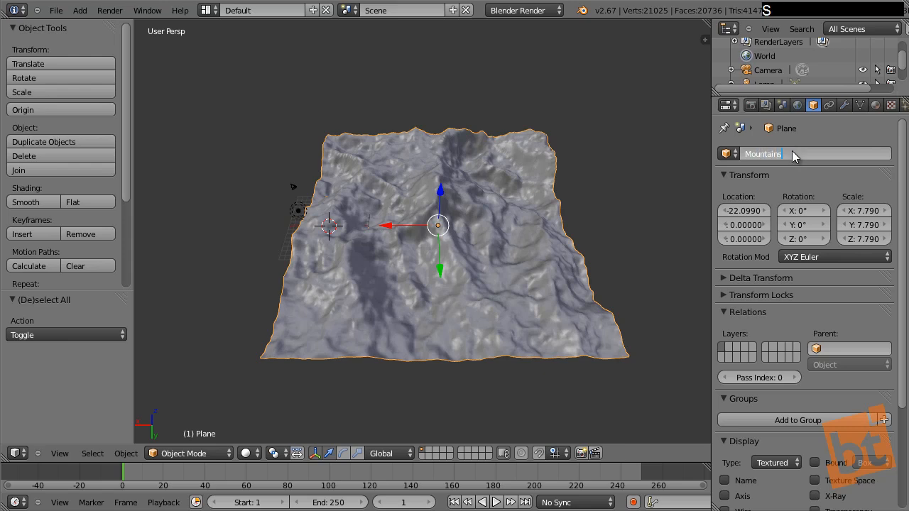
key("Return")
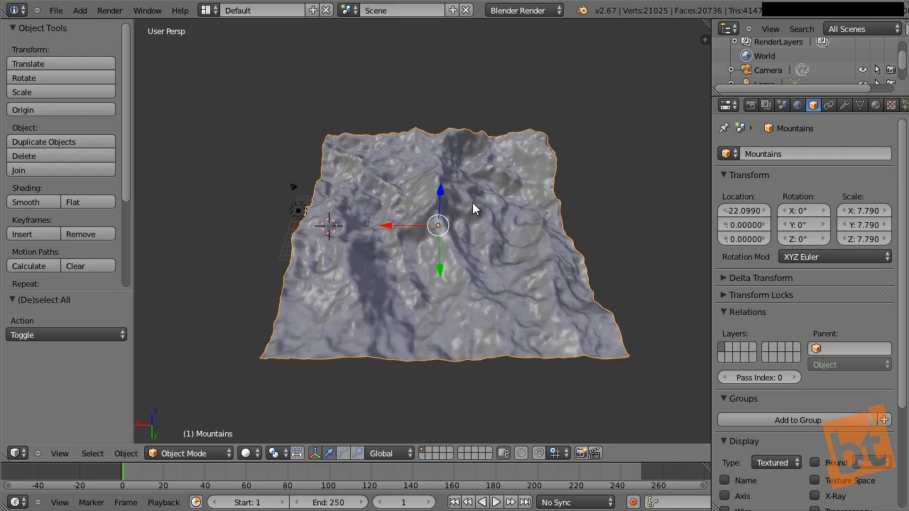
- Move the Mountains object to the second layer and show that layer together with the first
right_click(441, 226)
key("m")
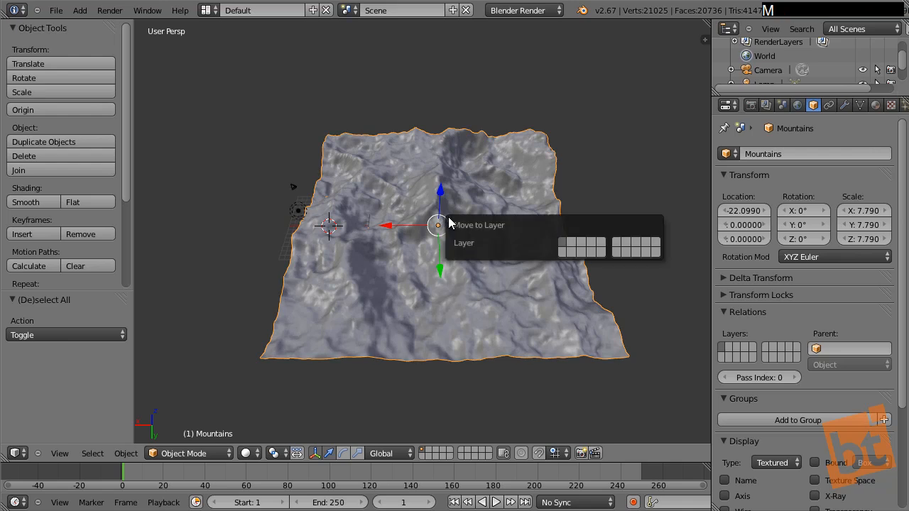
left_click(574, 245)
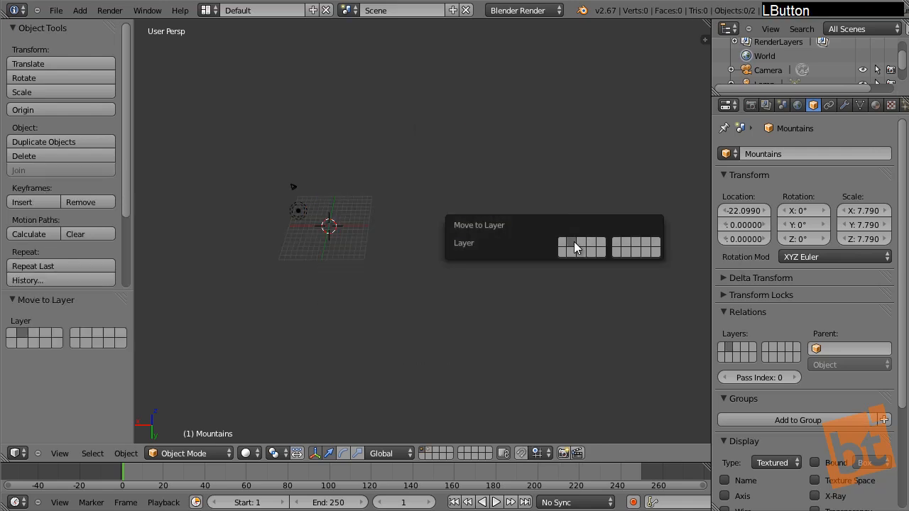
left_click(428, 453, "shift")
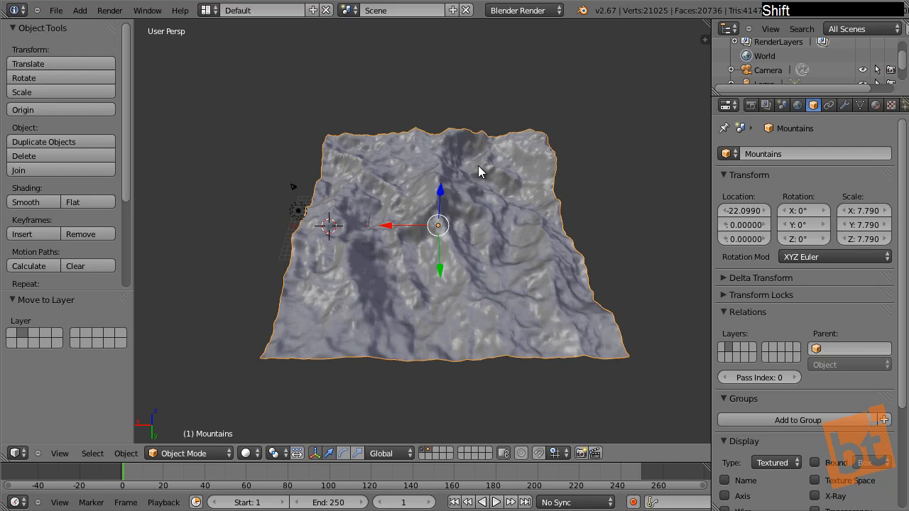
- Snap the Mountains object to the 3D cursor
key("shift+s")
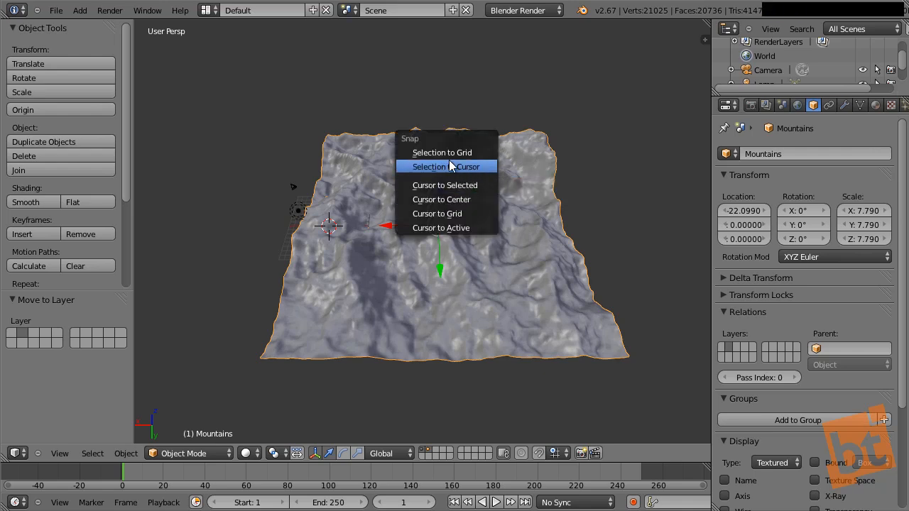
left_click(457, 166)
middle_click_drag(451, 181, 421, 219)
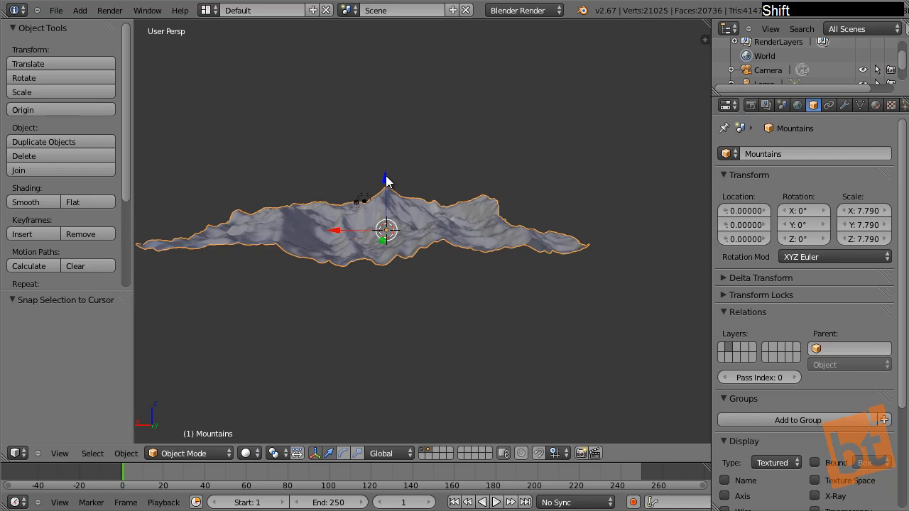
- Lower the Mountains object about 10.5 units along the Z axis
left_click_drag(385, 181, 395, 231)
middle_click_drag(408, 245, 420, 270, "shift")
scroll(384, 225, "up", 6)
- Add a mesh plane at the 3D cursor in top view
key("KP_7")
key("shift+a")
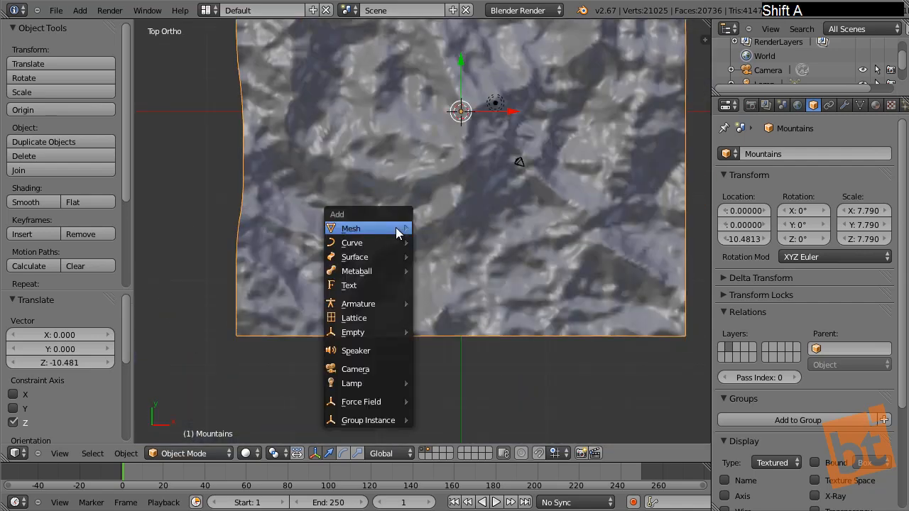
mouse_move(394, 234)
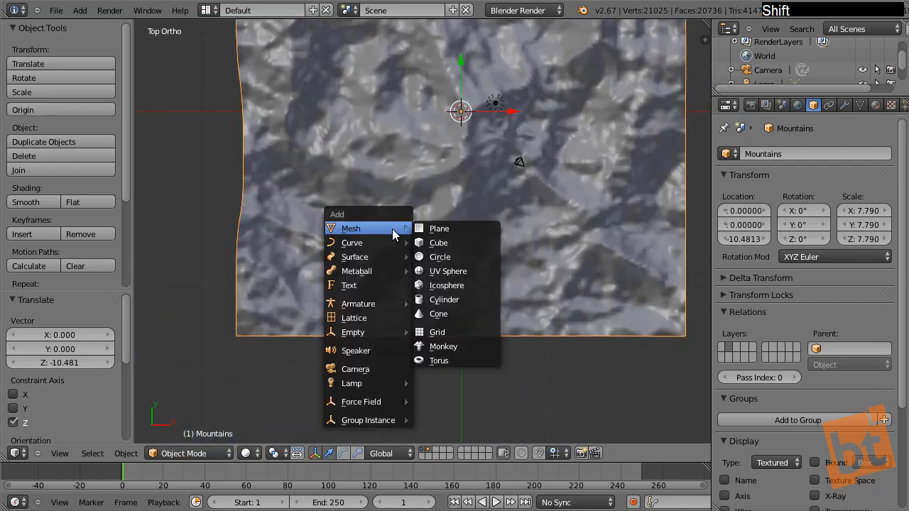
left_click(441, 228)
- Scale the new plane uniformly to about 8 so it covers the middle part of the mountains
middle_click_drag(534, 120, 514, 170, "shift")
scroll(454, 208, "down", 1)
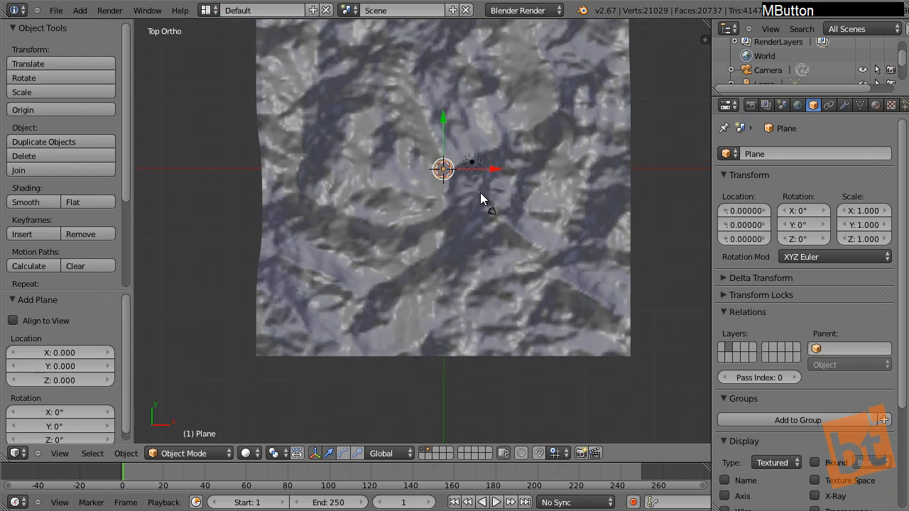
key("s")
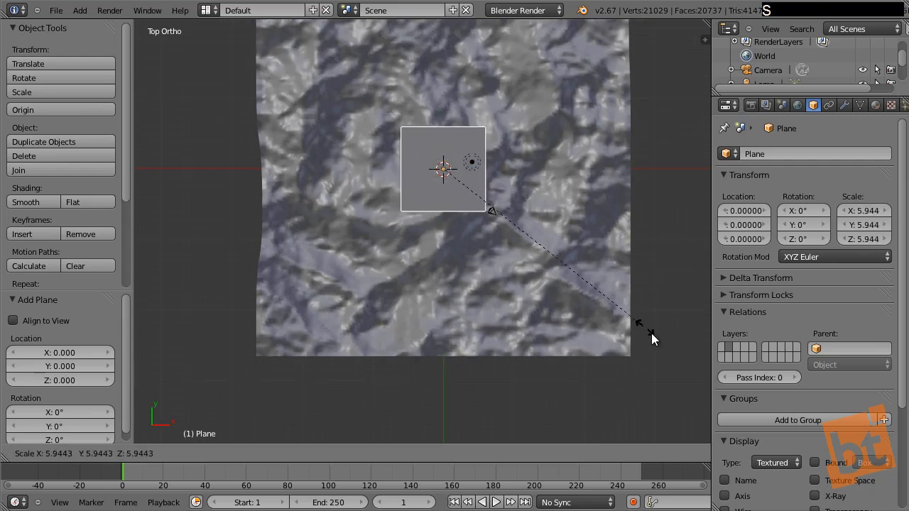
left_click(667, 350)
middle_click_drag(573, 274, 540, 201, "shift")
key("s")
left_click(545, 198)
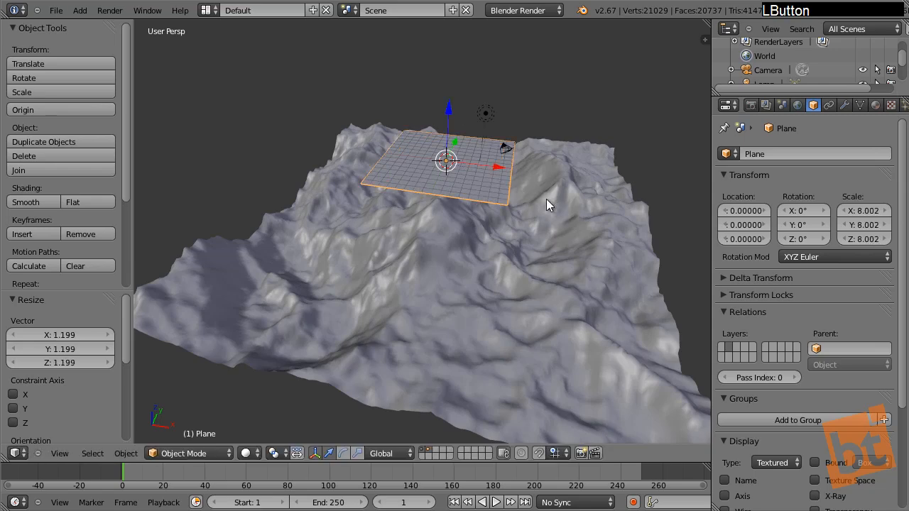
key("KP_Decimal")
middle_click_drag(631, 343, 590, 314)
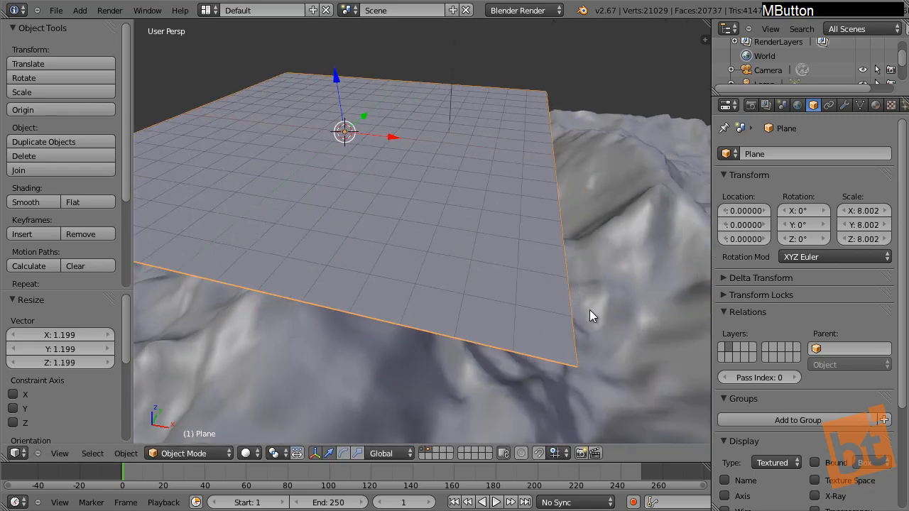
key("s")
left_click(629, 371)
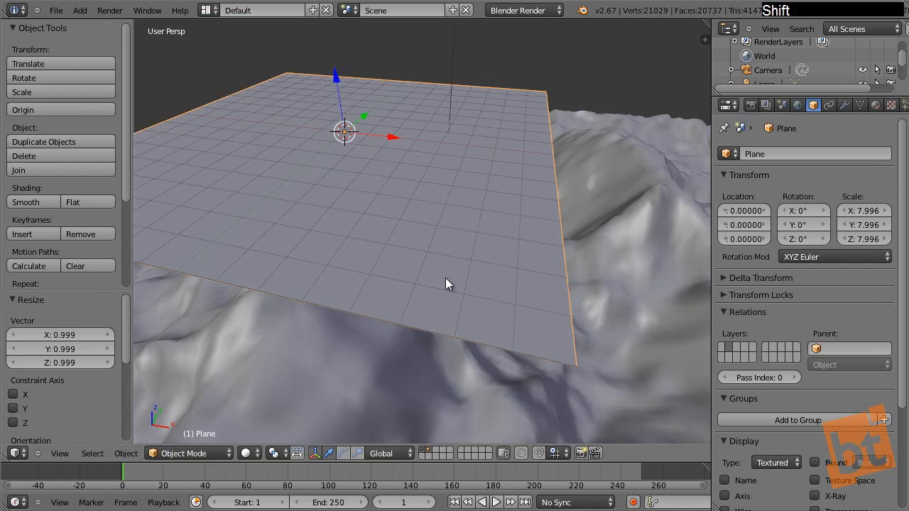
- Subdivide the plane's mesh with 8 cuts in Edit Mode and return to Object Mode
middle_click_drag(447, 282, 412, 227)
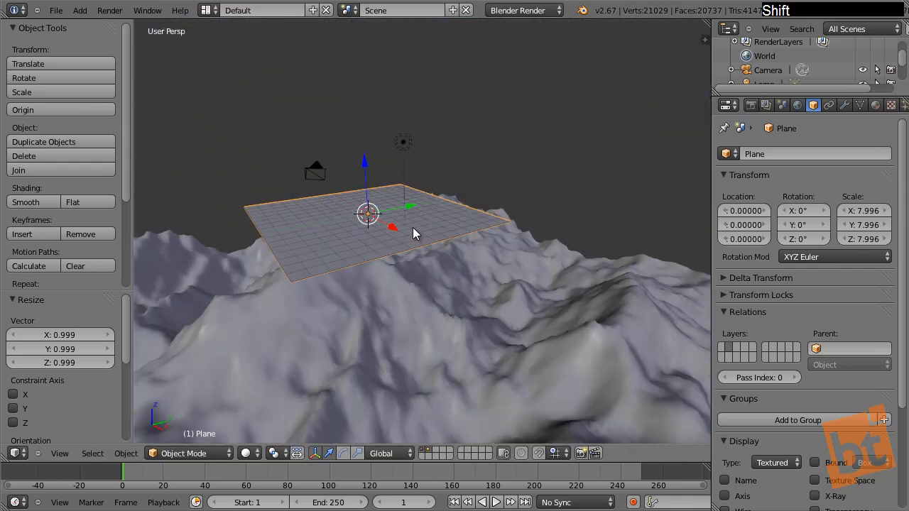
key("Tab")
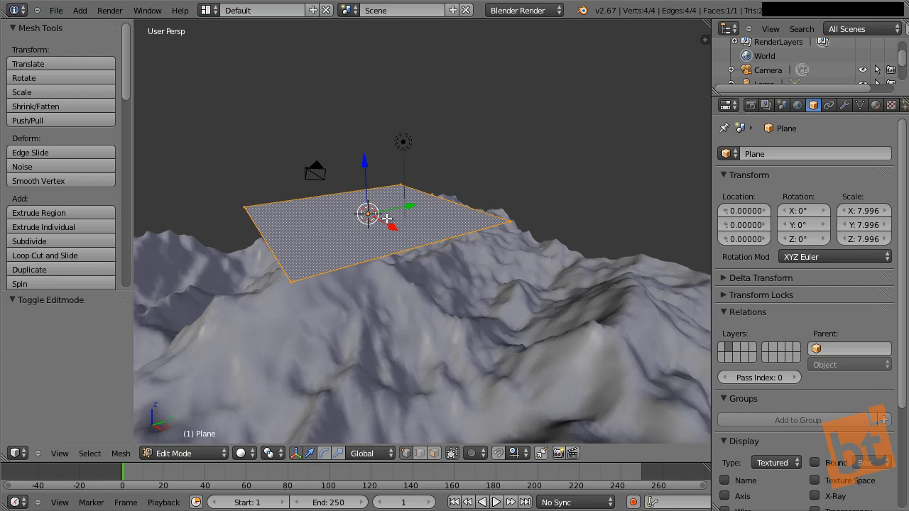
key("w")
left_click(370, 187)
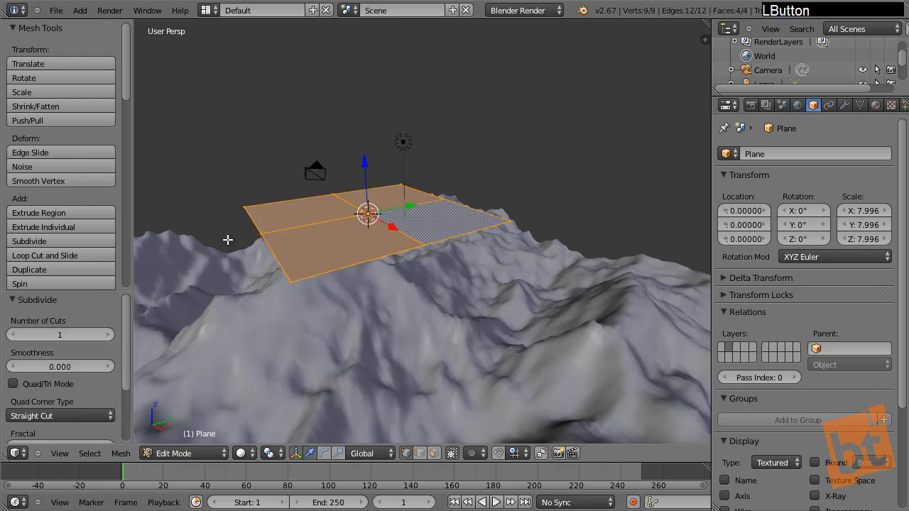
left_click(110, 335)
left_click(110, 335)
left_click(110, 335)
left_click(110, 334)
left_click(110, 334)
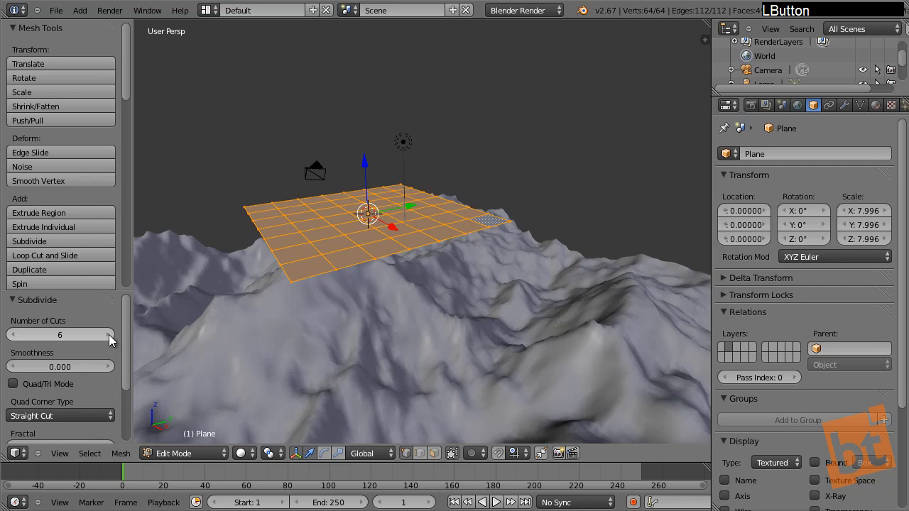
left_click(110, 334)
left_click(110, 335)
key("Tab")
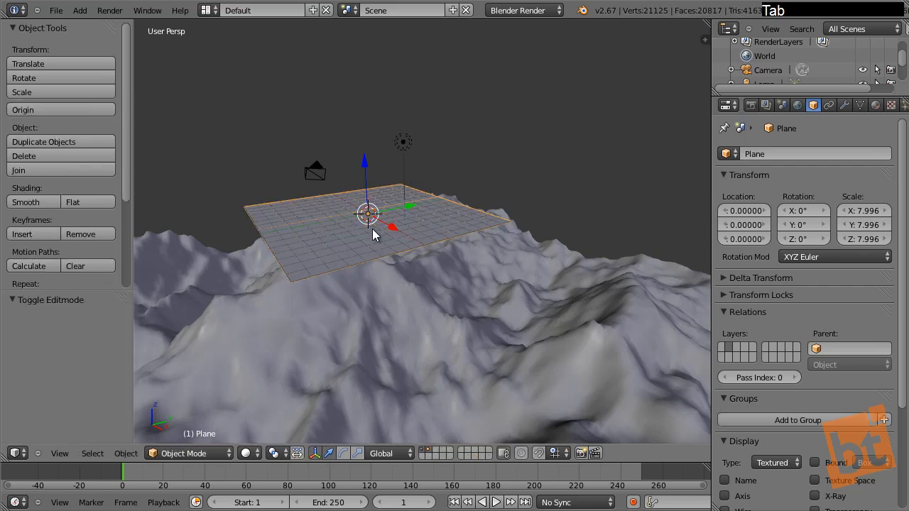
- Add a Subdivision Surface modifier to the plane and set its subdivision type to Simple with Subdivide UVs enabled
left_click(845, 105)
left_click(829, 152)
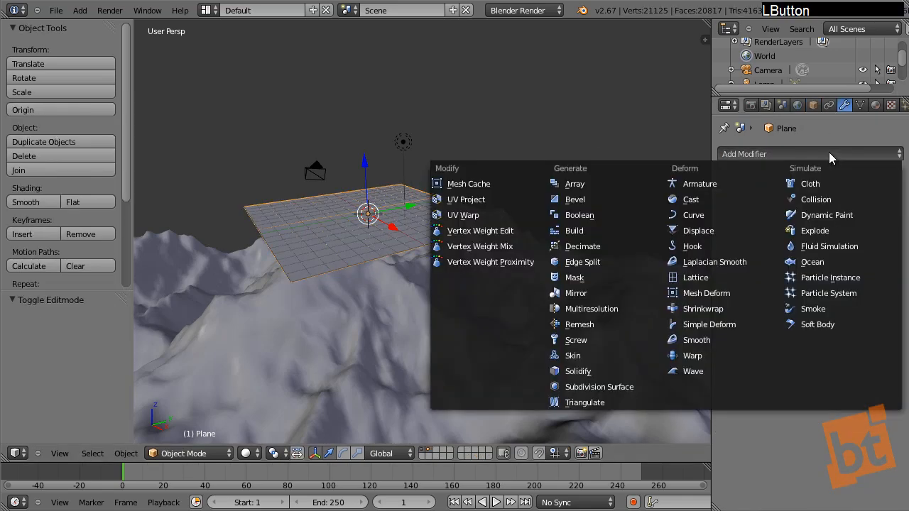
left_click(605, 387)
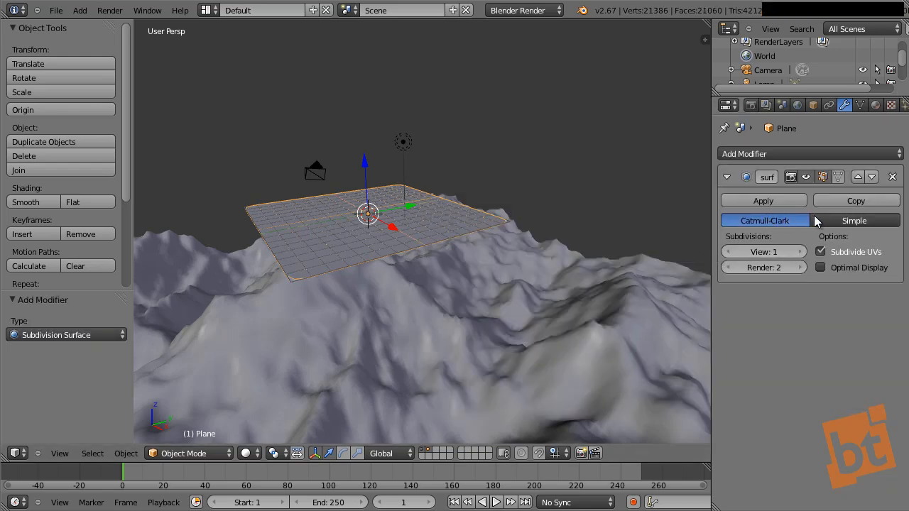
left_click(854, 221)
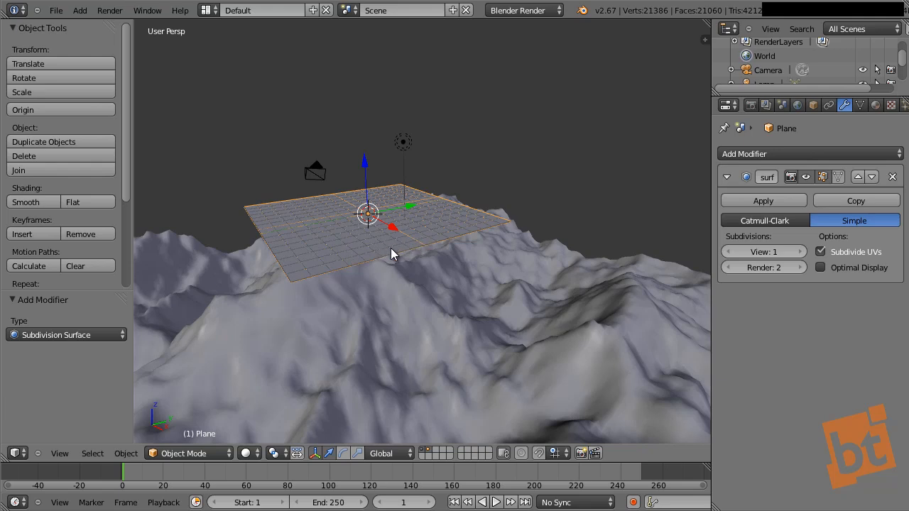
left_click(774, 222)
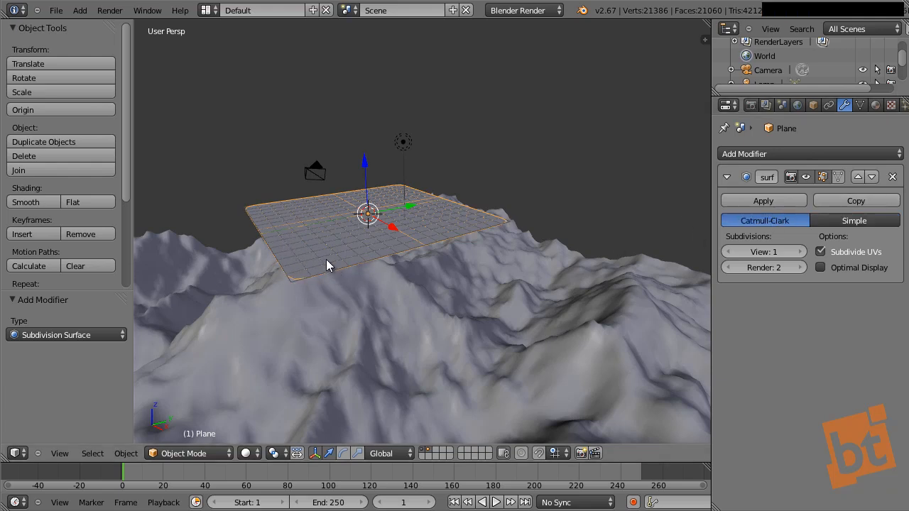
left_click(845, 223)
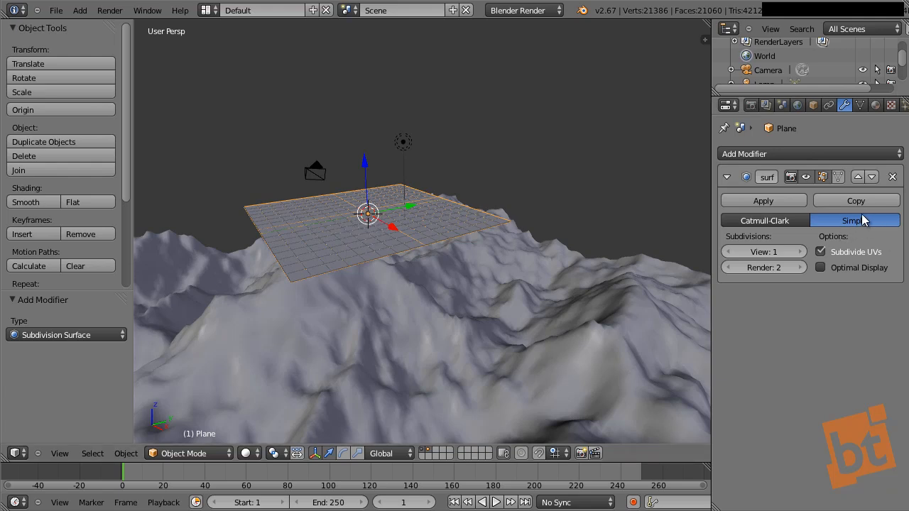
left_click(821, 251)
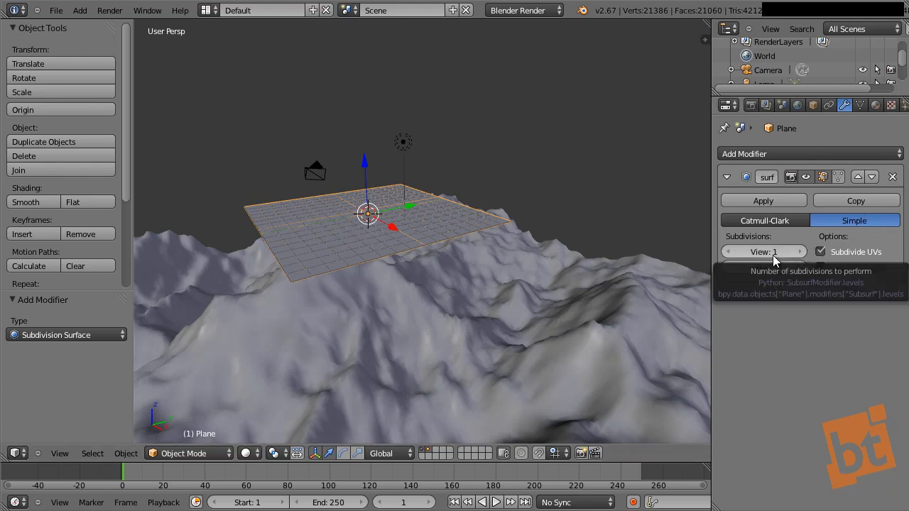
- Add a Shrinkwrap modifier to the plane with Mountains as its target
left_click(785, 152)
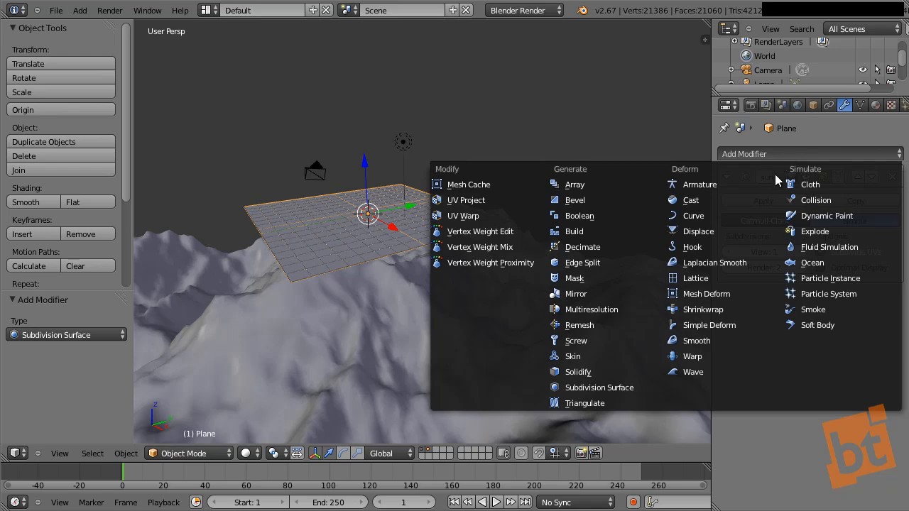
left_click(715, 315)
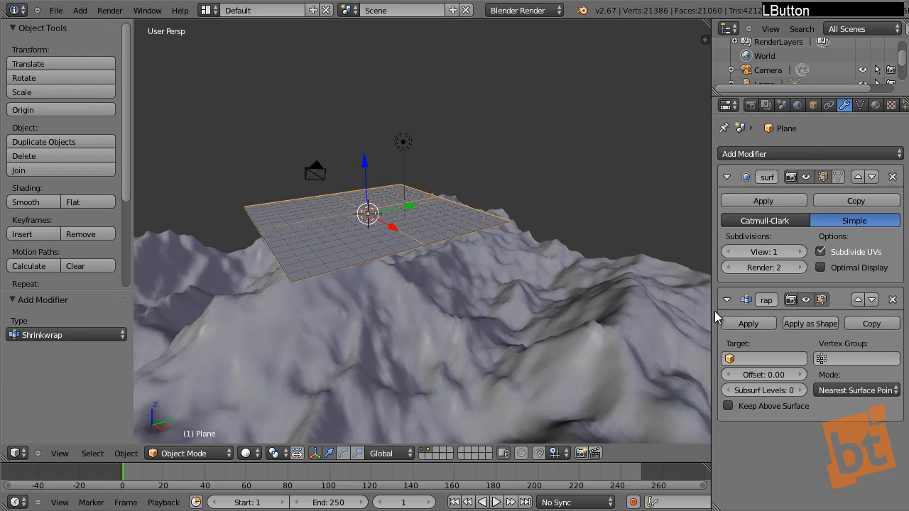
left_click(756, 360)
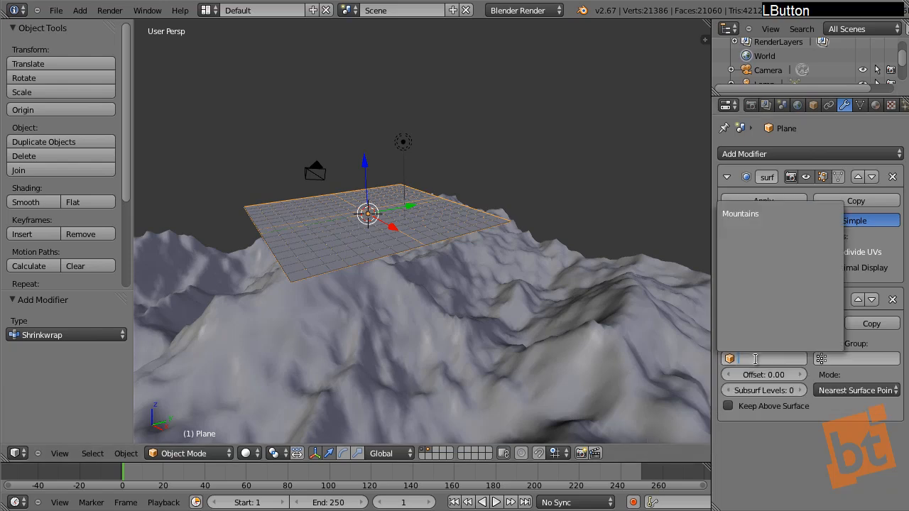
left_click(754, 214)
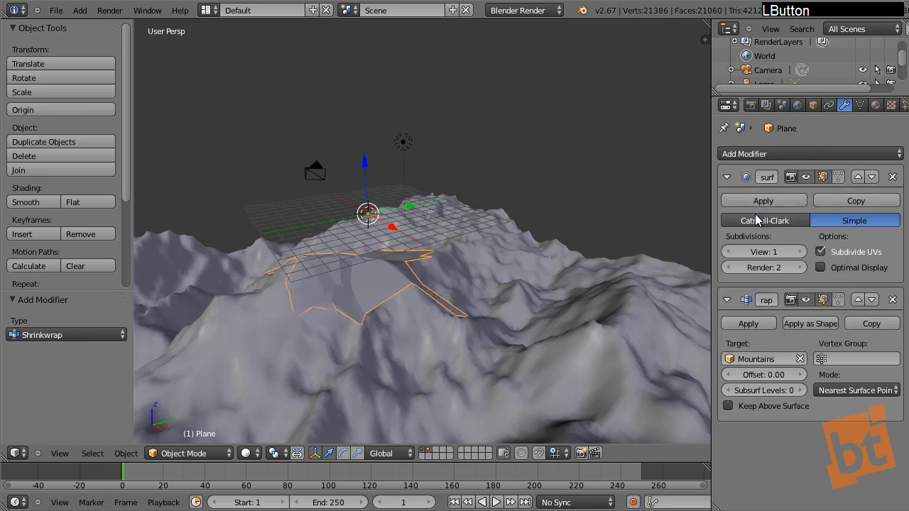
- Switch to wireframe shading and set the Shrinkwrap modifier's mode to Project along the Z axis
middle_click_drag(441, 280, 426, 304)
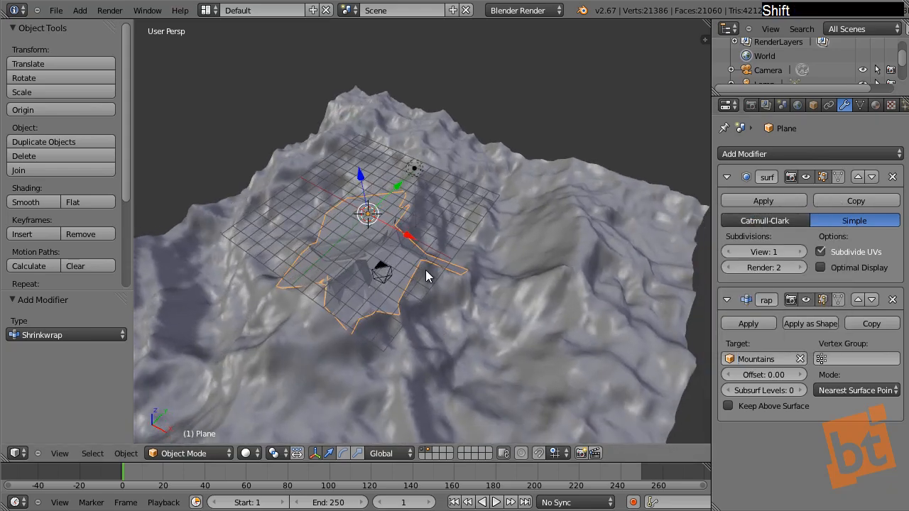
key("KP_7")
key("z")
scroll(369, 259, "up", 3)
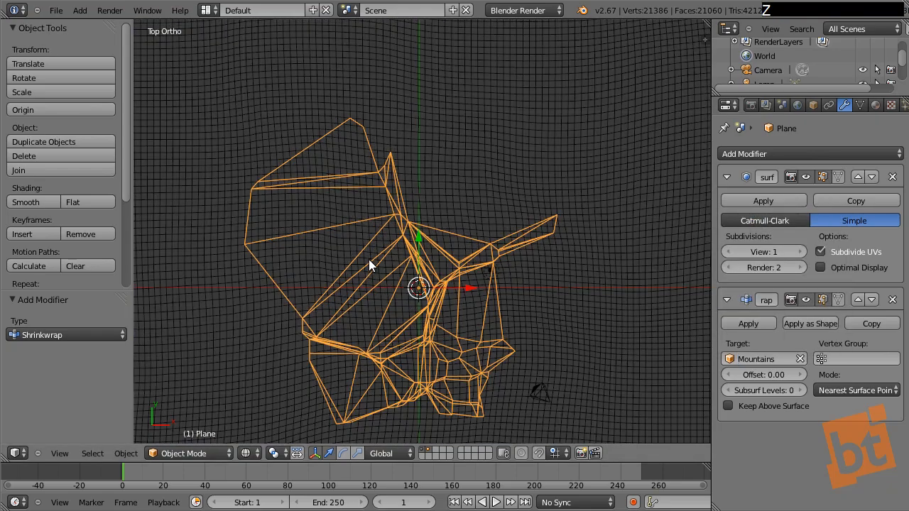
middle_click_drag(420, 297, 420, 177, "shift")
middle_click_drag(472, 155, 482, 206, "shift")
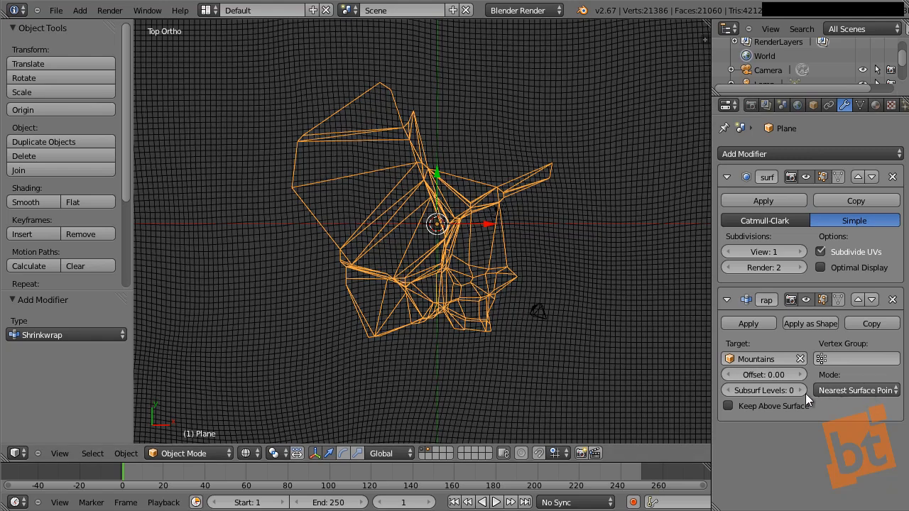
left_click(859, 390)
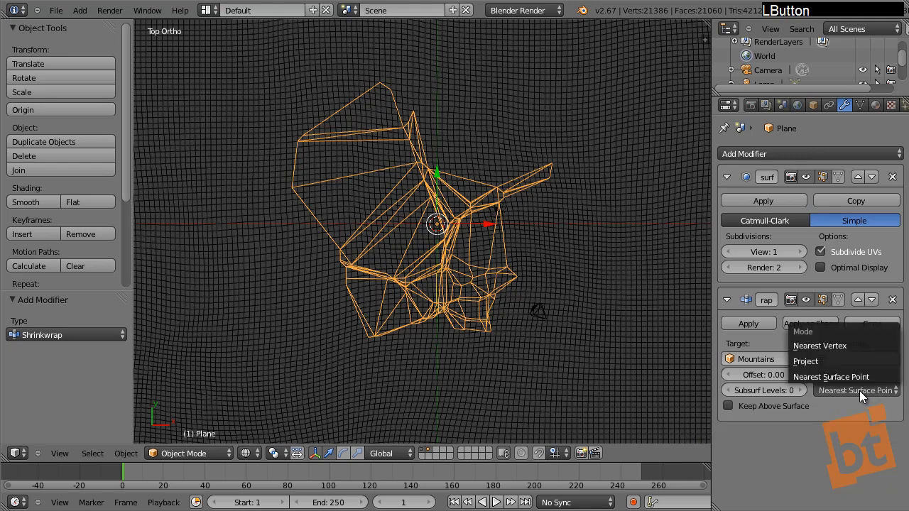
left_click(830, 364)
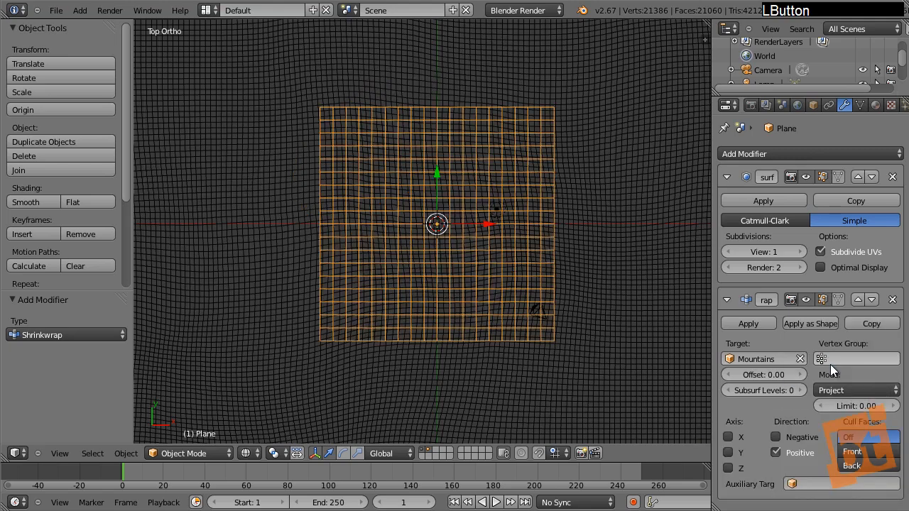
left_click(728, 469)
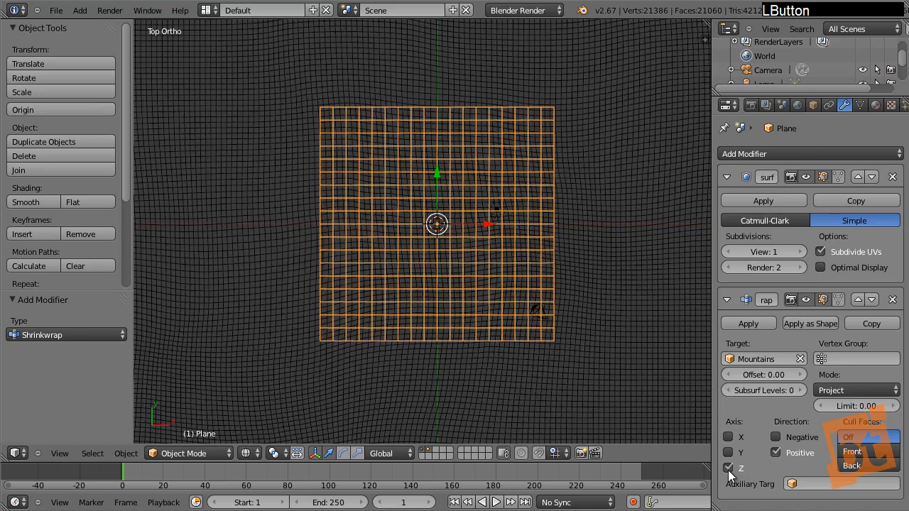
- Lower the plane about 5.9 units along the Z axis so it intersects the mountain peaks
middle_click_drag(594, 382, 536, 268)
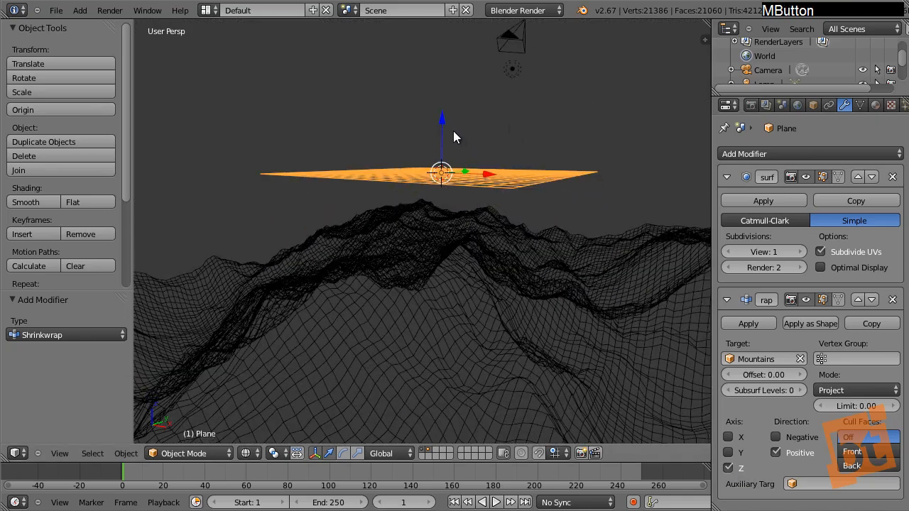
middle_click_drag(478, 213, 471, 178)
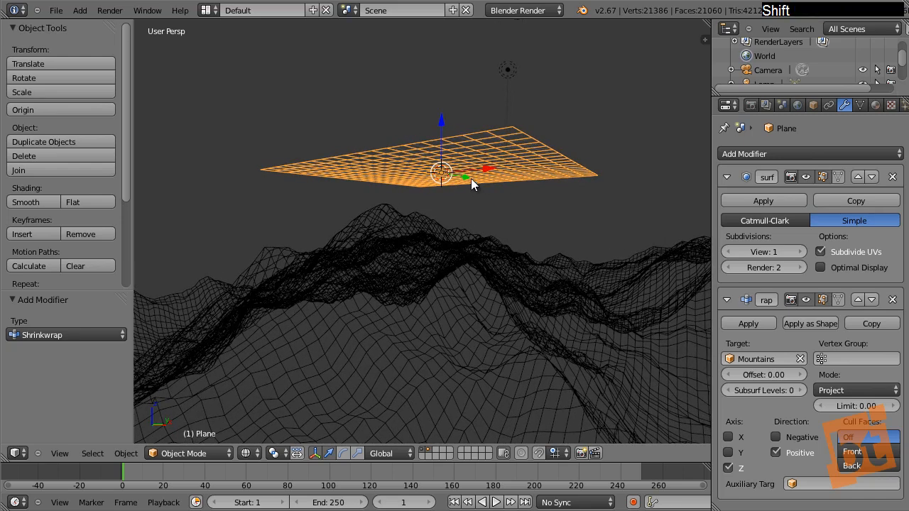
left_click_drag(442, 125, 474, 208)
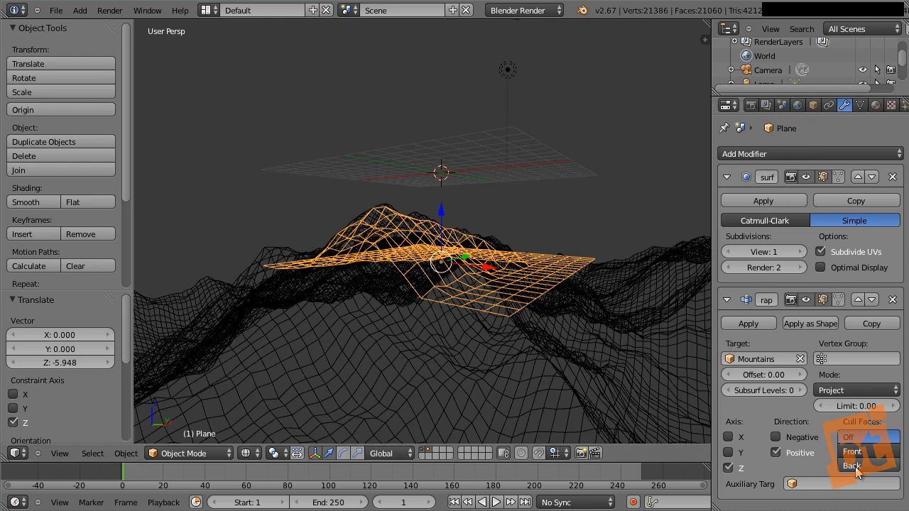
- Enable the Negative projection direction in the Shrinkwrap modifier and compare it without and with the Positive direction, leaving both on
left_click(776, 437)
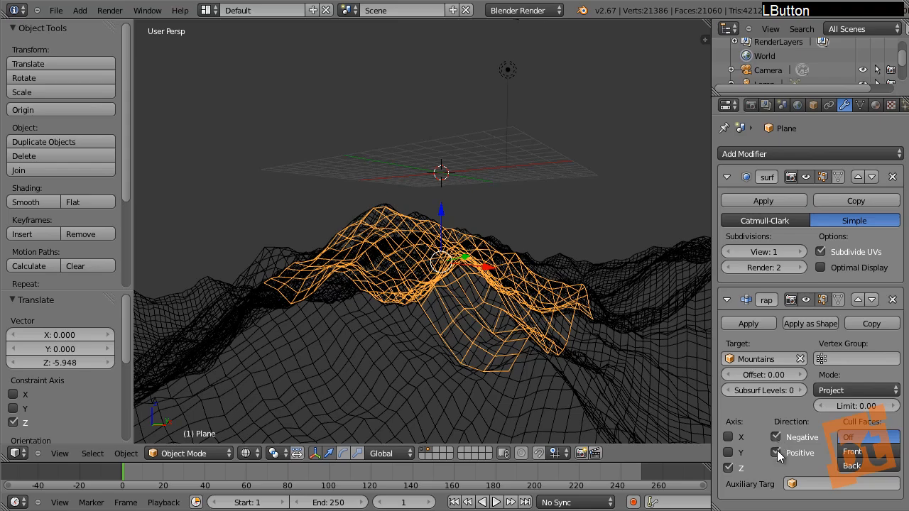
left_click(776, 452)
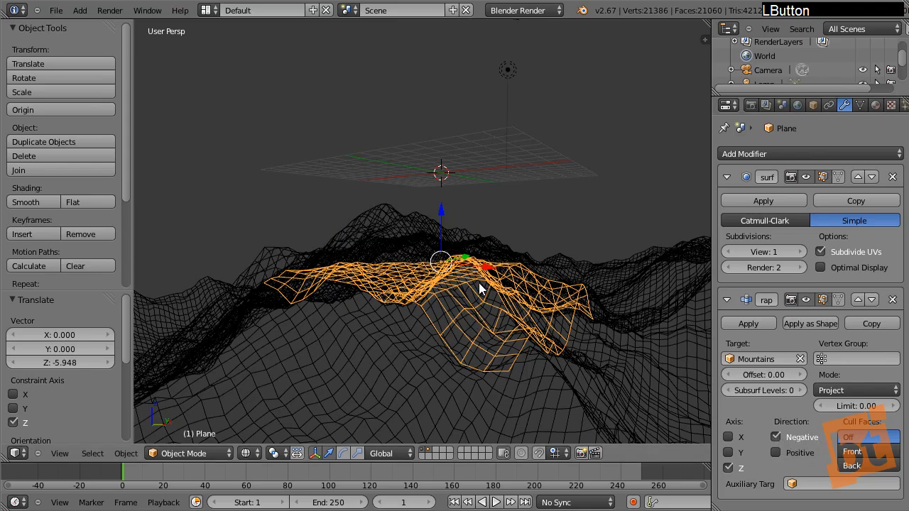
middle_click_drag(478, 281, 495, 287, "shift")
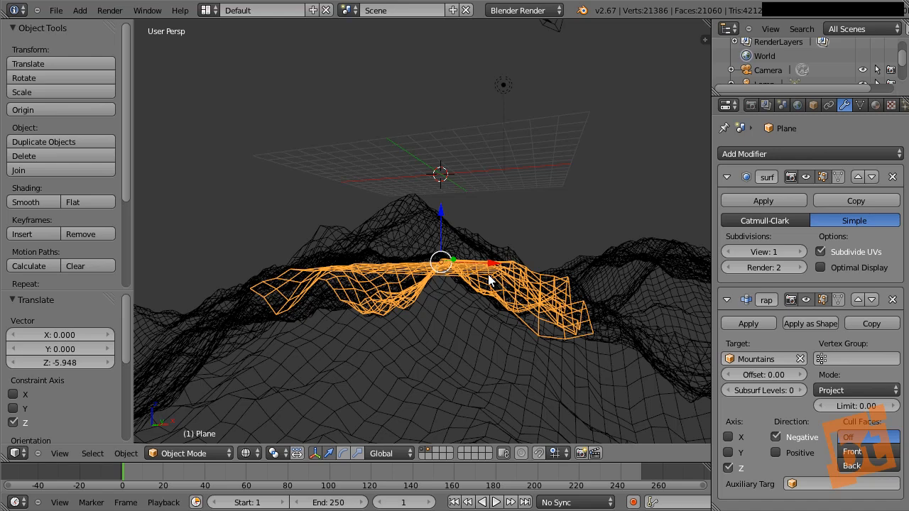
left_click(775, 453)
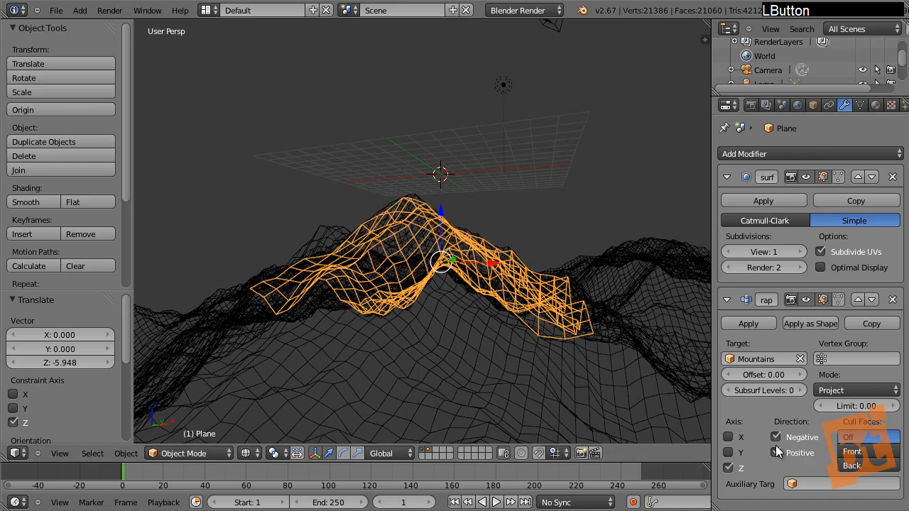
- Compare the Shrinkwrap projection without and with the Negative direction, leaving it enabled alongside Positive
left_click(776, 437)
middle_click_drag(554, 353, 469, 312, "shift")
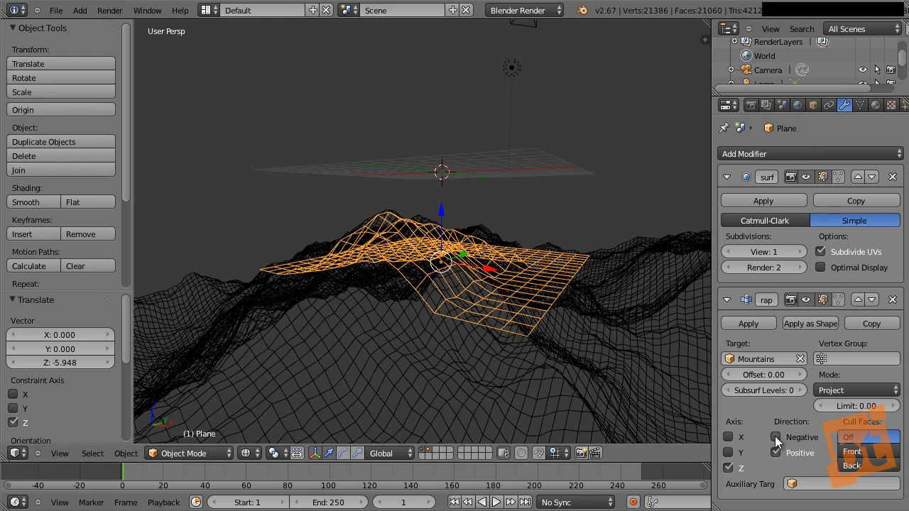
left_click(775, 437)
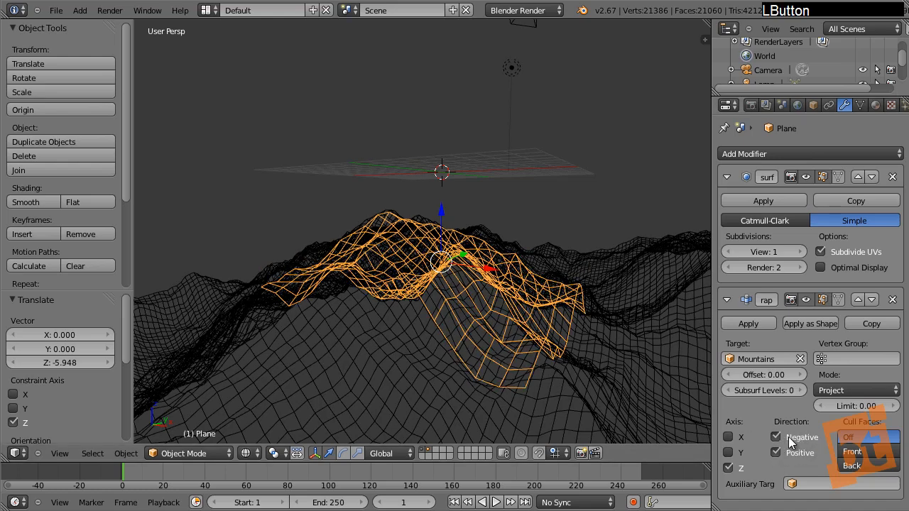
- Raise the plane back above the mountains, snap it to the 3D cursor, and turn off the Shrinkwrap modifier's Positive direction
left_click_drag(440, 208, 448, 113)
middle_click_drag(448, 114, 474, 145, "shift")
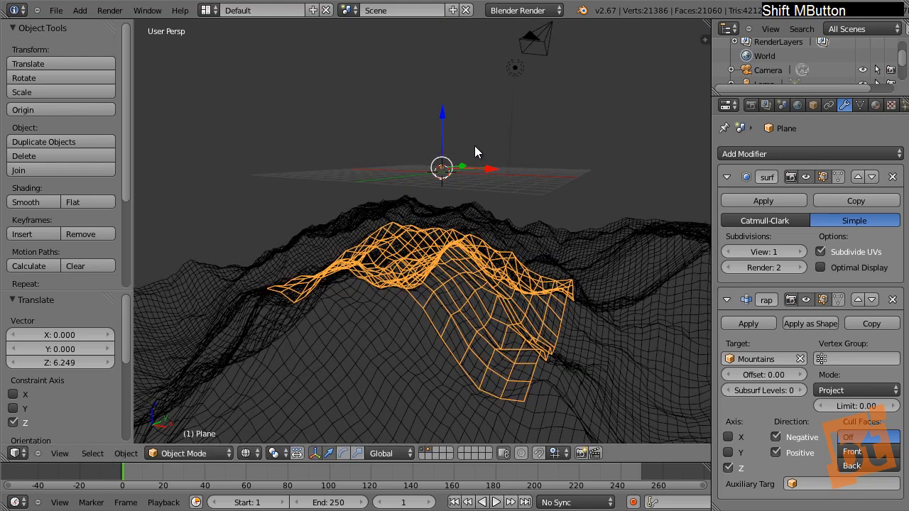
left_click_drag(445, 115, 444, 113)
key("shift+s")
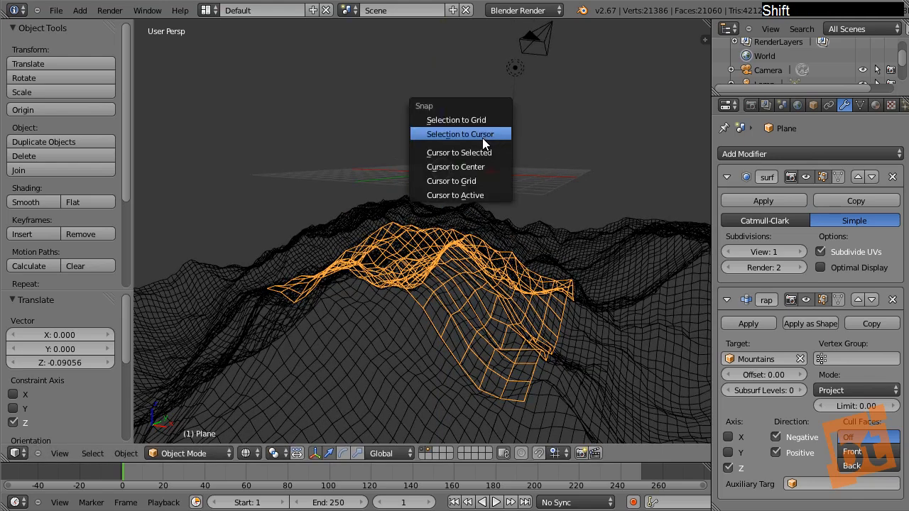
left_click(477, 136)
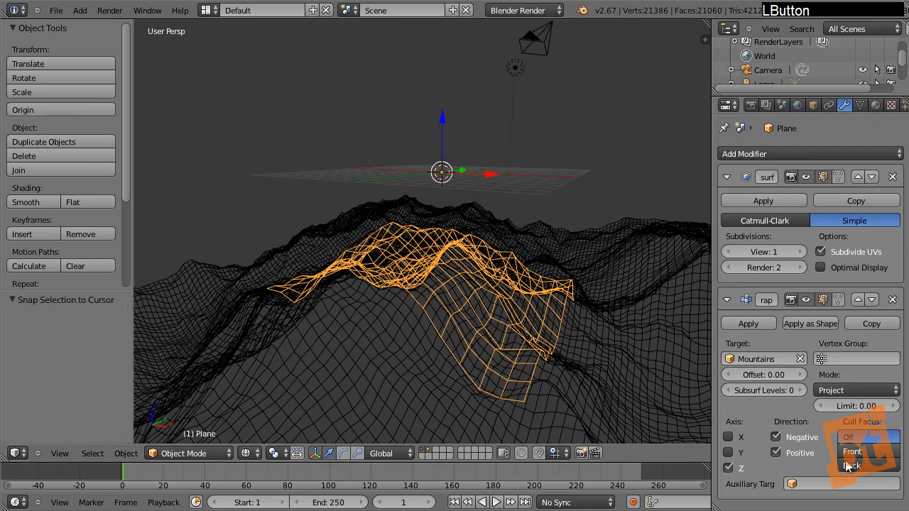
left_click(782, 450)
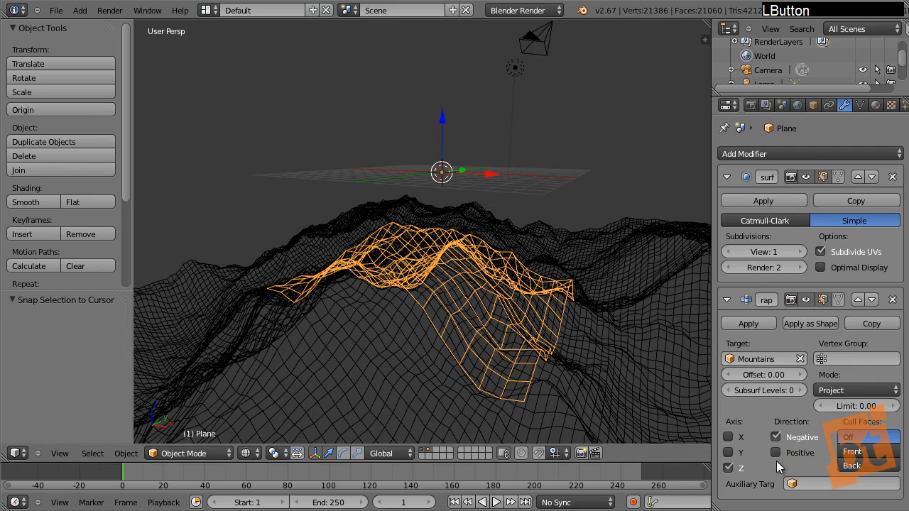
- Switch to solid shading and enable X-Ray display for the plane
mouse_move(595, 355)
middle_mouse_down("shift")
mouse_move(522, 261)
mouse_move(417, 291)
mouse_move(396, 310)
middle_mouse_up("shift")
key("z")
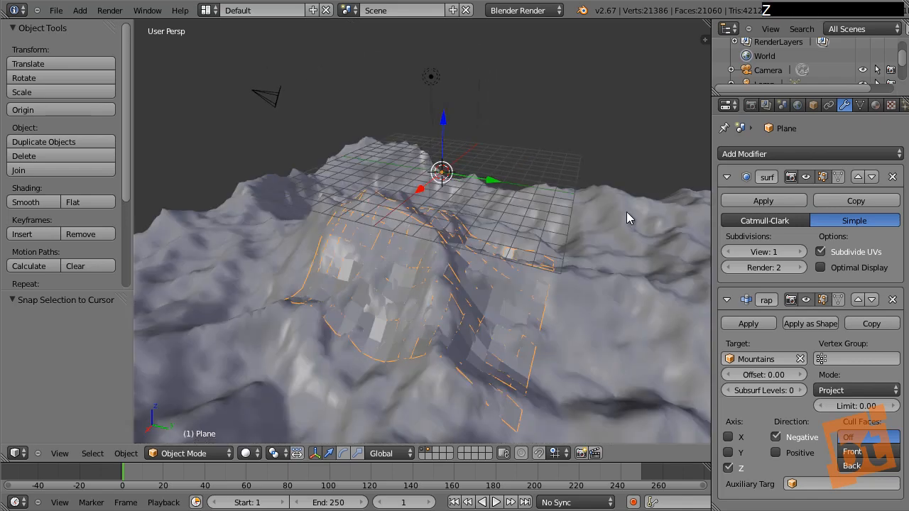
left_click(813, 104)
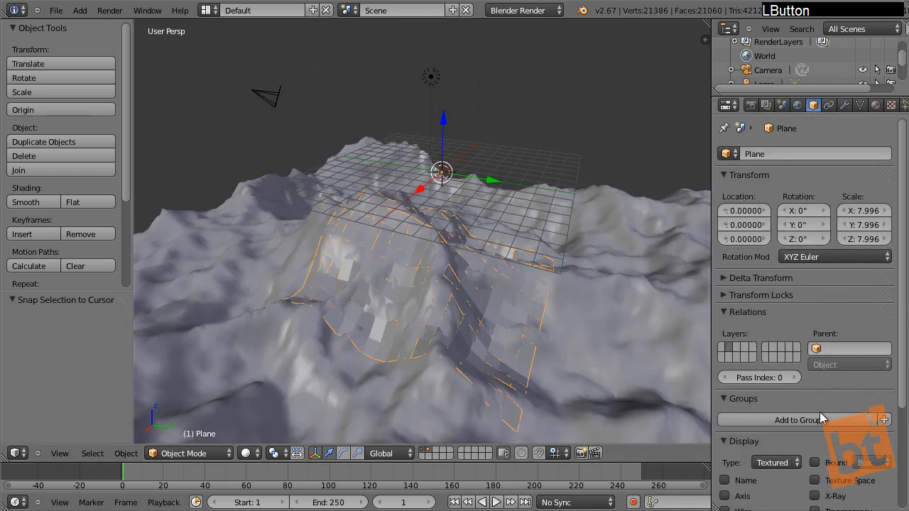
scroll(822, 423, "down", 1)
left_click(815, 469)
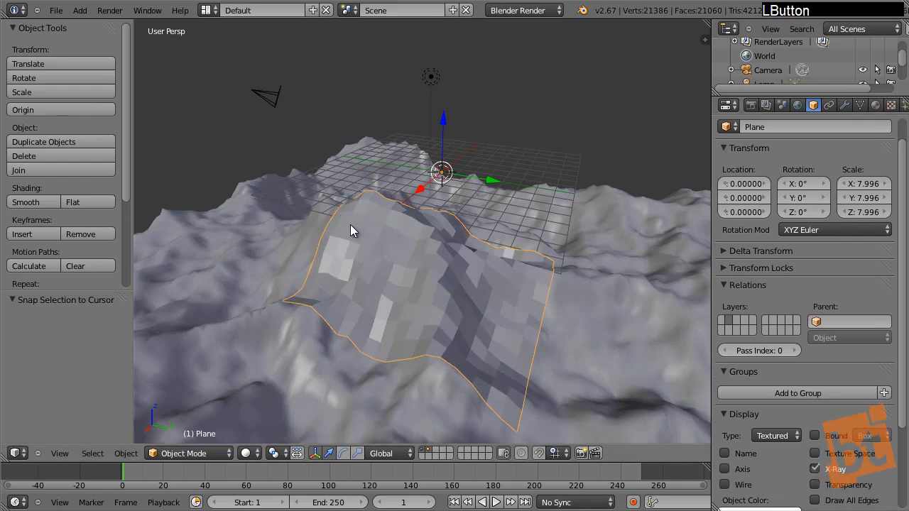
- Move the Mountains object about 2.2 units along the Y axis and enable Wire display for the plane
right_click(194, 334)
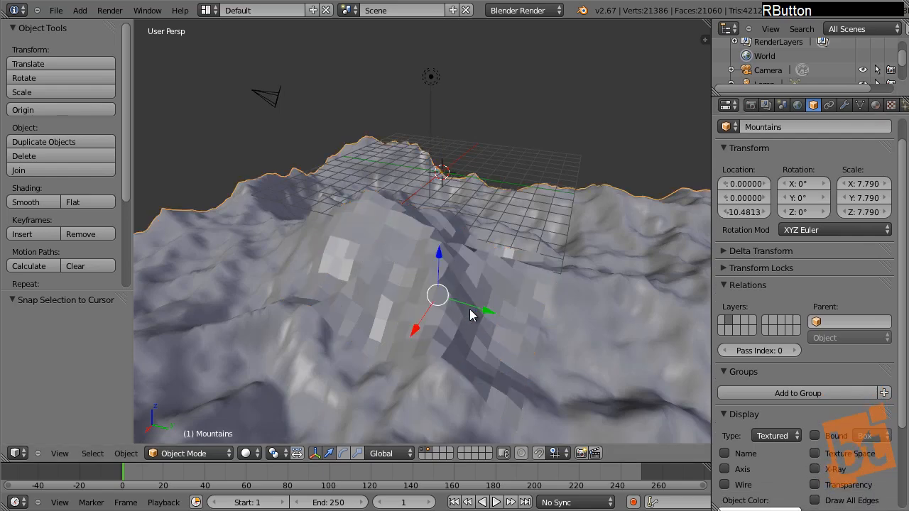
left_click_drag(485, 310, 460, 370)
right_click(420, 260)
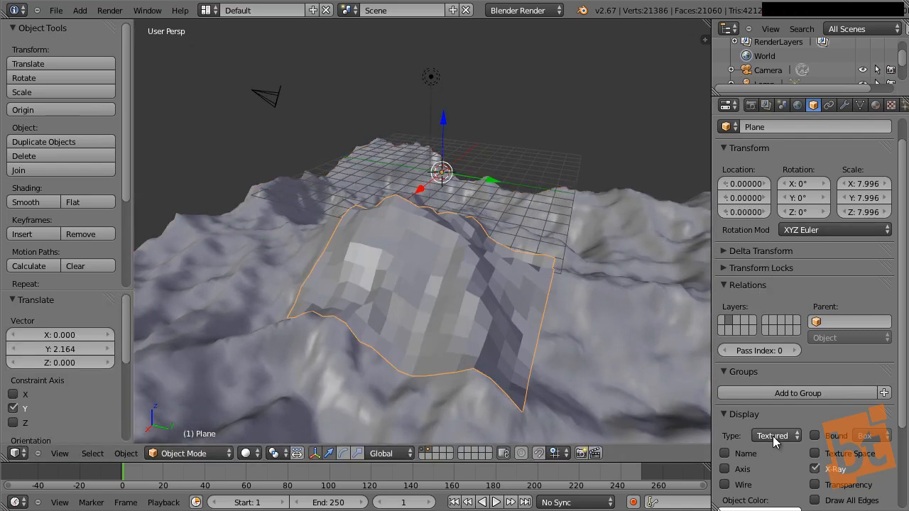
left_click(739, 486)
- Try moving the Mountains object along the Y axis and rotating it about the global Z axis
right_click(636, 314)
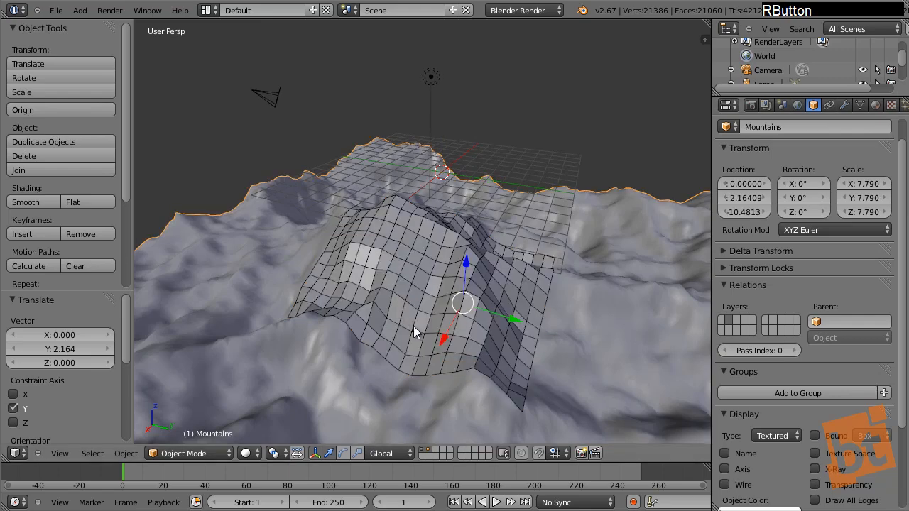
left_click_drag(517, 321, 399, 341)
right_click(399, 341)
key("r")
key("z")
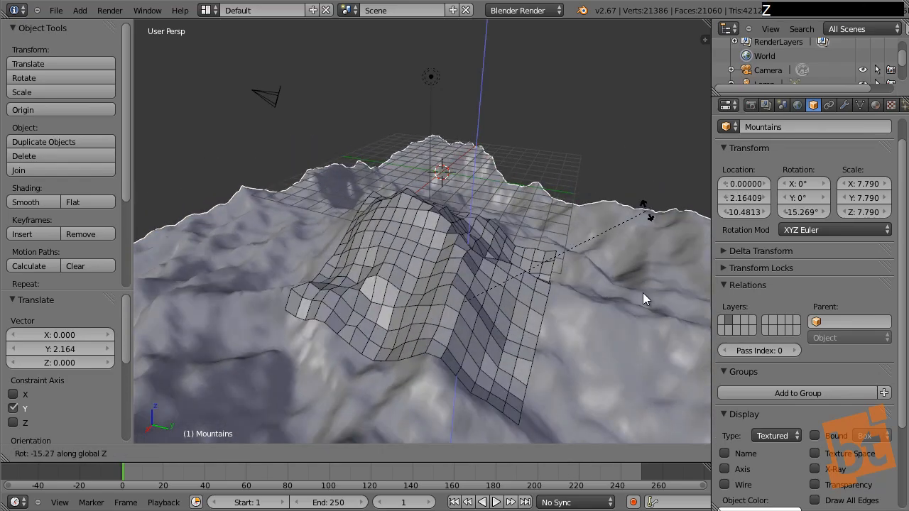
right_click(573, 225)
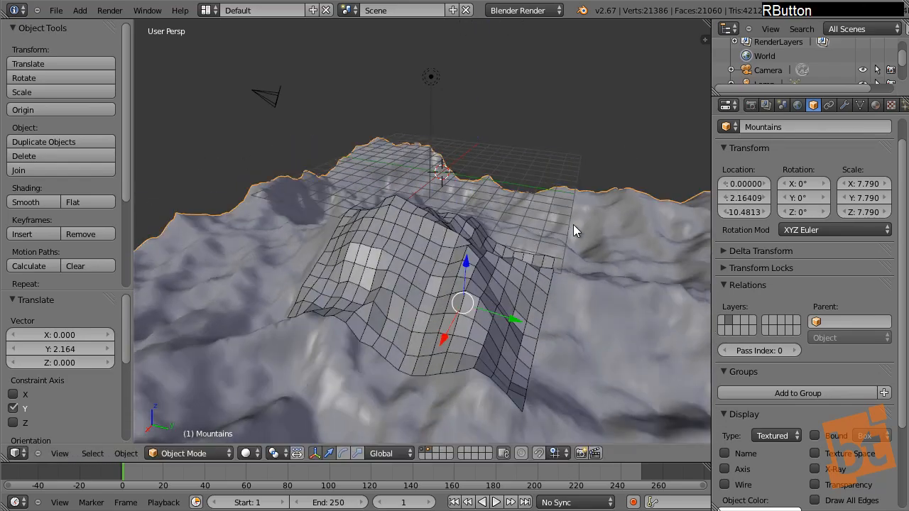
- Move the shrinkwrapped plane to the first layer, separate from the Mountains object
right_click(447, 260)
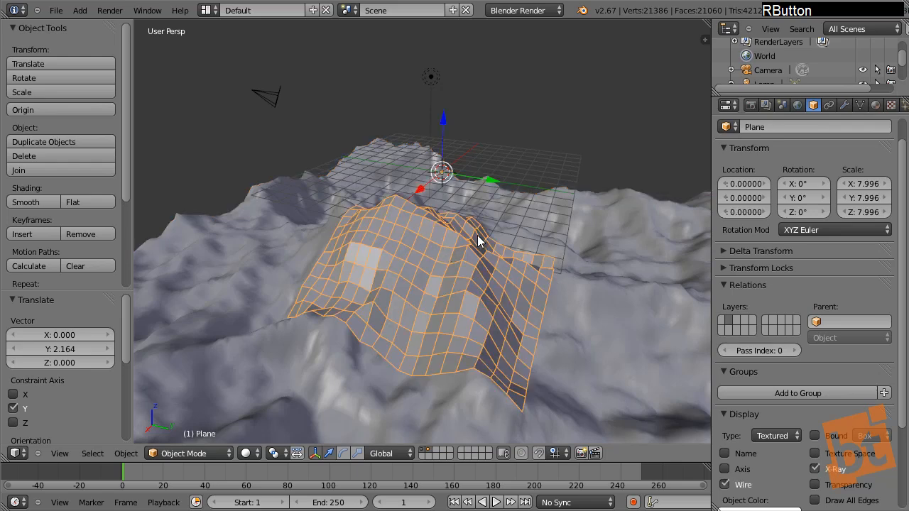
key("m")
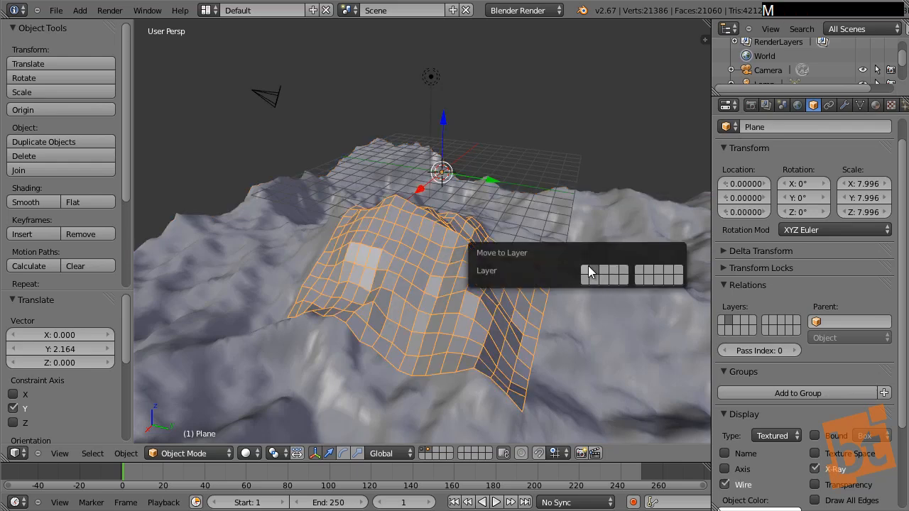
left_click(585, 271)
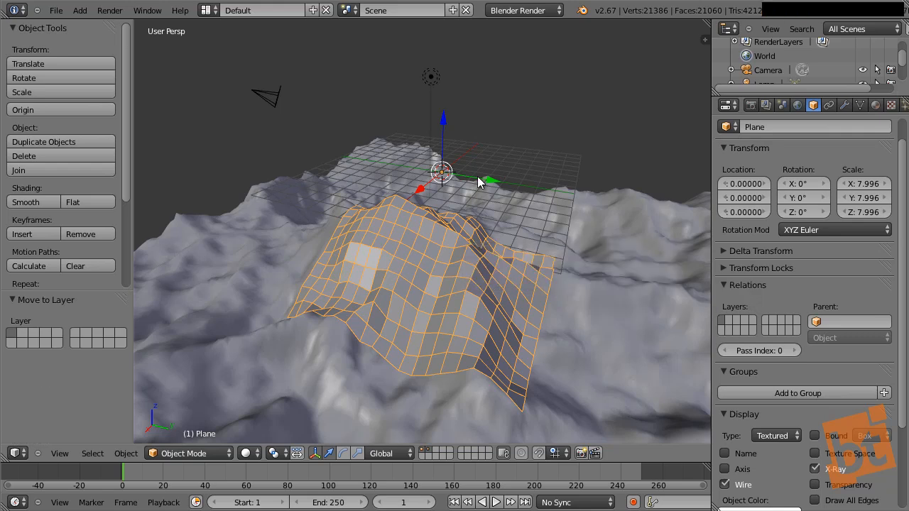
- Hide the second layer containing the Mountains object to check the plane alone, and show it again
right_click(621, 265)
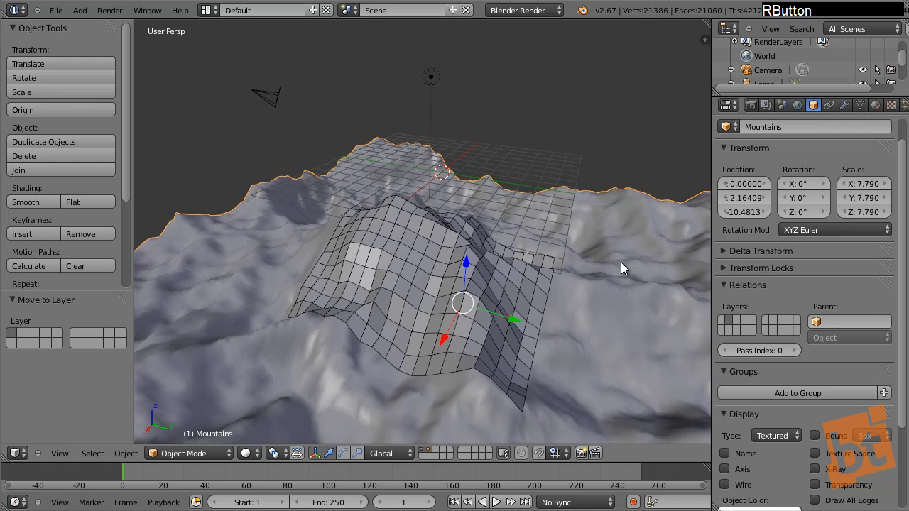
left_click(431, 450, "shift")
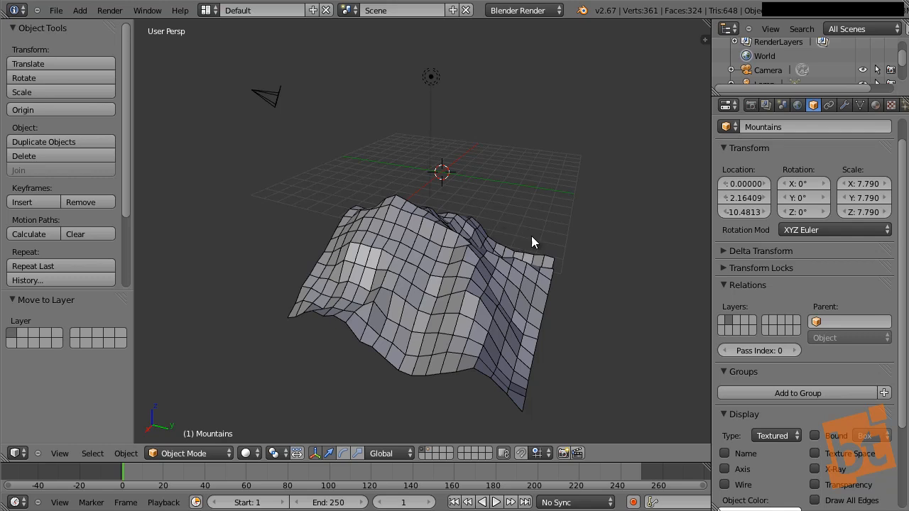
left_click(431, 453, "shift")
- Select Mountains and the plane together and raise both about 7.1 units along the Z axis
right_click(601, 291, "shift")
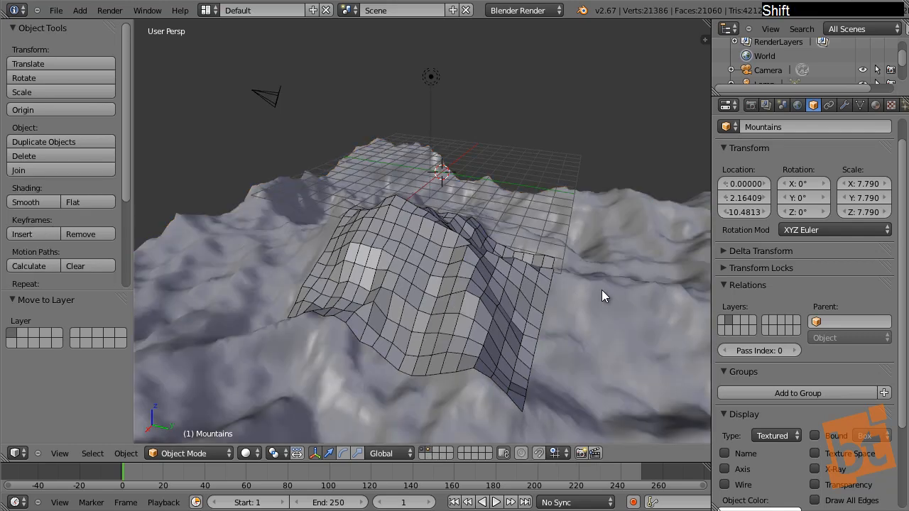
right_click(421, 241, "shift")
left_click_drag(453, 203, 459, 109)
middle_click_drag(470, 157, 452, 207)
scroll(568, 192, "down", 4)
scroll(503, 179, "up", 4)
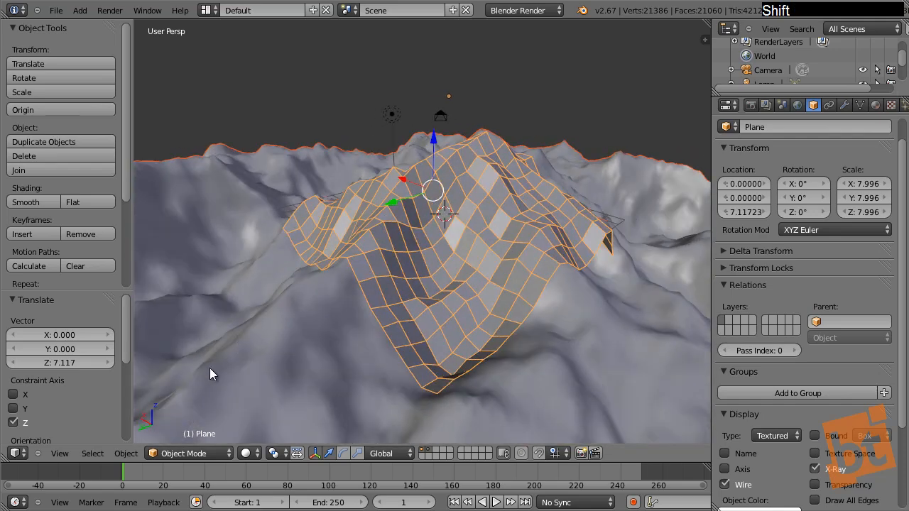
- Hide the second layer containing the mountains and deselect everything
left_click(430, 453, "shift")
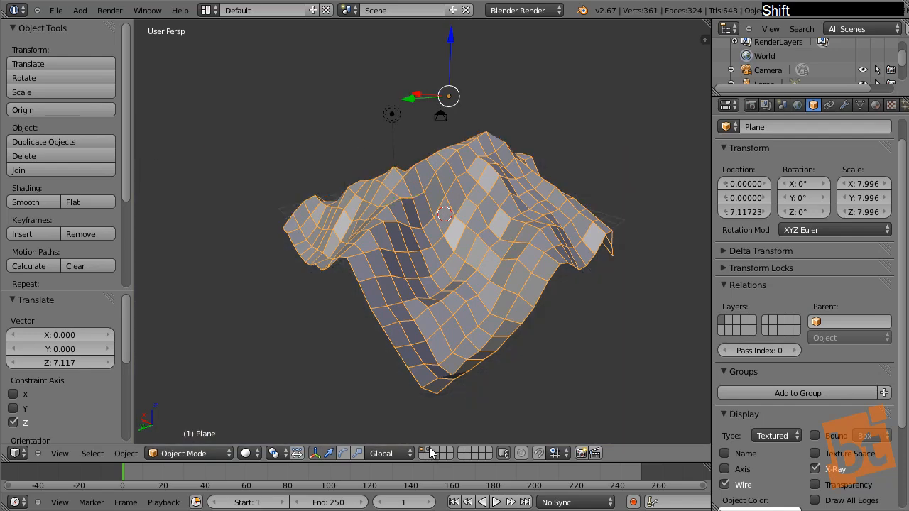
middle_click_drag(420, 182, 468, 180)
key("a")
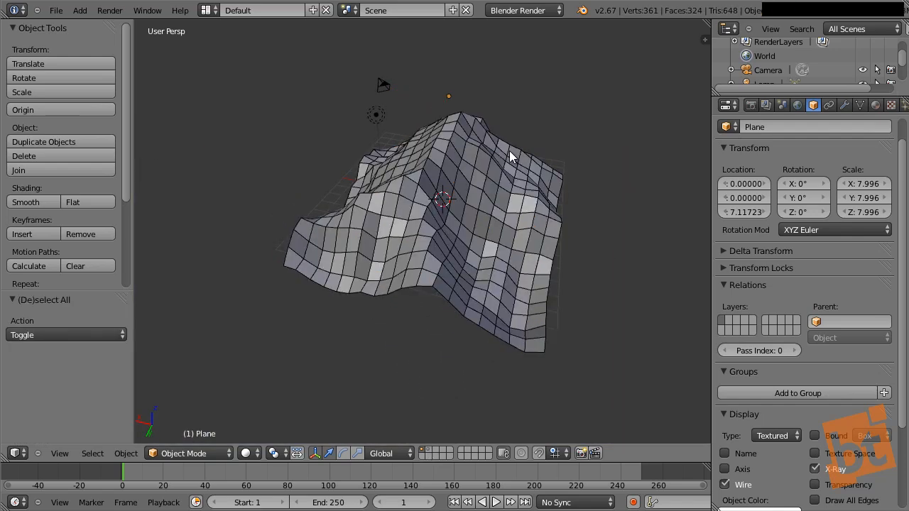
- Add a cube mesh at the 3D cursor from the top orthographic view
key("KP_7")
key("shift+a")
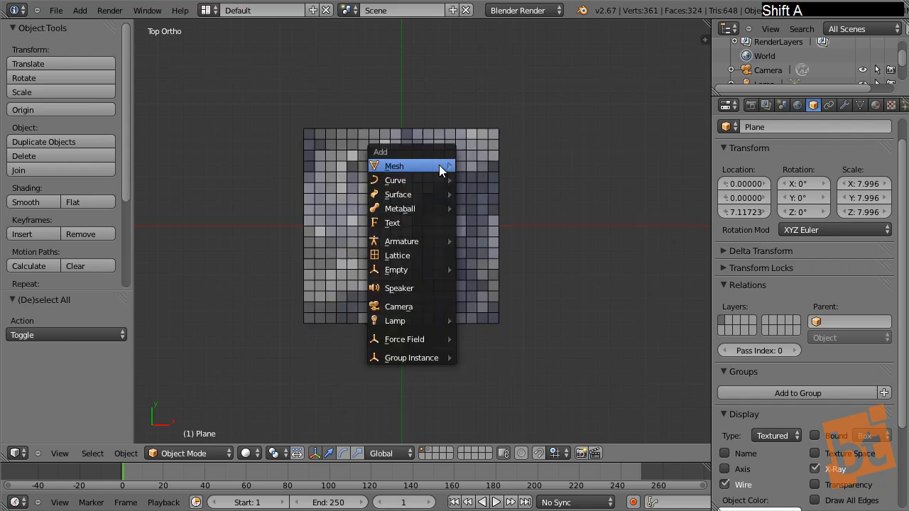
mouse_move(439, 165)
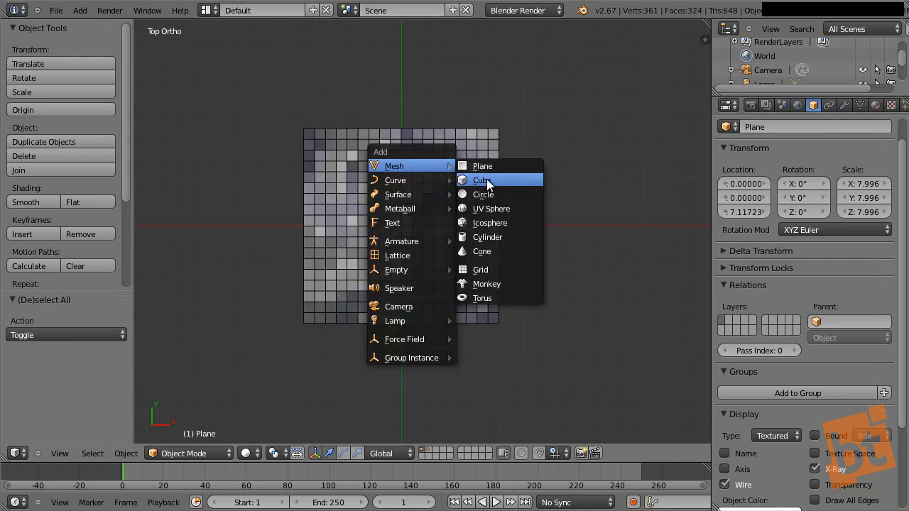
left_click(487, 179)
middle_click_drag(505, 321, 498, 174)
- Turn off the X-Ray and Wire display options for the shrinkwrapped plane
right_click(419, 184)
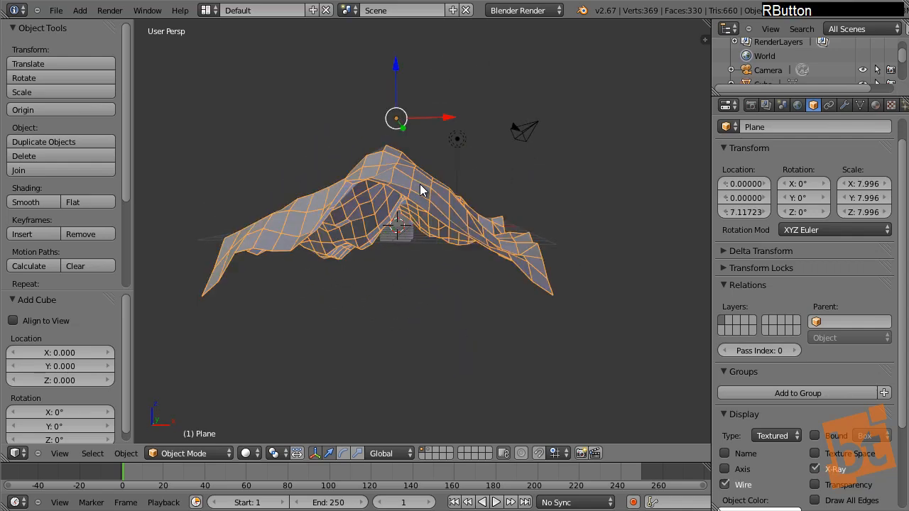
left_click(724, 484)
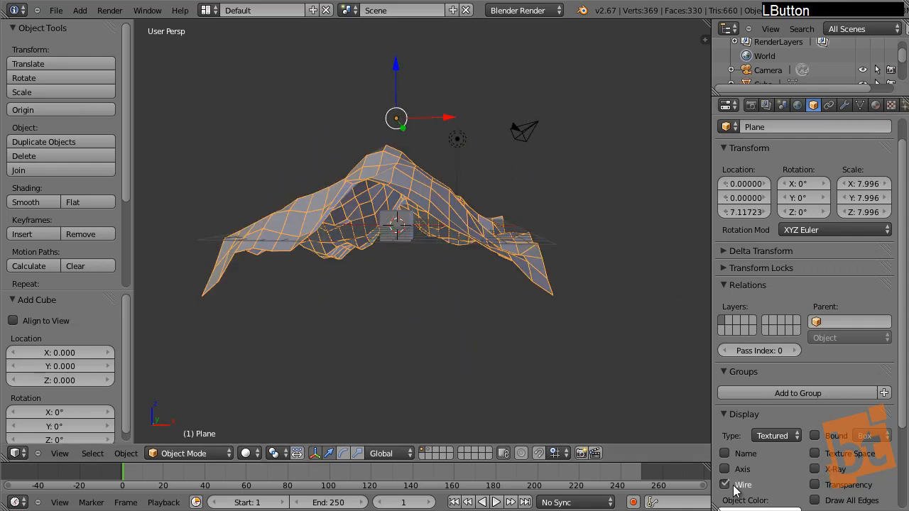
left_click(725, 484)
- Select the cube and enter Edit Mode on it in the front orthographic view
right_click(412, 234)
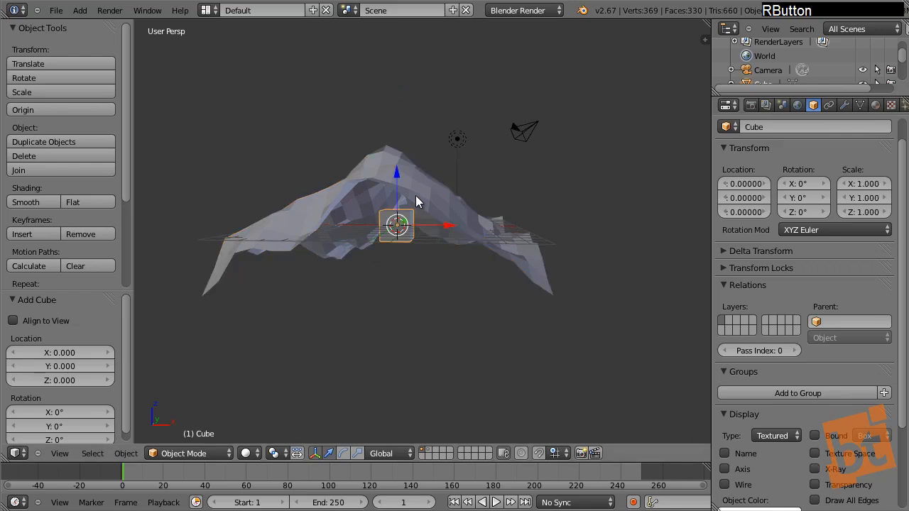
middle_click_drag(479, 174, 431, 215)
scroll(431, 215, "up", 5)
key("Tab")
mouse_move(556, 190)
middle_mouse_down()
mouse_move(503, 214)
mouse_move(543, 179)
middle_mouse_up()
key("KP_1")
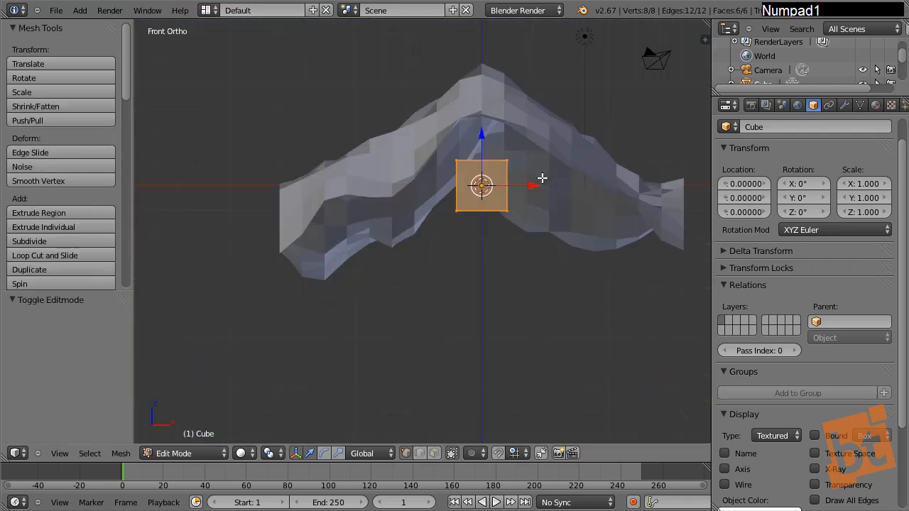
scroll(513, 154, "up", 4)
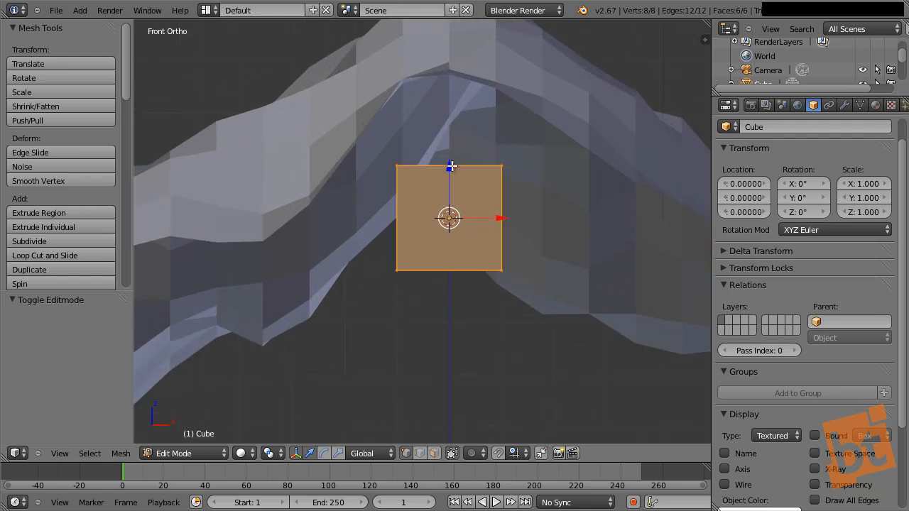
- In wireframe shading, select only the cube's four bottom vertices and lower them about 7.9 units along the Z axis
key("a")
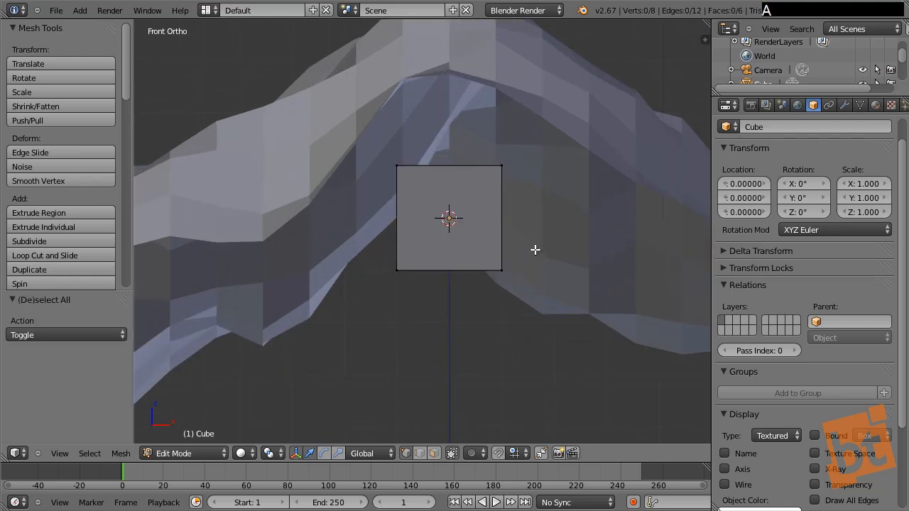
key("z")
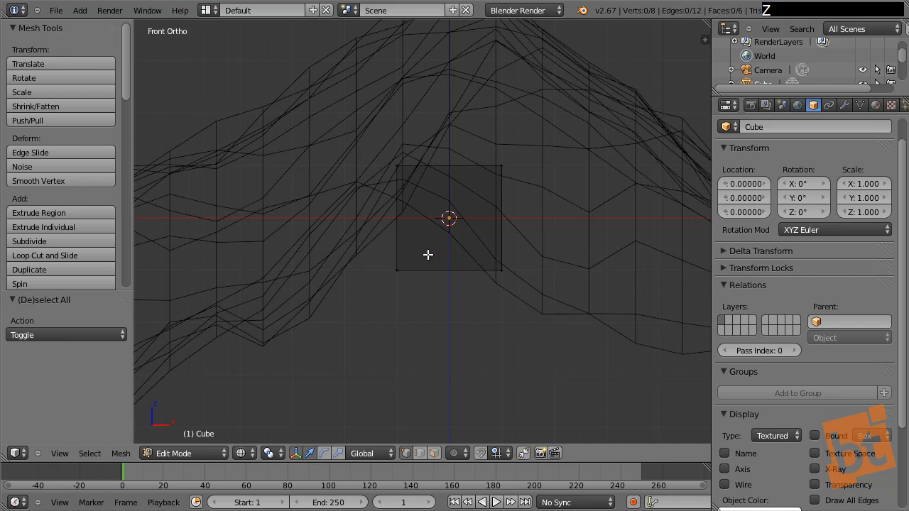
key("b")
left_click_drag(341, 242, 595, 339)
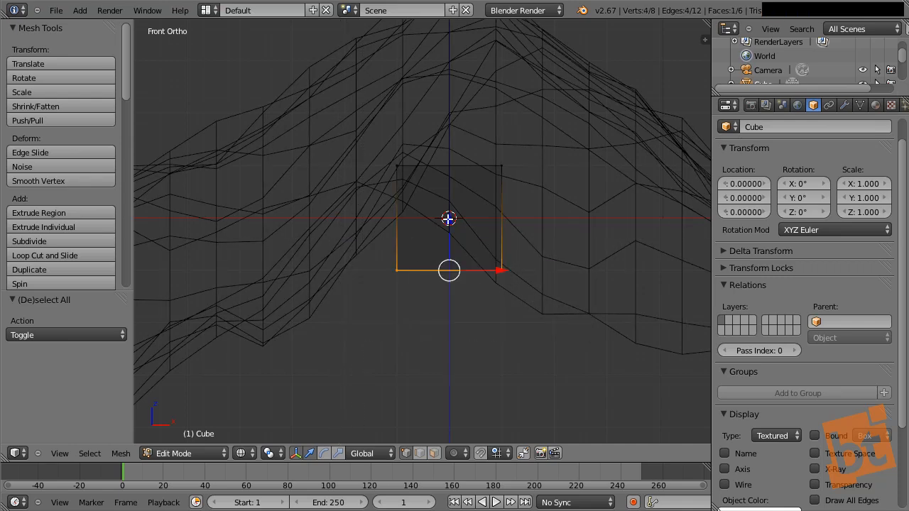
left_click_drag(449, 218, 455, 397)
scroll(465, 319, "down", 6)
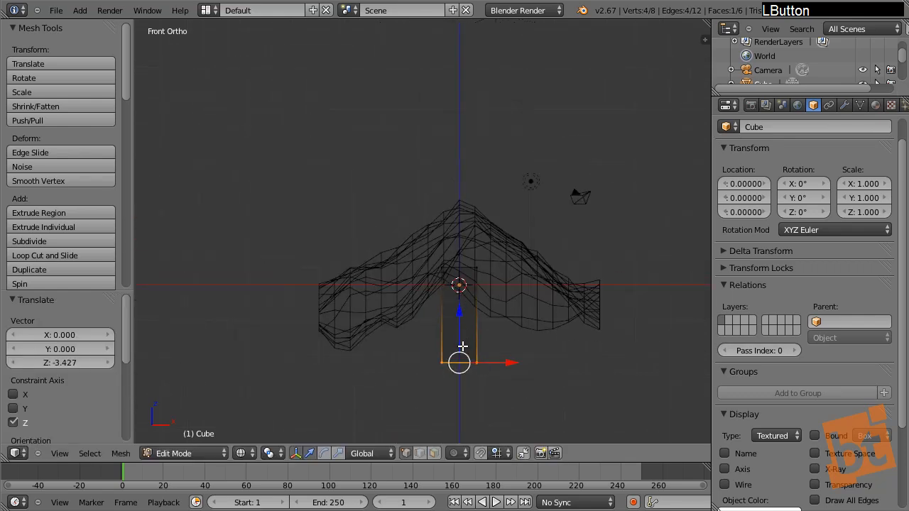
left_click_drag(461, 310, 462, 388)
middle_click_drag(488, 285, 484, 274, "shift")
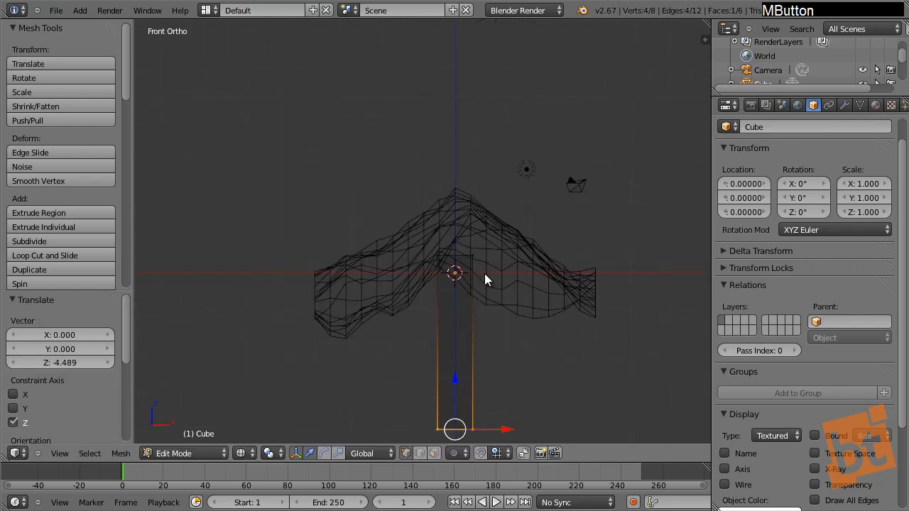
- Leave Edit Mode and parent the pillar cube to the shrinkwrapped plane using the Object parent type
key("Tab")
middle_click_drag(609, 227, 533, 251)
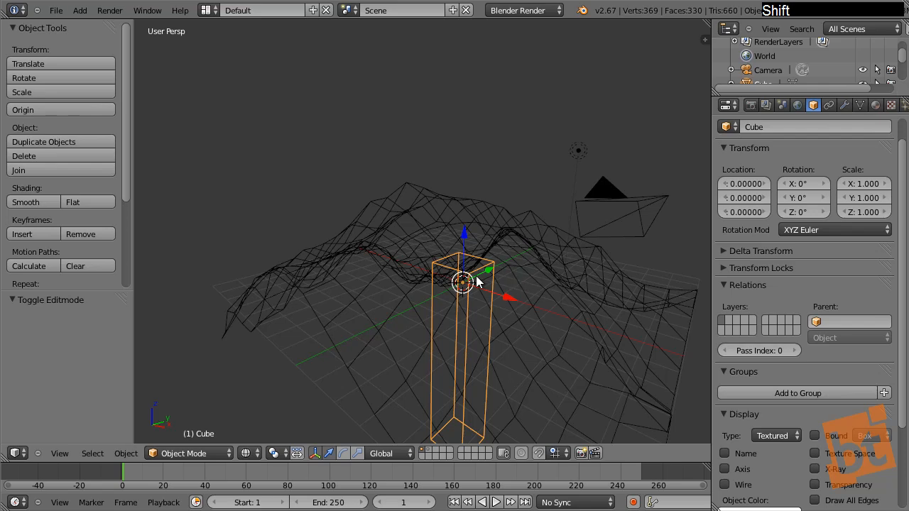
right_click(468, 205, "shift")
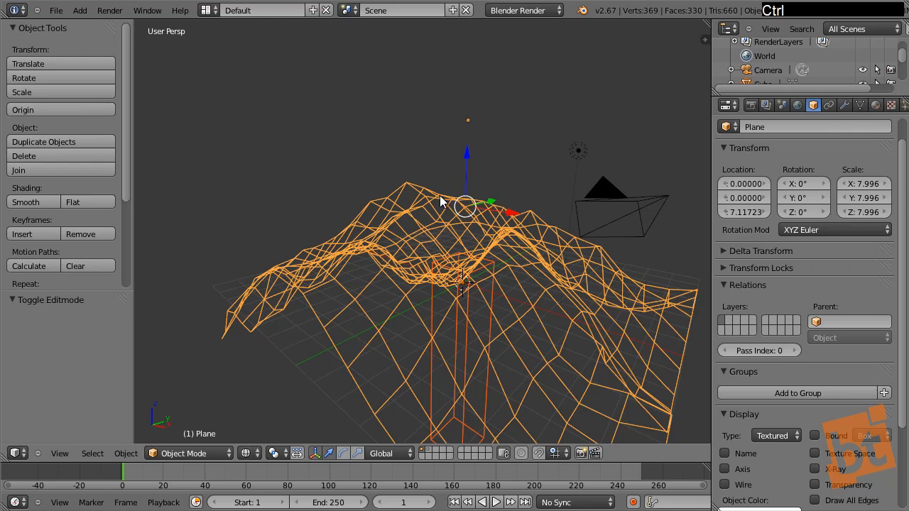
key("ctrl+p")
key("Return")
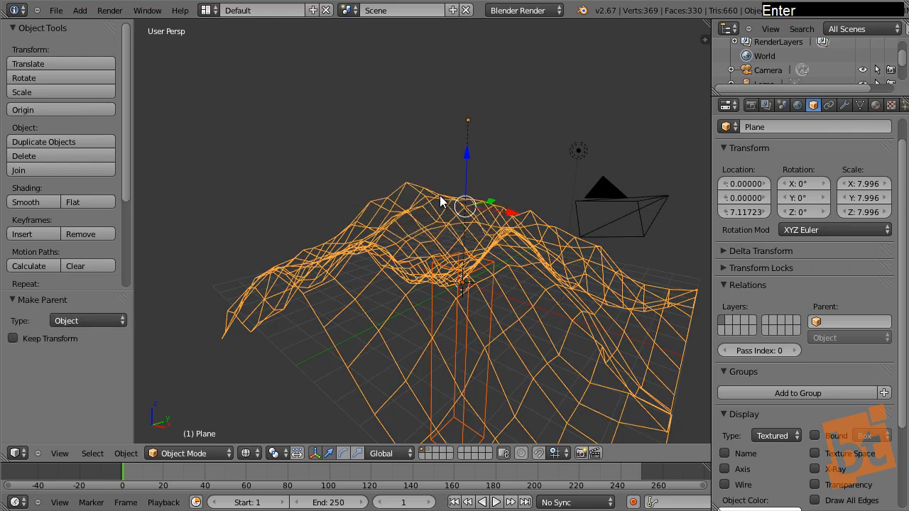
- Select only the shrinkwrapped plane and set its duplication to Verts so the child pillar repeats on every vertex
right_click(434, 195)
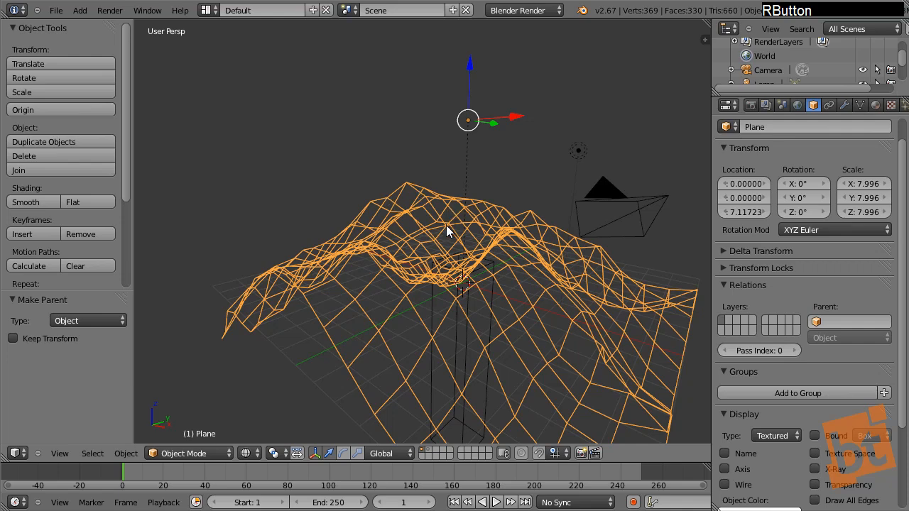
right_click(473, 299)
right_click(427, 223)
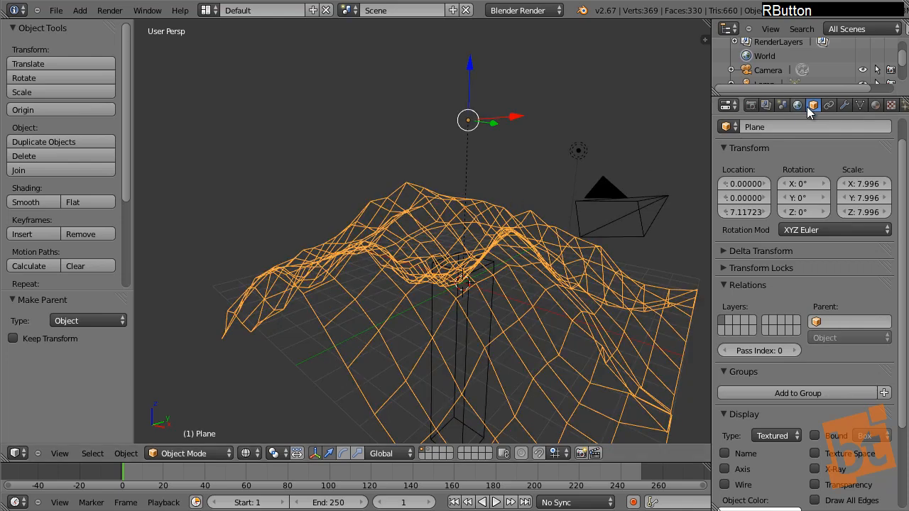
middle_click_drag(821, 356, 814, 219)
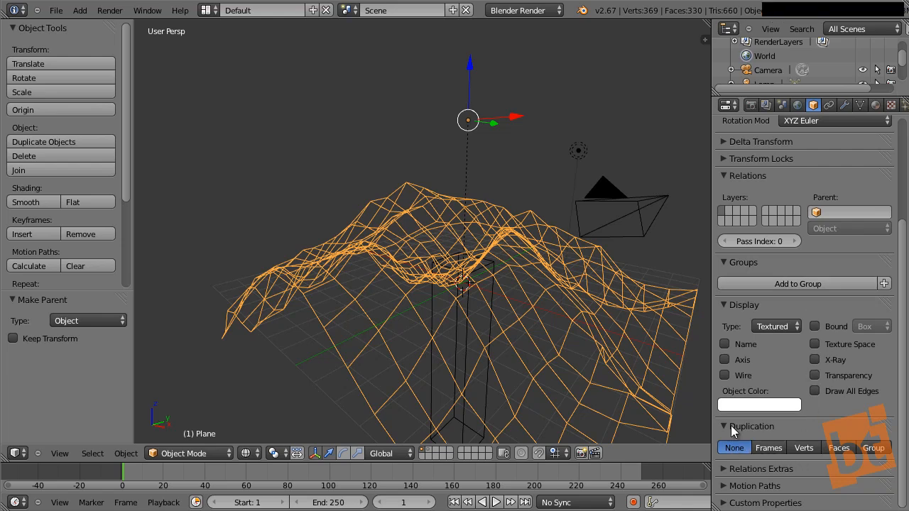
left_click(803, 449)
middle_click_drag(522, 347, 532, 321)
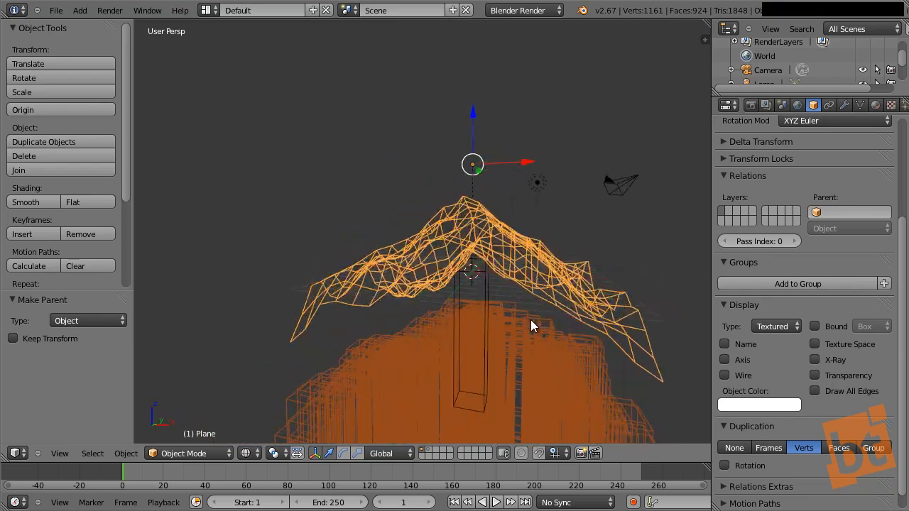
- Compare the cube's and plane's origins and examine how far the duplicated pillars sit from the plane's surface
right_click(485, 294)
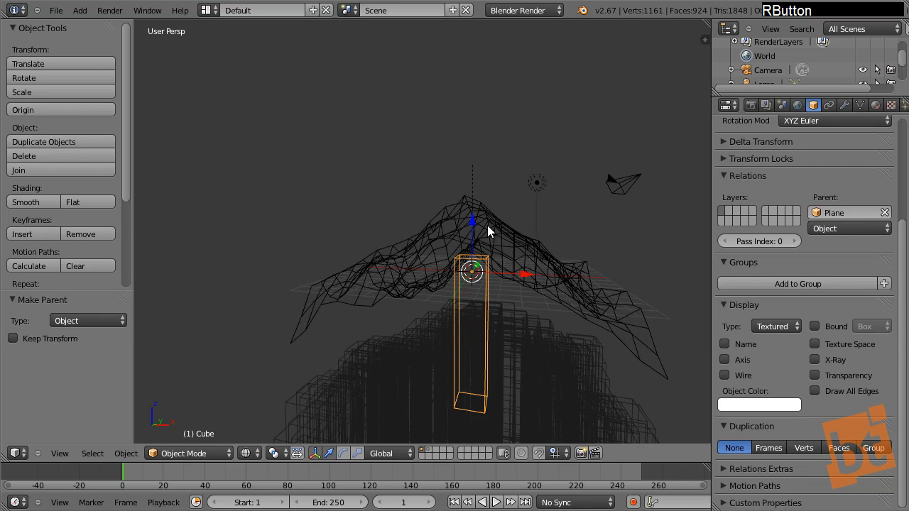
right_click(484, 213)
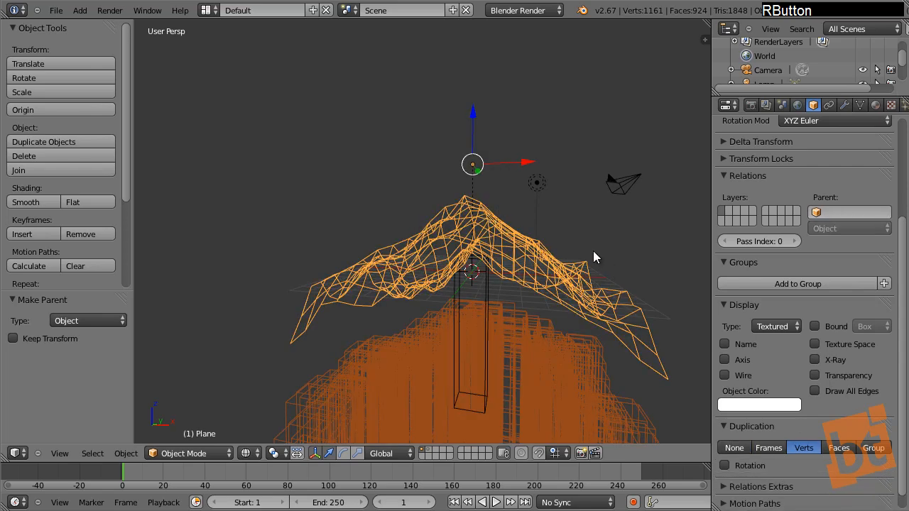
middle_click_drag(510, 218, 522, 235)
right_click(497, 288)
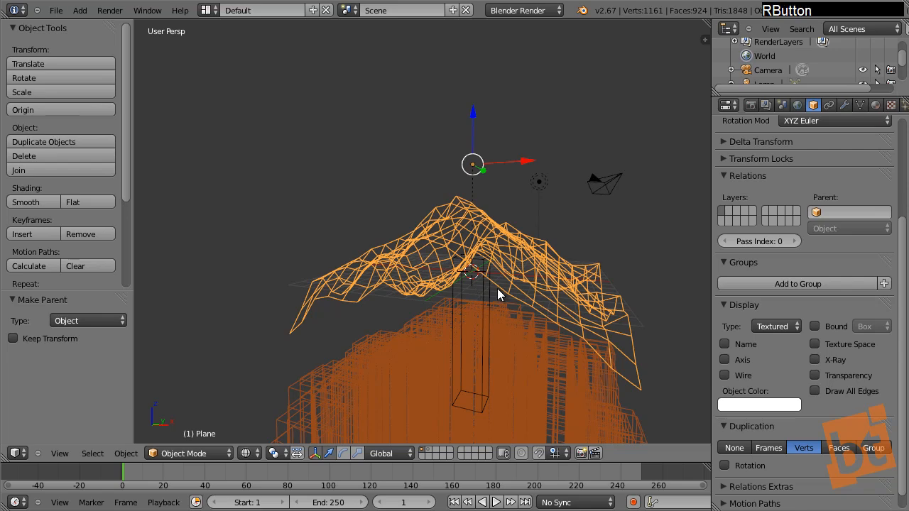
right_click(483, 289)
mouse_move(473, 228)
left_mouse_down()
mouse_move(473, 130)
mouse_move(473, 216)
left_mouse_up()
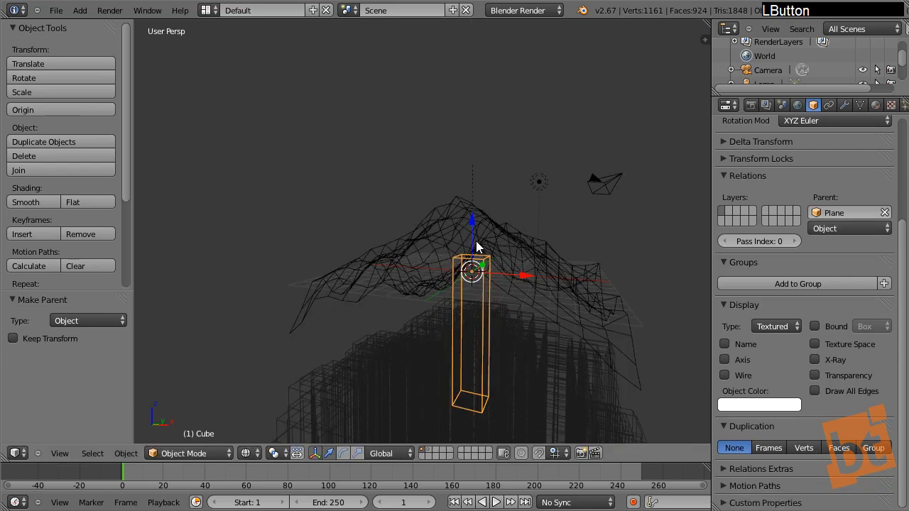
right_click(472, 216)
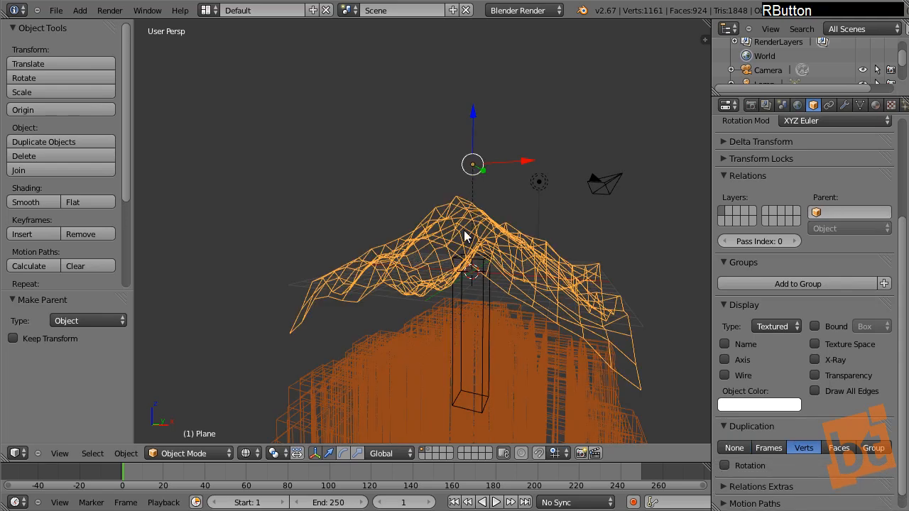
right_click(486, 298)
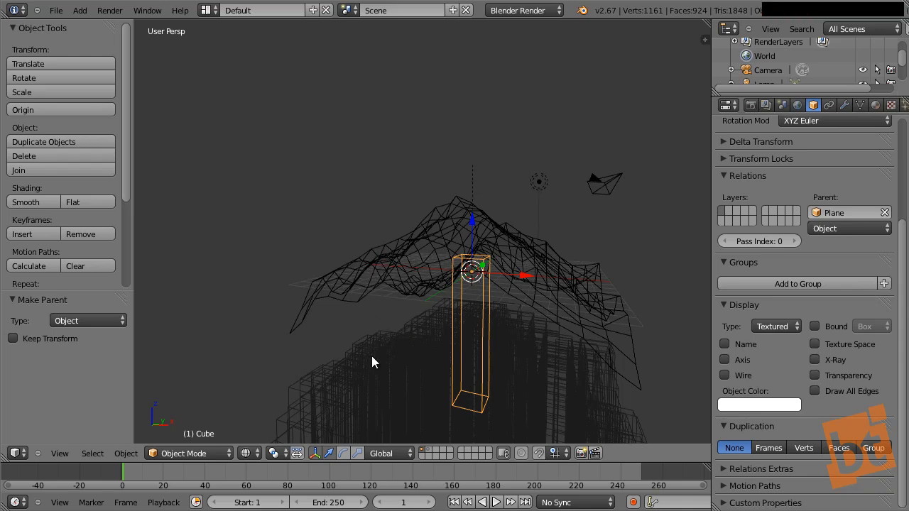
middle_click_drag(371, 359, 416, 234)
right_click(420, 245)
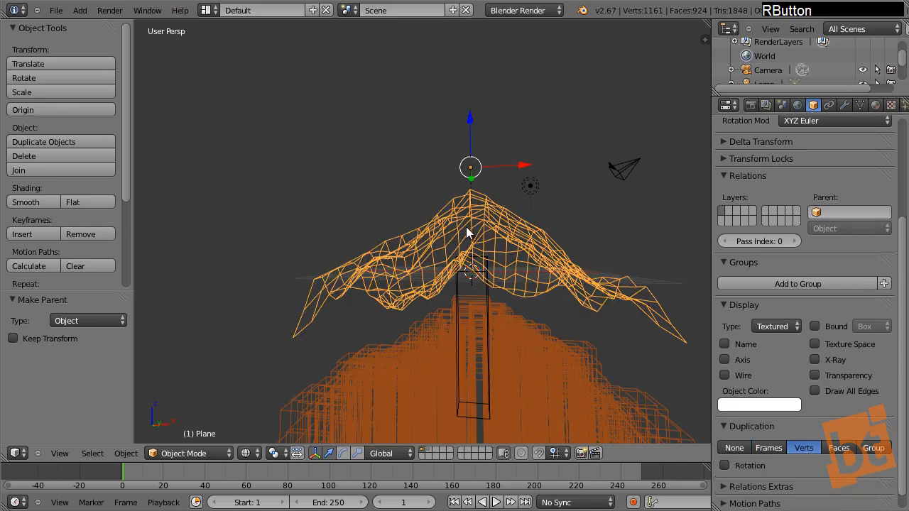
middle_click_drag(515, 268, 489, 283, "shift")
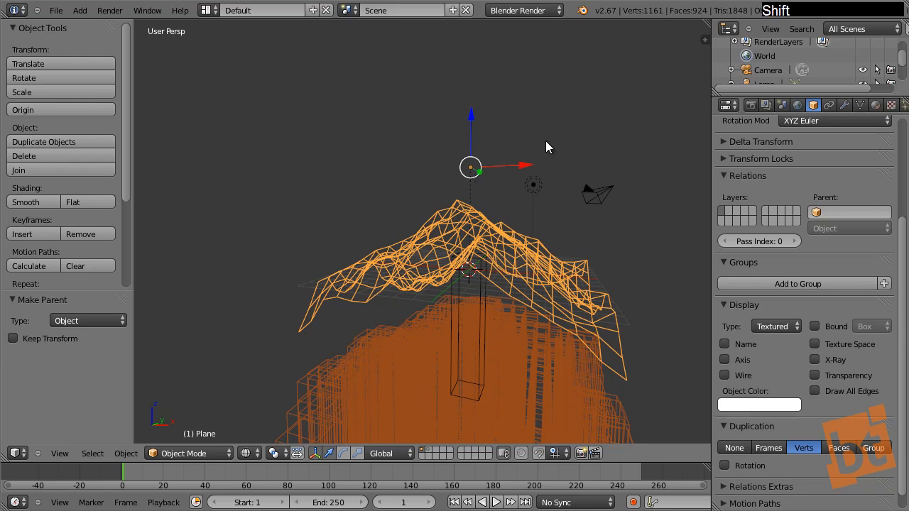
- Snap the plane and the pillar cube to the 3D cursor so that their origins coincide
key("shift+s")
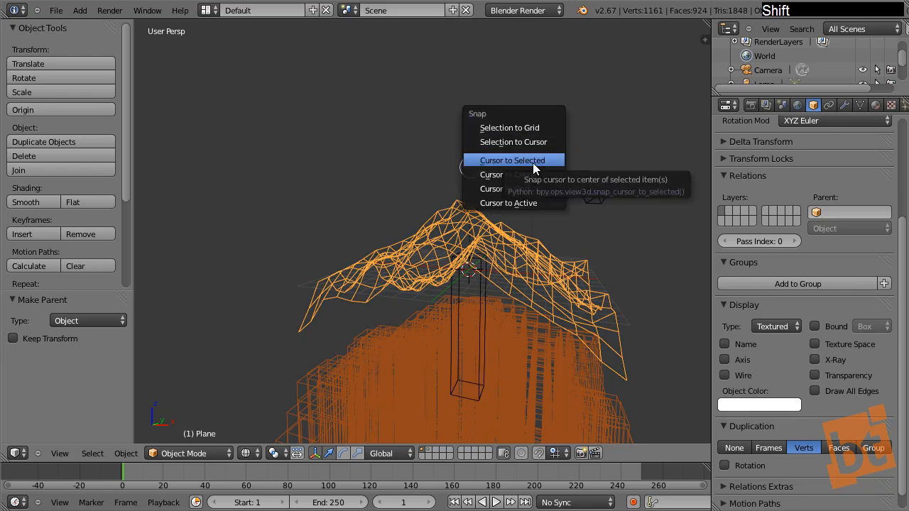
left_click(524, 142)
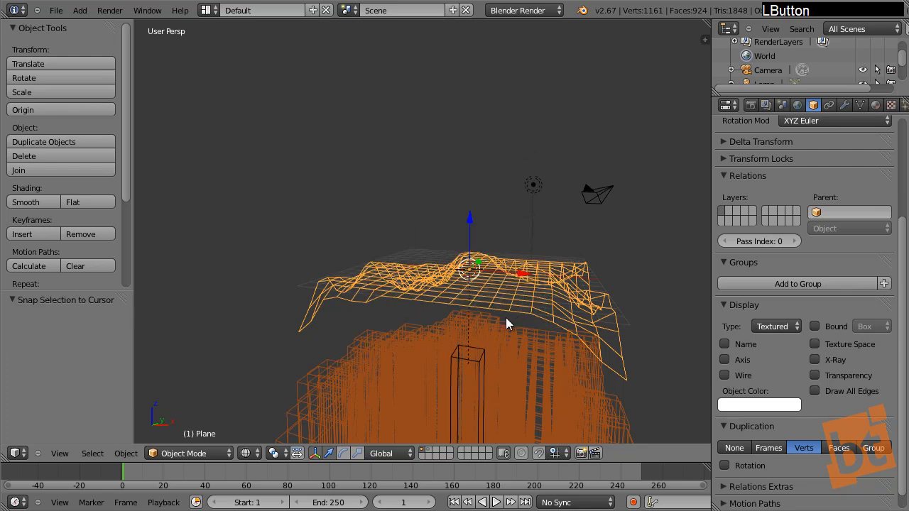
middle_click_drag(506, 318, 483, 379, "shift")
right_click(483, 379)
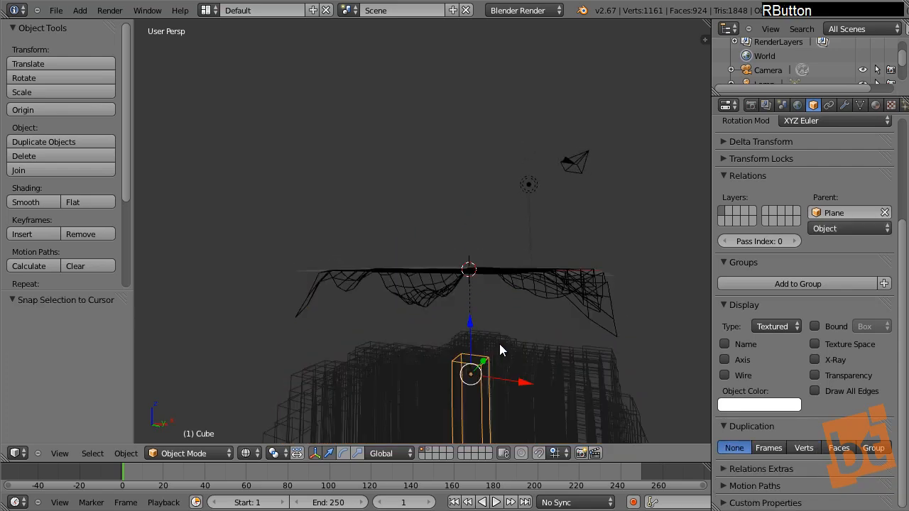
key("shift+s")
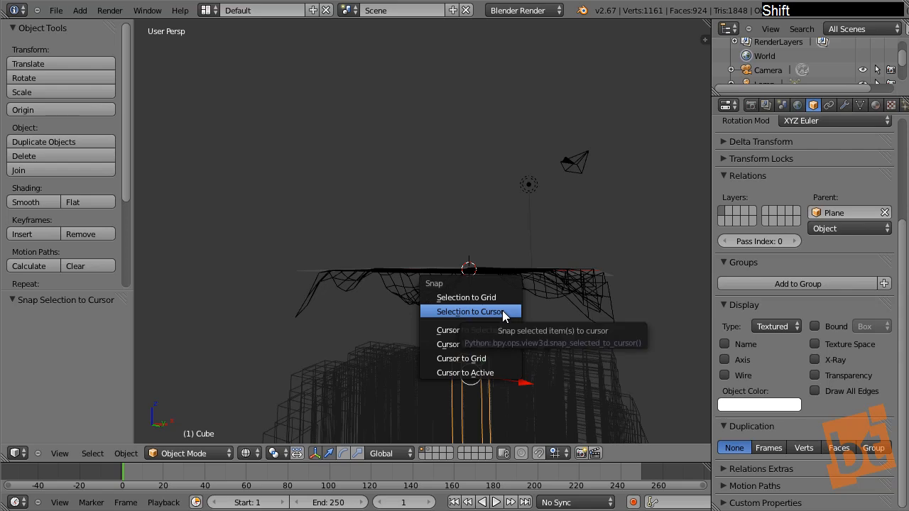
left_click(502, 311)
- Select the plane and enable the Positive projection direction in its Shrinkwrap modifier alongside Negative
middle_click_drag(502, 313, 415, 309, "shift")
right_click(399, 299, "shift")
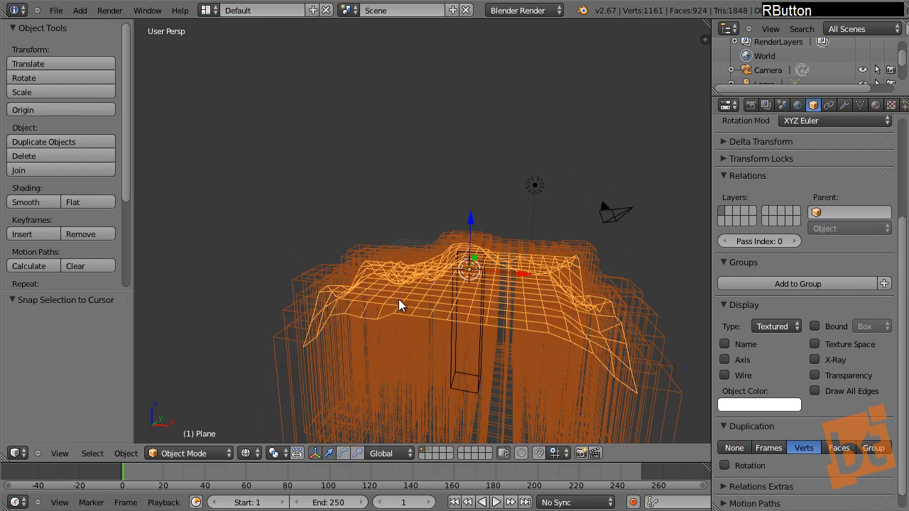
left_click(845, 105)
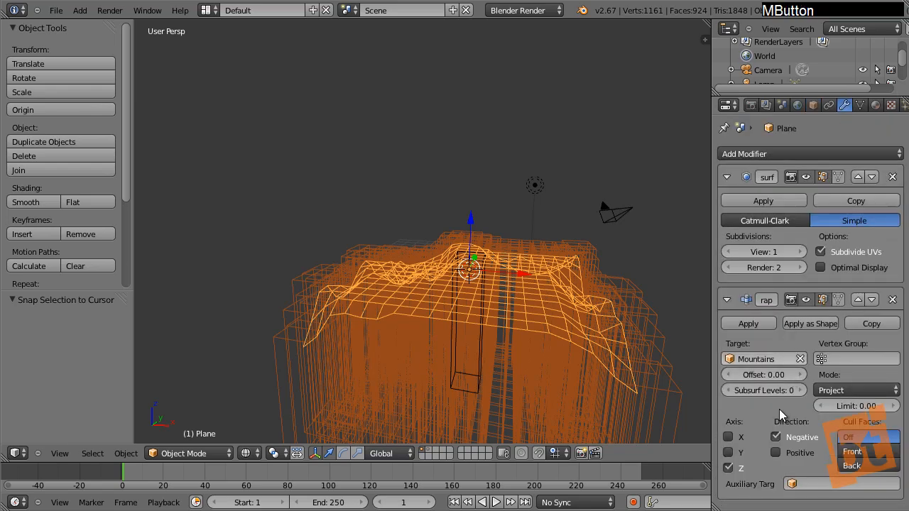
left_click(775, 453)
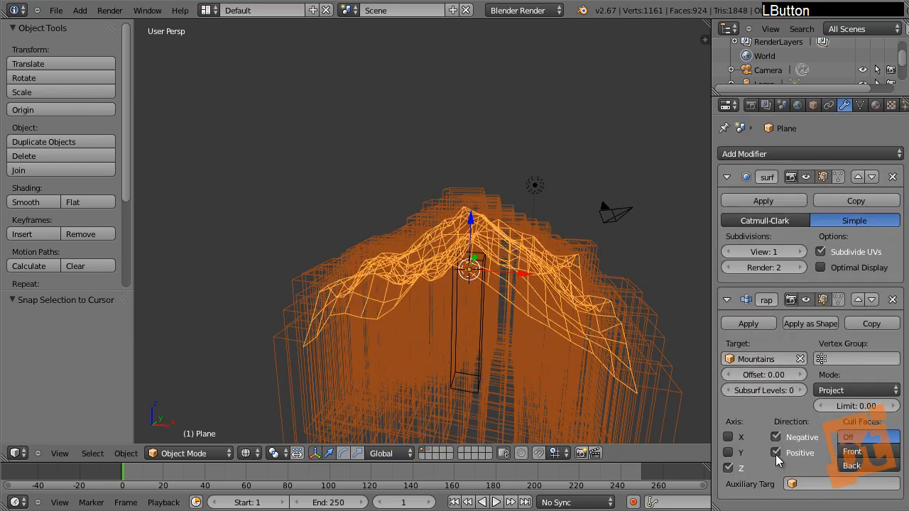
mouse_move(522, 303)
middle_mouse_down("shift")
mouse_move(504, 277)
mouse_move(431, 293)
mouse_move(519, 298)
mouse_move(510, 316)
mouse_move(519, 319)
middle_mouse_up("shift")
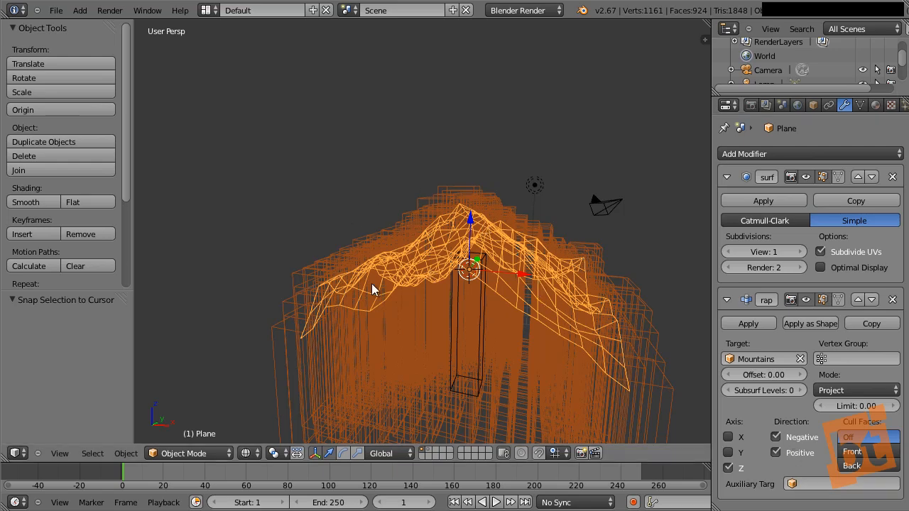
middle_click_drag(497, 265, 514, 275, "shift")
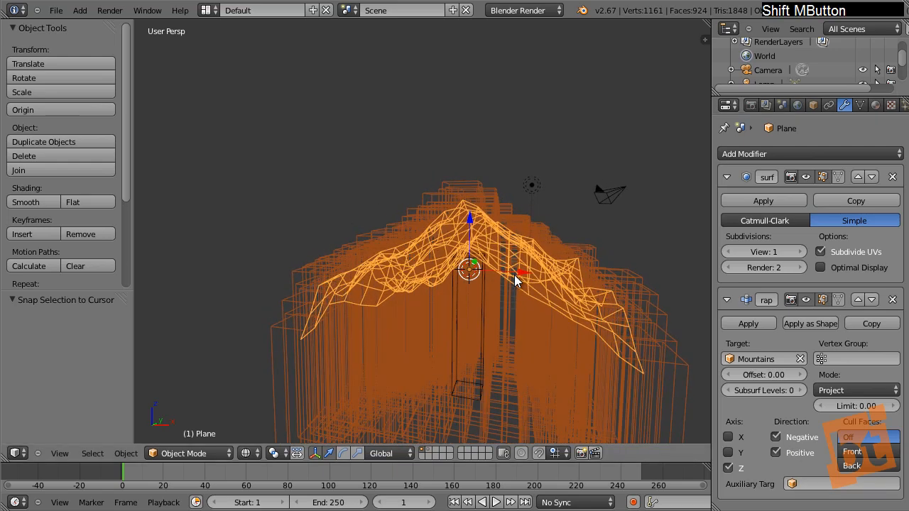
- Select the original pillar cube and switch the viewport to solid shading to inspect the duplicated blocks
right_click(483, 301)
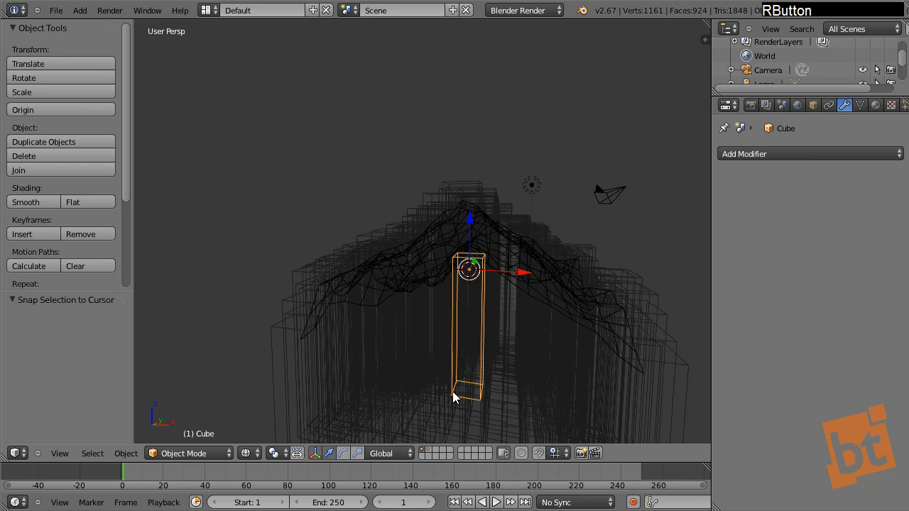
right_click(418, 252)
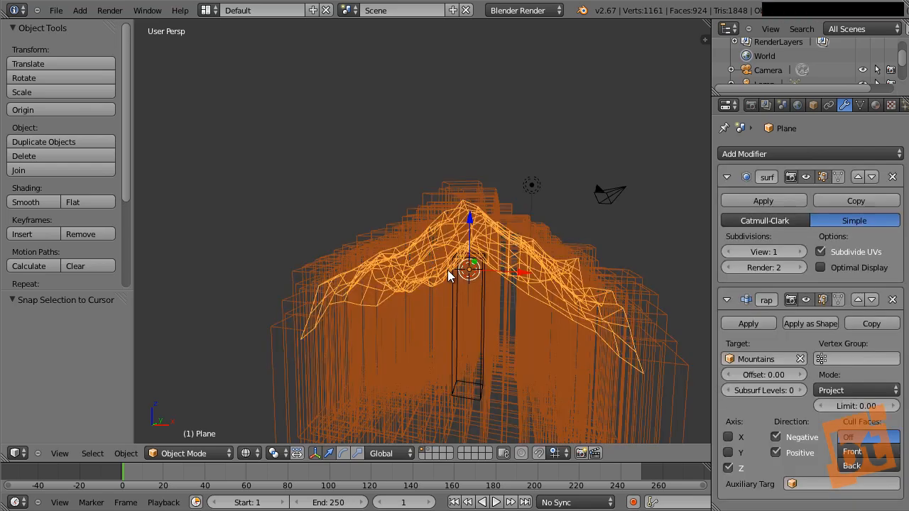
middle_click_drag(481, 274, 459, 281, "shift")
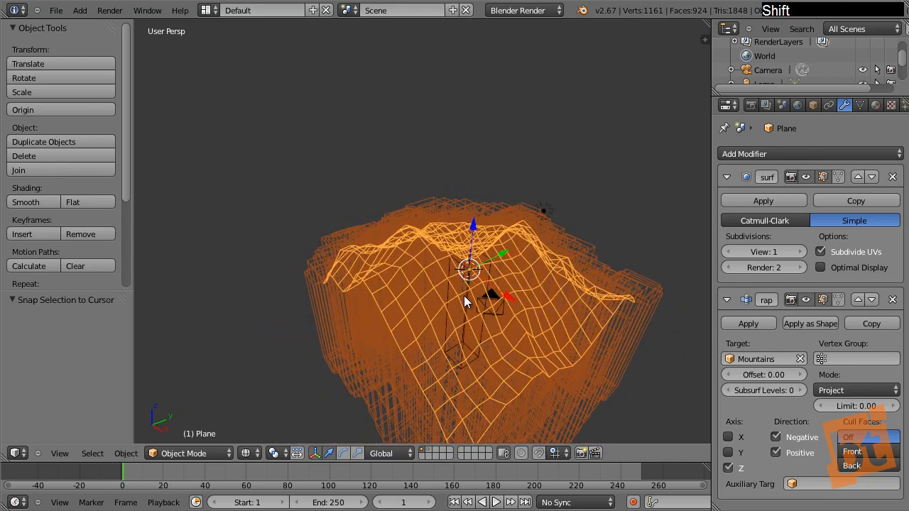
right_click(469, 310)
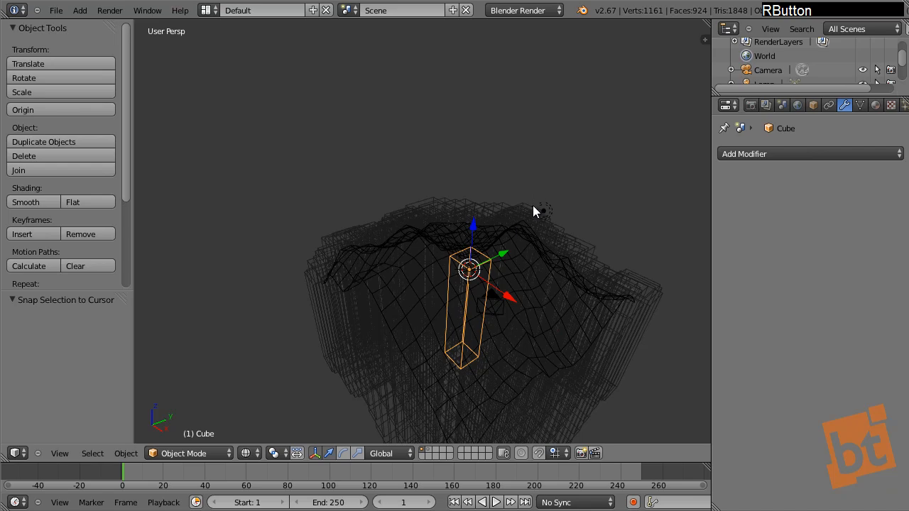
key("z")
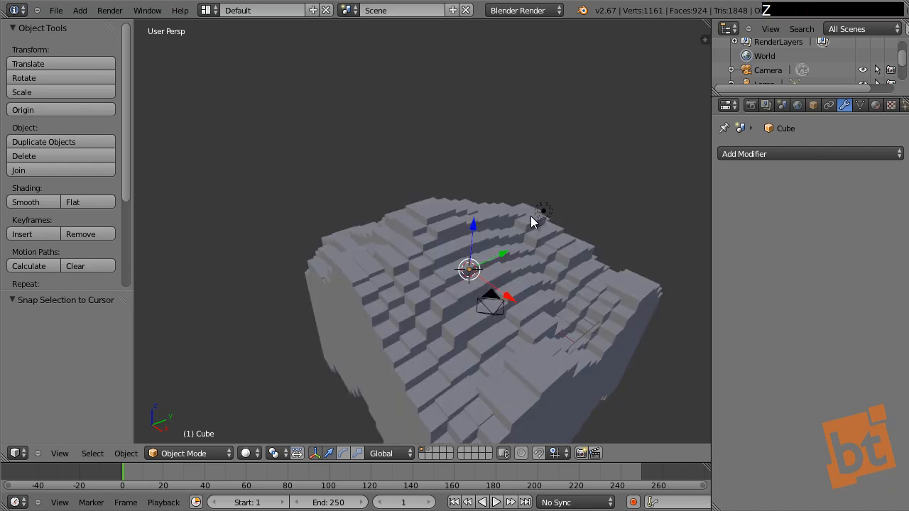
mouse_move(513, 292)
middle_mouse_down("shift")
mouse_move(516, 323)
mouse_move(530, 334)
mouse_move(515, 365)
mouse_move(444, 308)
mouse_move(396, 352)
mouse_move(402, 366)
middle_mouse_up("shift")
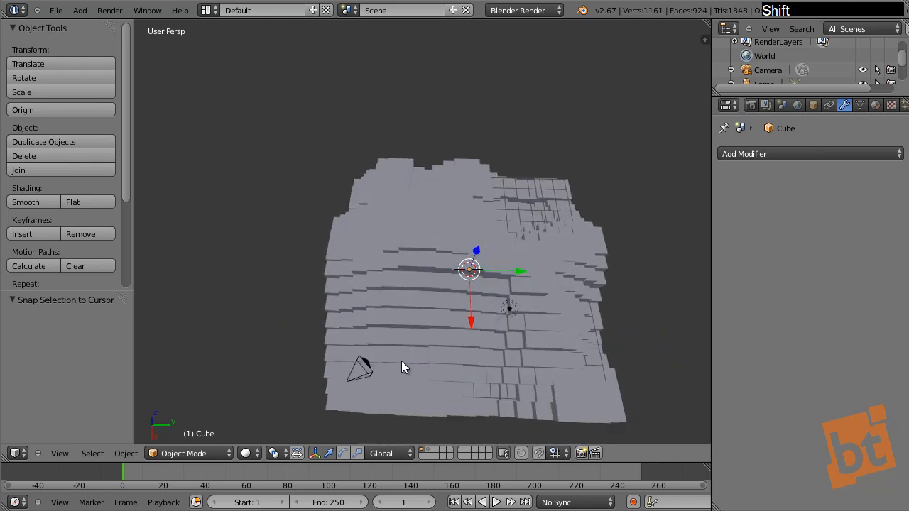
middle_click_drag(553, 303, 546, 292, "shift")
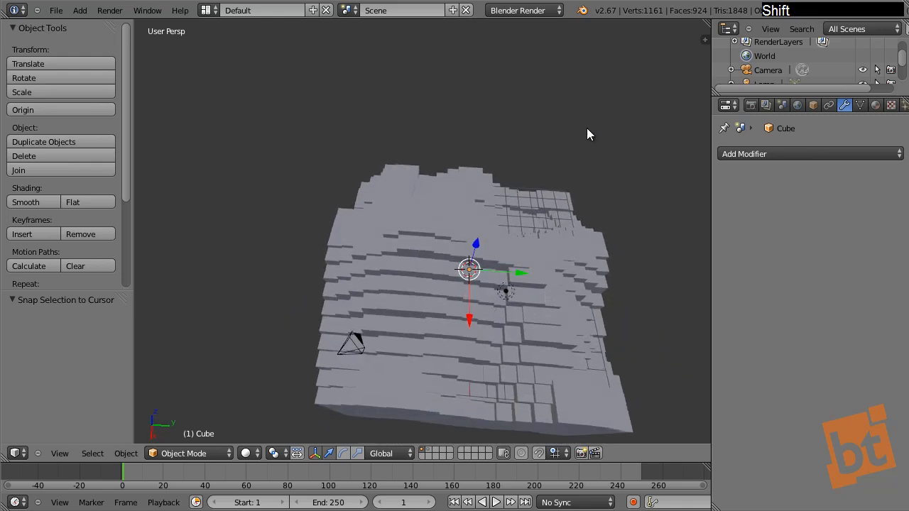
- Scale the pillar cube uniformly to about 0.284 so the duplicated blocks become thinner
key("s")
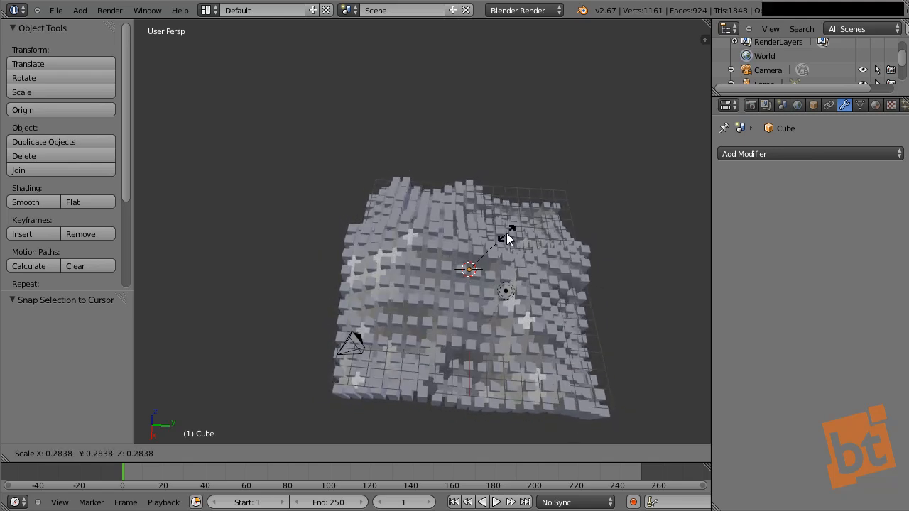
left_click(507, 239)
middle_click_drag(520, 268, 590, 236, "shift")
scroll(484, 356, "up", 1, "shift")
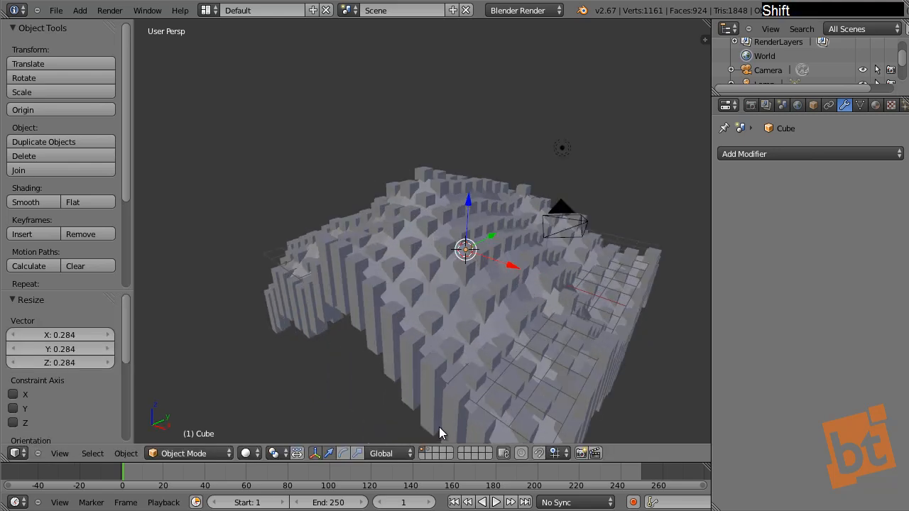
- Show the layer holding the Mountains object together with the block layer, and select the shrinkwrapped plane
left_click(429, 450, "shift")
right_click(156, 289)
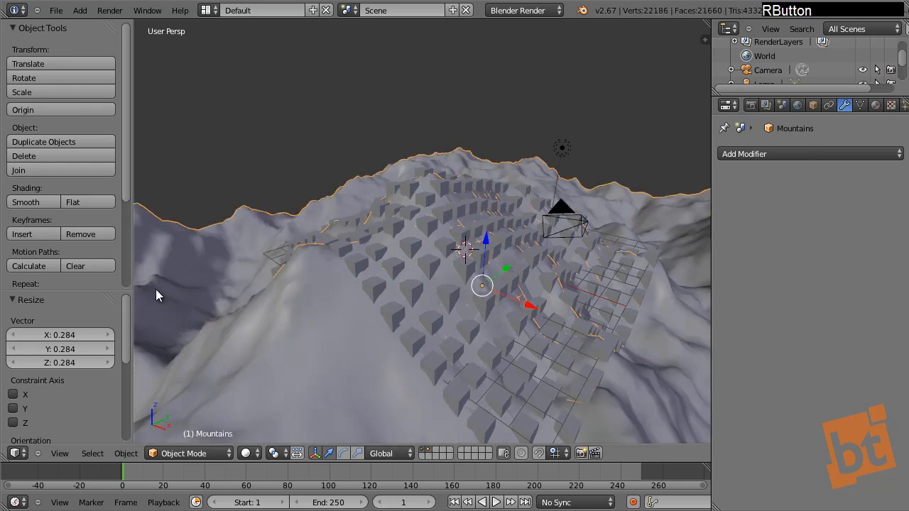
mouse_move(525, 306)
left_mouse_down()
mouse_move(582, 326)
mouse_move(661, 384)
mouse_move(163, 412)
mouse_move(700, 417)
mouse_move(485, 391)
mouse_move(325, 398)
mouse_move(505, 418)
mouse_move(523, 291)
left_mouse_up()
right_click(429, 208)
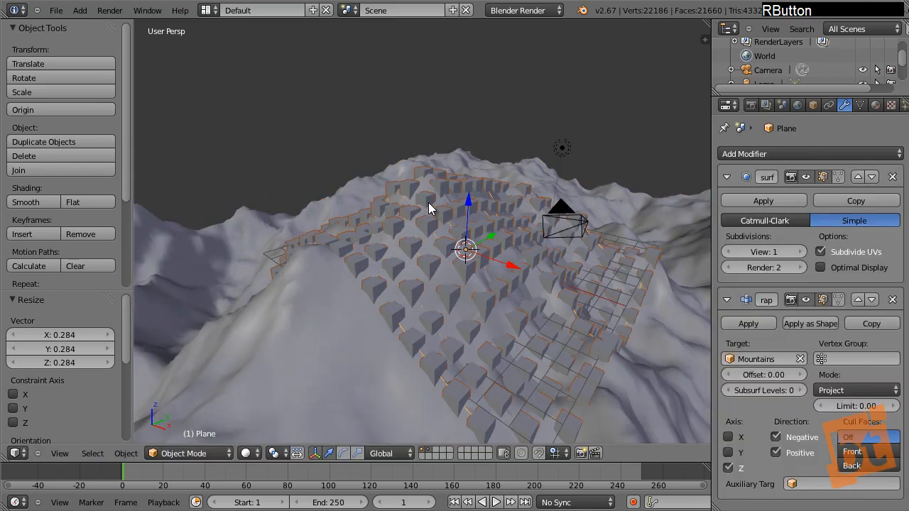
- Hide the Mountains layer and set the plane's Subdivision Surface view level to 2 to double the block density
key("z")
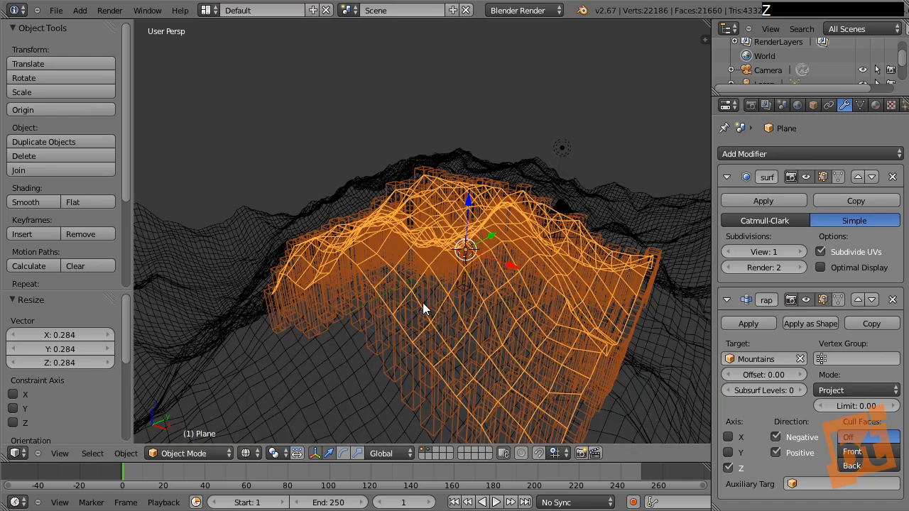
left_click(430, 455, "shift")
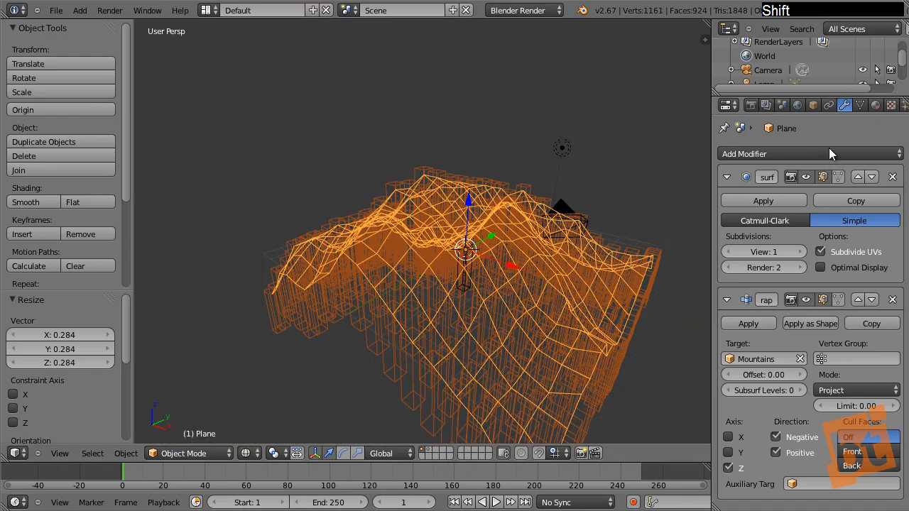
left_click(802, 254)
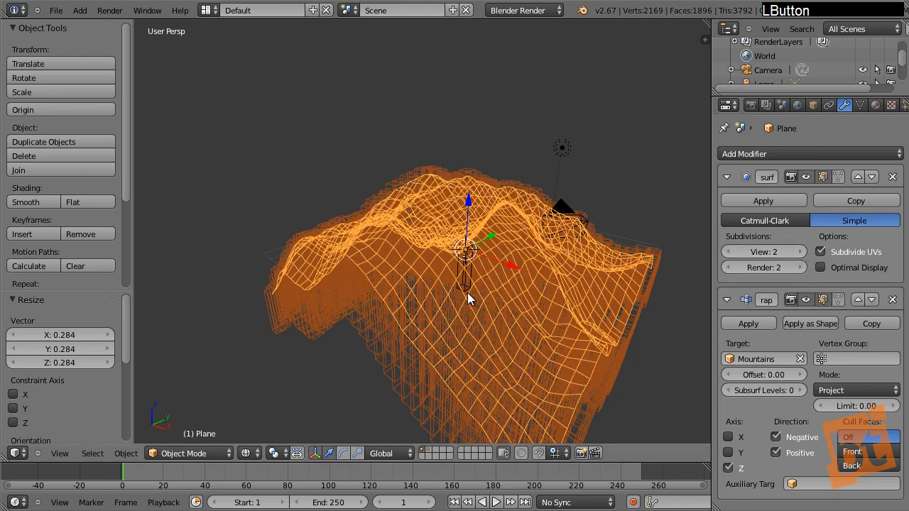
key("z")
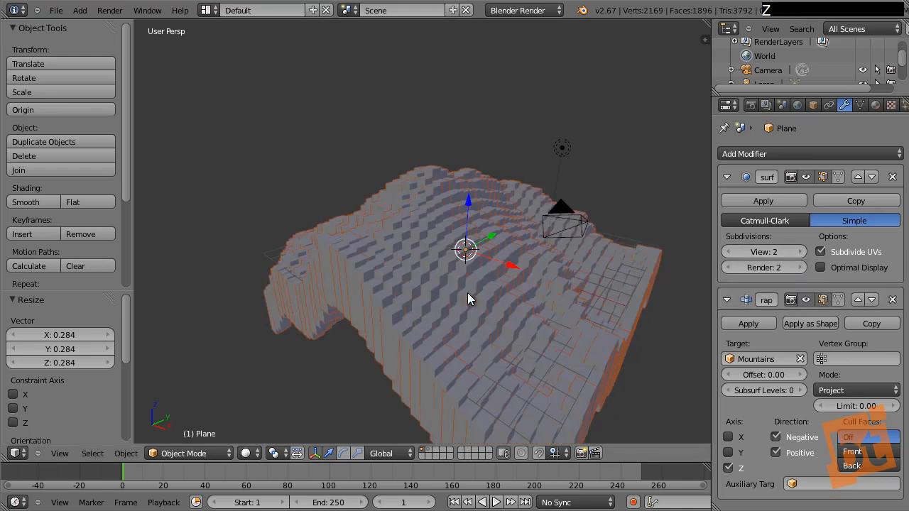
- Select the original pillar cube and scale it uniformly by about 0.732 to shrink the duplicated blocks
mouse_move(479, 292)
middle_mouse_down("shift")
mouse_move(499, 293)
mouse_move(540, 244)
mouse_move(419, 321)
mouse_move(459, 296)
middle_mouse_up("shift")
right_click(463, 297)
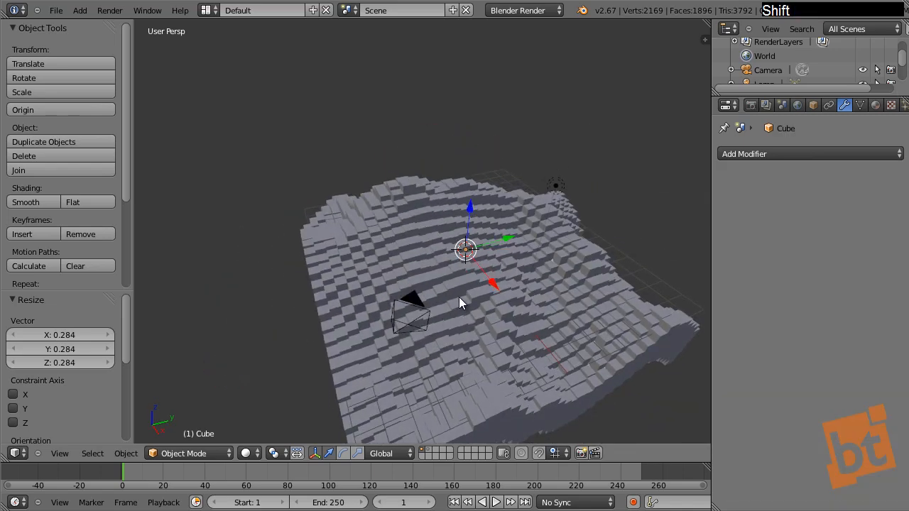
scroll(486, 291, "up", 6)
key("s")
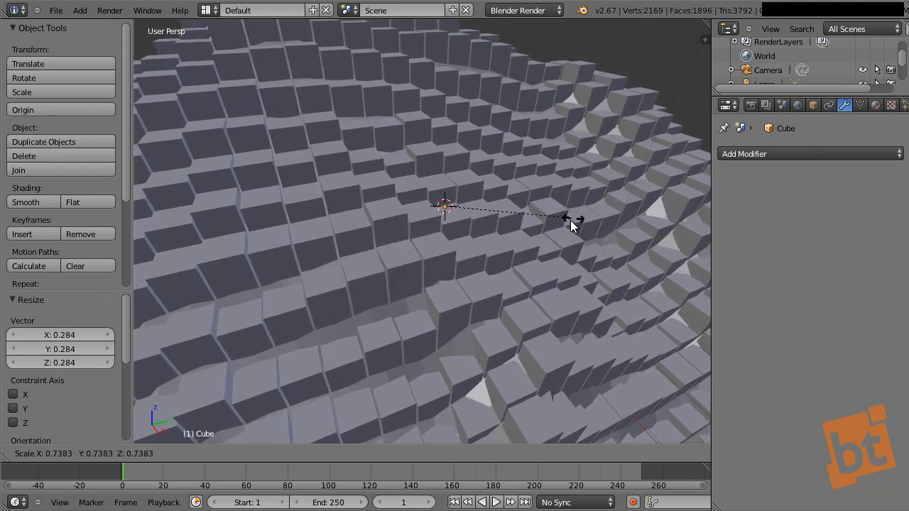
left_click(571, 221)
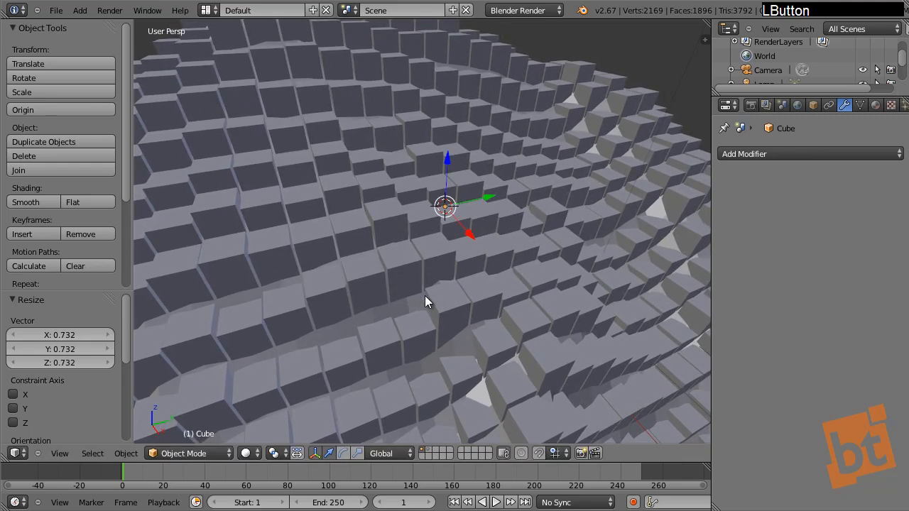
- Fine-tune the pillar cube's uniform scale by factors of about 1.133, 0.936 and 0.98 to leave narrow gaps between blocks
scroll(425, 295, "up", 4)
middle_click_drag(450, 295, 457, 224, "shift")
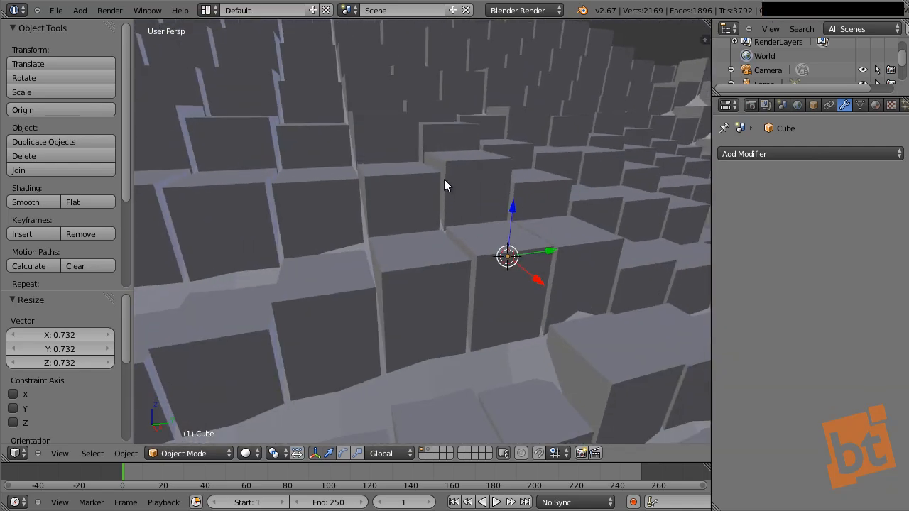
key("s")
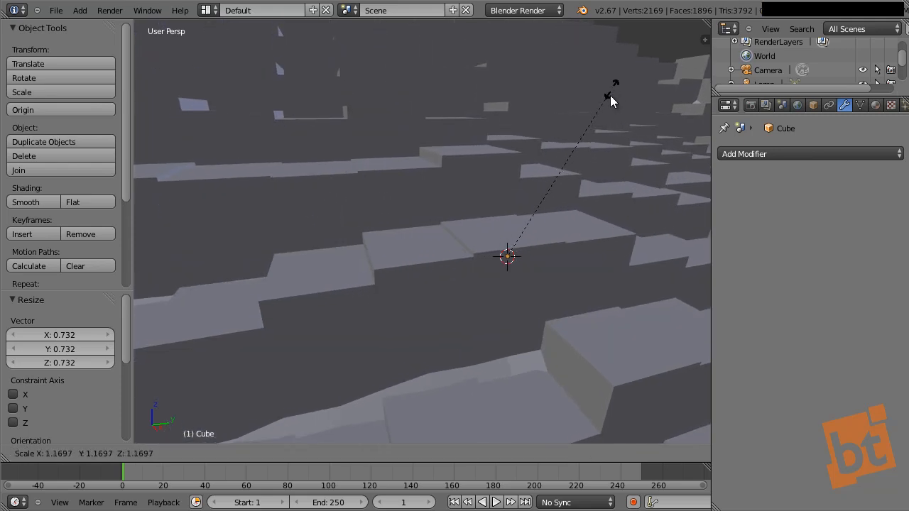
left_click(610, 95)
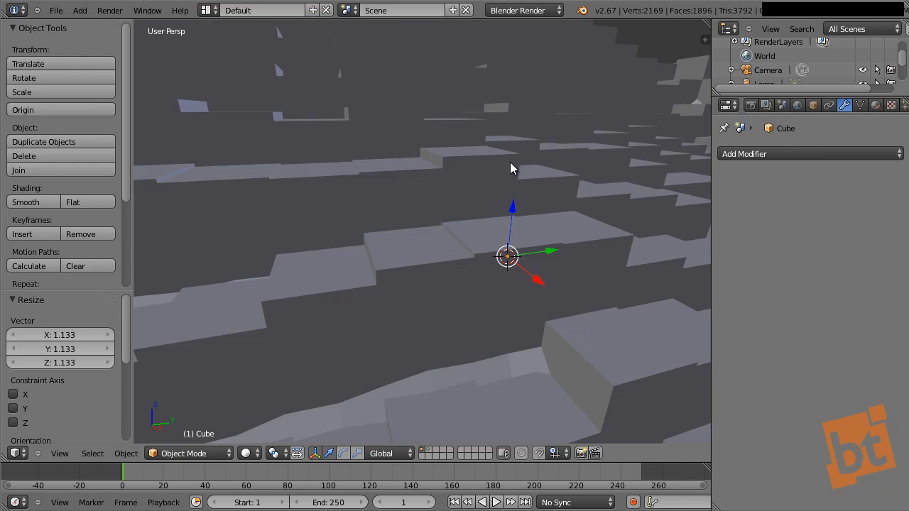
key("s")
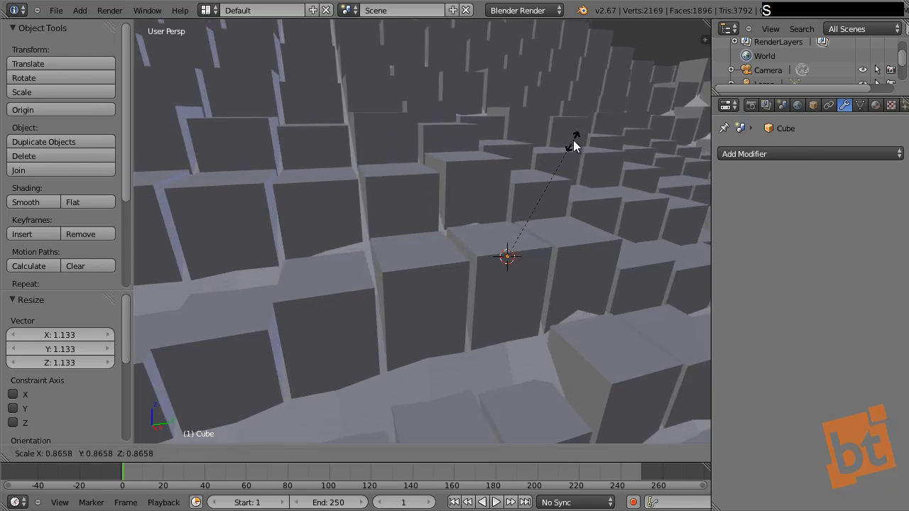
left_click(576, 135)
key("s")
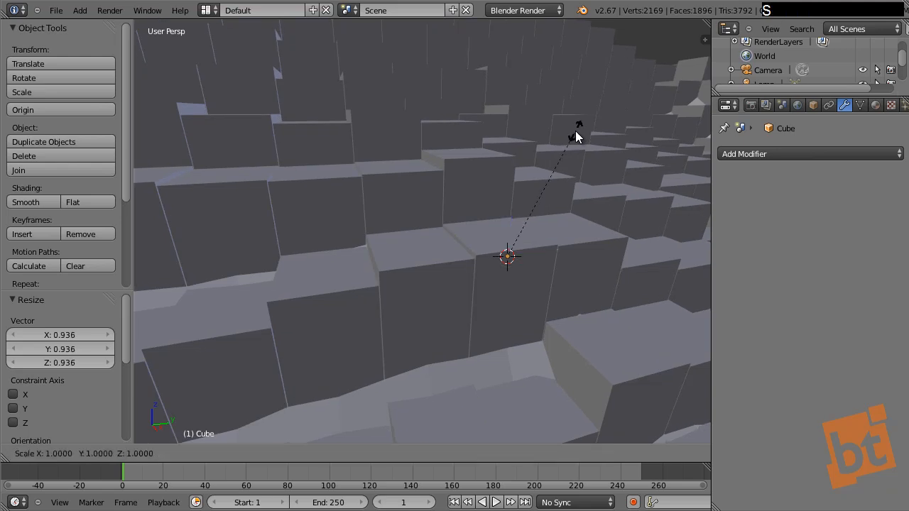
left_click(558, 150, "shift")
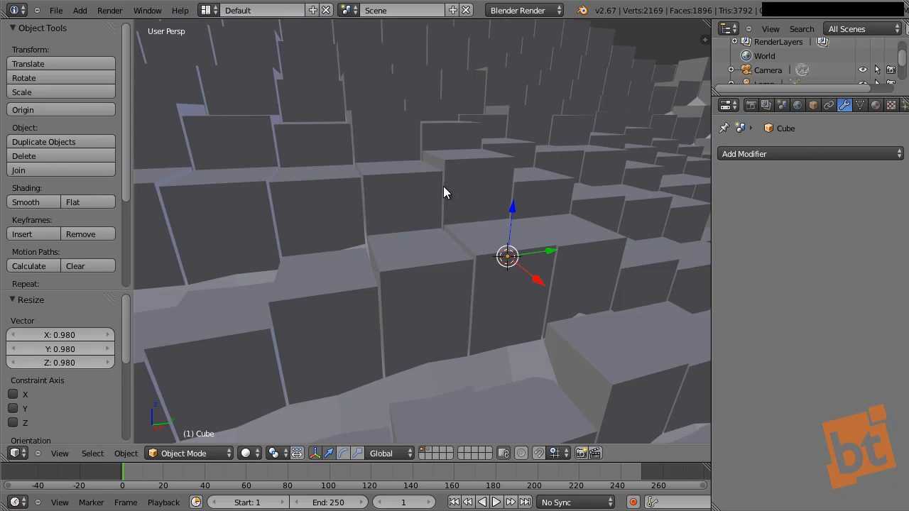
- Isolate the pillar cube in local view and frame it from above at an angle
middle_click_drag(433, 241, 353, 268, "shift")
scroll(353, 252, "down", 5, "shift")
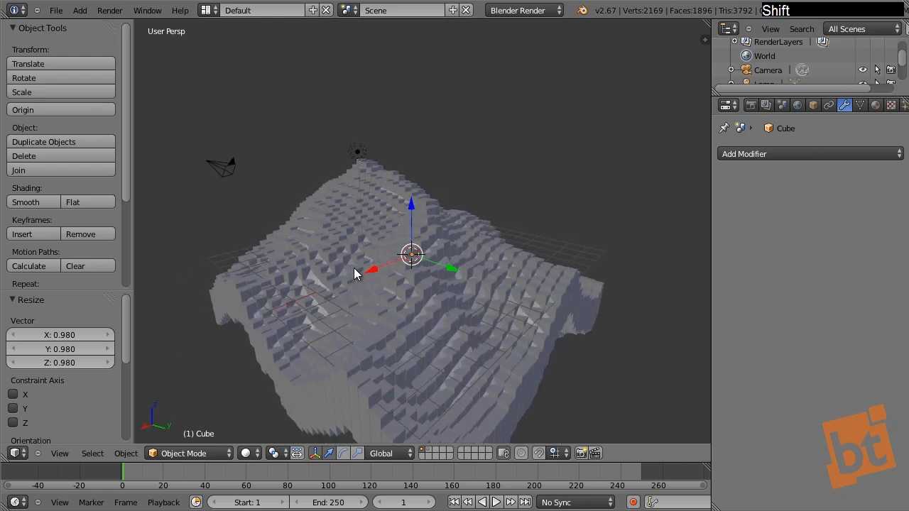
key("KP_Divide")
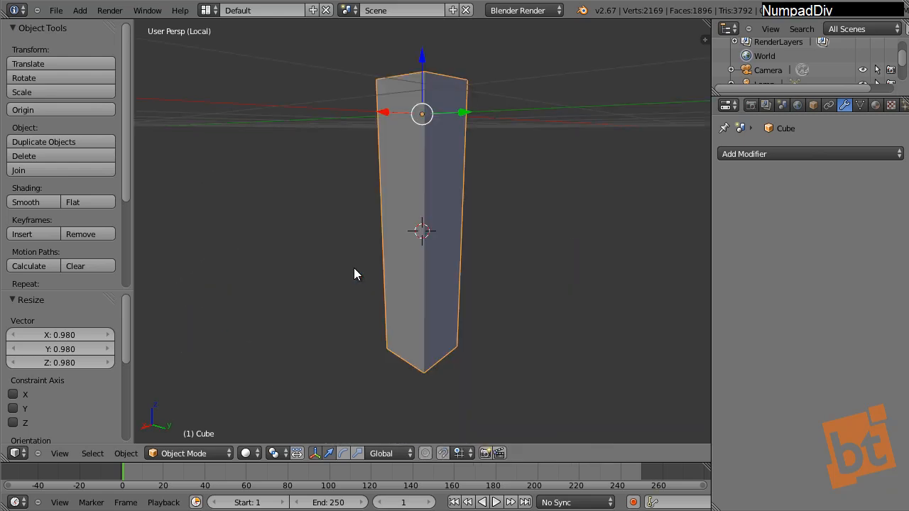
middle_click_drag(372, 206, 511, 237, "shift")
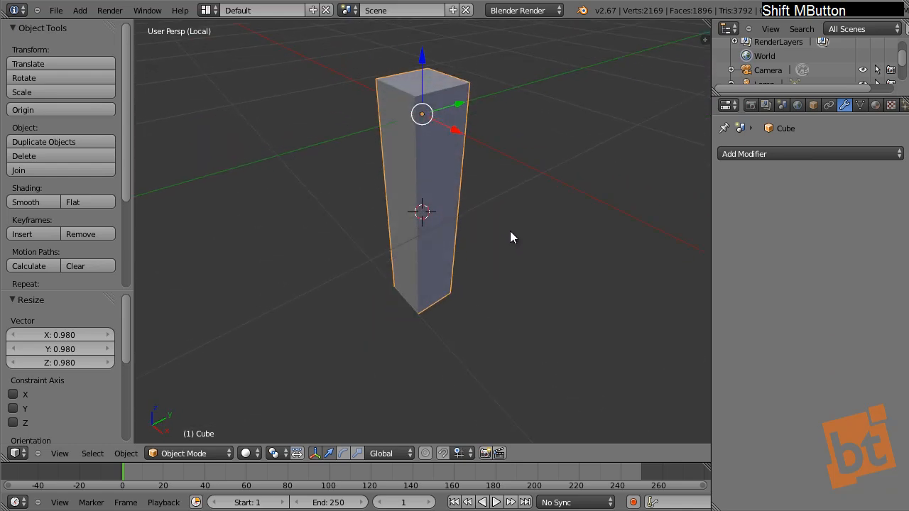
middle_click_drag(460, 209, 438, 260)
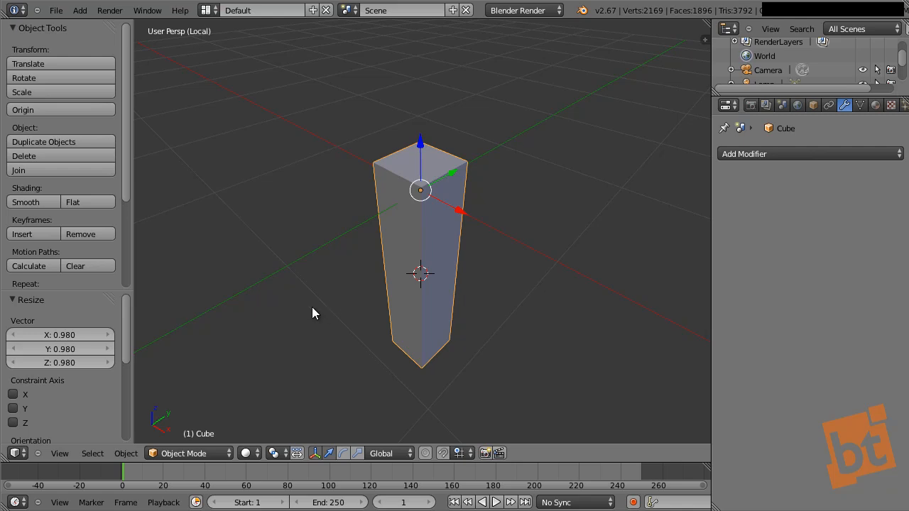
- Draw a freehand grease pencil stroke beside the pillar and erase it
left_click_drag(293, 157, 225, 263)
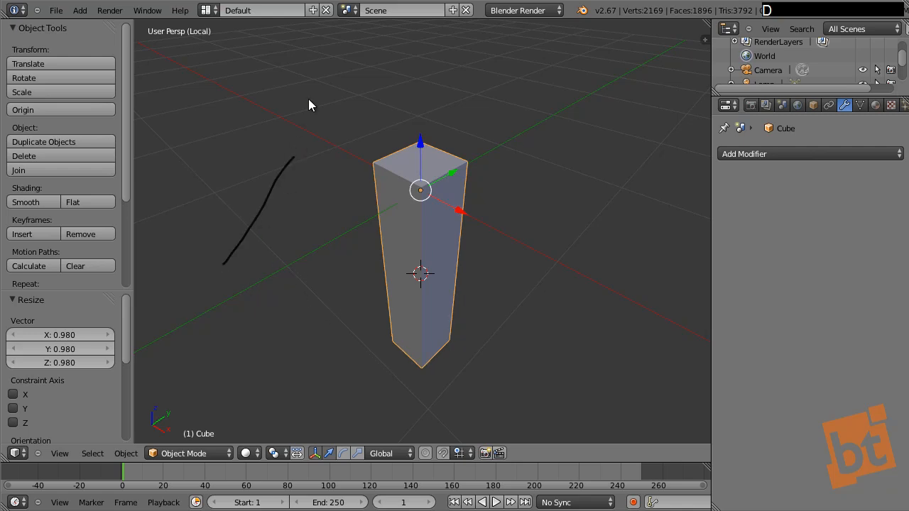
mouse_move(309, 104)
right_mouse_down()
mouse_move(192, 303)
mouse_move(241, 236)
right_mouse_up()
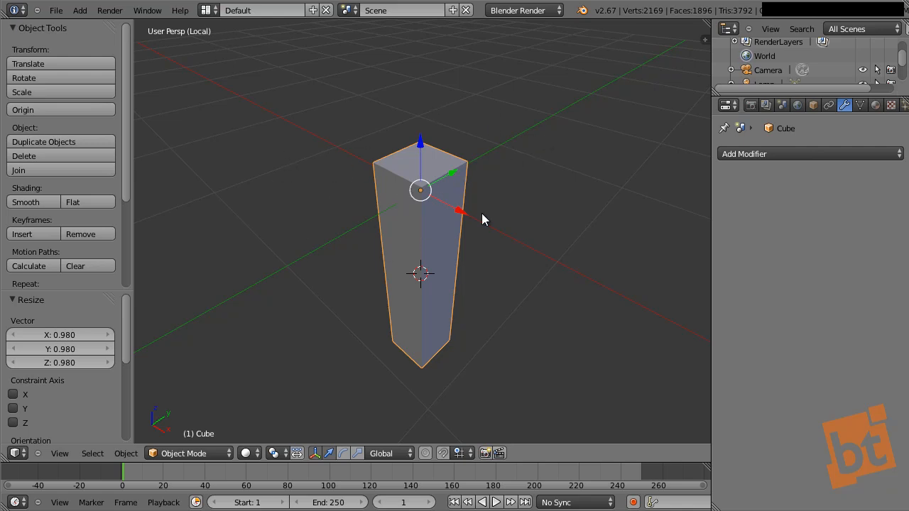
- Enter edit mode on the pillar cube and switch to edge selection
right_click(408, 238)
key("Tab")
scroll(406, 176, "up", 2)
key("ctrl+Tab")
left_click(405, 188)
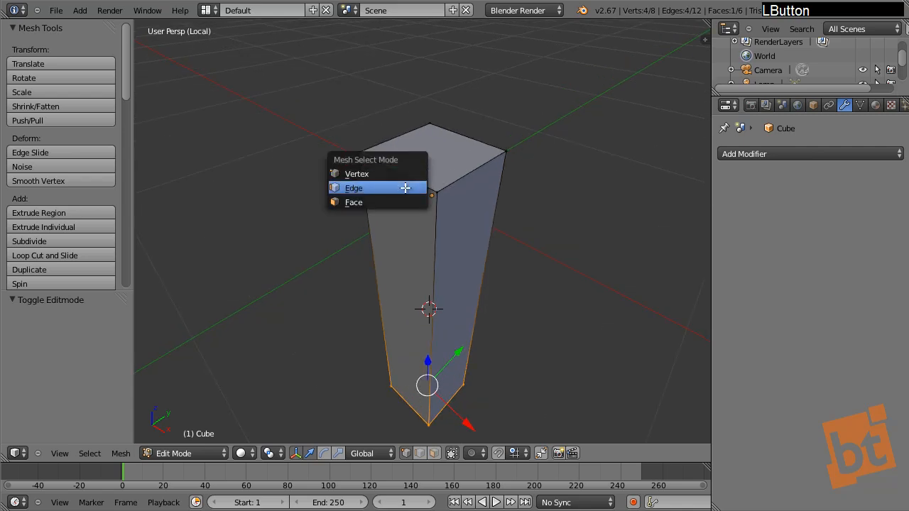
- Select the pillar's four top edges and four vertical edges and bevel them with an offset of about 0.157
right_click(403, 177, "alt")
right_click(404, 140, "shift")
right_click(463, 134, "shift")
right_click(473, 172, "shift")
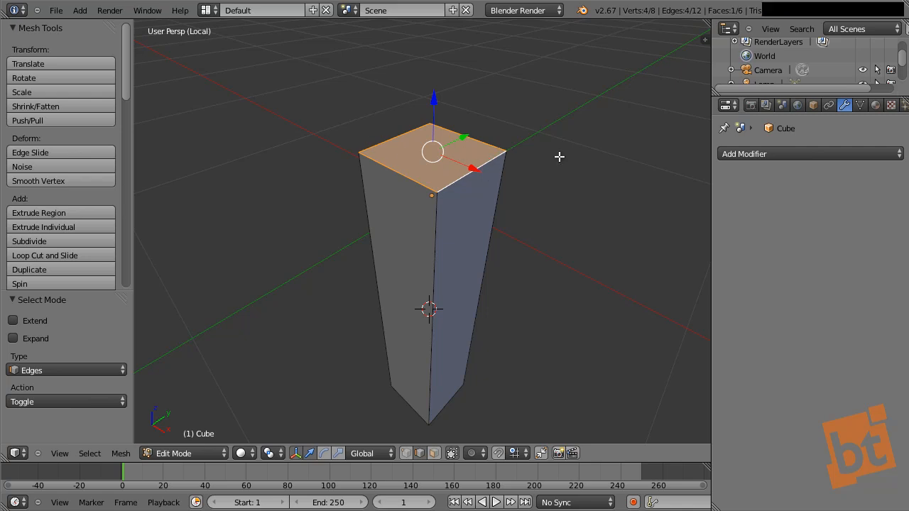
right_click(437, 269, "shift")
right_click(484, 254, "shift")
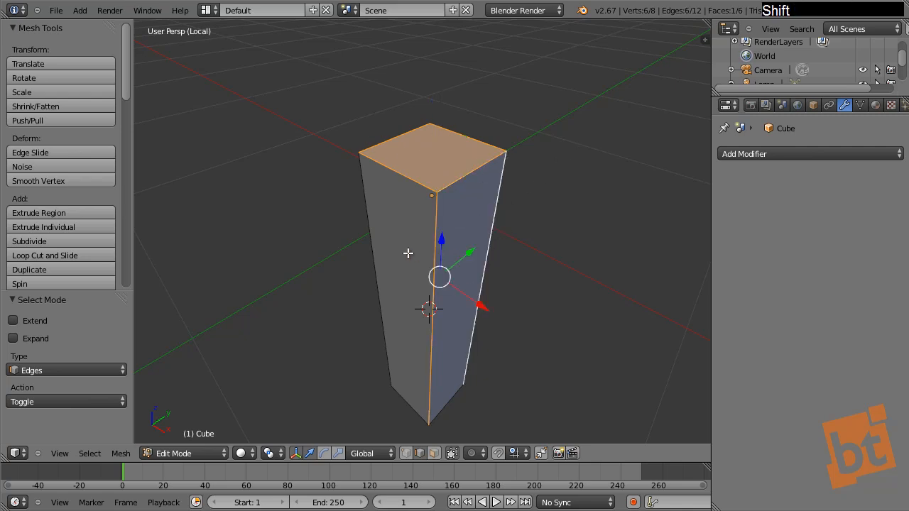
right_click(368, 228, "shift")
middle_click_drag(228, 237, 525, 189)
right_click(360, 223, "shift")
key("w")
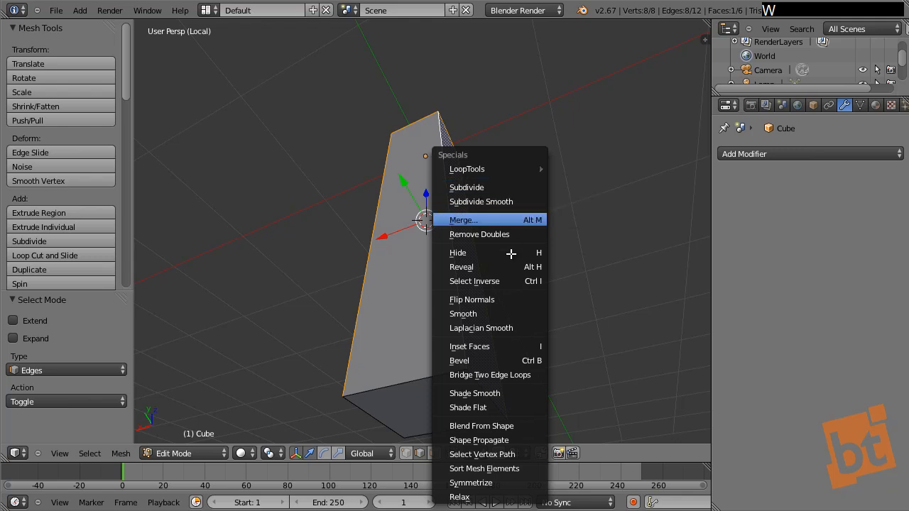
left_click(493, 360)
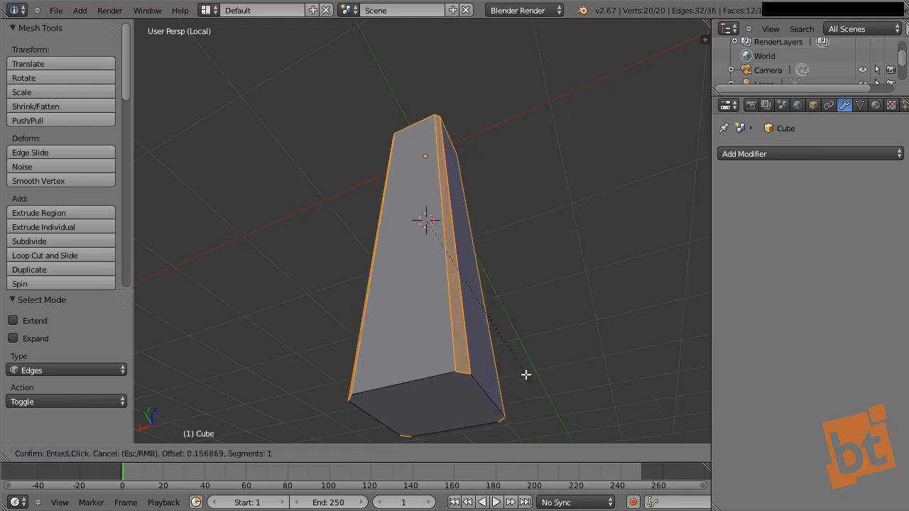
left_click(526, 373)
- Switch to face selection and delete the pillar's bottom face
key("ctrl+Tab")
left_click(439, 367)
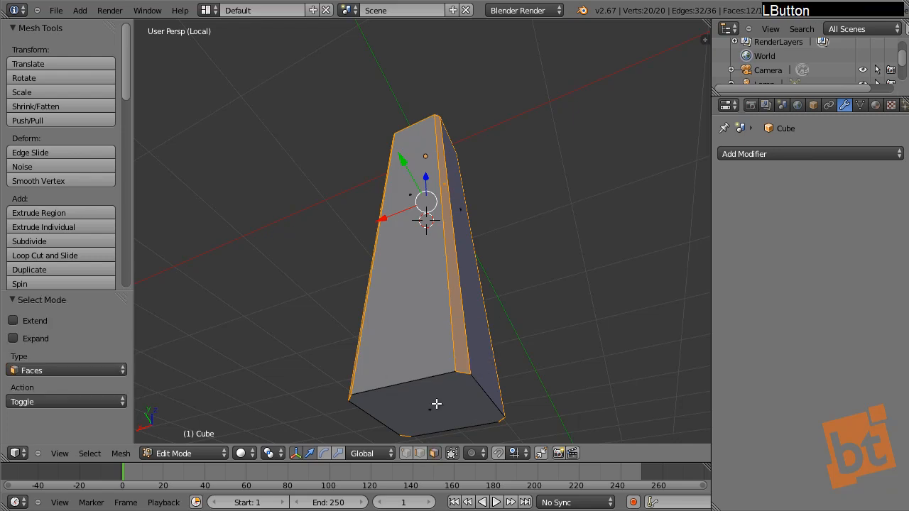
right_click(435, 405)
key("x")
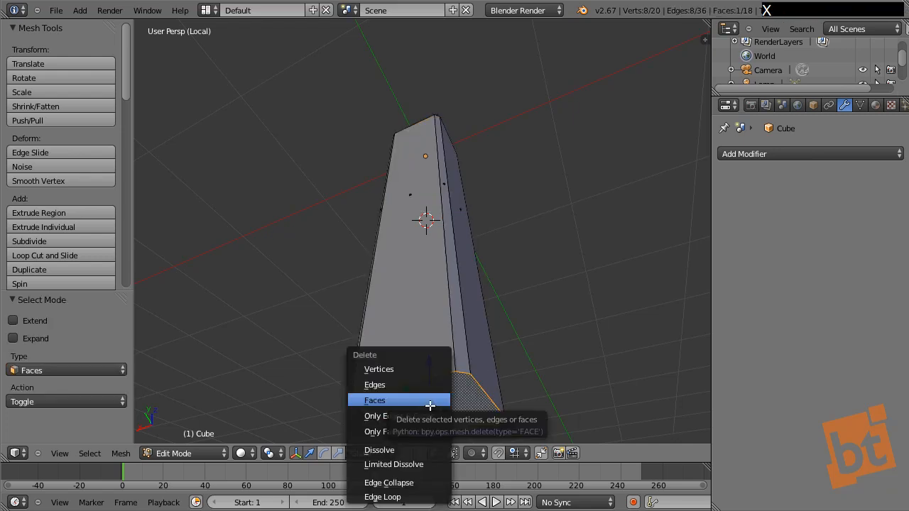
left_click(435, 402)
middle_click_drag(457, 406, 395, 361)
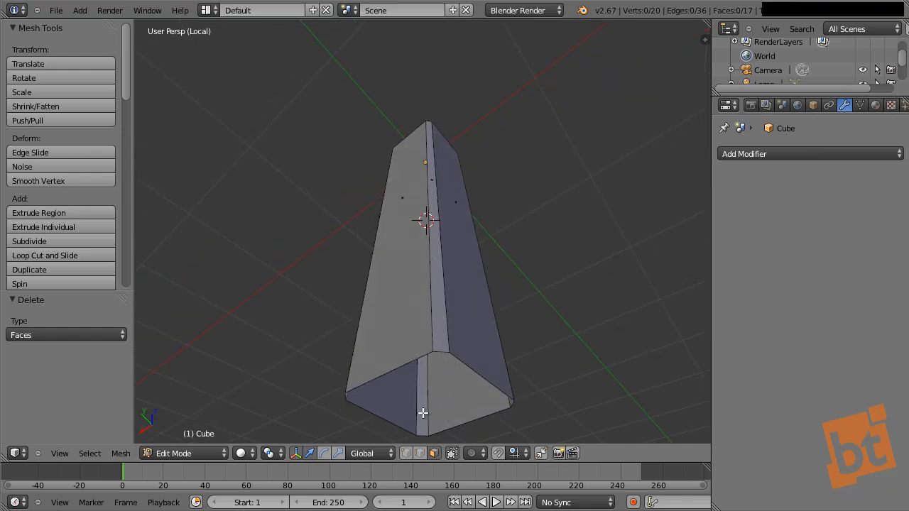
- Extrude the pillar's top face in place and scale the new face to about 0.647
middle_click_drag(499, 138, 467, 281, "shift")
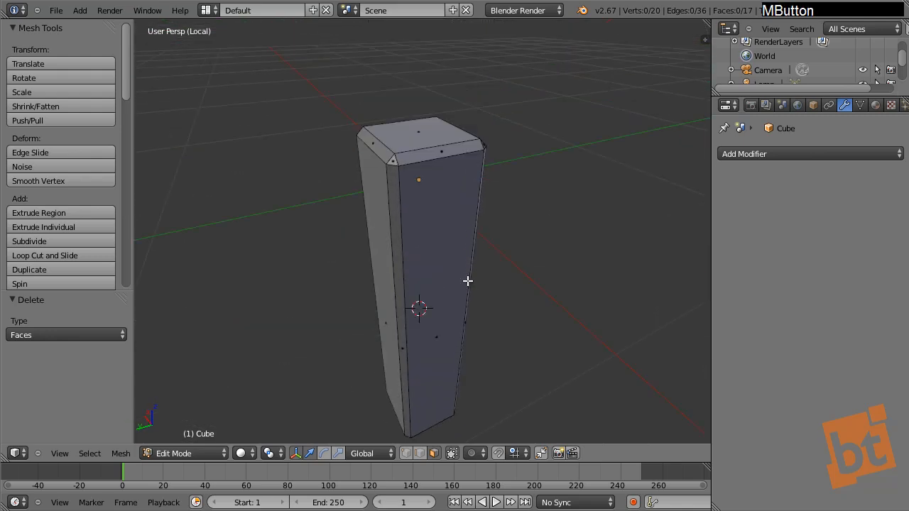
middle_click_drag(438, 145, 548, 124)
right_click(416, 178)
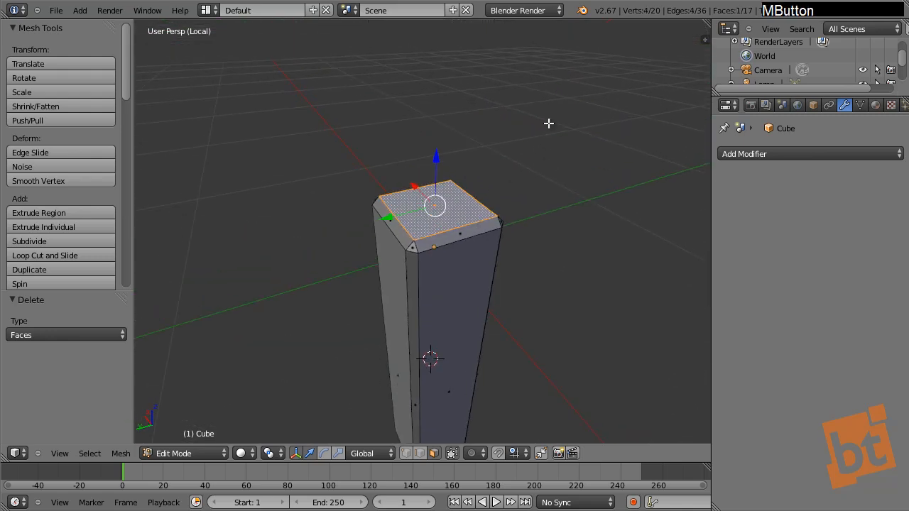
key("e")
right_click(549, 119)
key("s")
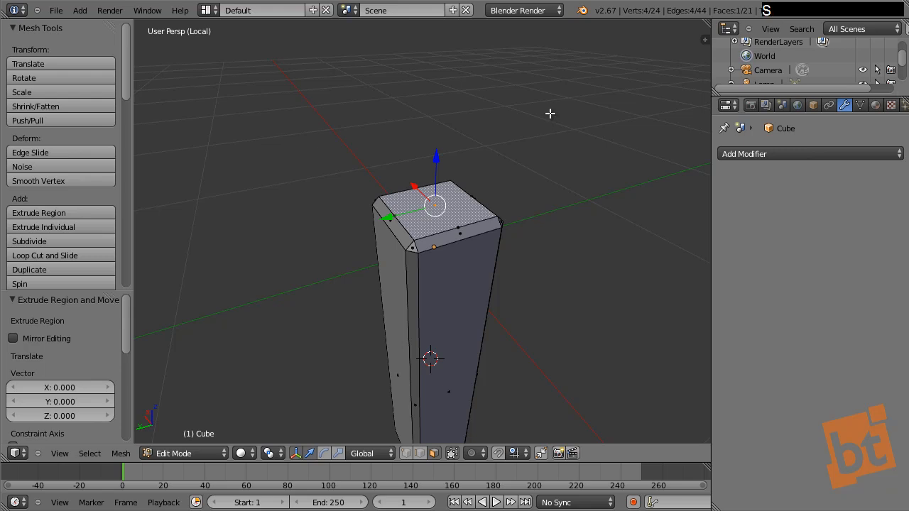
left_click(509, 145)
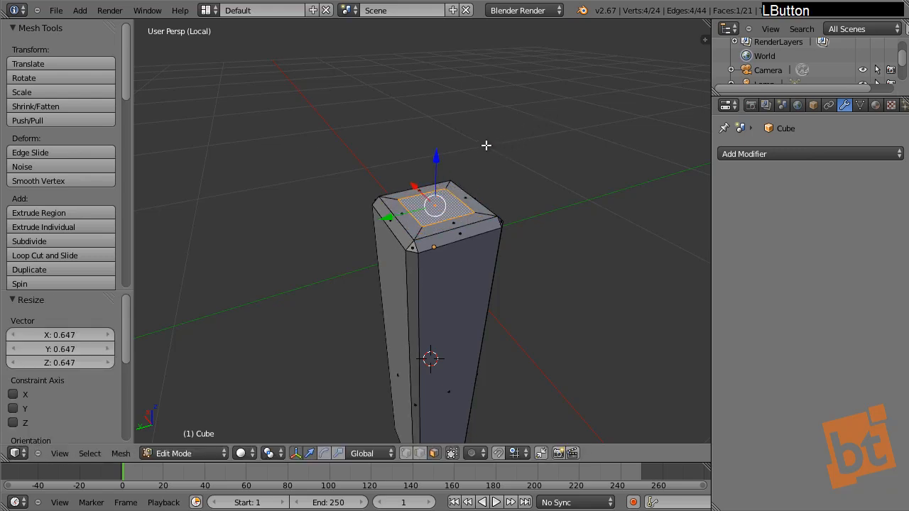
- Inset the scaled-down top face with a thickness of 0.1666
key("i")
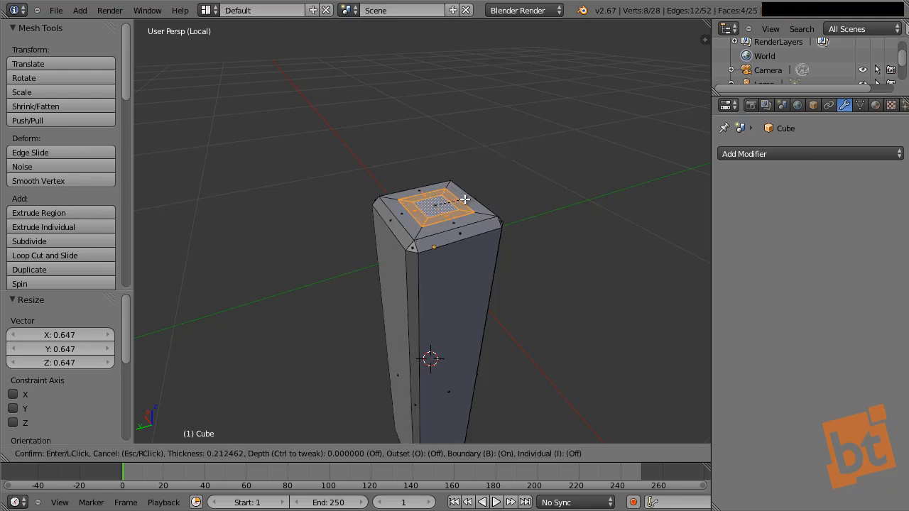
left_click(477, 195)
key("g")
key("z")
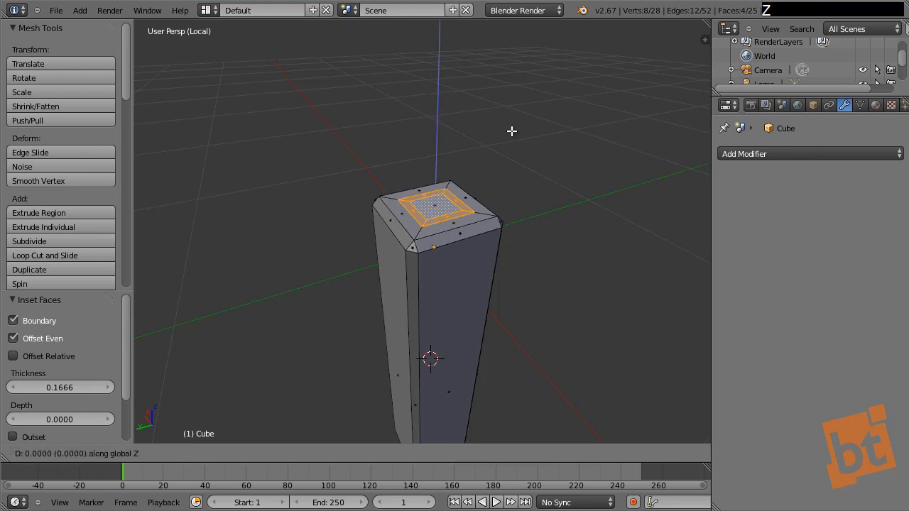
right_click(512, 131)
- Select the innermost top face and move it down about 0.027 along Z
scroll(512, 131, "up", 1)
right_click(448, 196)
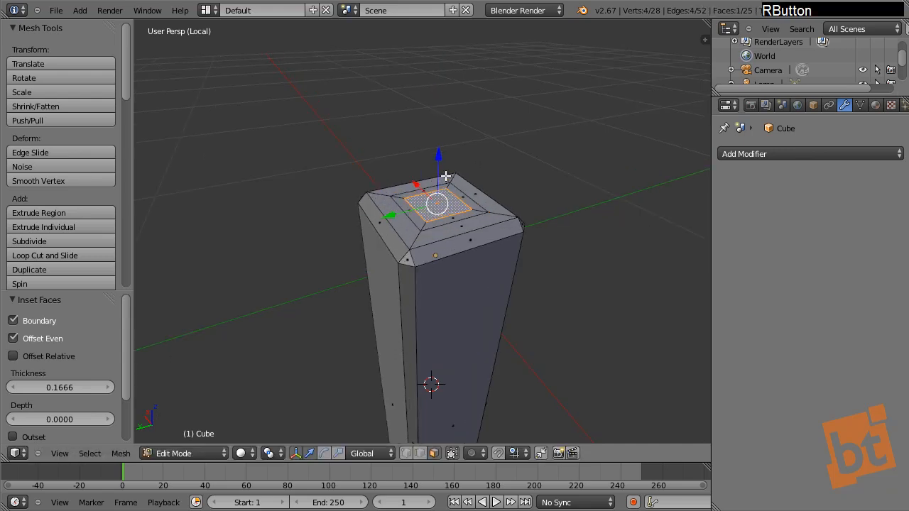
left_click_drag(439, 158, 440, 164)
- Switch to edge selection and scale the edge loop around the pillar's recessed top face to about 0.89
middle_click_drag(485, 191, 454, 202)
key("ctrl+Tab")
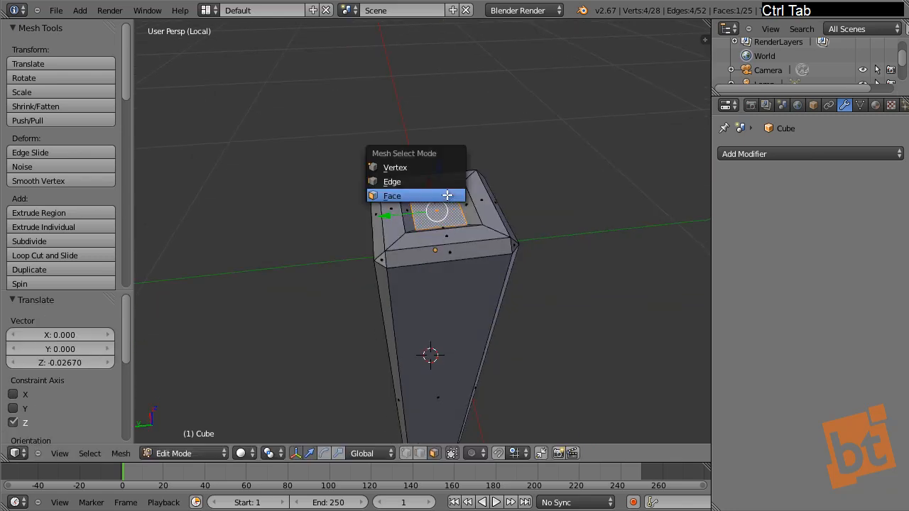
left_click(397, 179)
right_click(439, 183, "alt")
key("s")
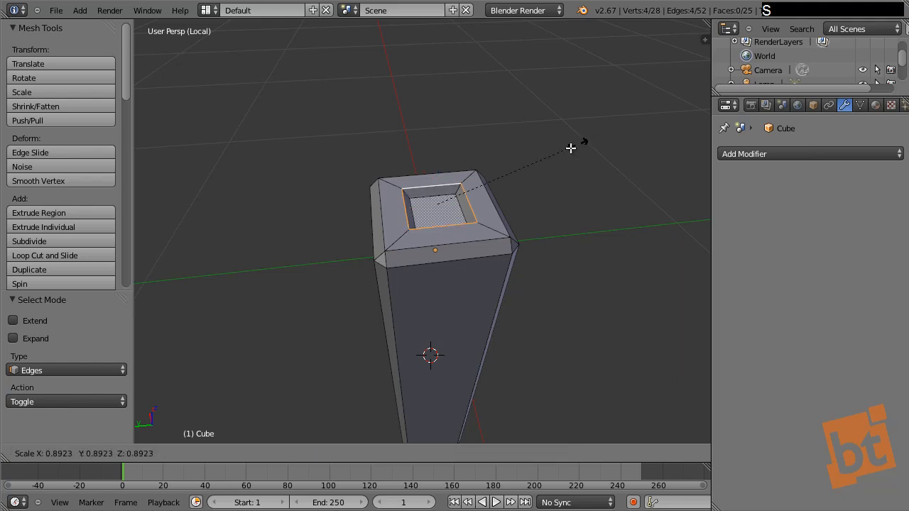
left_click(577, 148)
- Return to Object Mode, deselect the cube and leave local view to bring back the full terrain
key("Tab")
middle_click_drag(556, 236, 485, 291, "shift")
key("a")
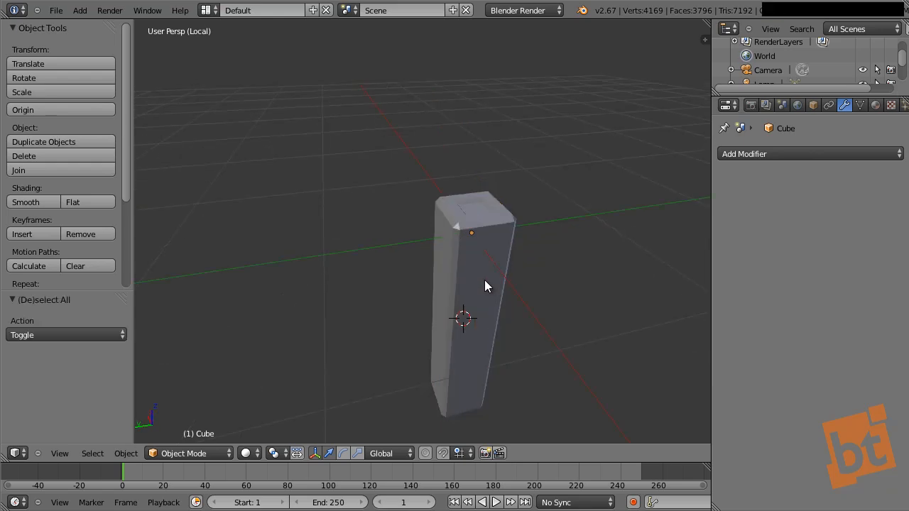
key("KP_Divide")
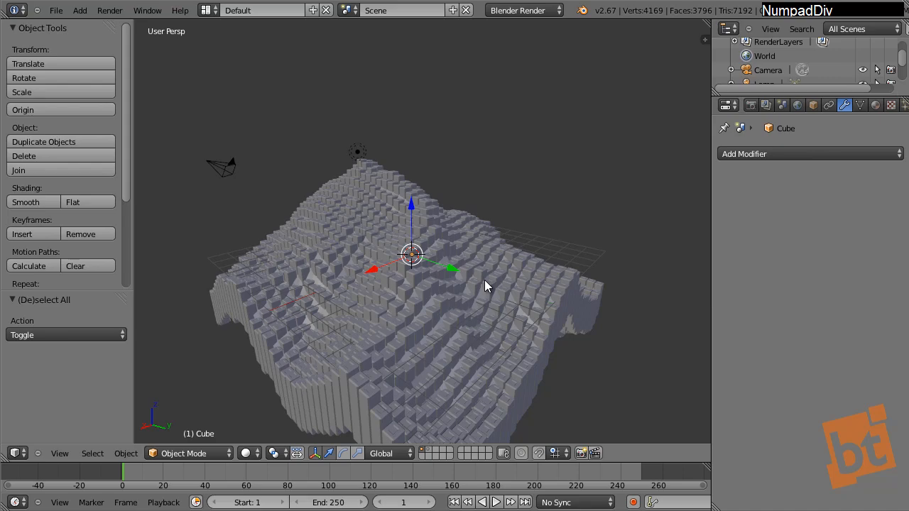
middle_click_drag(490, 278, 423, 263, "shift")
scroll(422, 263, "up", 3)
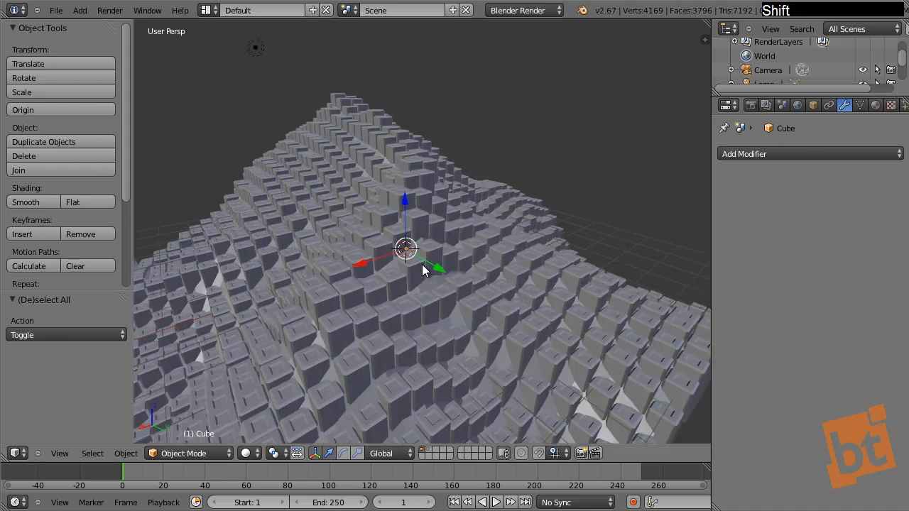
middle_click_drag(369, 246, 562, 246, "shift")
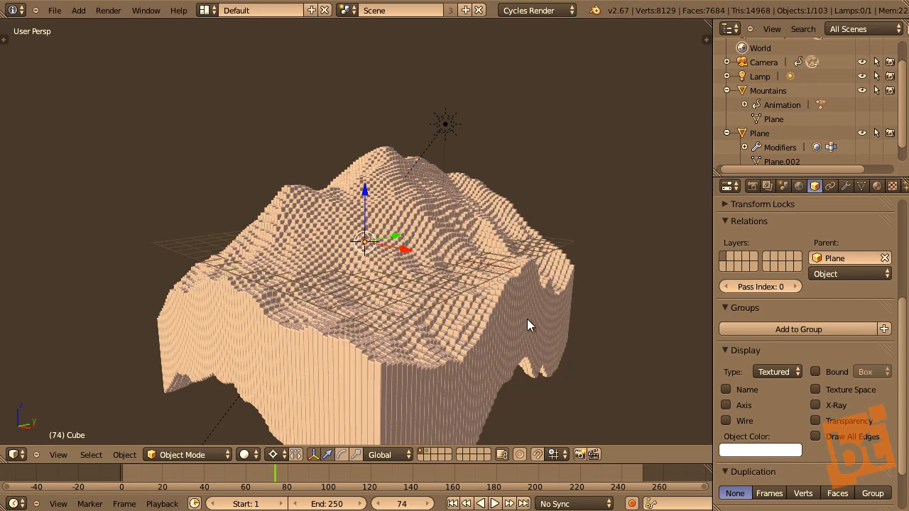
- Set the cube's maximum draw type to Bounds in the denser Cycles version of the terrain
middle_click_drag(527, 320, 270, 231)
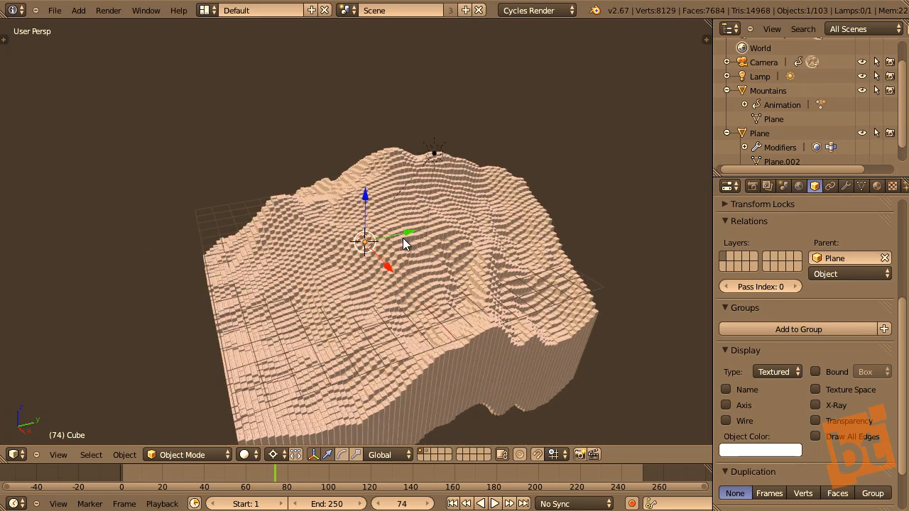
scroll(774, 137, "down", 1)
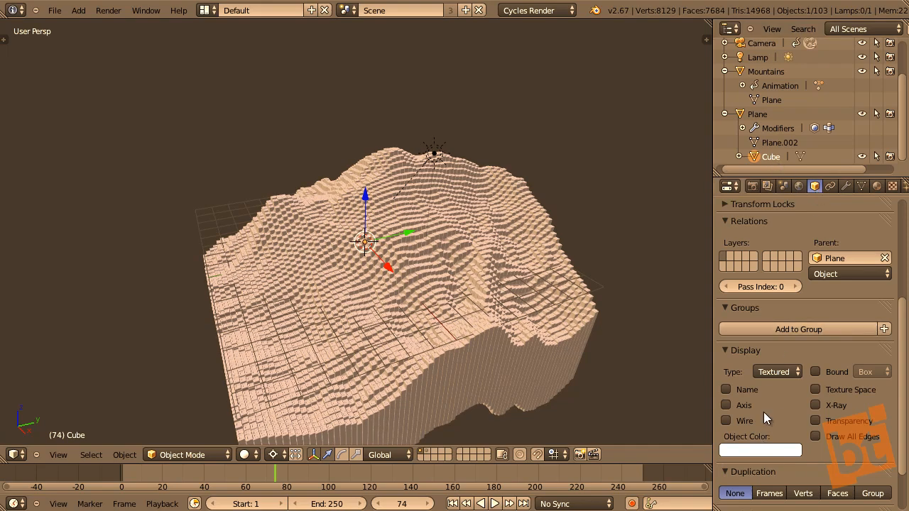
left_click(786, 371)
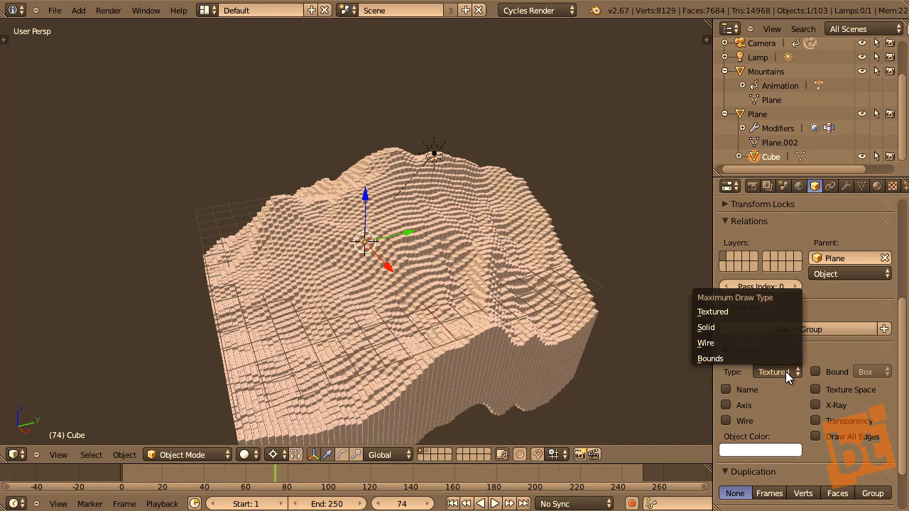
left_click(728, 356)
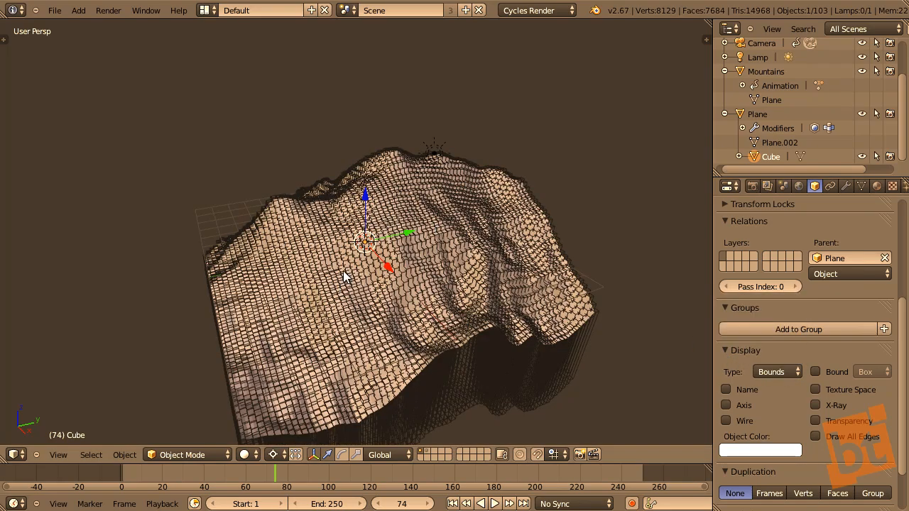
- Examine the bounds-drawn terrain from several angles and go to frame 67 in the timeline
middle_click_drag(343, 277, 414, 284)
scroll(403, 302, "up", 5)
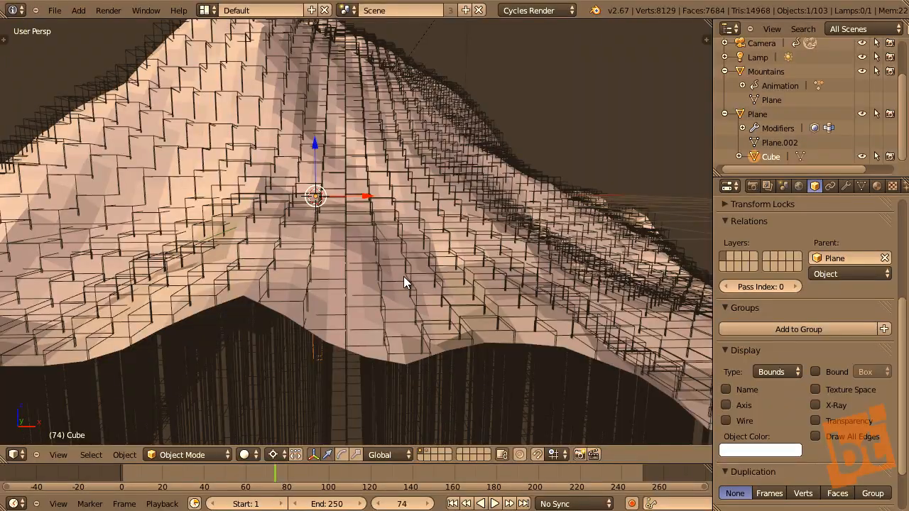
middle_click_drag(417, 249, 412, 279)
scroll(408, 273, "down", 6)
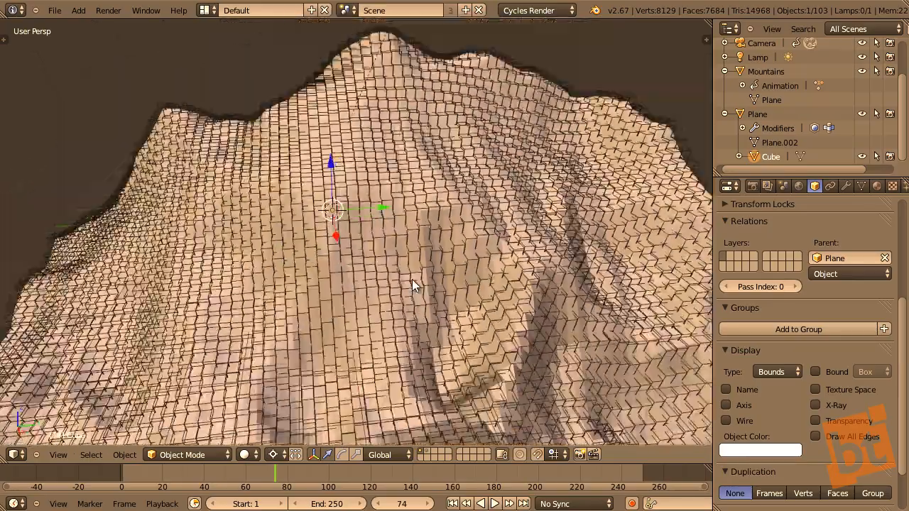
left_click_drag(234, 486, 260, 487)
middle_click_drag(273, 375, 332, 269)
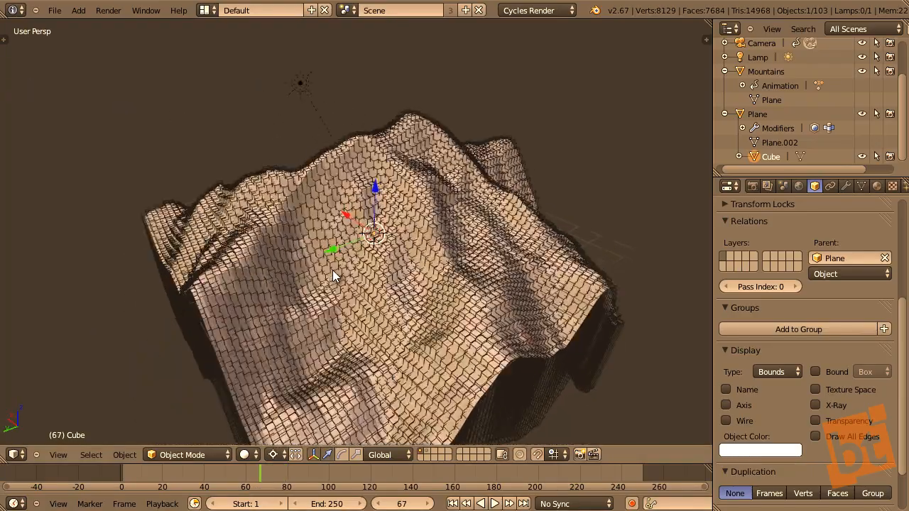
scroll(332, 269, "up", 3)
scroll(376, 291, "up", 2)
middle_click_drag(398, 308, 402, 266)
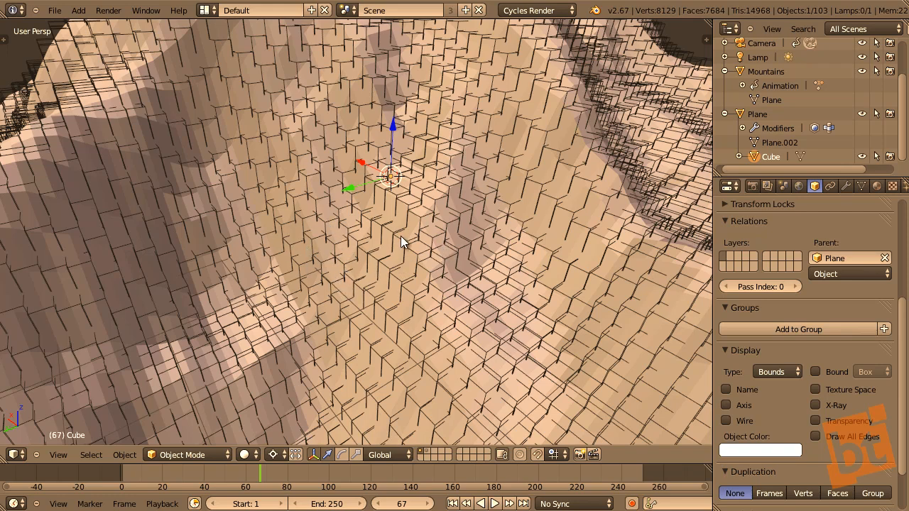
- Test-render frame 67, return to the 3D view and look over the bounds-drawn terrain
key("F12")
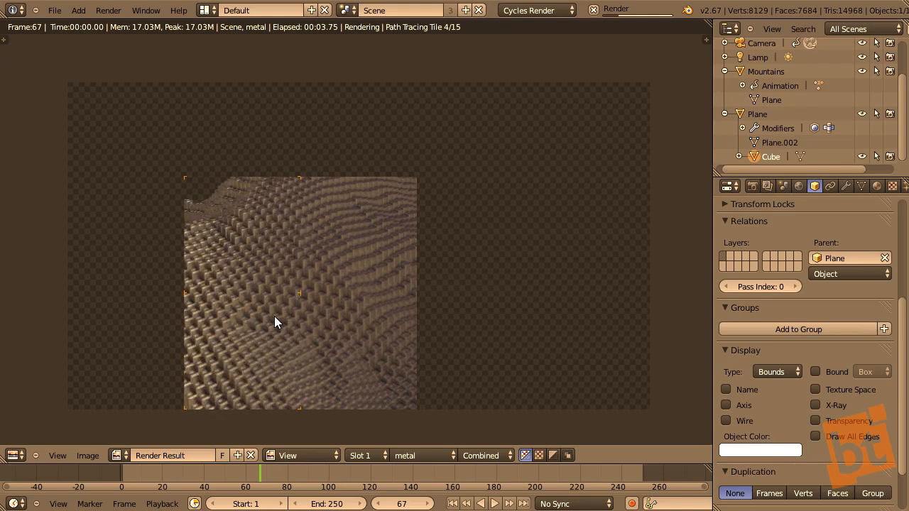
key("Escape")
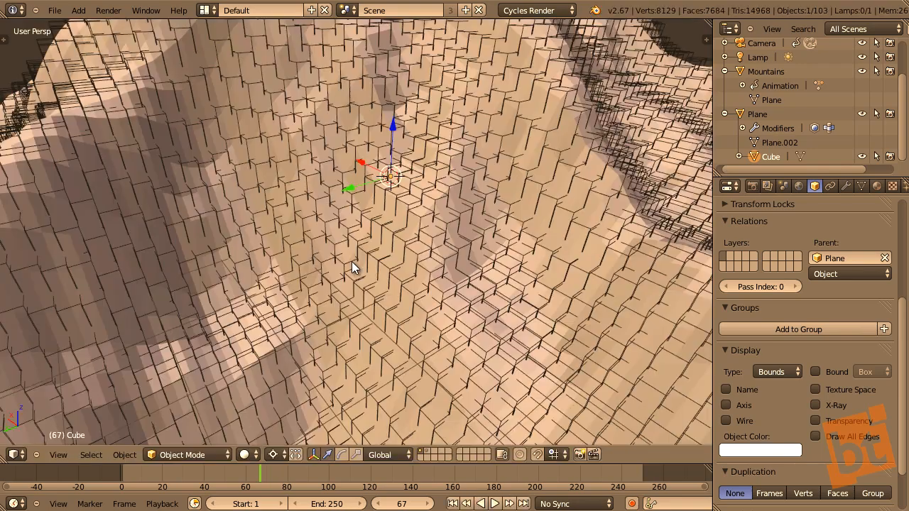
middle_click_drag(324, 277, 391, 286)
scroll(391, 286, "down", 6)
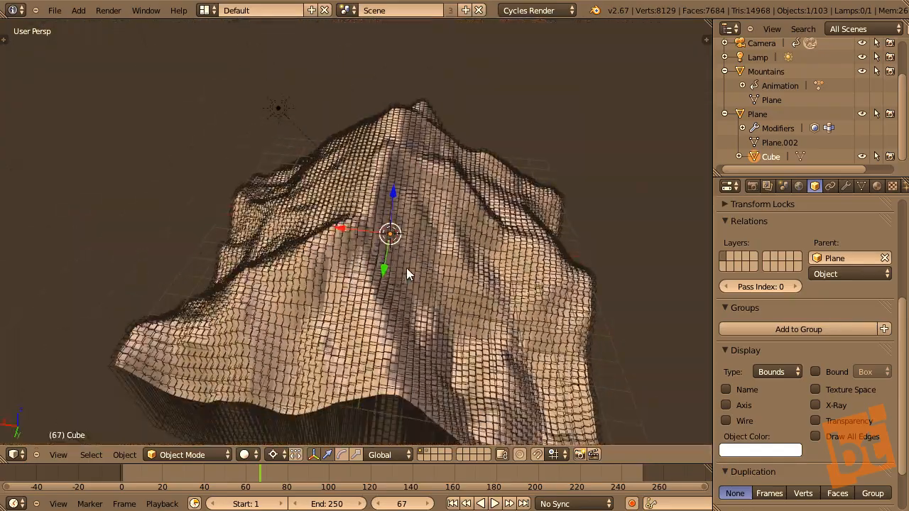
middle_click_drag(407, 270, 355, 242)
middle_click_drag(249, 275, 478, 197)
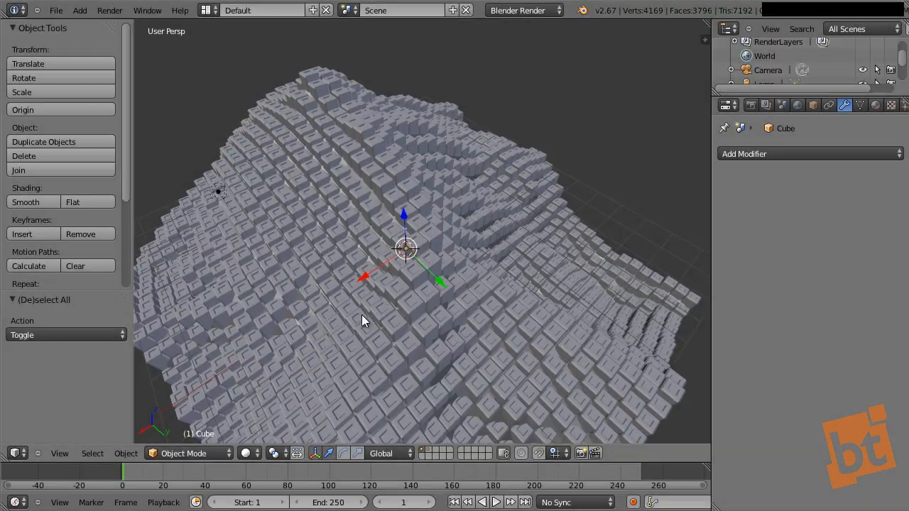
- Save the block terrain scene as an incremented copy named 02.blend
middle_click_drag(359, 317, 324, 164)
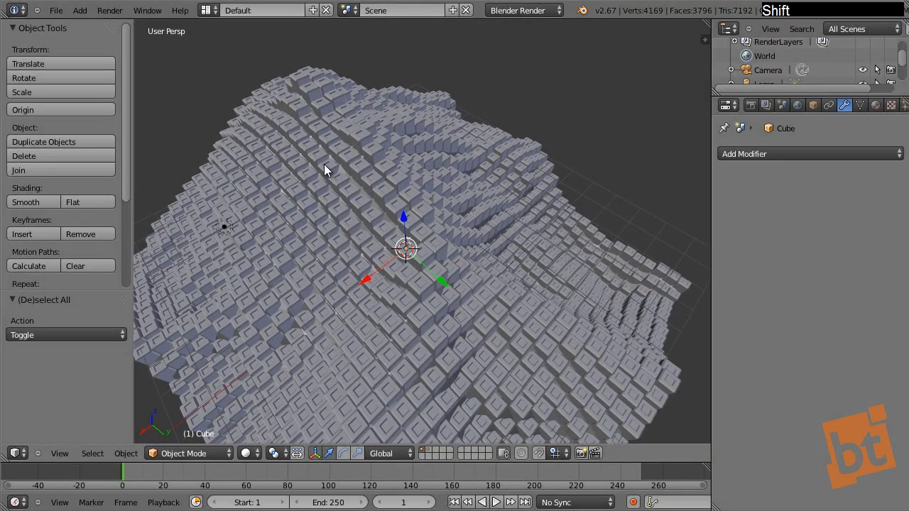
key("ctrl+shift+s")
key("KP_Add")
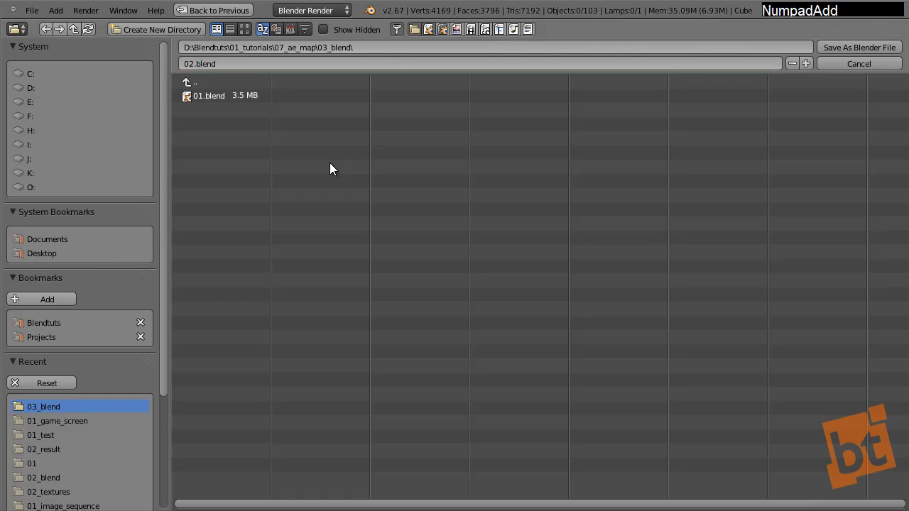
key("Return")
- Select the plane and raise its simple subdivision modifier's View level by one
middle_click_drag(460, 348, 402, 306, "shift")
middle_click_drag(422, 230, 434, 301)
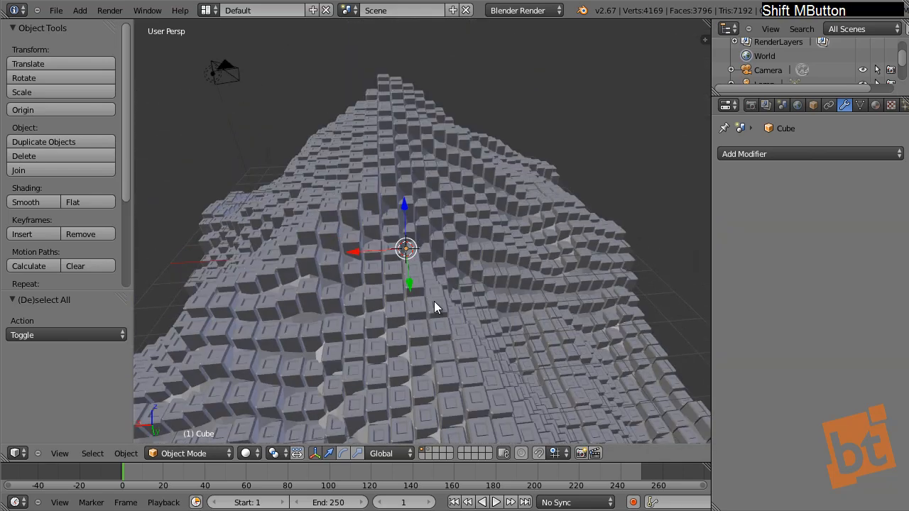
right_click(434, 301)
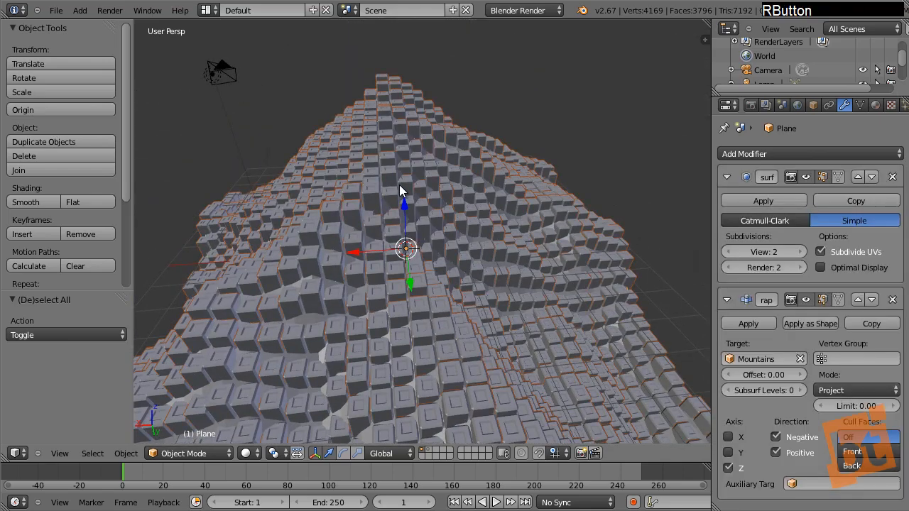
left_click(804, 252)
- Select the pillar cube and scale it to about 0.534, refining the fit with a slight second scale
middle_click_drag(481, 358, 538, 260, "shift")
right_click(416, 304)
scroll(381, 258, "up", 3)
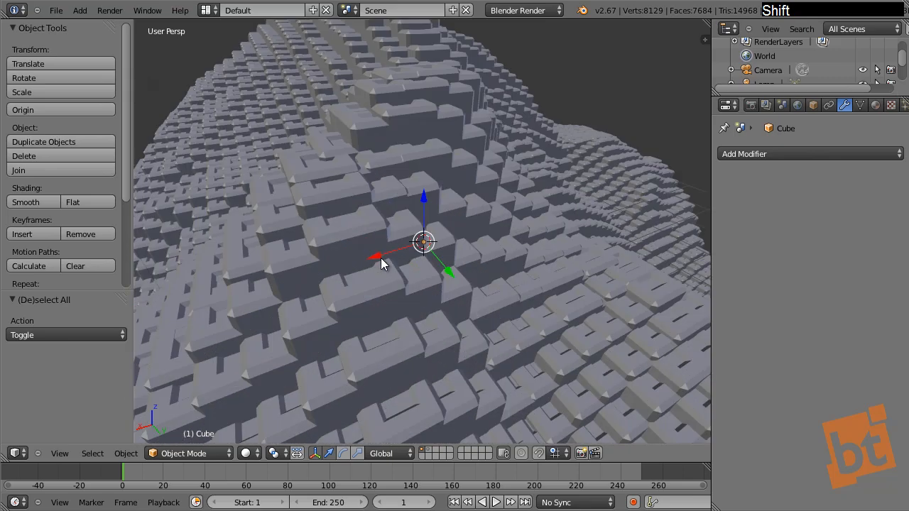
scroll(382, 258, "up", 3)
scroll(381, 258, "down", 3)
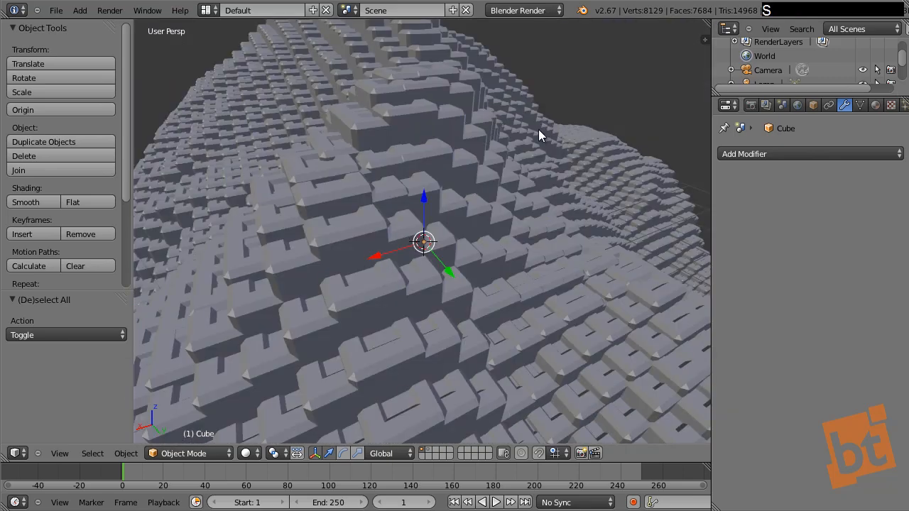
key("s")
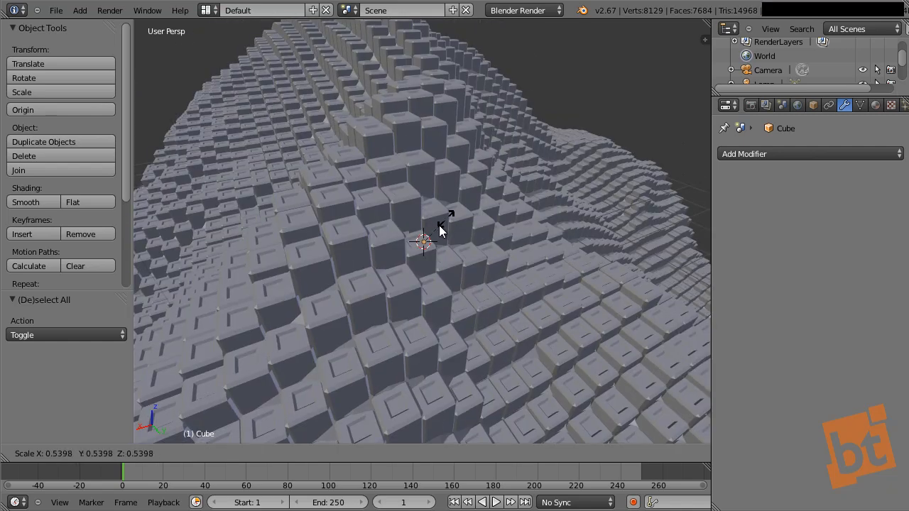
left_click(439, 224)
key("s")
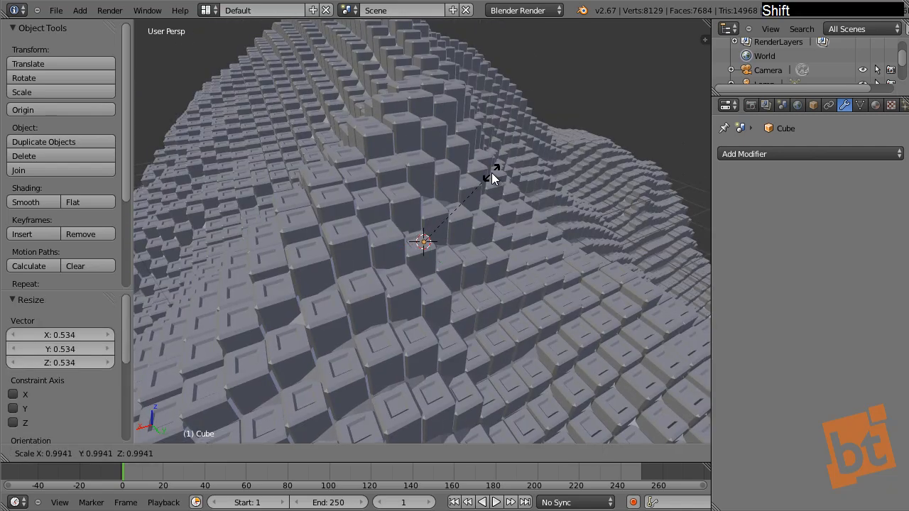
left_click(490, 178)
- Deselect everything and examine the pillar spacing and slopes across the denser block terrain
middle_click_drag(435, 249, 392, 277)
key("a")
scroll(557, 242, "down", 5)
middle_click_drag(306, 270, 387, 116)
scroll(388, 115, "up", 2)
middle_click_drag(339, 94, 351, 133, "shift")
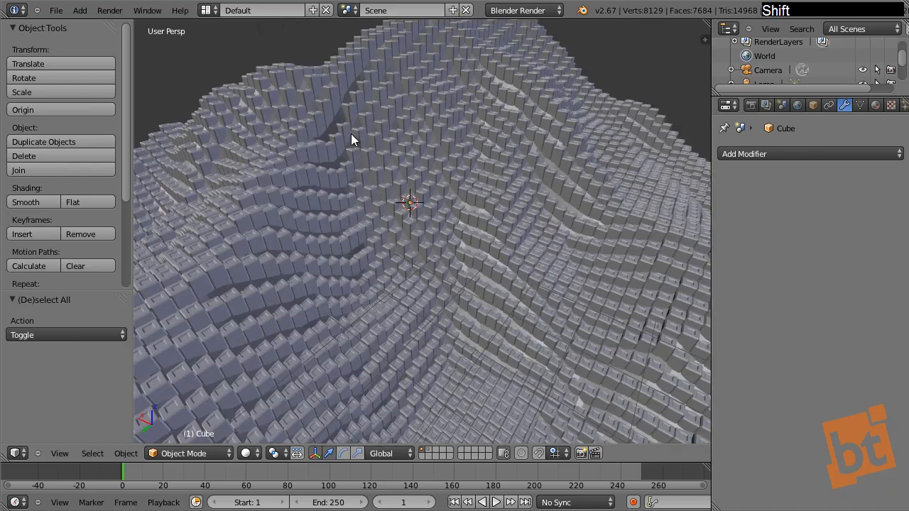
middle_click_drag(280, 52, 307, 96, "shift")
scroll(307, 96, "up", 7)
scroll(196, 150, "down", 6)
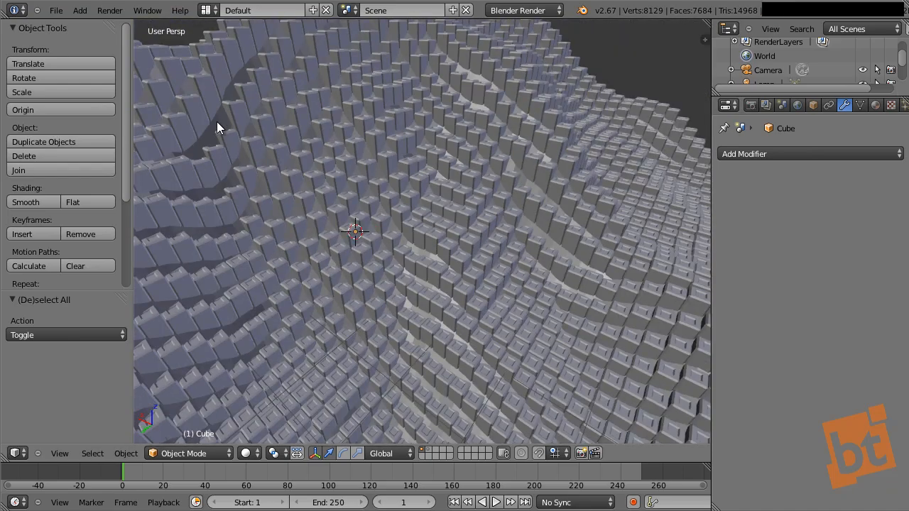
middle_click_drag(217, 122, 326, 64)
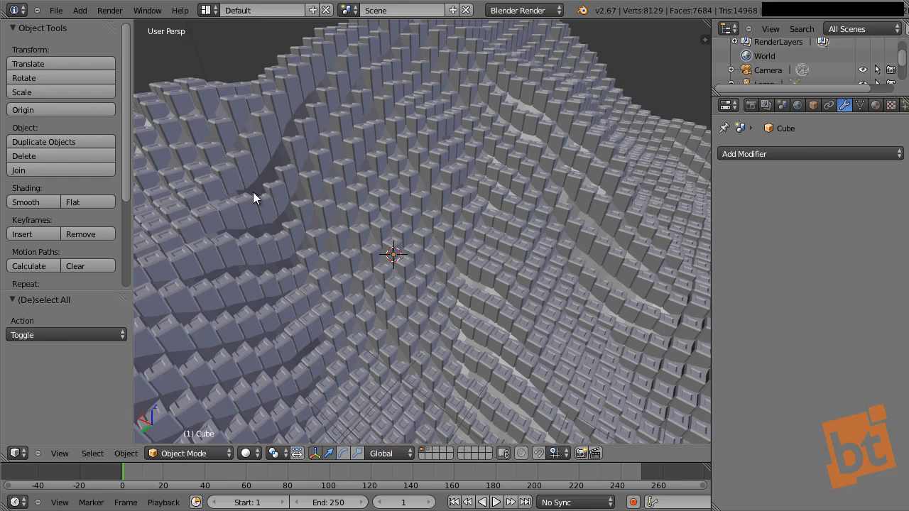
middle_click_drag(369, 238, 395, 251, "shift")
scroll(422, 226, "down", 1)
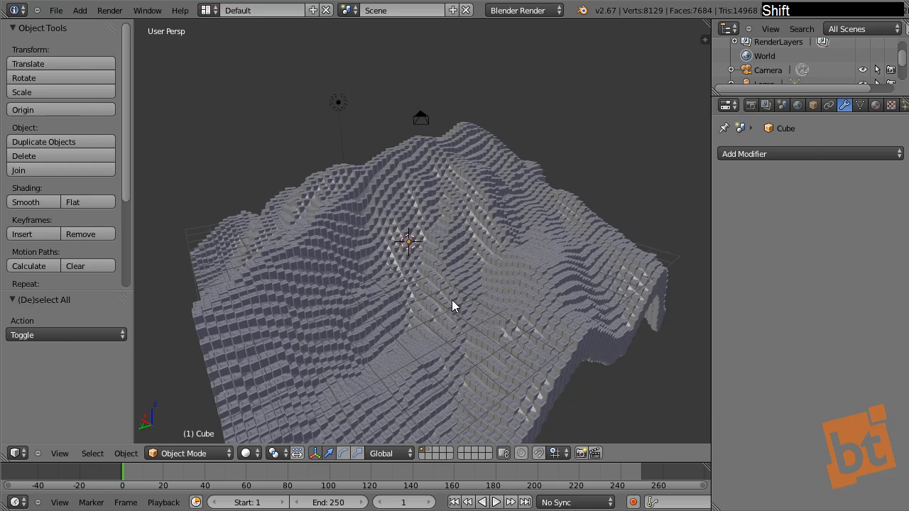
- Show the second layer together with the first and select the Mountains object
middle_click_drag(445, 383, 444, 361, "shift")
left_click(428, 449, "shift")
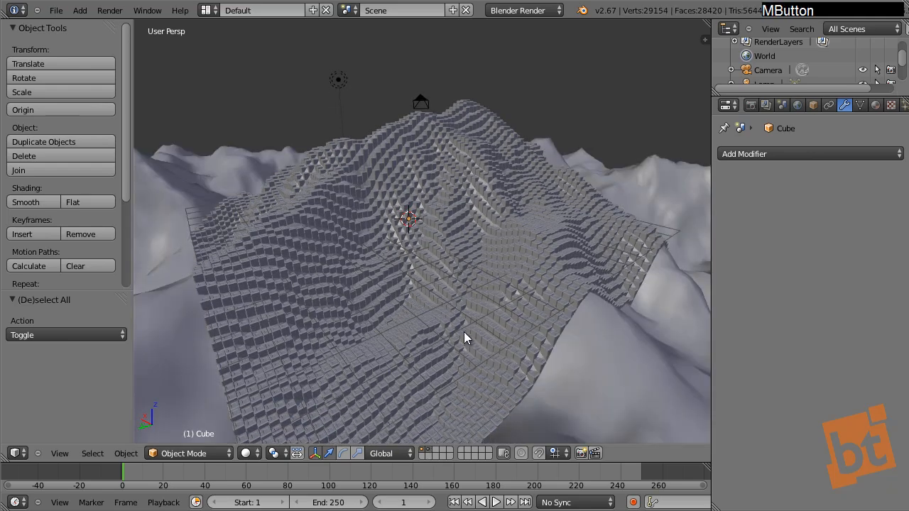
middle_click_drag(464, 331, 556, 272)
right_click(561, 199)
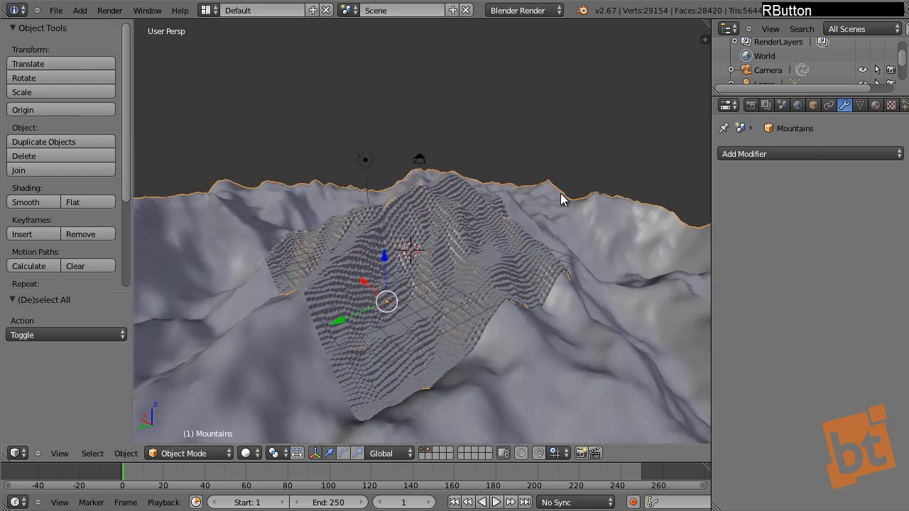
- Try moving the Mountains object along the global X axis to shift the block terrain's shape
key("g")
key("x")
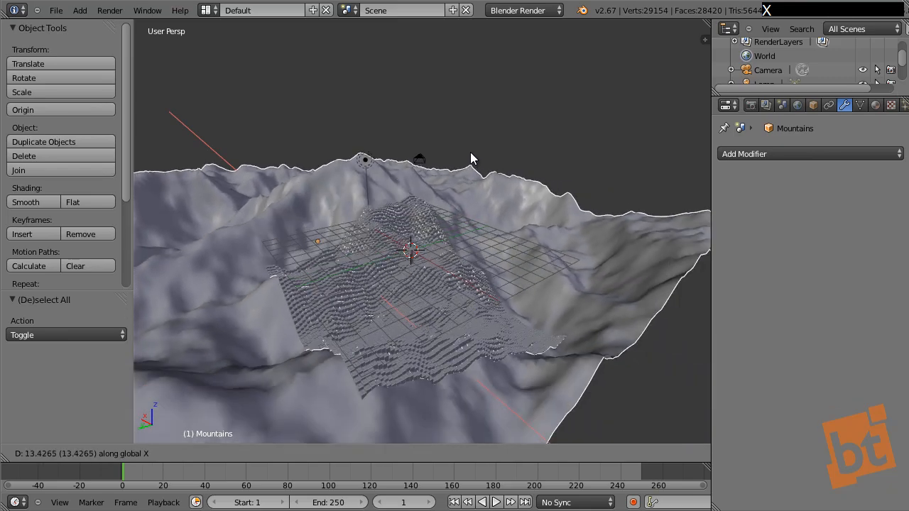
right_click(512, 218)
- Try moving the Mountains object along the global Y axis to shift the shape of the block terrain
middle_click_drag(444, 279, 429, 287)
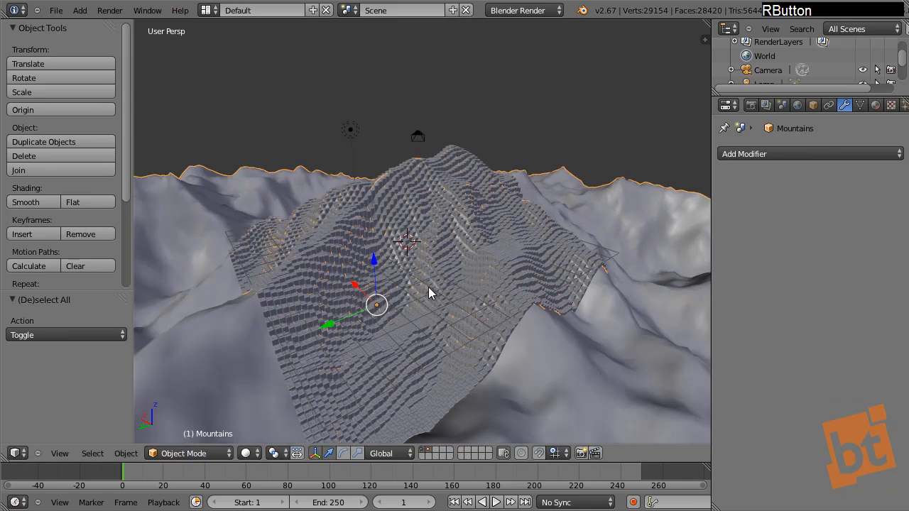
scroll(428, 287, "up", 4)
key("g")
key("y")
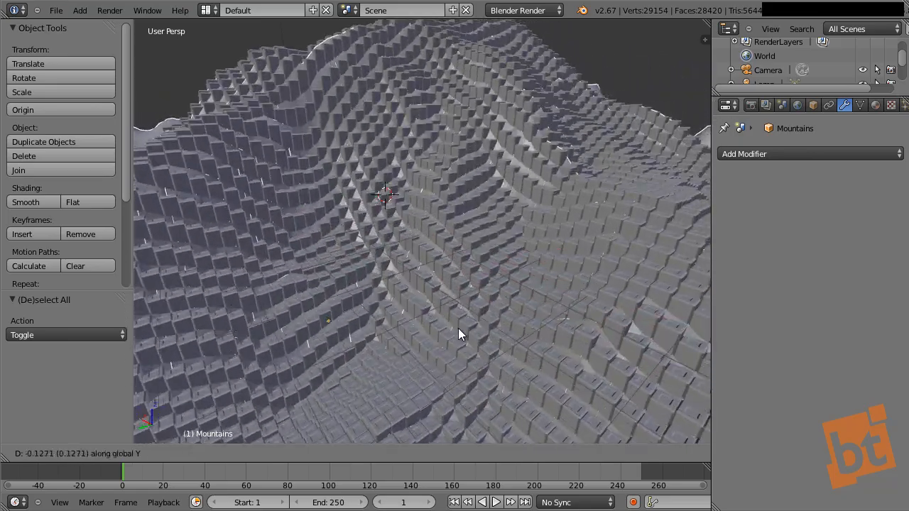
right_click(458, 328)
middle_click_drag(375, 200, 418, 248)
scroll(407, 231, "down", 6)
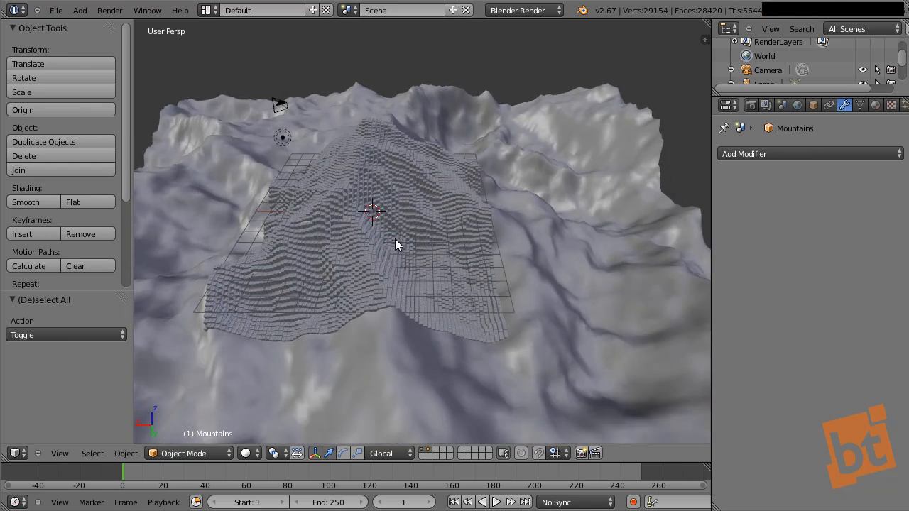
mouse_move(493, 232)
middle_mouse_down("shift")
mouse_move(446, 231)
mouse_move(466, 235)
mouse_move(491, 215)
middle_mouse_up("shift")
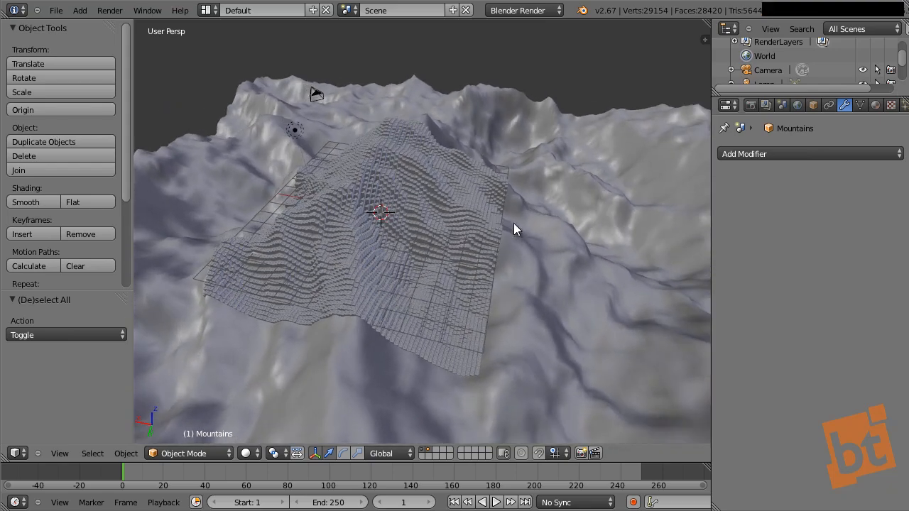
- Add a Monkey mesh at the centre of the block terrain from the top view and scale it by about 2.635
key("KP_7")
key("shift+a")
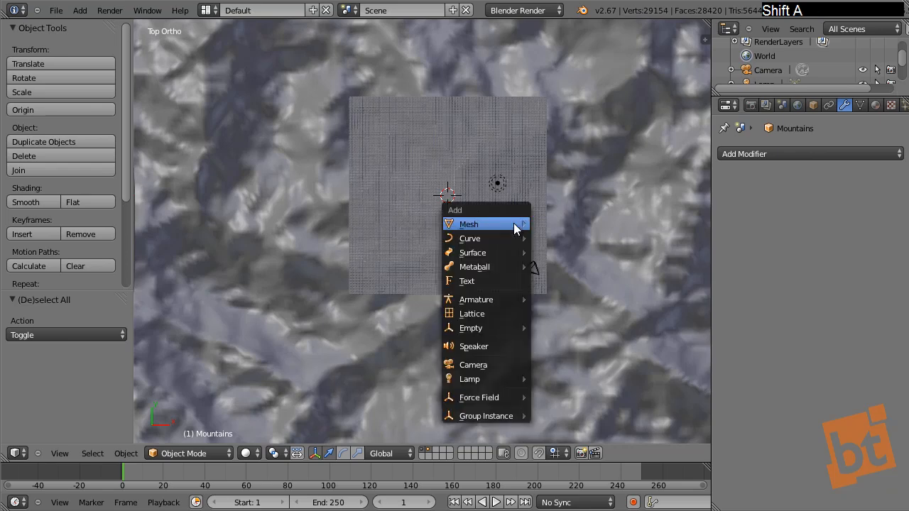
mouse_move(514, 224)
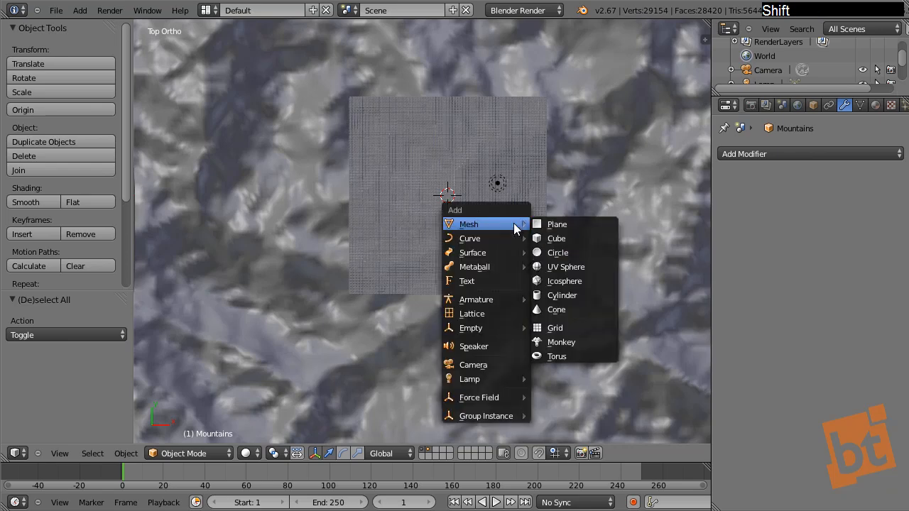
left_click(568, 343)
middle_click_drag(553, 261, 416, 138)
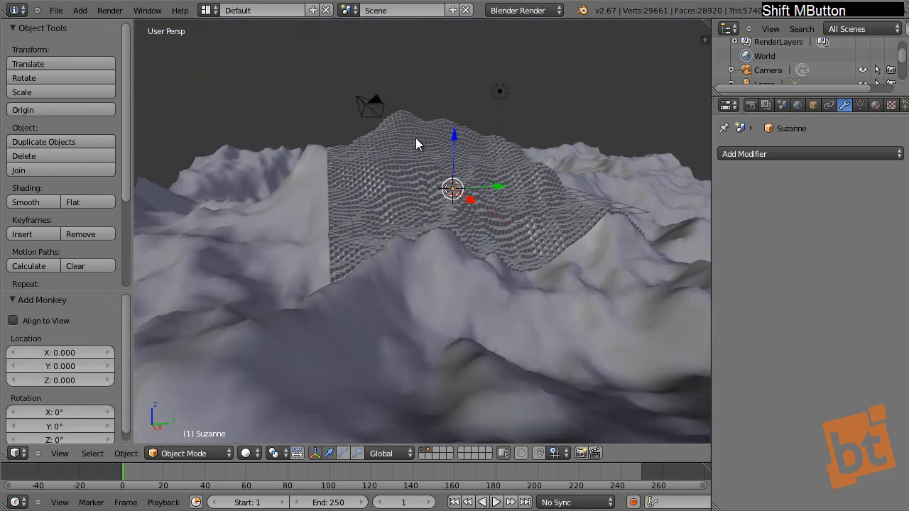
key("z")
key("s")
left_click(599, 101)
- Rotate the monkey about -46 degrees around the global X axis and add a Subdivision Surface modifier to it
key("r")
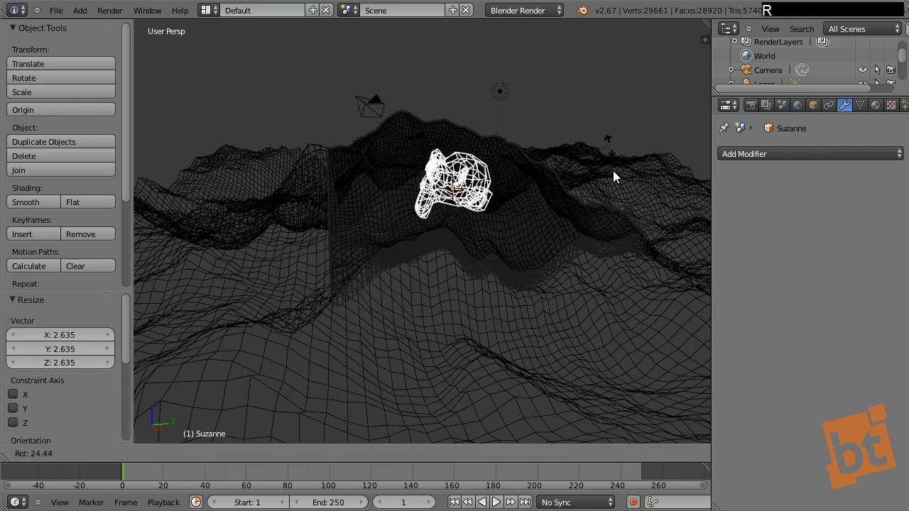
key("x")
left_click(609, 205)
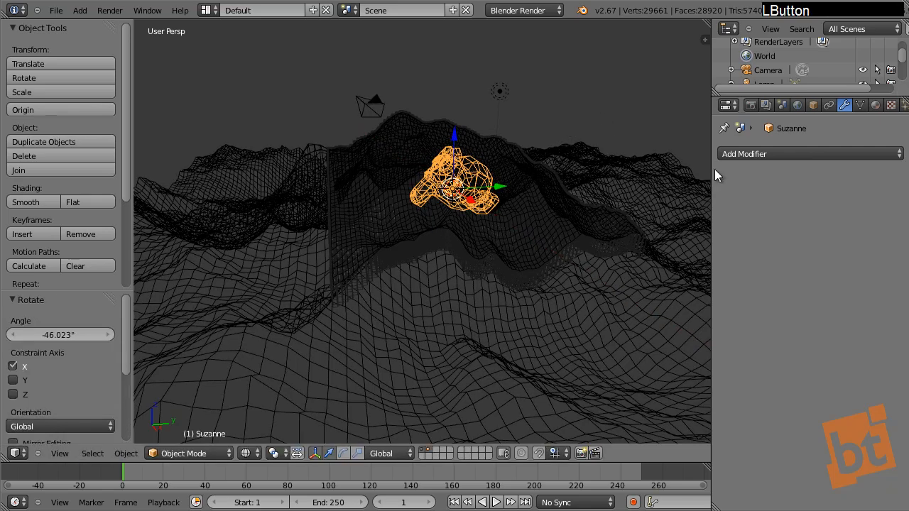
left_click(757, 154)
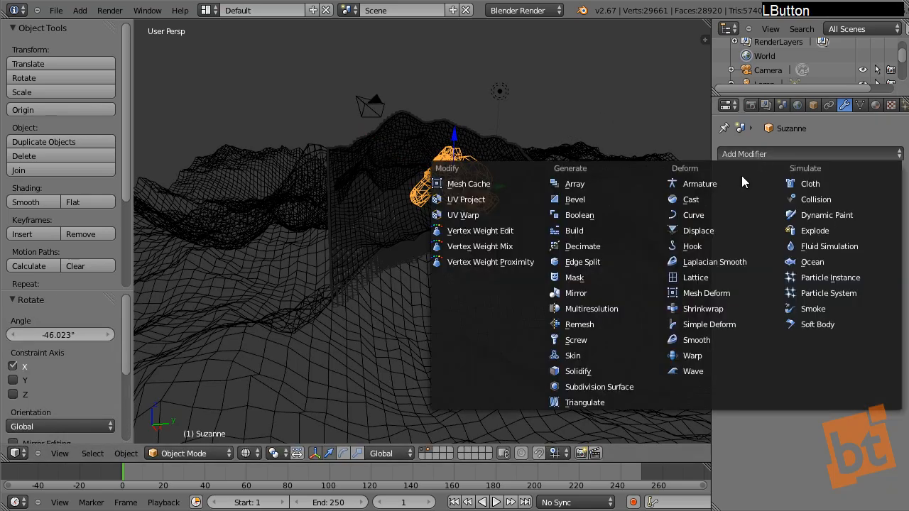
left_click(599, 387)
- Select the block terrain plane and set its Shrinkwrap target to Suzanne
right_click(409, 117)
right_click(409, 116)
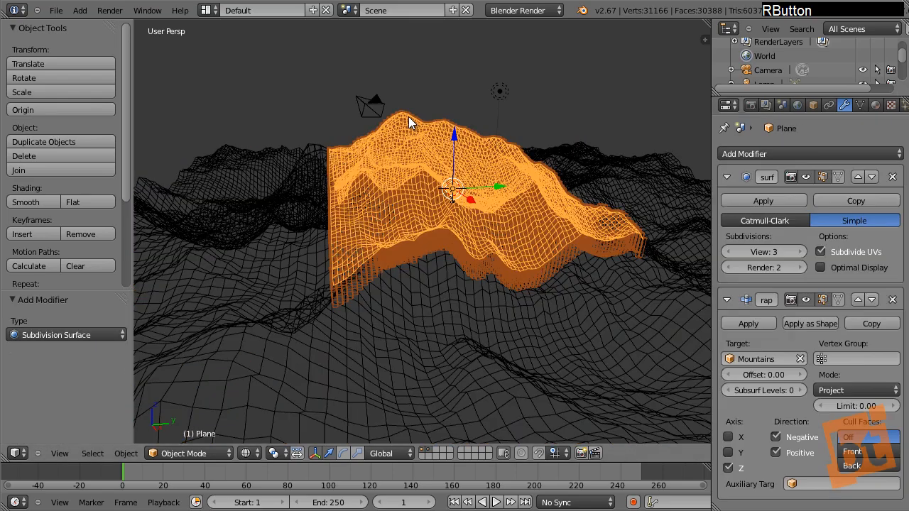
left_click(758, 359)
left_click(744, 242)
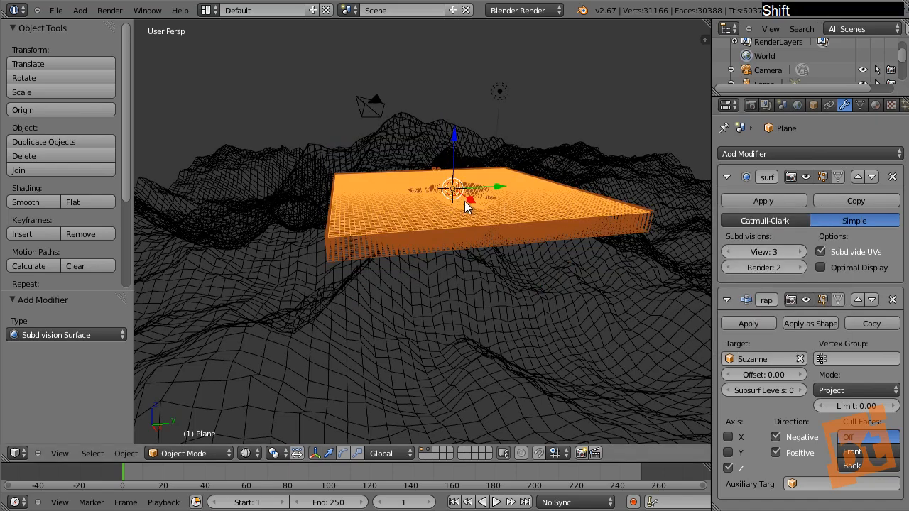
- Return to solid shading and hide the second layer to reveal the monkey-shaped blocks on the plane
middle_click_drag(464, 201, 512, 223)
key("z")
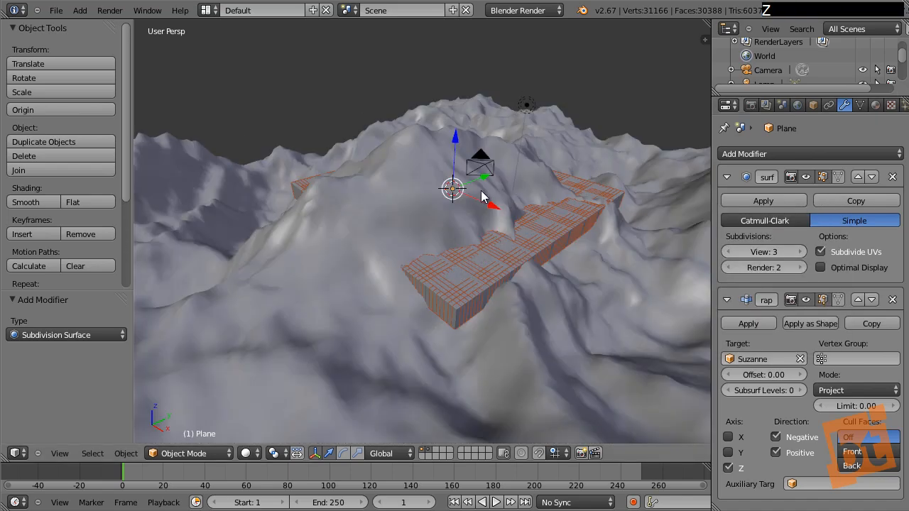
left_click(430, 451, "shift")
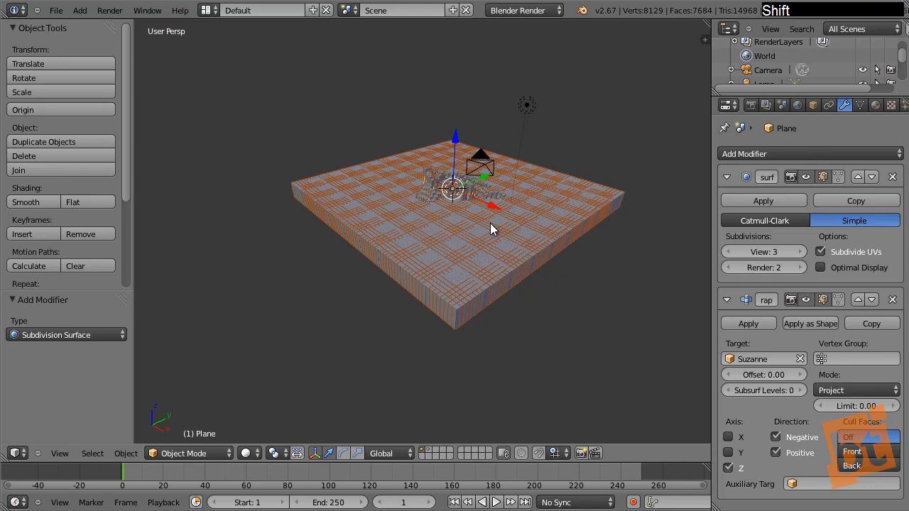
scroll(438, 167, "up", 3)
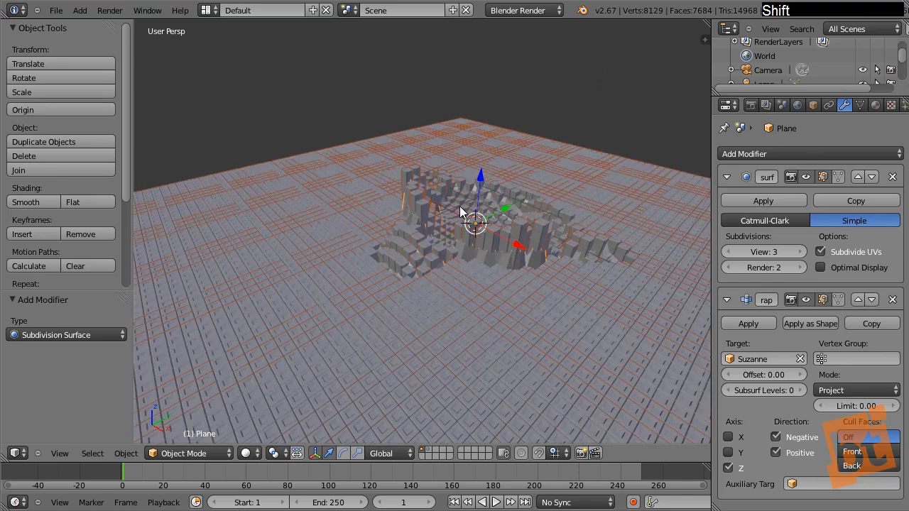
- Turn off the Negative projection direction of the plane's Shrinkwrap modifier and inspect the blocks from above and below
left_click(776, 437)
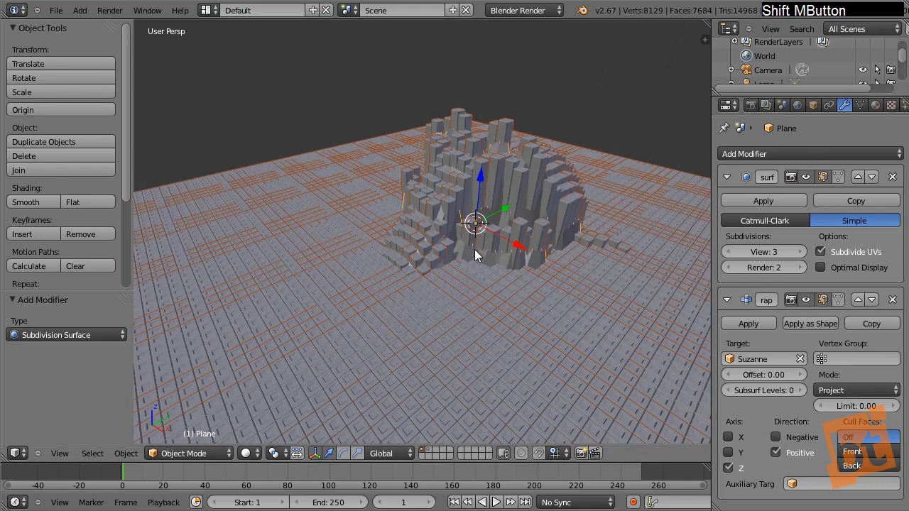
middle_click_drag(476, 250, 428, 227, "shift")
middle_click_drag(473, 317, 409, 459, "shift")
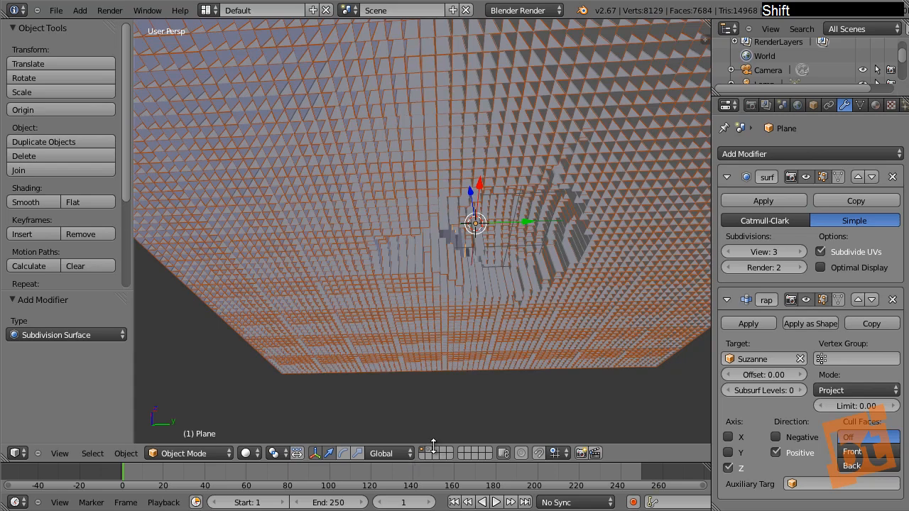
- Show the second layer to select the Suzanne monkey beneath the plane, then hide that layer again
left_click(431, 451, "shift")
right_click(523, 255)
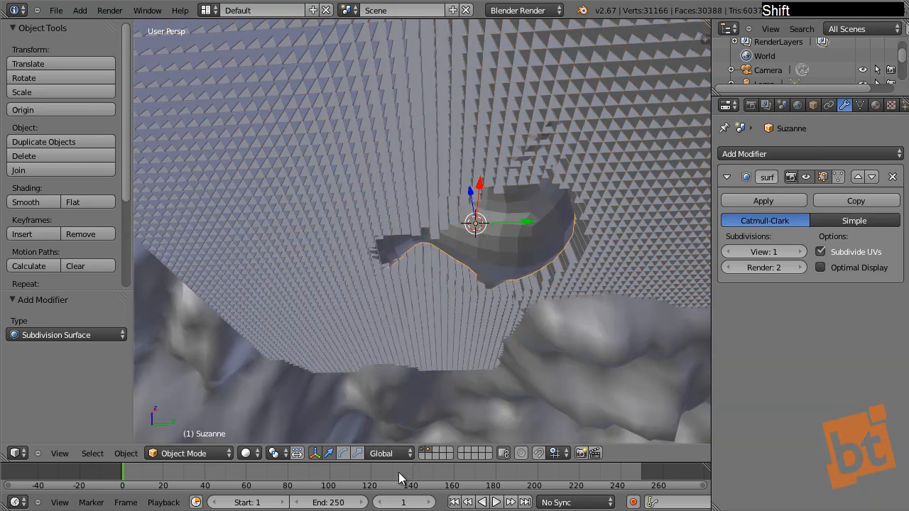
left_click(424, 452, "shift")
left_click(424, 451, "shift")
left_click(431, 452, "shift")
middle_click_drag(481, 208, 523, 299)
- Show the second layer again and try rotating the Suzanne monkey to reshape the blocks
key("r")
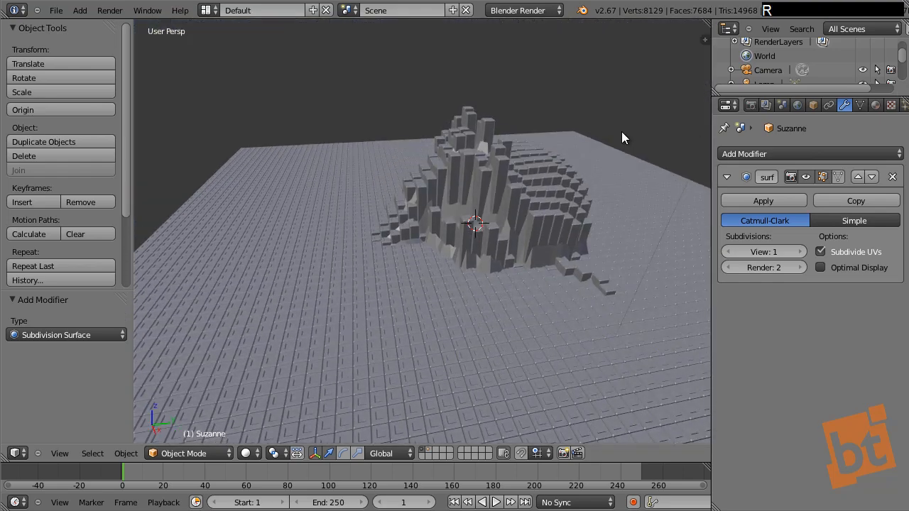
left_click(431, 453, "shift")
key("r")
right_click(599, 195)
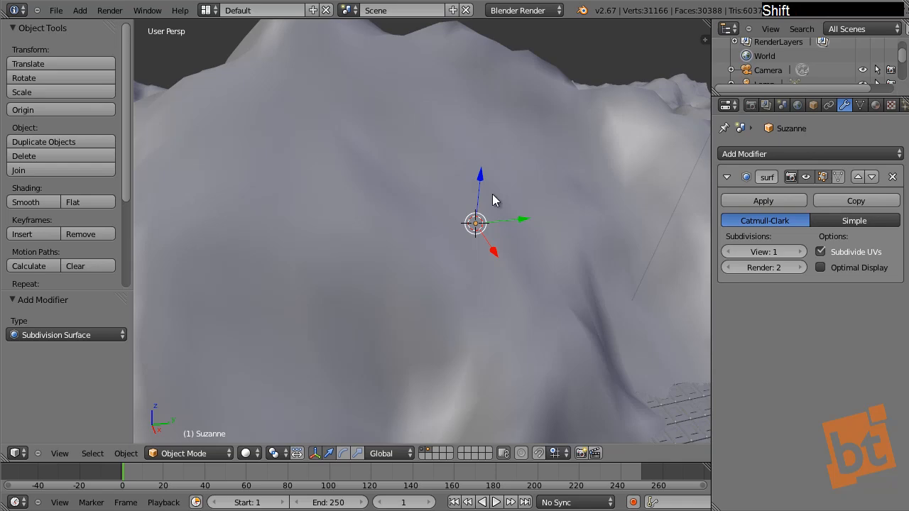
- Hide the mountain mesh so the plane and the monkey head can be worked on
right_click(492, 78)
key("h")
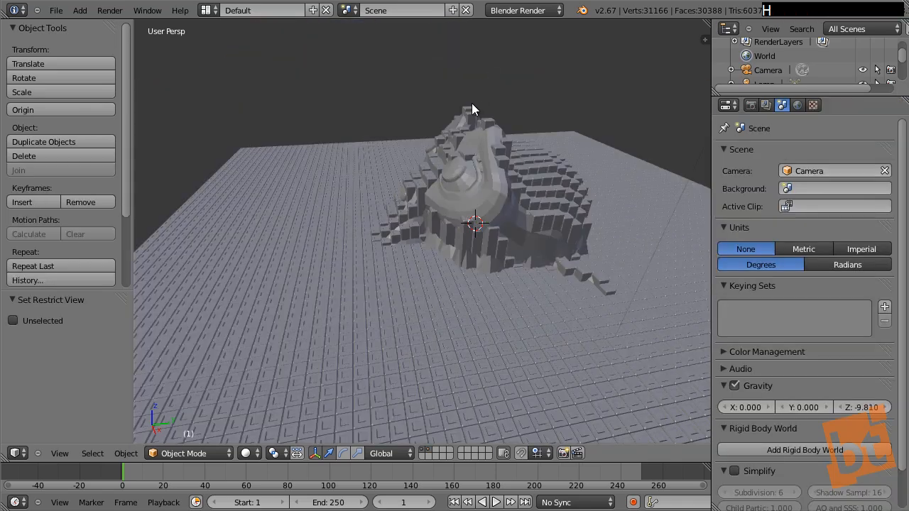
mouse_move(438, 237)
middle_mouse_down("shift")
mouse_move(483, 234)
mouse_move(450, 241)
mouse_move(494, 210)
middle_mouse_up("shift")
- Move Suzanne up about 0.25 units along the global Z axis
right_click(518, 208)
key("r")
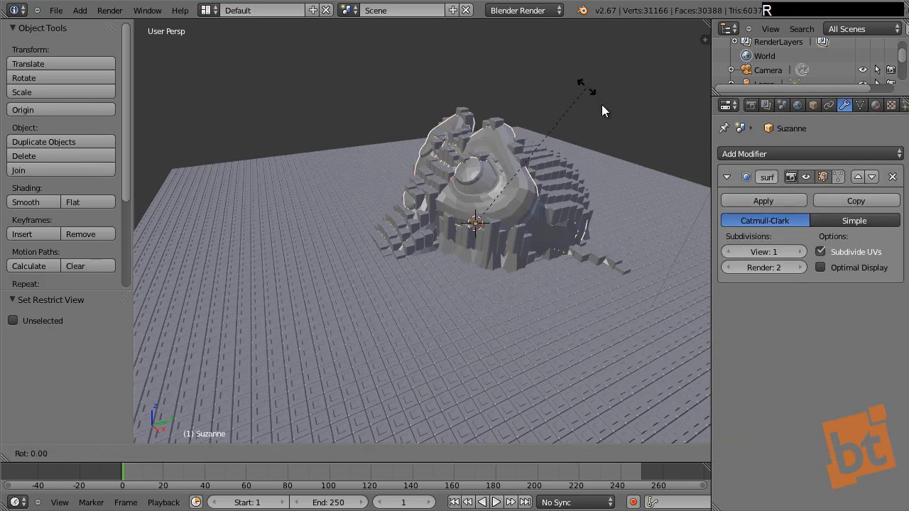
right_click(607, 189)
key("g")
key("z")
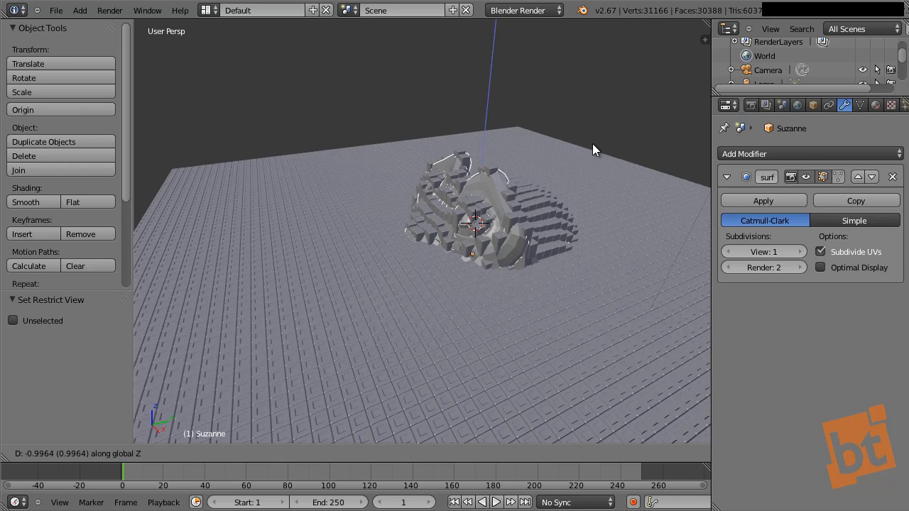
left_click(590, 100)
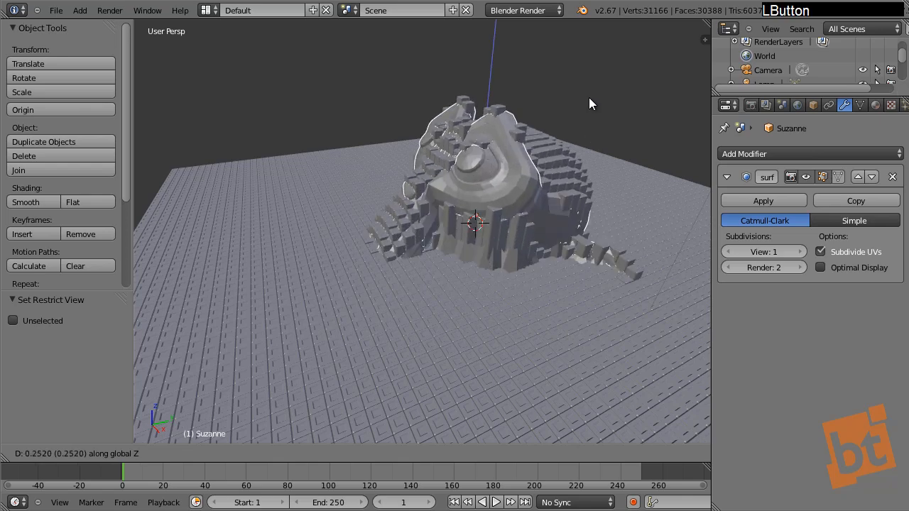
- Rotate Suzanne about 26.3° in the view plane, and about -19.5° around the global Z axis
key("r")
left_click(613, 97)
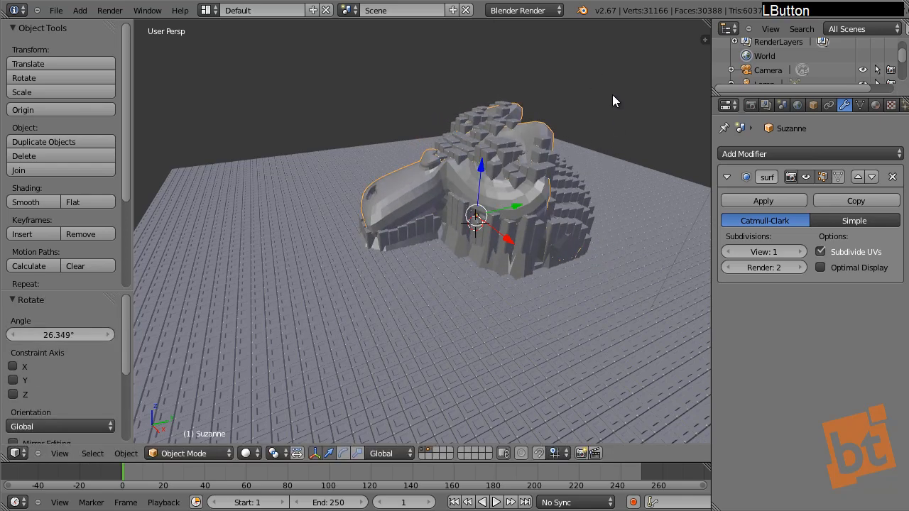
key("r")
key("z")
left_click(558, 150)
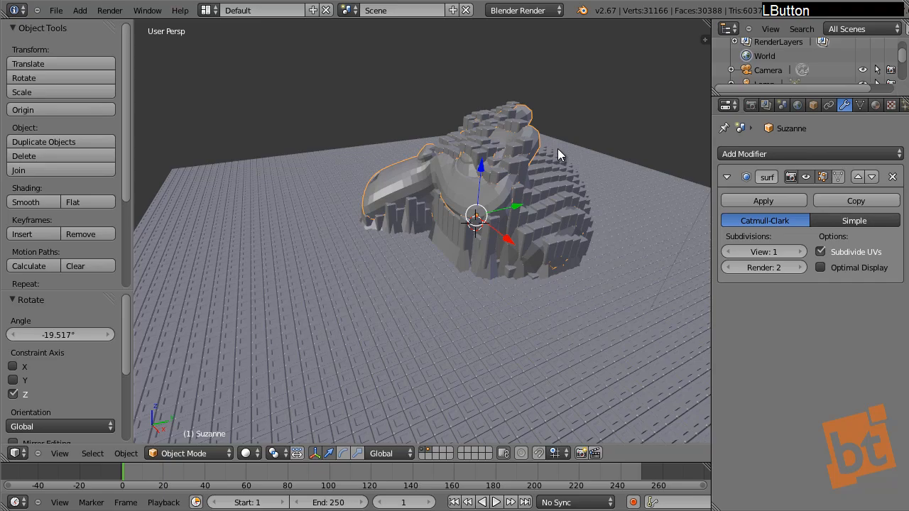
- Hide Suzanne and examine the shape projected onto the plane from several angles
key("h")
key("r")
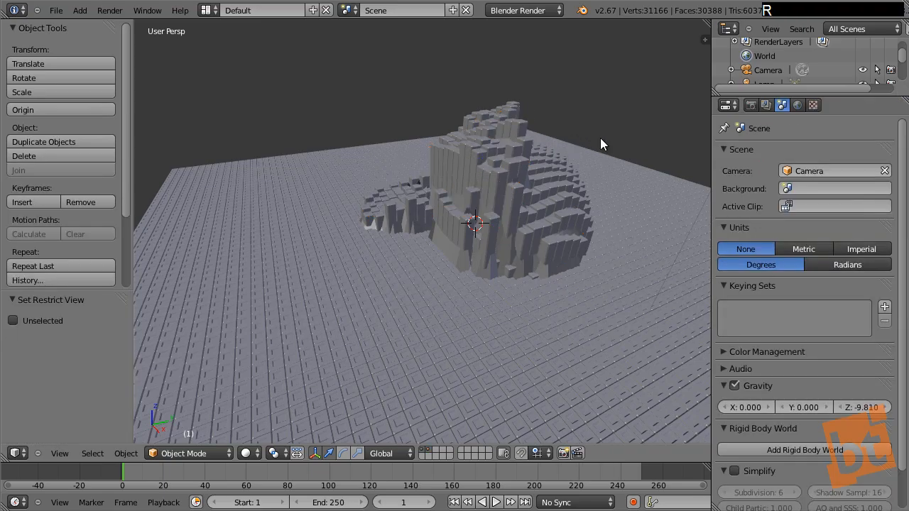
middle_click_drag(476, 183, 535, 182, "shift")
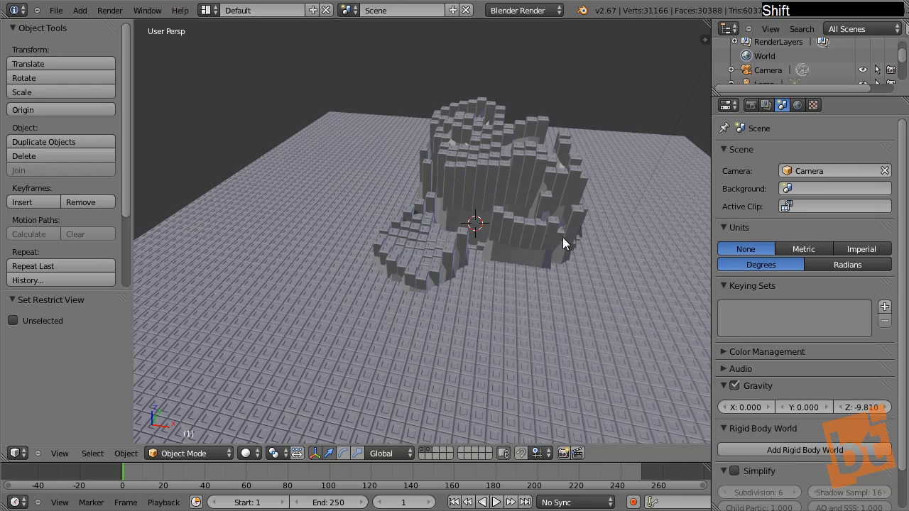
middle_click_drag(563, 237, 487, 240, "shift")
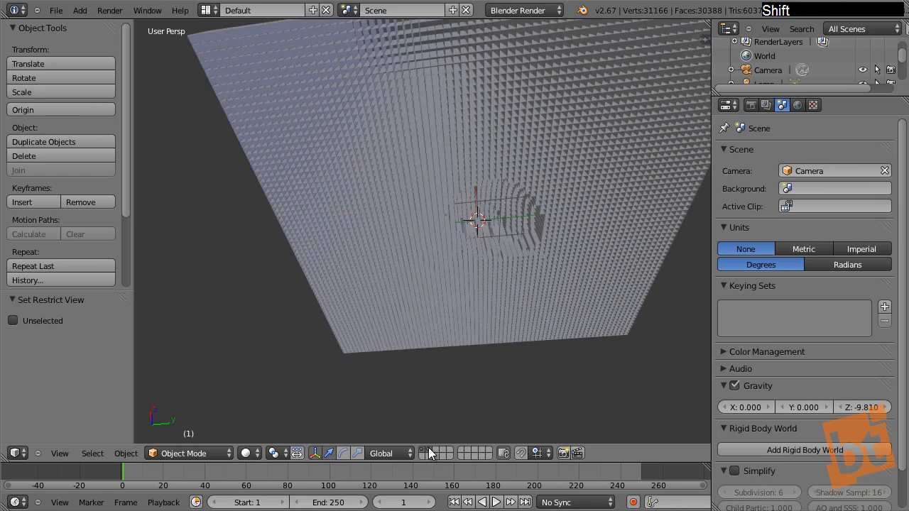
- Reveal all hidden objects and delete Suzanne
key("alt+h")
right_click(494, 210)
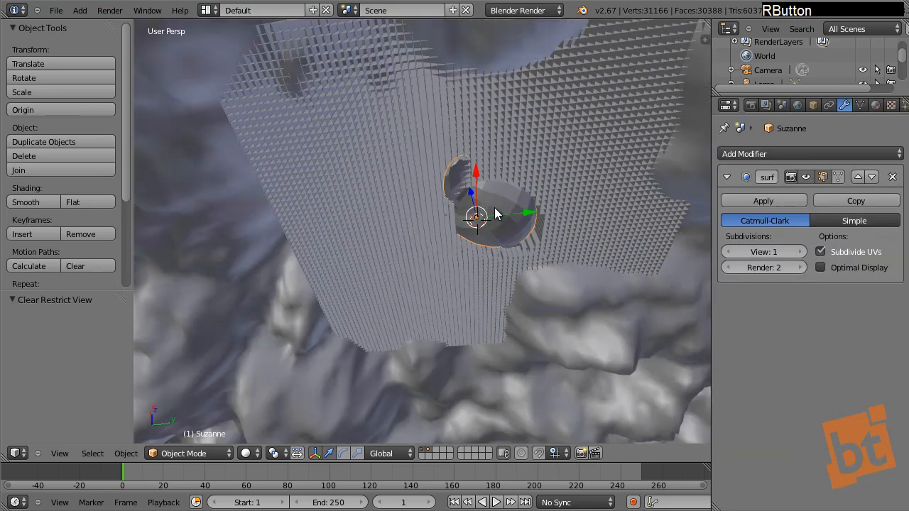
key("x")
left_click(495, 211)
- Set Mountains as the target of the plane's Shrinkwrap modifier, using wireframe display to see the plane and returning to solid shading
middle_click_drag(447, 152, 329, 365, "shift")
right_click(296, 350)
right_click(237, 361)
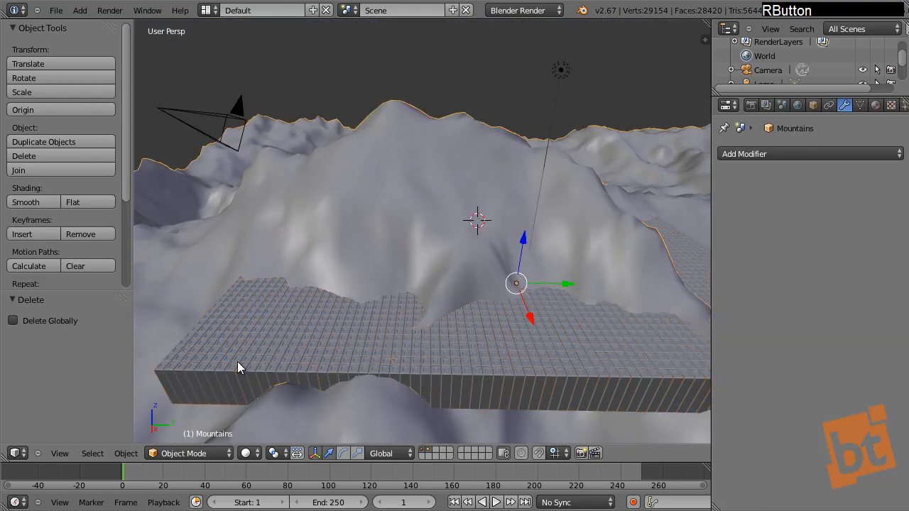
right_click(296, 341)
key("z")
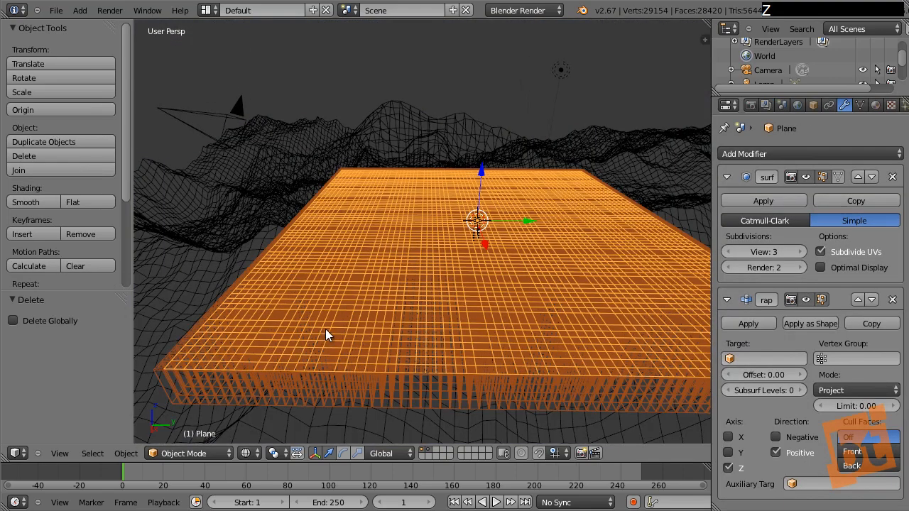
left_click(746, 358)
left_click(753, 226)
mouse_move(440, 256)
middle_mouse_down("shift")
mouse_move(451, 274)
mouse_move(471, 278)
middle_mouse_up("shift")
key("a")
key("z")
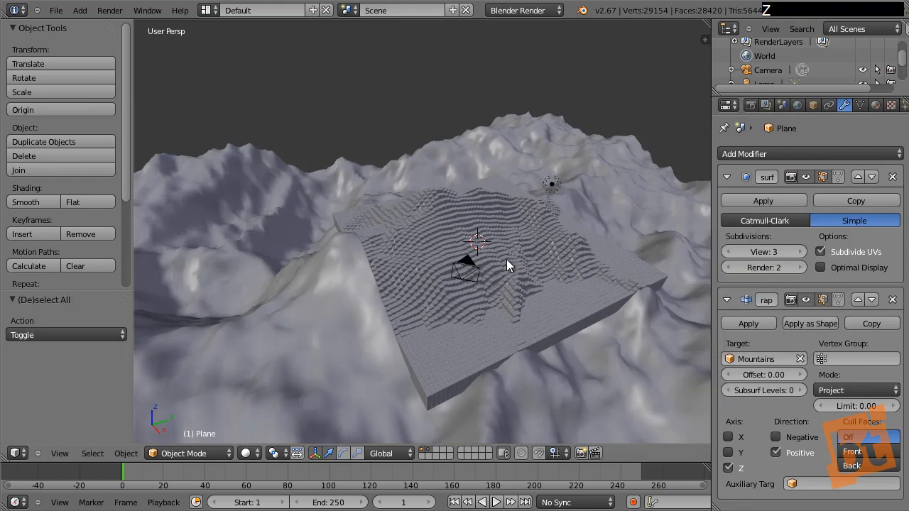
- Make the plane's Shrinkwrap modifier project only in the negative direction by enabling Negative and disabling Positive
left_click(776, 437)
left_click(775, 452)
middle_click_drag(431, 302, 467, 222, "shift")
- Enable automatic keyframing and move the Mountains object about -19.9 units along the Y axis at frame 1
right_click(468, 165)
middle_click_drag(468, 166, 526, 271)
middle_click_drag(416, 283, 432, 263, "shift")
scroll(414, 276, "down", 2)
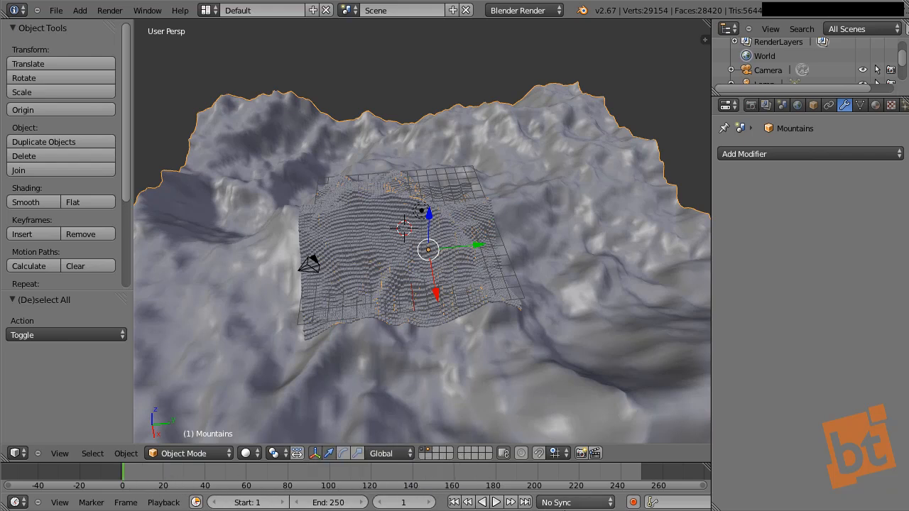
left_click(629, 502)
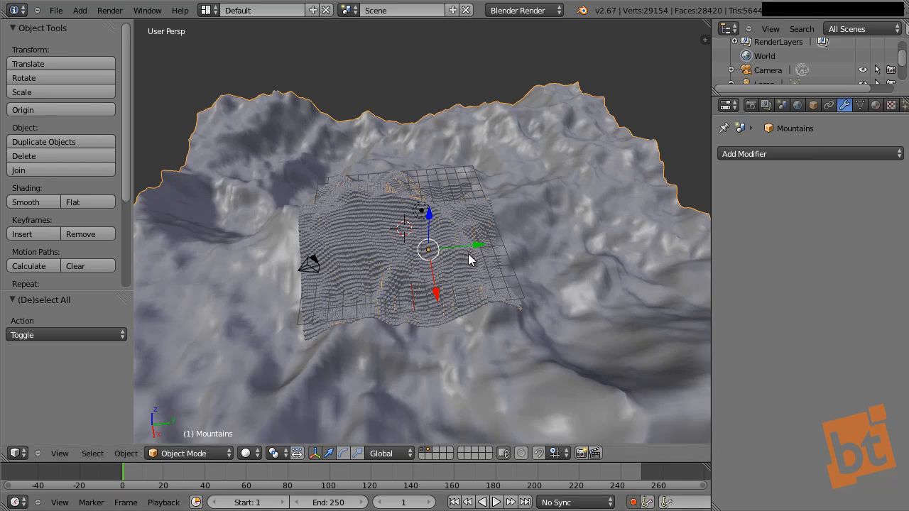
left_click_drag(483, 244, 264, 274)
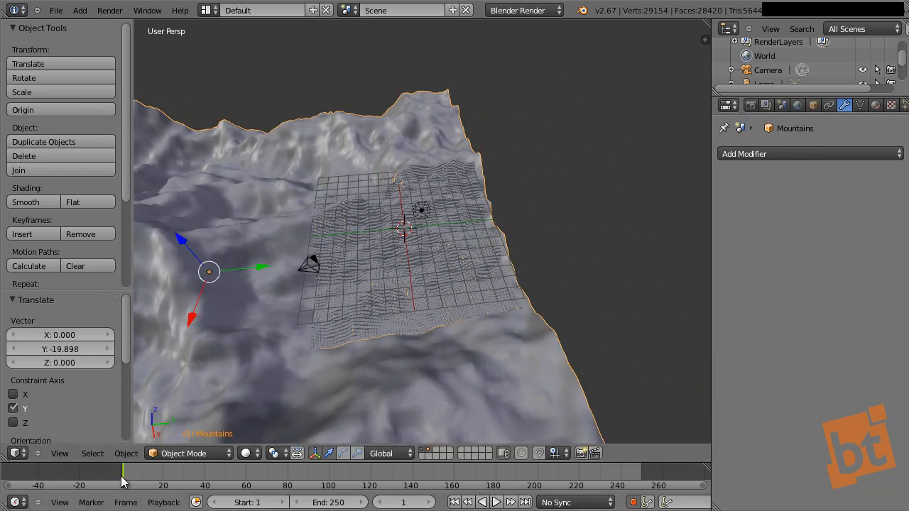
- At frame 100, move the Mountains object about 33.3 units along Y, and advance the timeline to frame 110
left_click_drag(131, 479, 331, 481)
left_click_drag(257, 269, 583, 302)
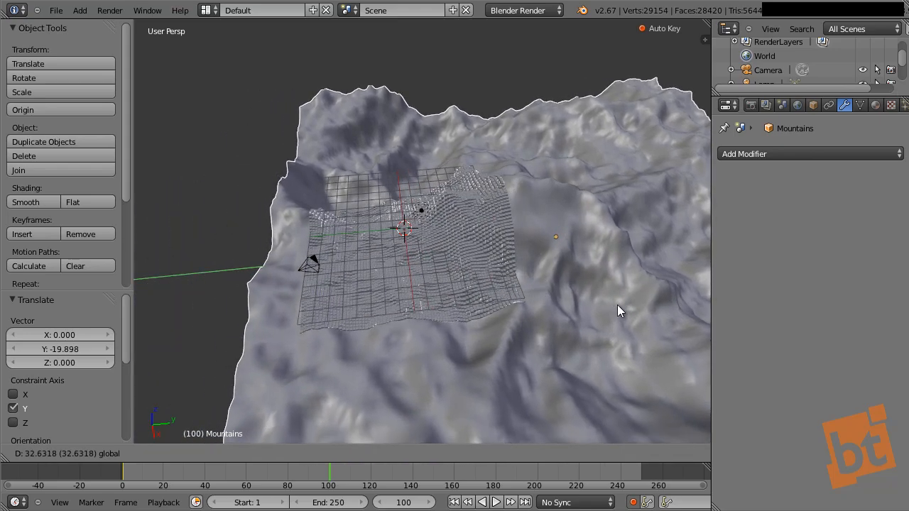
left_click(617, 305)
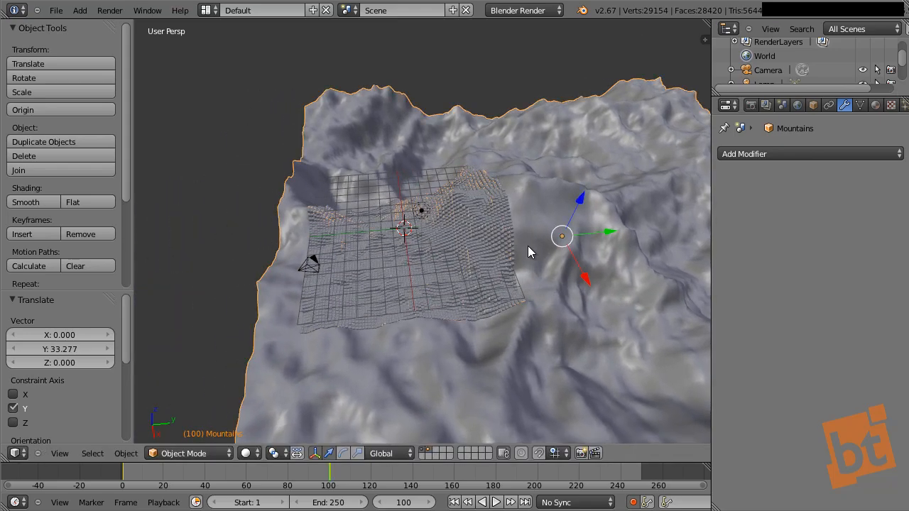
middle_click_drag(529, 249, 375, 279)
middle_click_drag(416, 317, 345, 328)
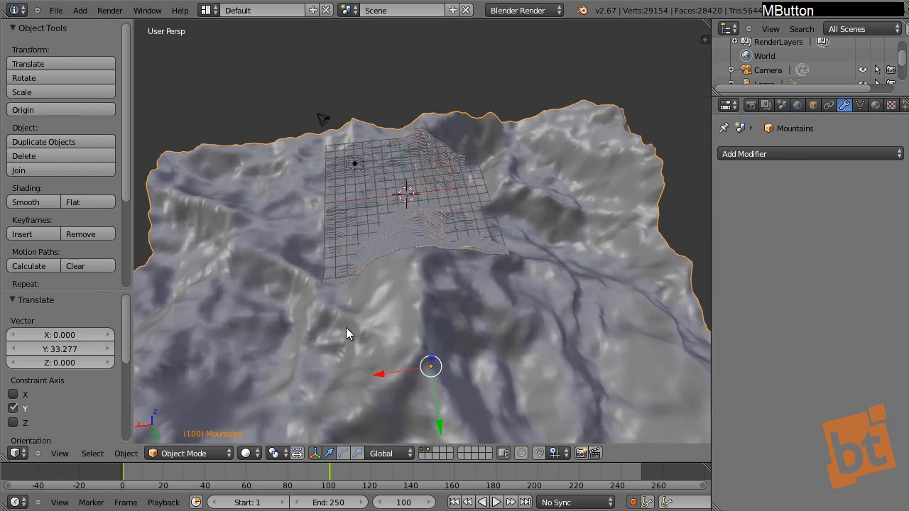
left_click(334, 474)
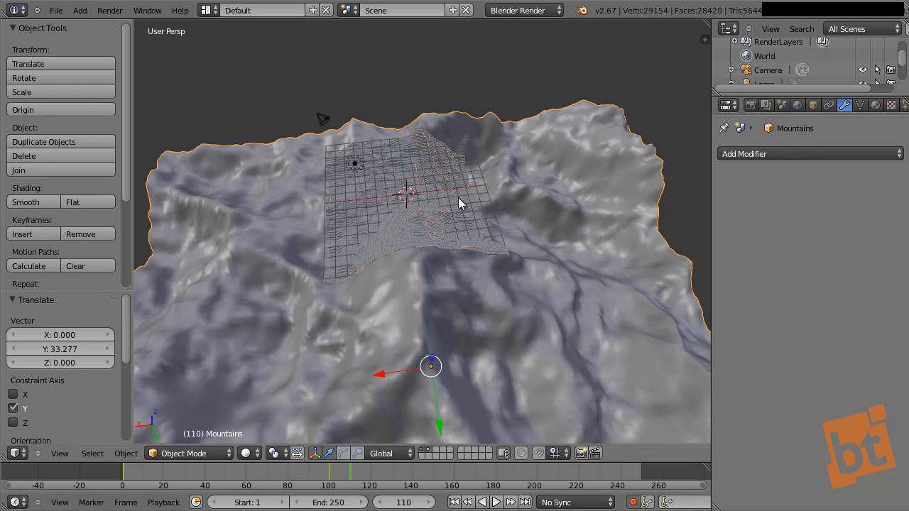
key("g")
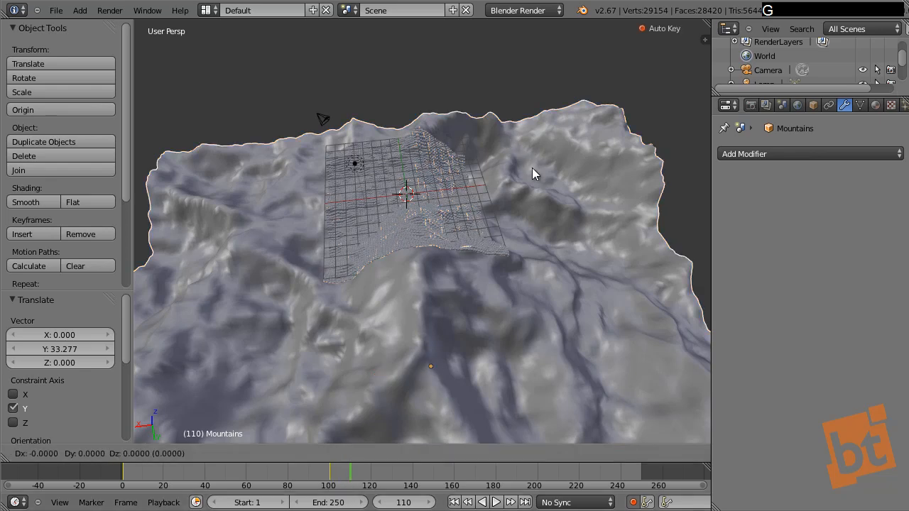
key("y")
right_click(517, 168)
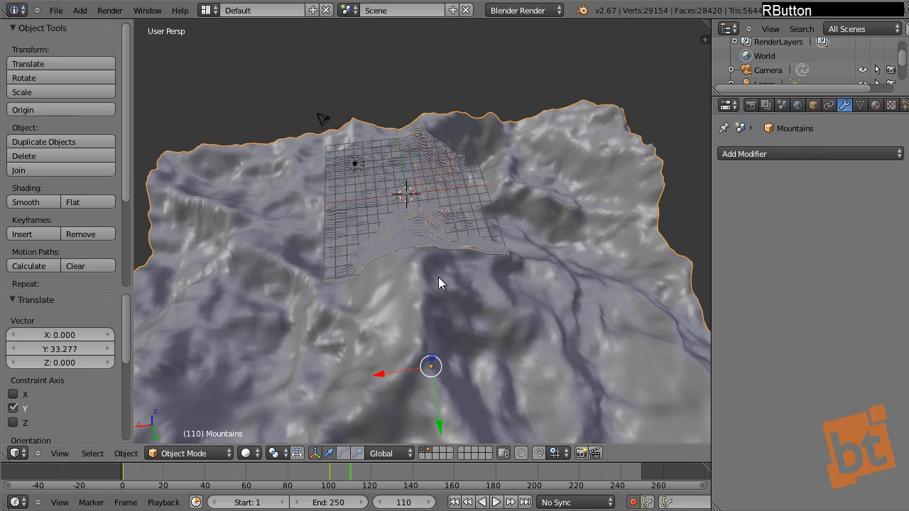
left_click_drag(383, 375, 379, 374, "shift")
right_click(378, 374, "shift")
- Insert a LocRotScale keyframe for Mountains at frame 110, and move it about 6.3 units along X at frame 160
key("i")
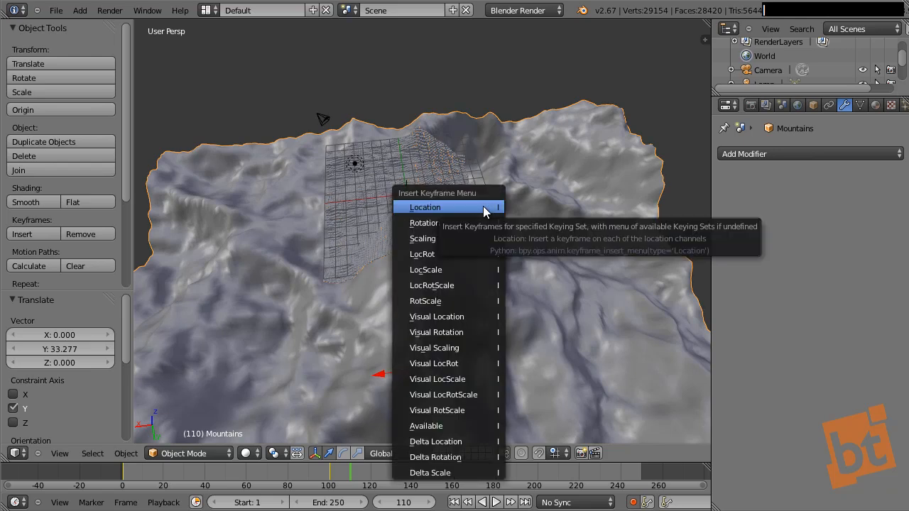
left_click(456, 283)
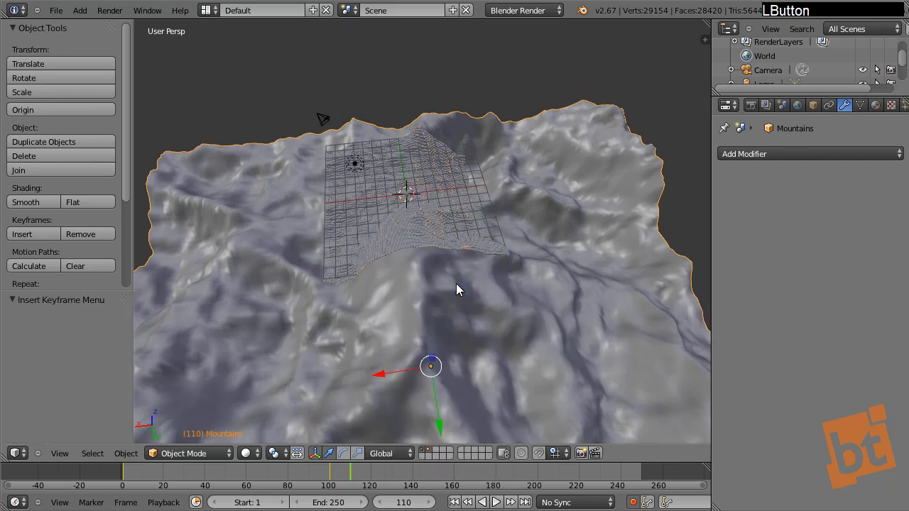
left_click_drag(355, 477, 463, 483)
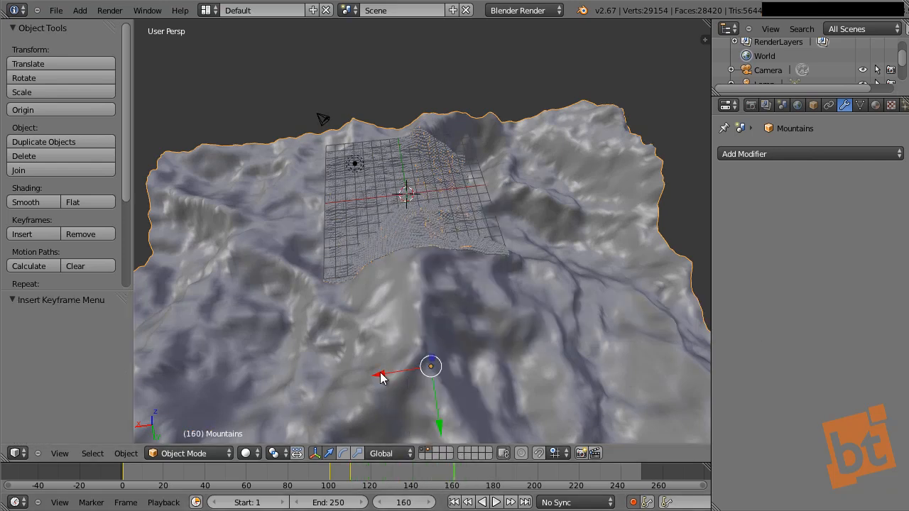
left_click_drag(380, 376, 304, 381)
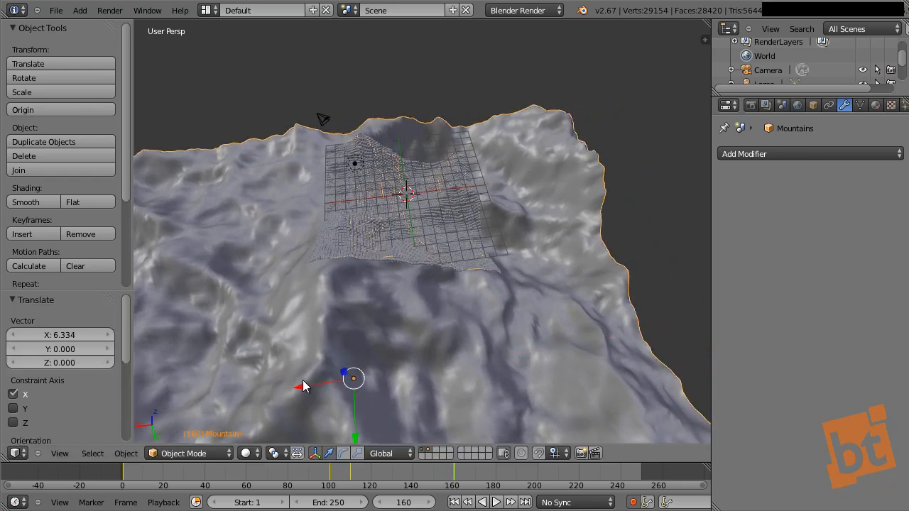
middle_click_drag(466, 163, 426, 299, "shift")
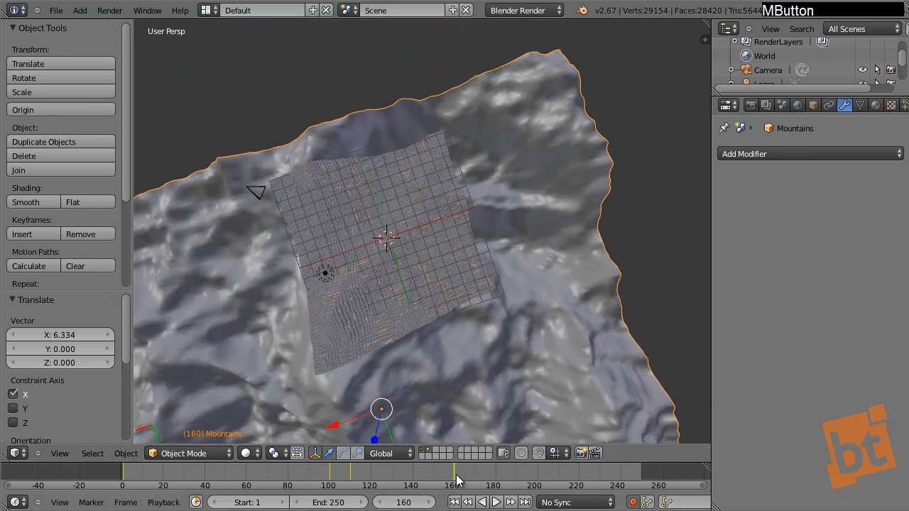
- Insert a holding keyframe for the Mountains object at frame 170
left_click(473, 481)
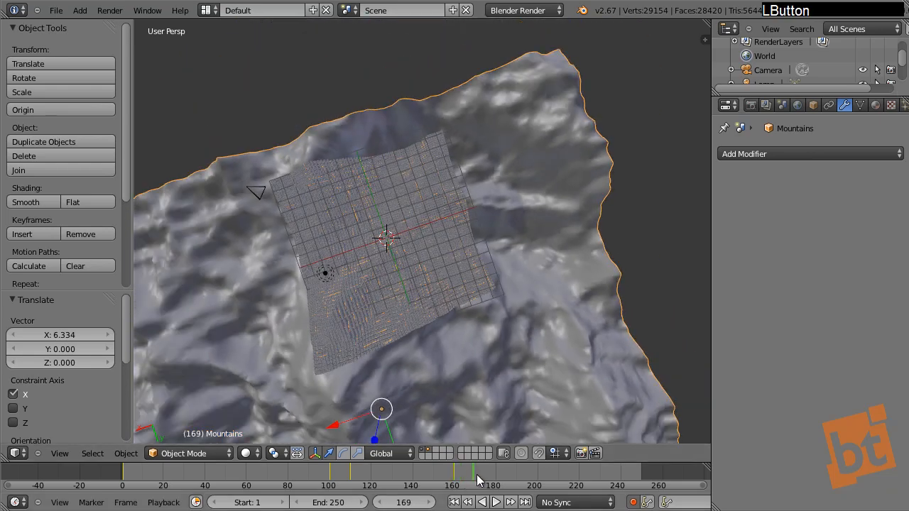
key("i")
left_click(471, 270)
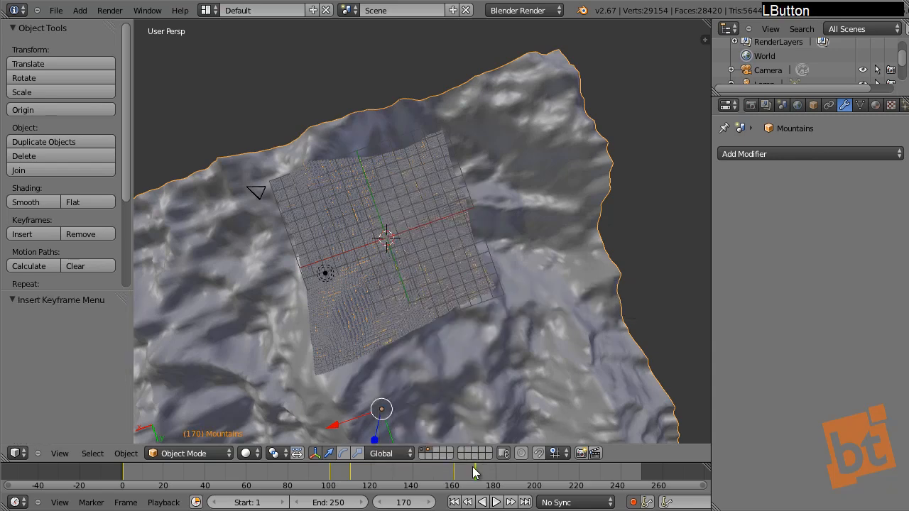
- At frame 220, rotate the Mountains object about -90.9° around global Z, using the 3D cursor as pivot
left_click_drag(473, 467, 579, 486)
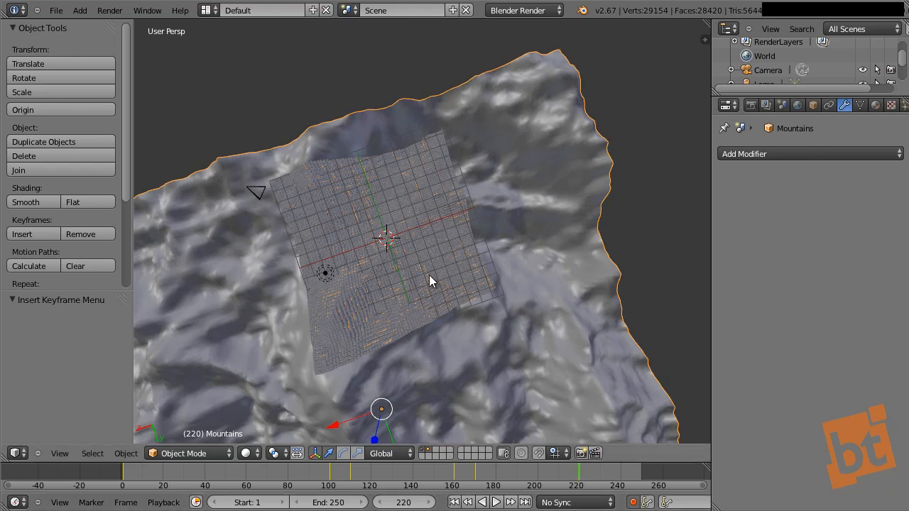
key("period")
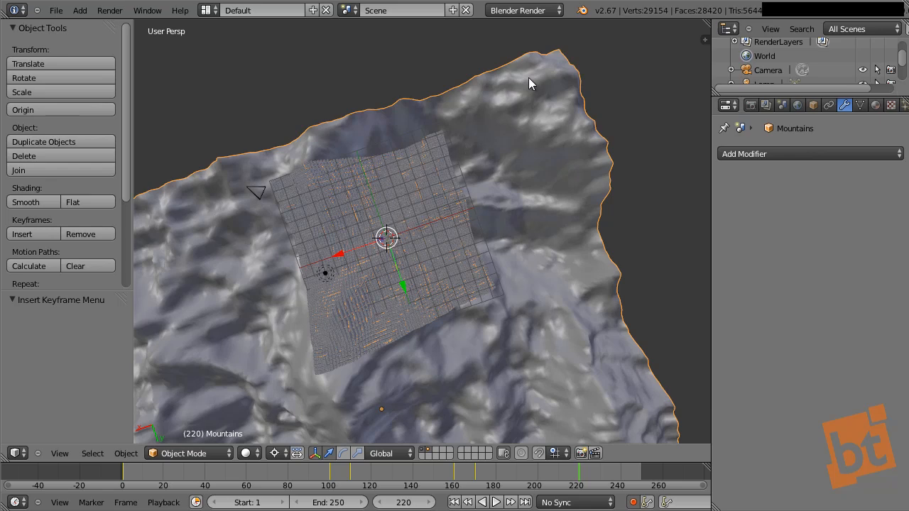
key("r")
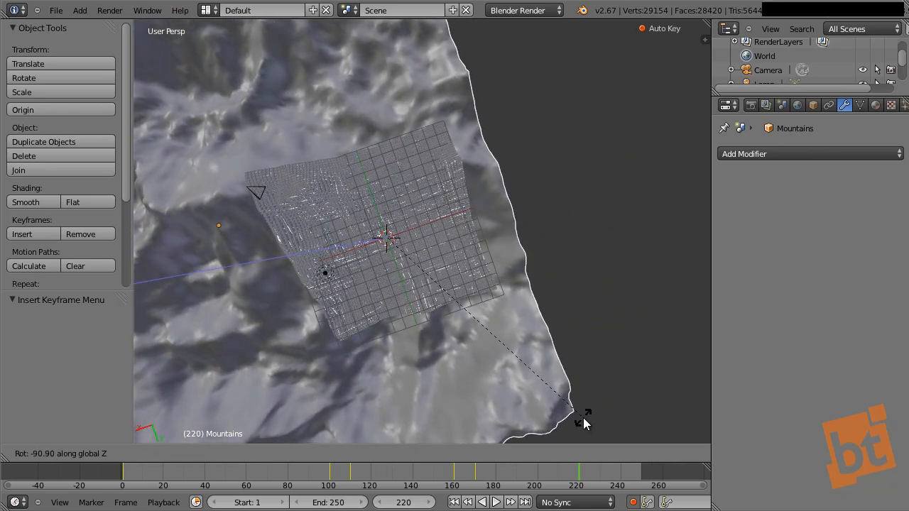
left_click(584, 420)
middle_click_drag(389, 285, 703, 264)
middle_click_drag(703, 265, 625, 398)
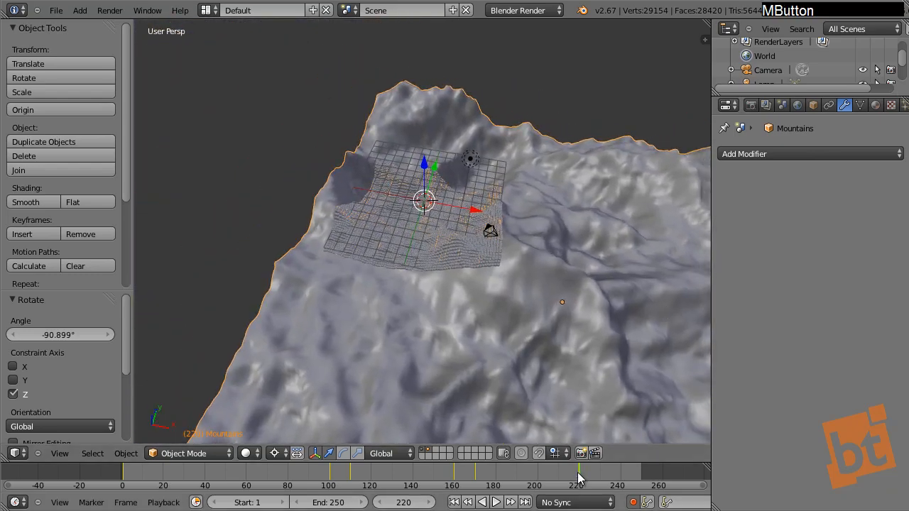
- Return the timeline to frame 0 and maximize the 3D view around the shrinkwrapped plane
left_click_drag(579, 477, 104, 483)
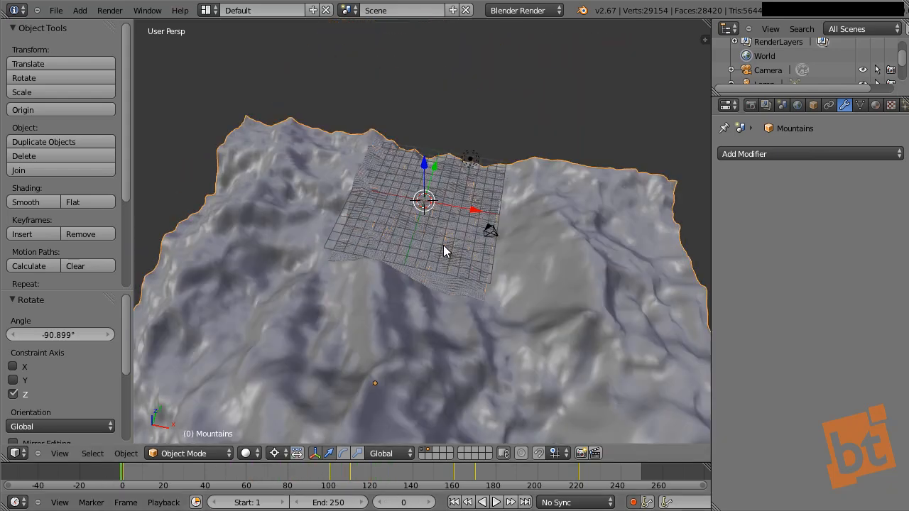
key("shift+space")
middle_click_drag(523, 246, 538, 213, "shift")
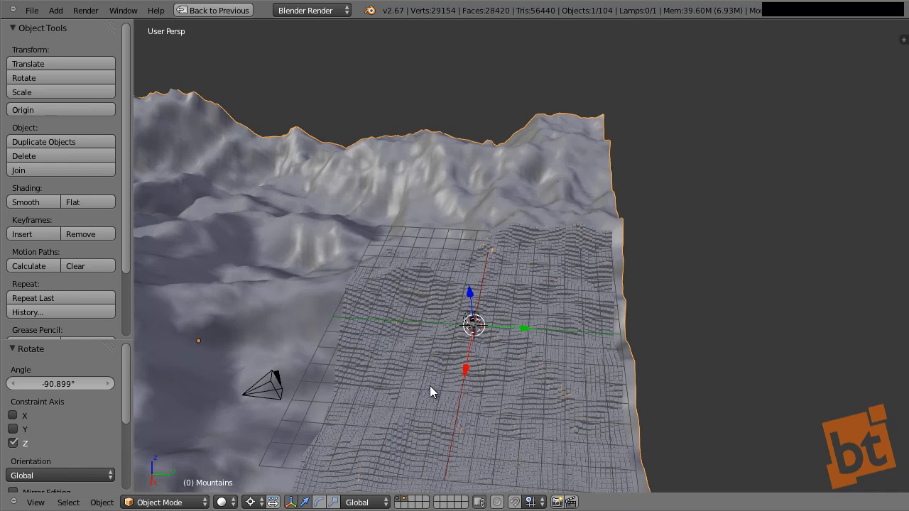
- Switch the scene layers so that only layer 1 with the stepped cubes is shown, hiding the Mountains layer
key("2")
key("1")
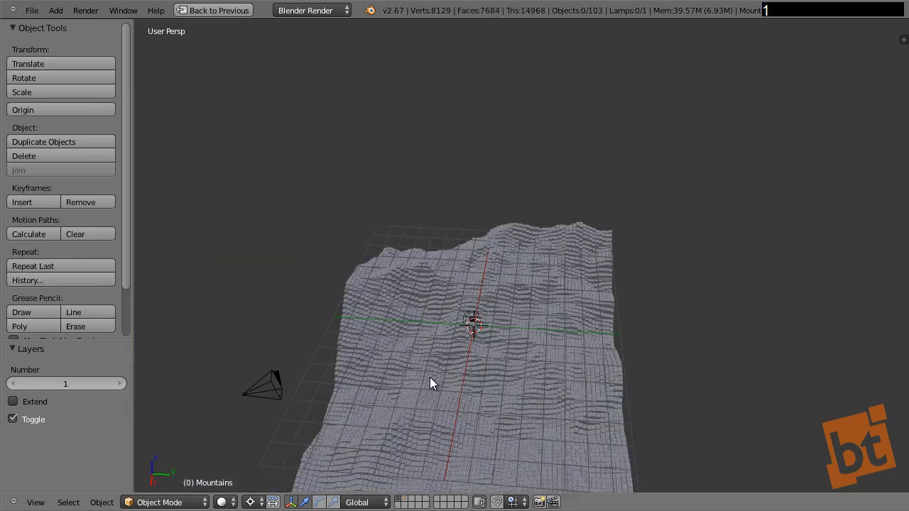
key("shift+2")
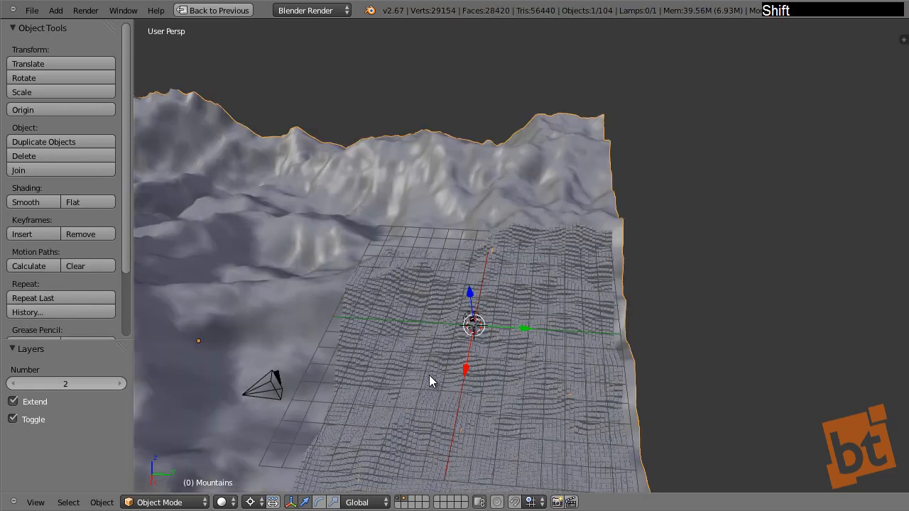
key("shift+2")
key("shift+2")
key("shift+2")
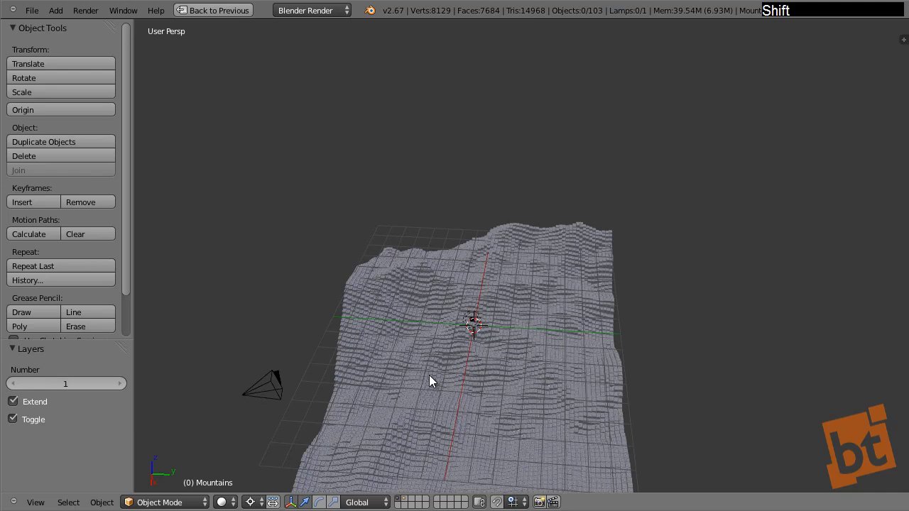
key("1")
- Enable the Only Render display option for the 3D view
middle_click_drag(517, 368, 509, 362, "shift")
key("n")
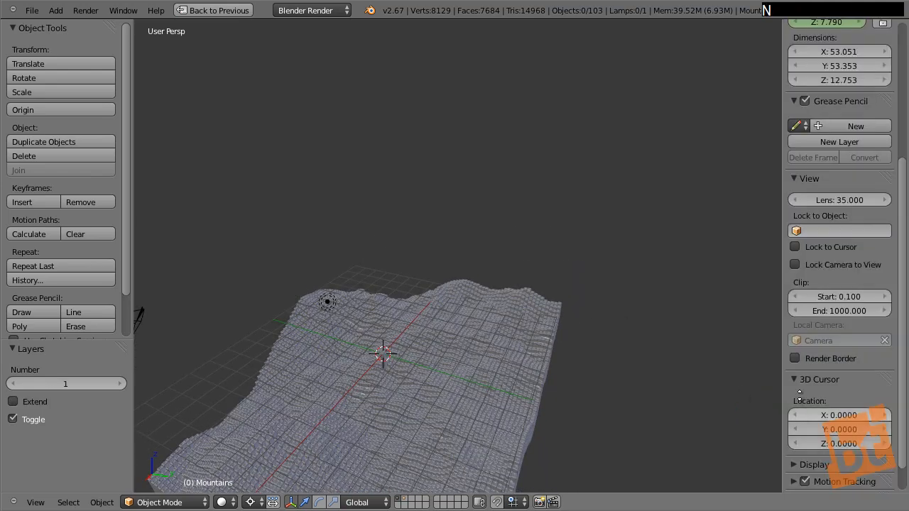
middle_click_drag(801, 310, 801, 278)
left_click(794, 433)
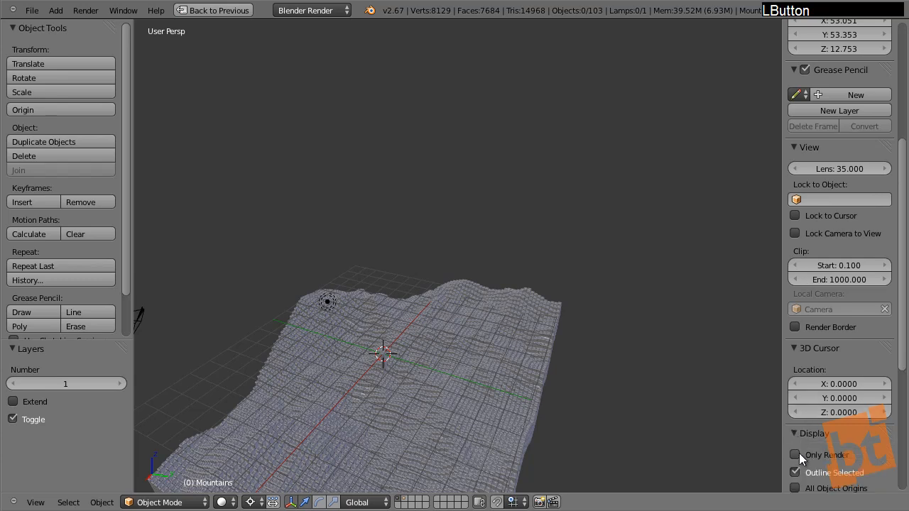
left_click(797, 455)
key("space")
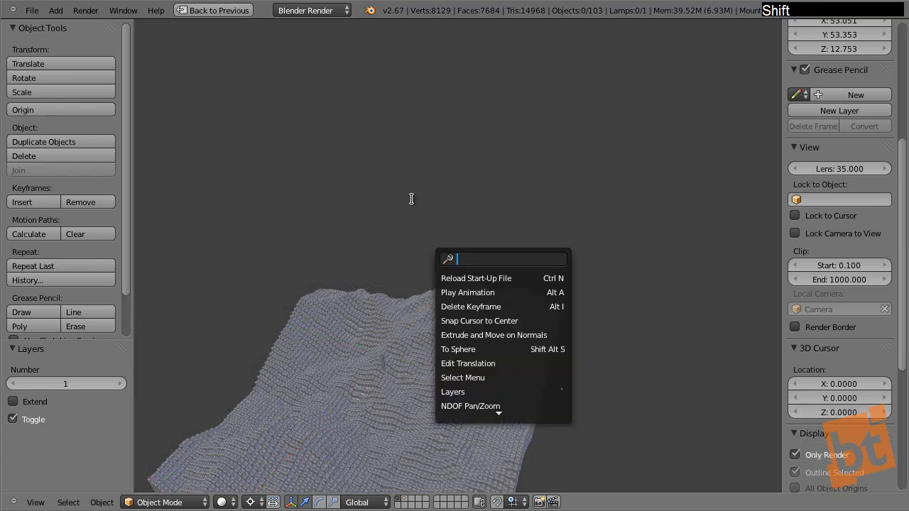
key("Escape")
- Try hiding the source cube standing in the middle of the stepped terrain, and undo the hide
scroll(428, 263, "down", 4)
middle_click_drag(428, 263, 520, 251)
scroll(362, 272, "up", 4)
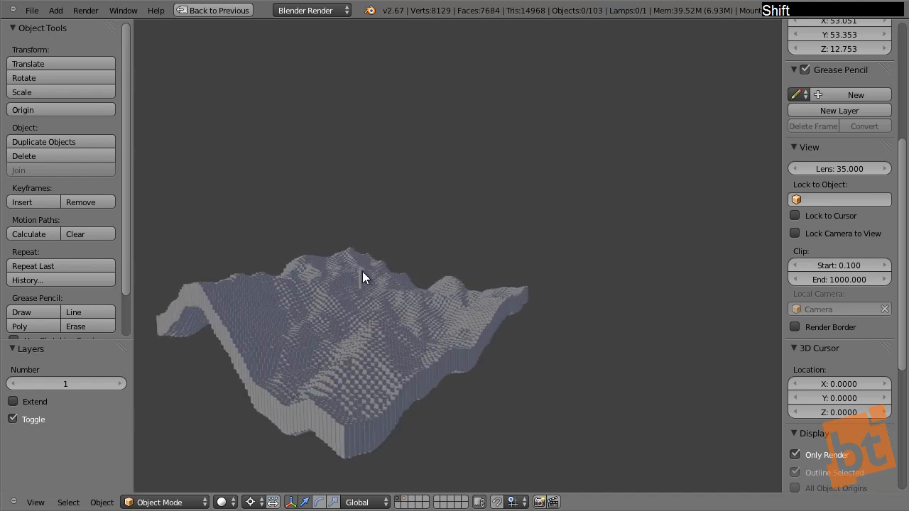
scroll(362, 272, "up", 3)
right_click(364, 268)
middle_click_drag(370, 291, 368, 261, "shift")
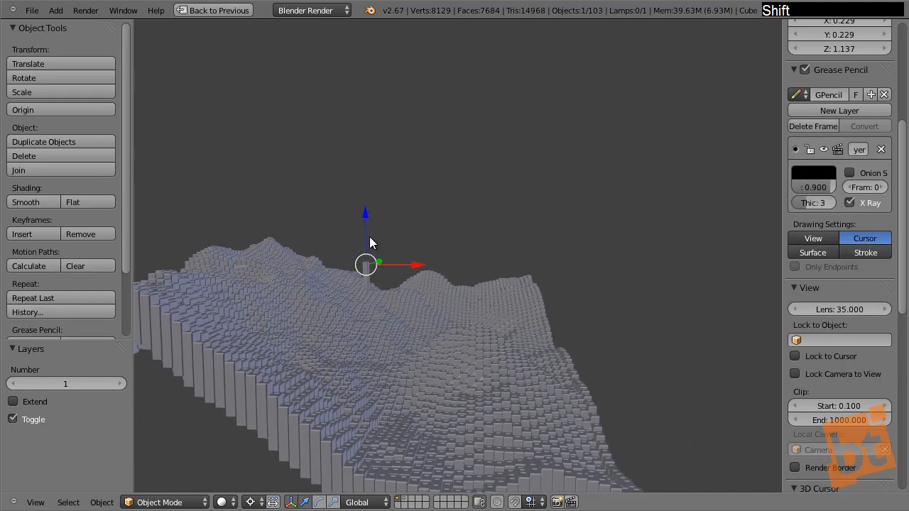
scroll(369, 236, "up", 2)
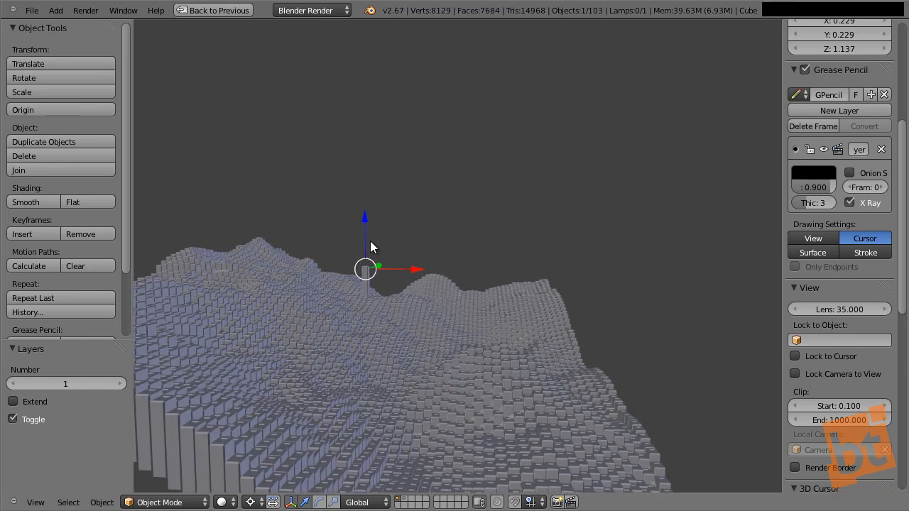
key("h")
key("ctrl+z")
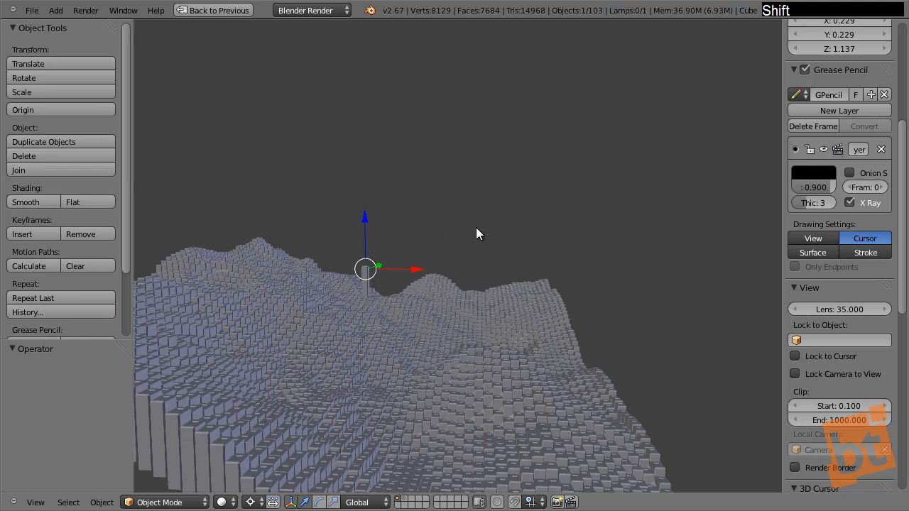
- Play the animation in a maximized 3D view without side panels and examine the moving cube terrain from several angles
middle_click_drag(475, 227, 469, 245)
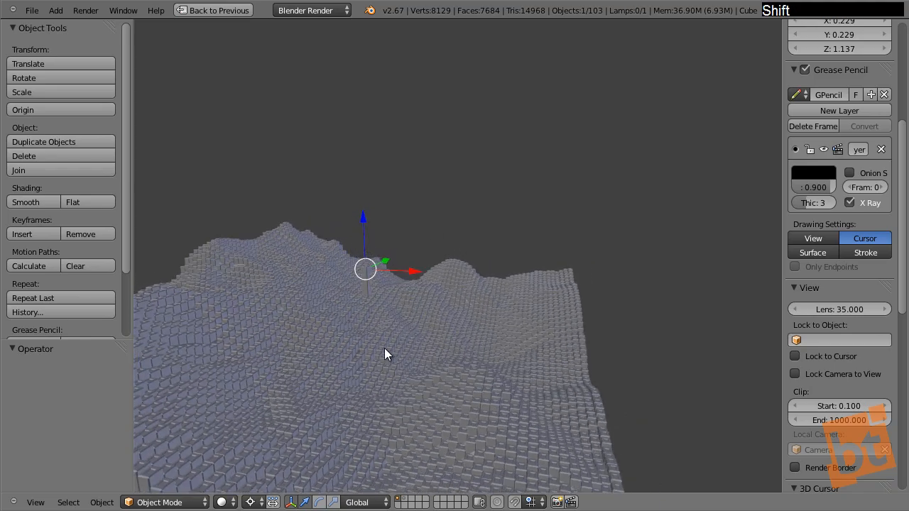
key("shift+space")
key("alt+a")
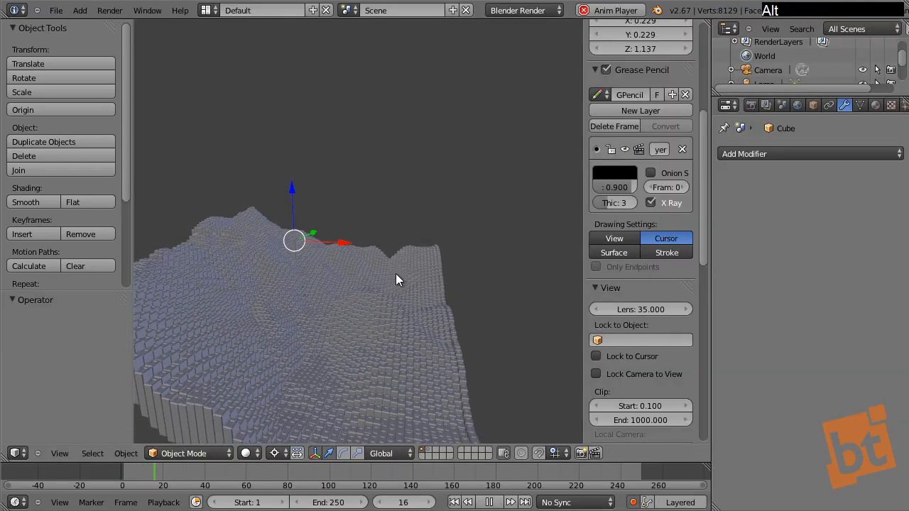
middle_click_drag(395, 273, 458, 272)
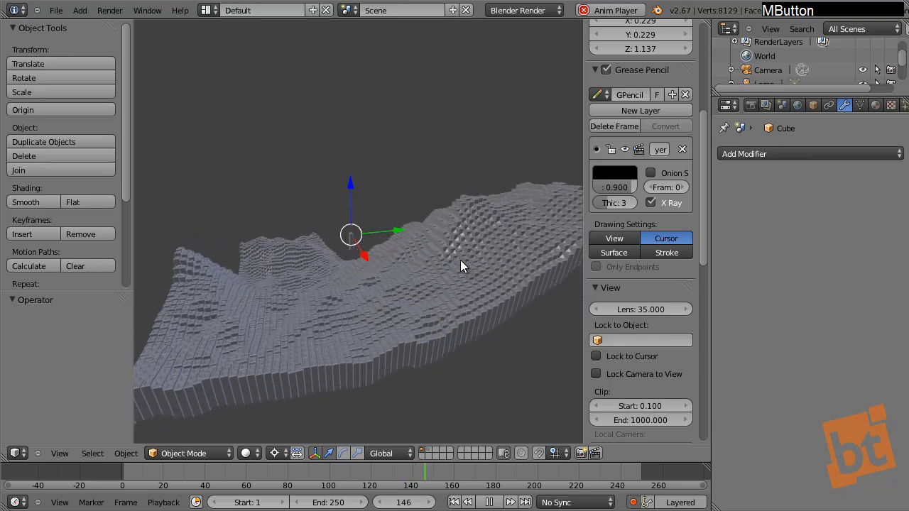
key("shift+space")
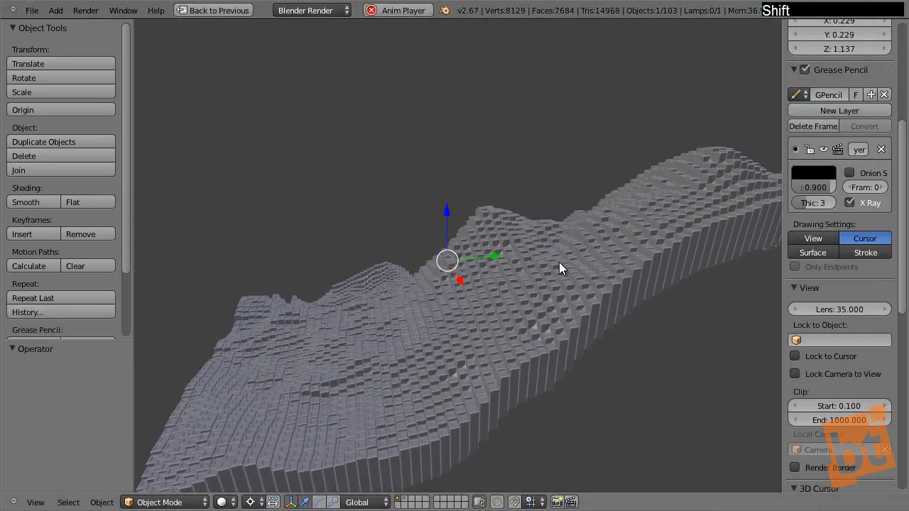
key("n")
key("t")
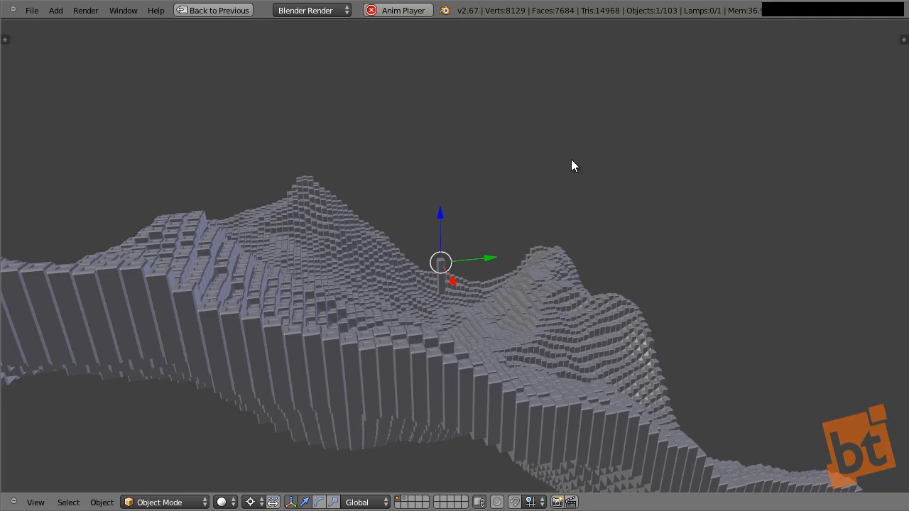
key("Escape")
key("alt+a")
middle_click_drag(783, 133, 531, 143, "shift")
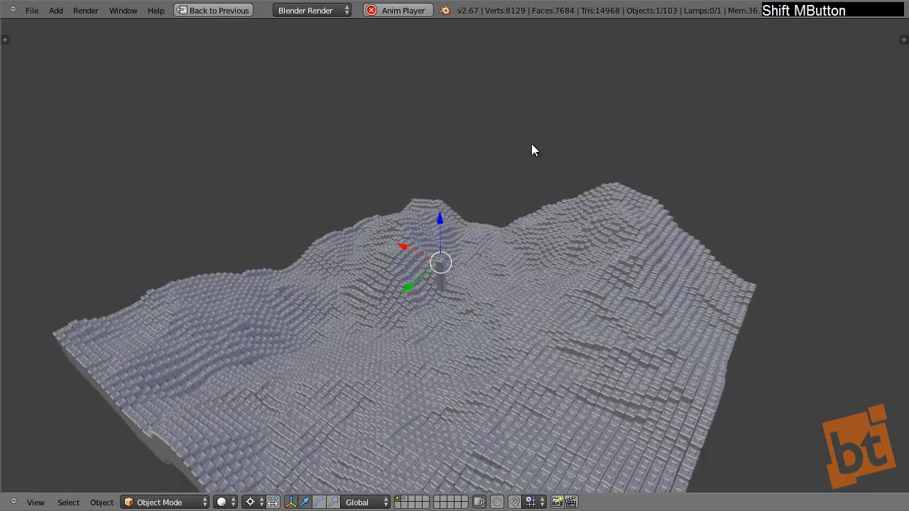
key("alt+a")
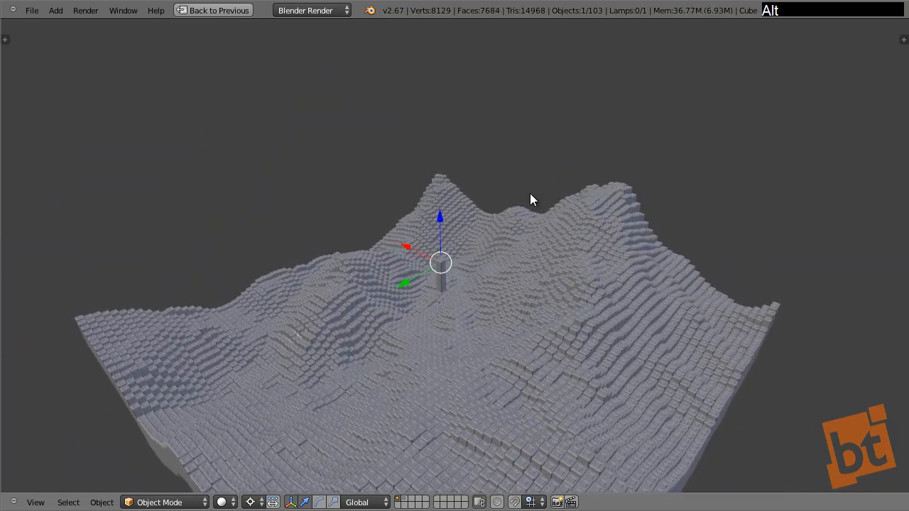
- Examine the stepped terrain around the source cube from above and from its open side edges
middle_click_drag(379, 249, 442, 267, "shift")
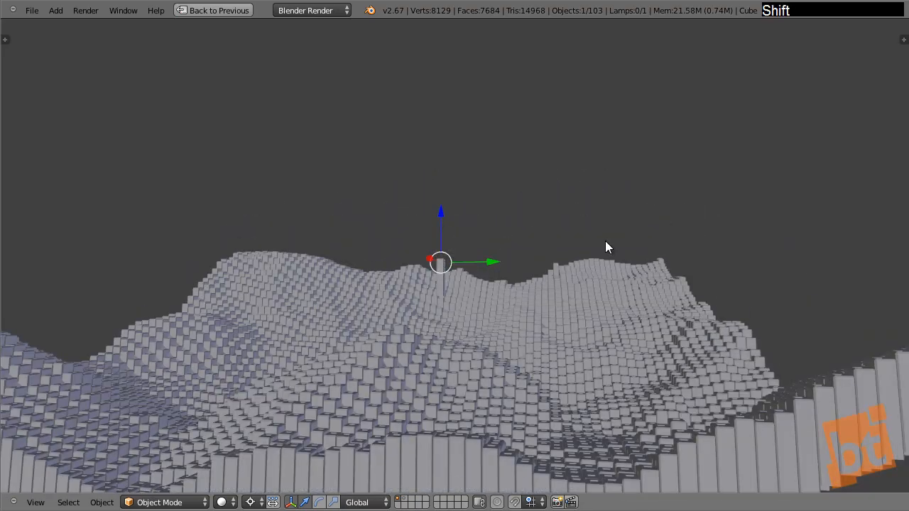
middle_click_drag(606, 246, 501, 343, "shift")
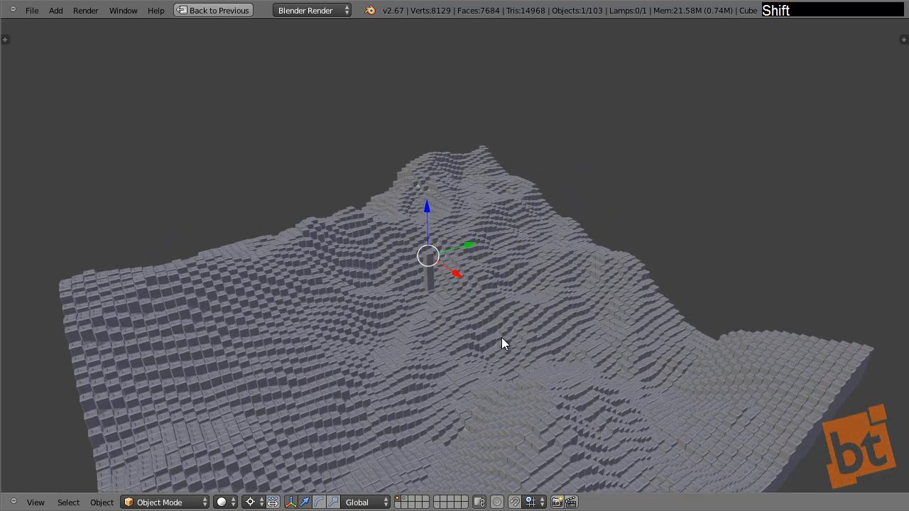
scroll(501, 338, "up", 1)
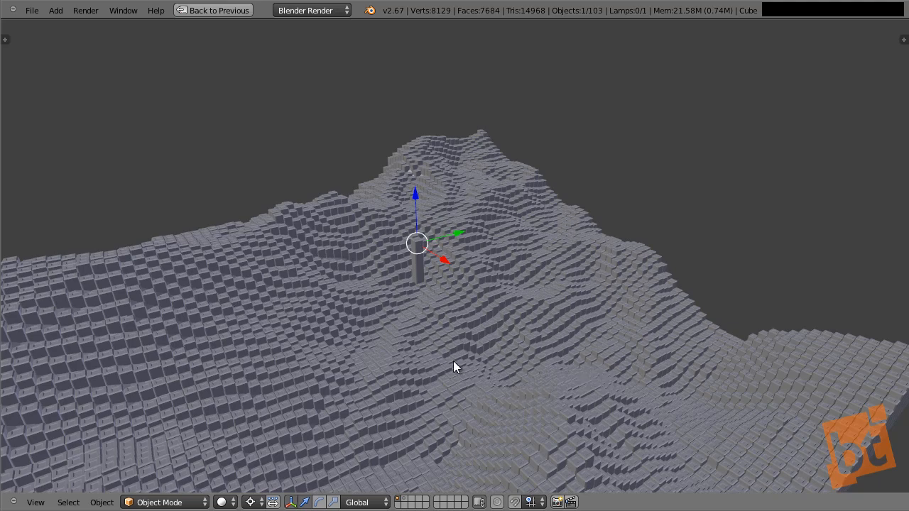
scroll(454, 365, "down", 4)
middle_click_drag(454, 364, 430, 291, "shift")
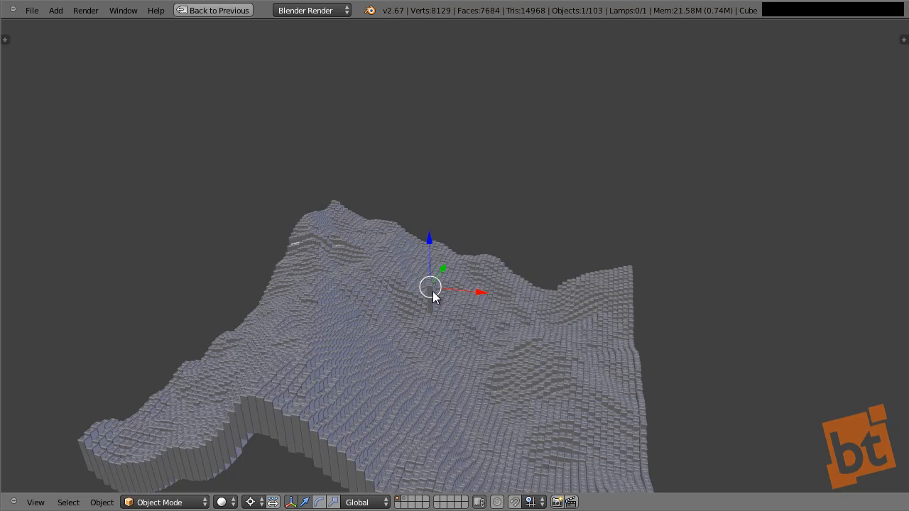
right_click(434, 295)
middle_click_drag(434, 306, 435, 289, "shift")
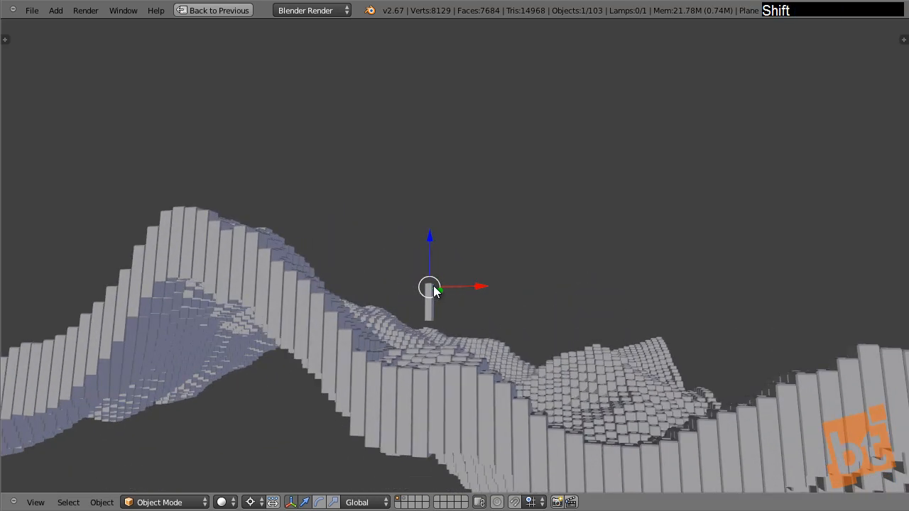
- Turn off the Only Render display option and select the source cube
key("n")
middle_click_drag(825, 356, 816, 339)
left_click(795, 375)
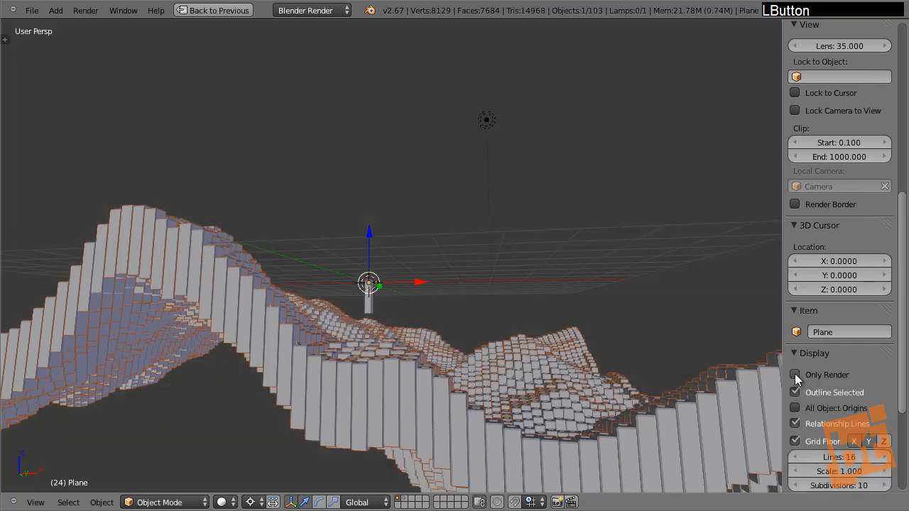
right_click(365, 304)
key("Tab")
key("Tab")
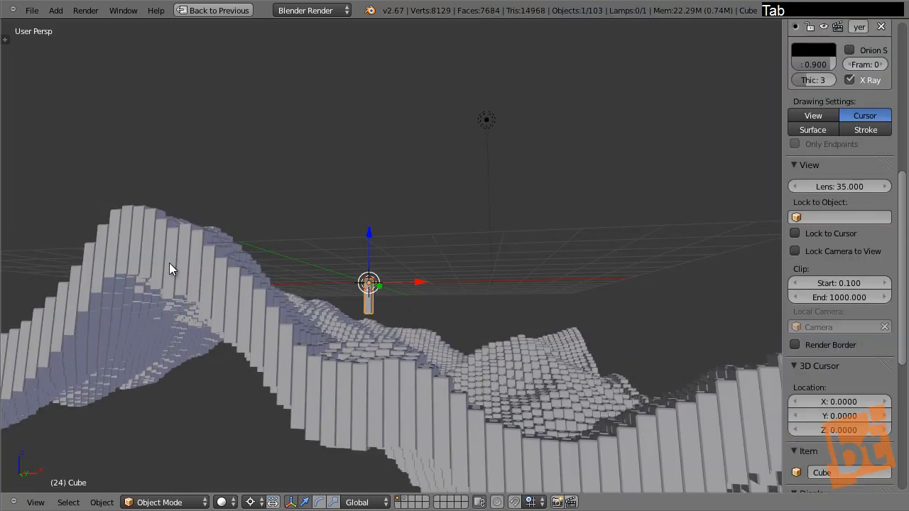
- In Edit Mode, select the source cube's open bottom edge loop and move it down along Z to lengthen the column
scroll(123, 313, "down", 4)
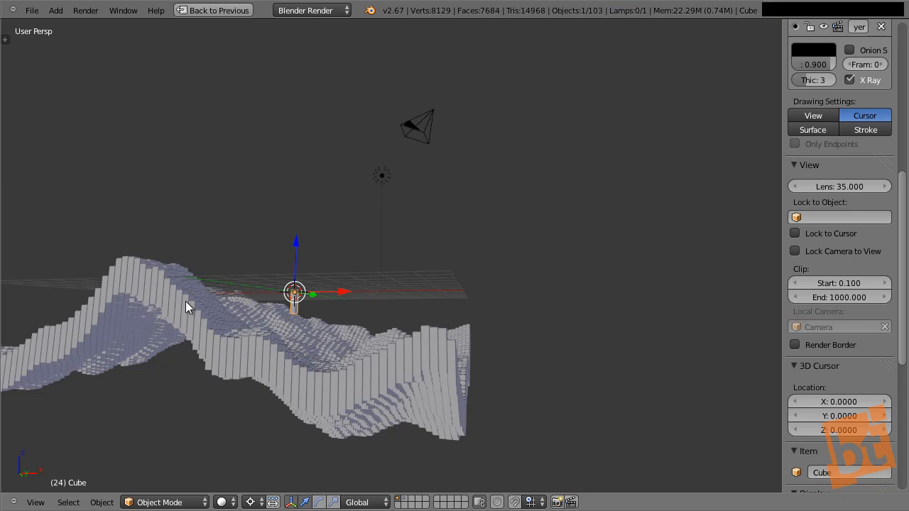
scroll(301, 306, "up", 3)
key("Tab")
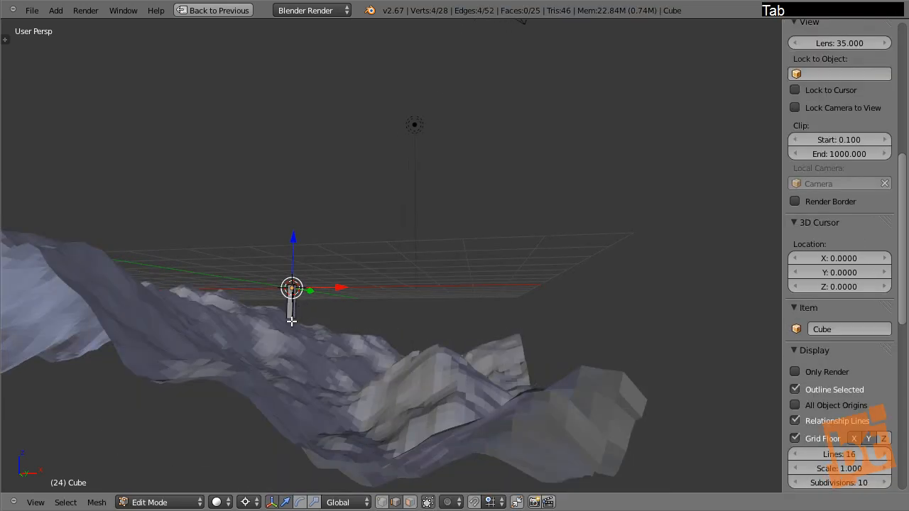
scroll(292, 321, "up", 2)
scroll(293, 321, "up", 1)
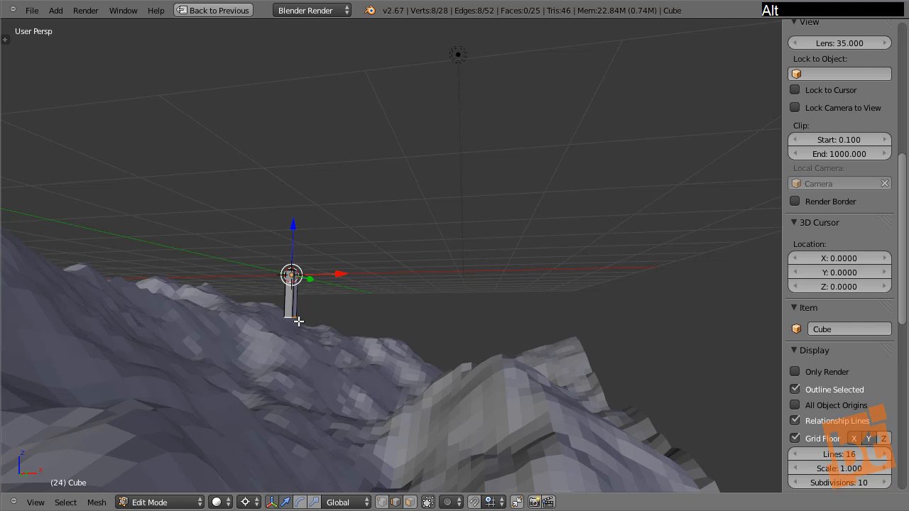
key("KP_Decimal")
scroll(284, 331, "down", 3)
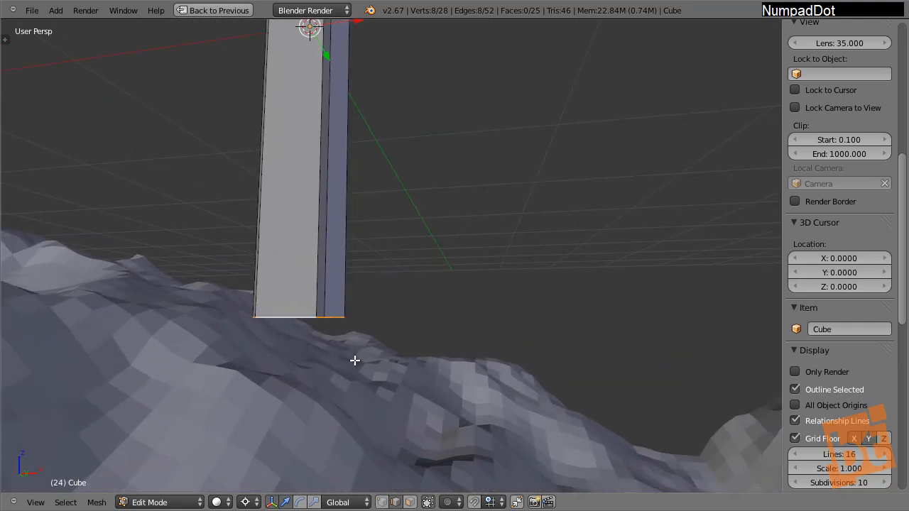
middle_click_drag(355, 360, 327, 325, "shift")
key("KP_Decimal")
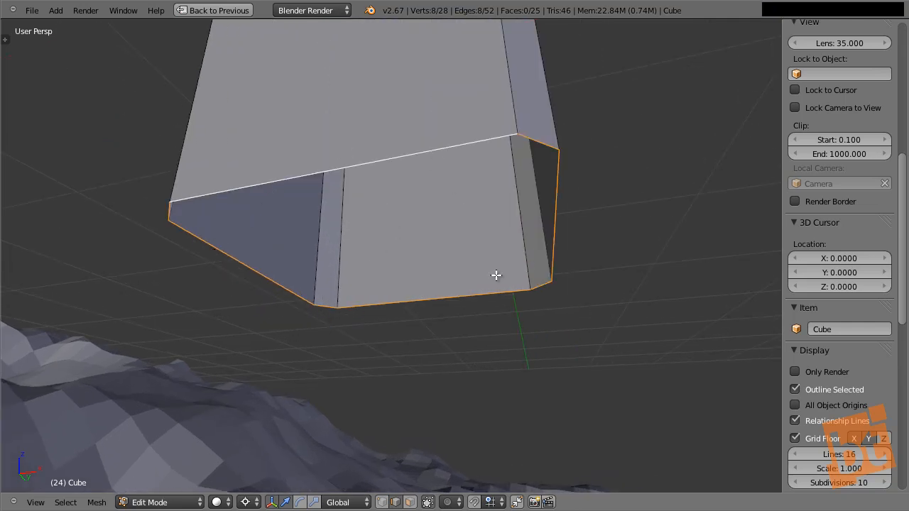
scroll(515, 233, "down", 20)
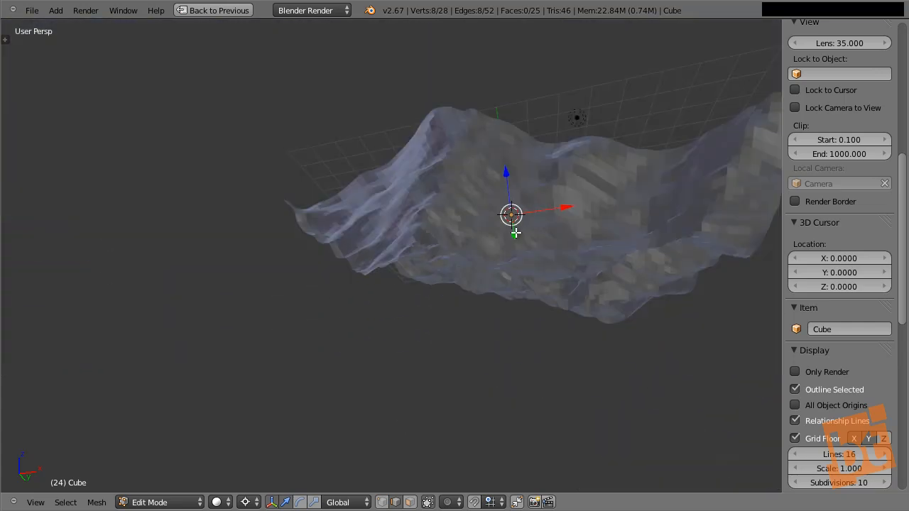
scroll(515, 233, "down", 1)
middle_click_drag(561, 184, 512, 245)
key("g")
key("z")
left_click(544, 226)
key("Tab")
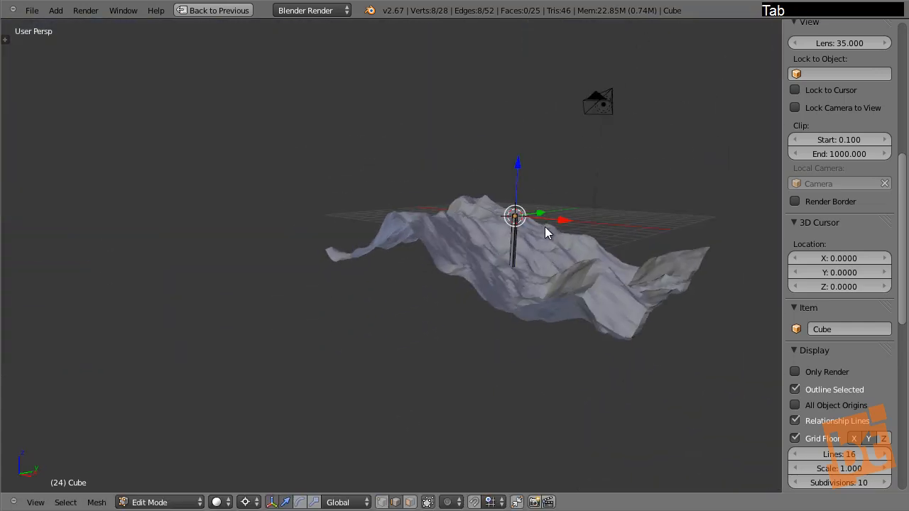
- Play the animation and examine the lengthened columns from the side and from above
middle_click_drag(576, 261, 179, 333, "shift")
key("alt+a")
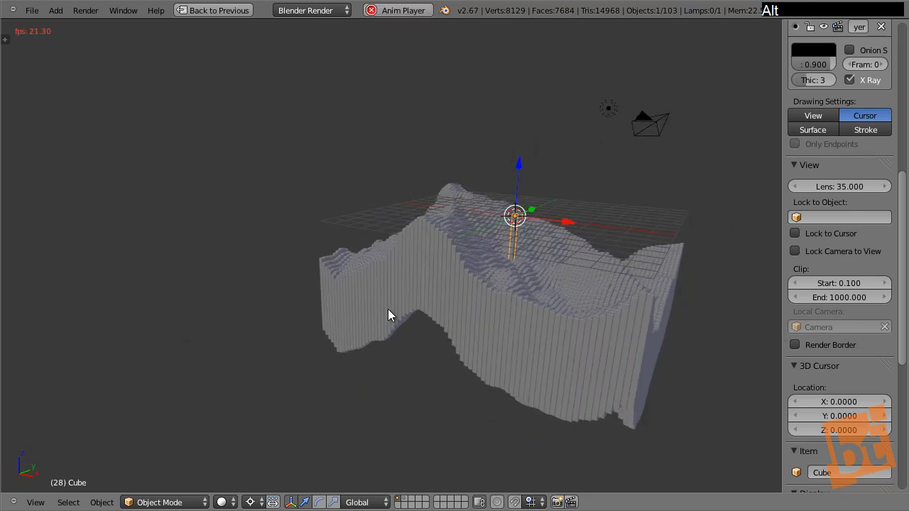
middle_click_drag(609, 301, 415, 358, "shift")
key("alt+a")
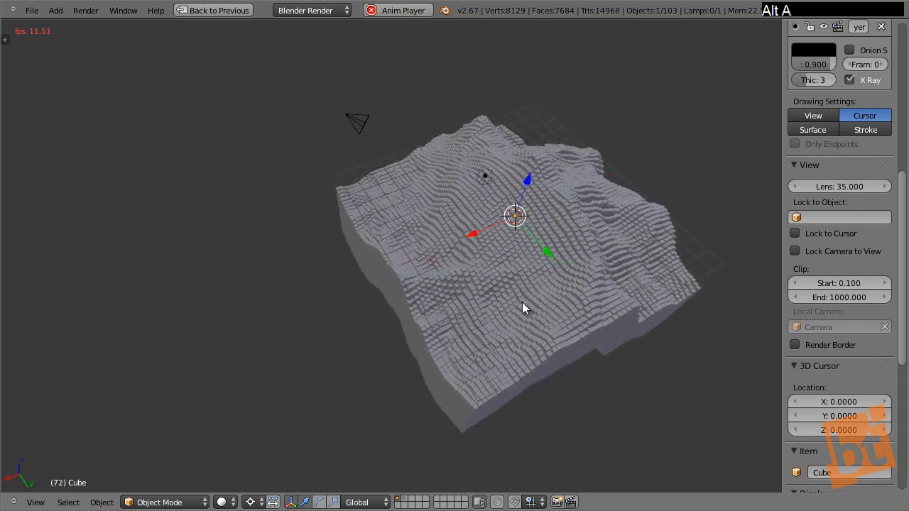
middle_click_drag(388, 356, 455, 316)
- Save the scene over the existing file and restore the full window layout
key("ctrl+s")
left_click(481, 284)
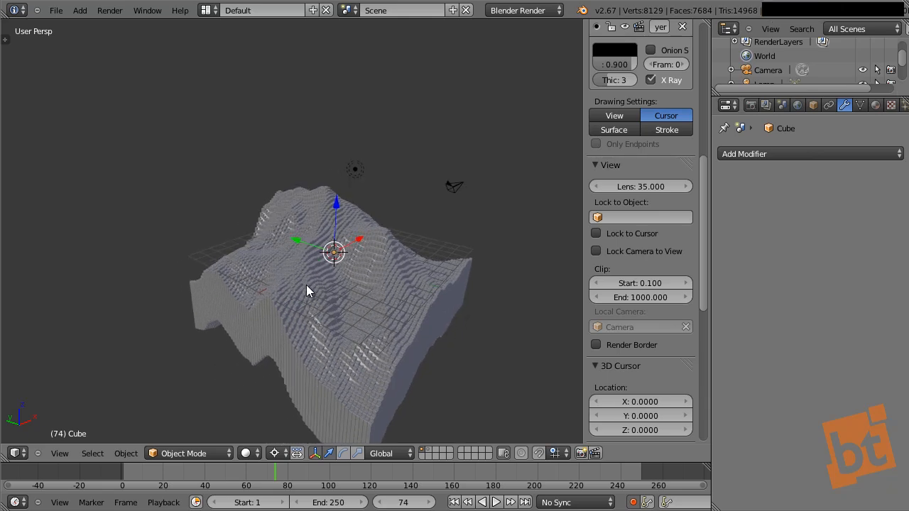
middle_click_drag(375, 336, 268, 325, "shift")
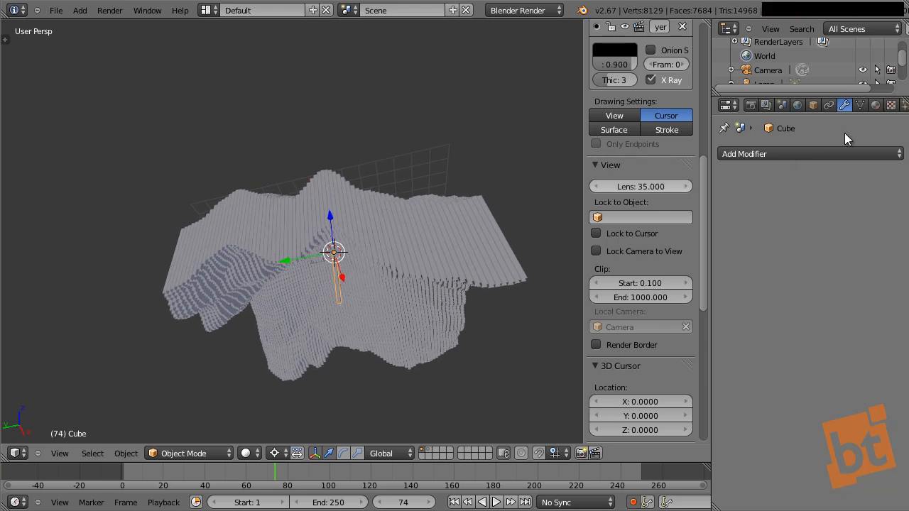
- Switch the render engine to Cycles Render and give the source cube a new material named "metal"
left_click(879, 106)
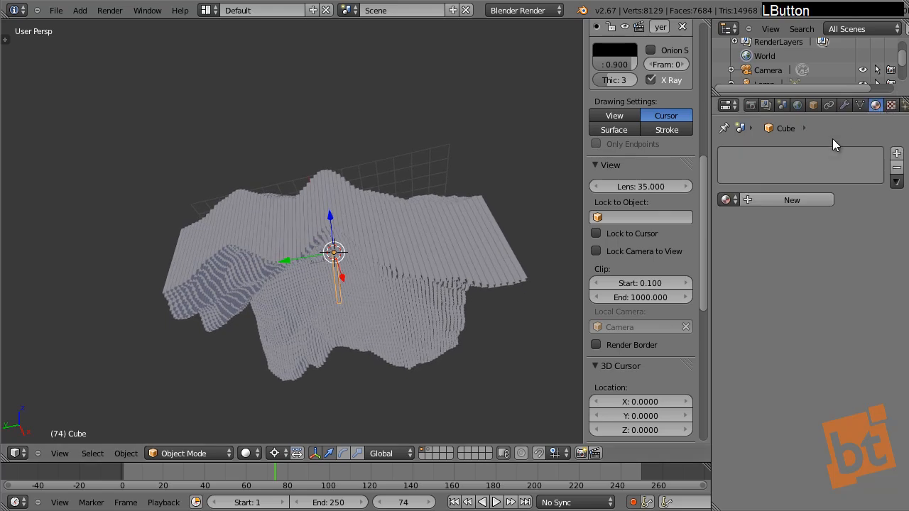
left_click(512, 10)
left_click(509, 55)
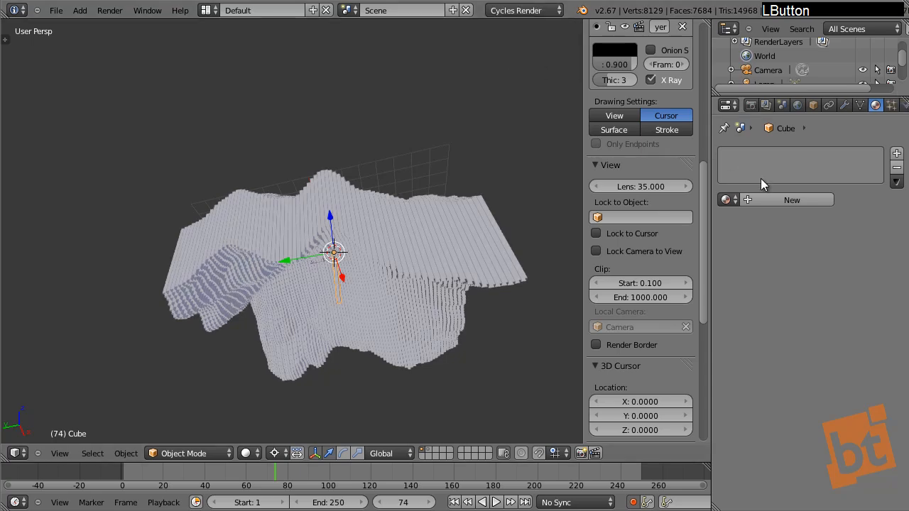
left_click(775, 203)
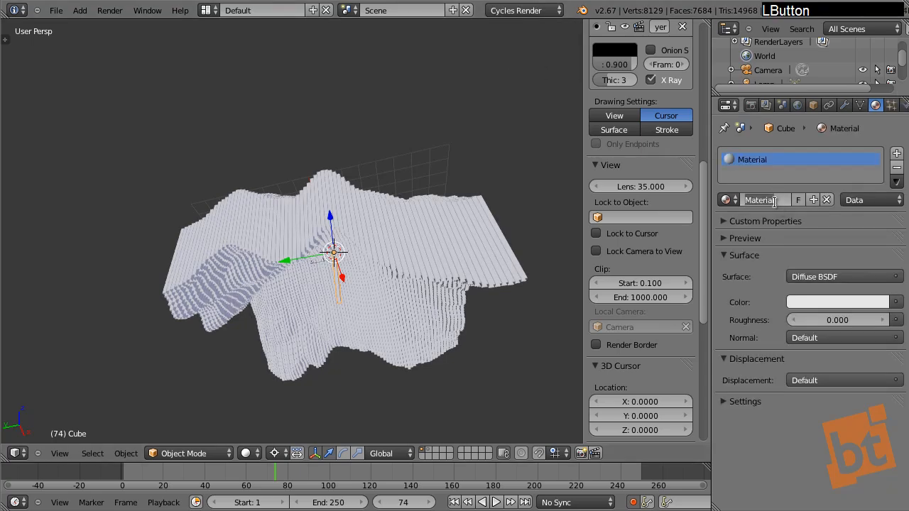
type("metal")
key("Return")
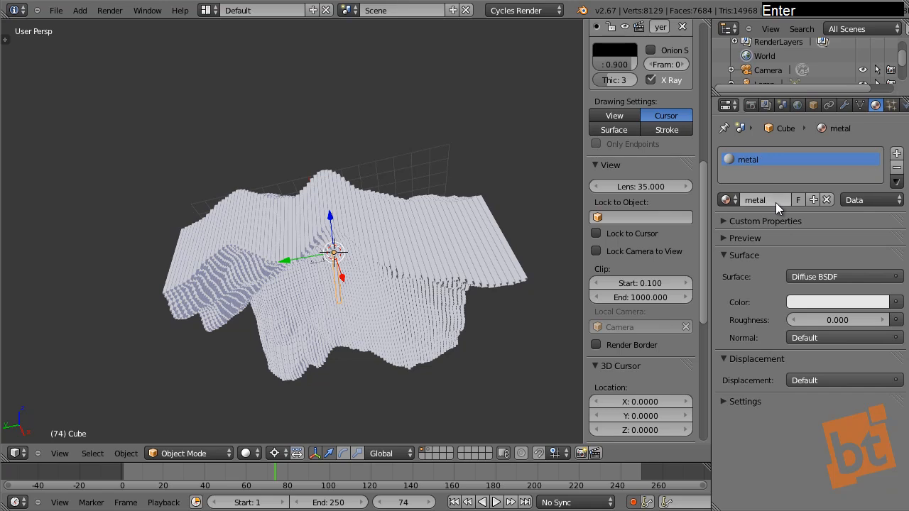
- Make the metal material's surface a Mix Shader combining a Diffuse BSDF with an Anisotropic BSDF
left_click(808, 278)
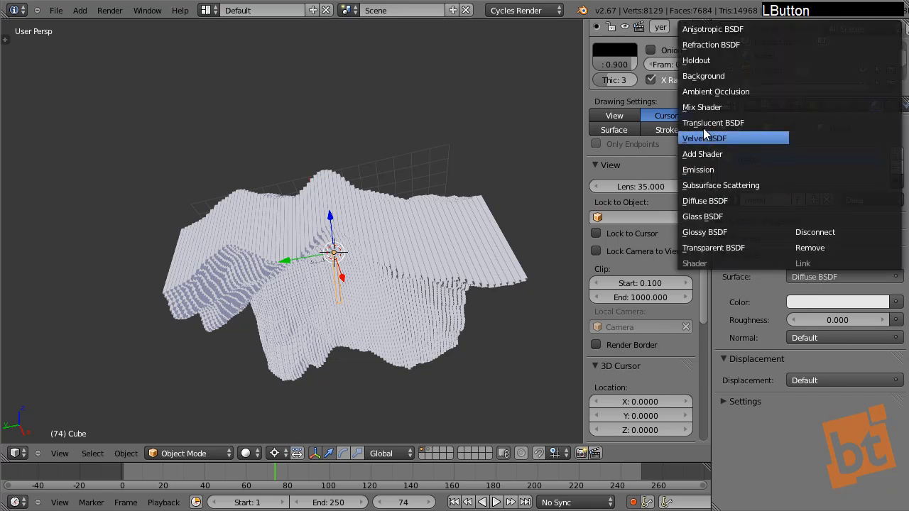
left_click(704, 110)
left_click(807, 320)
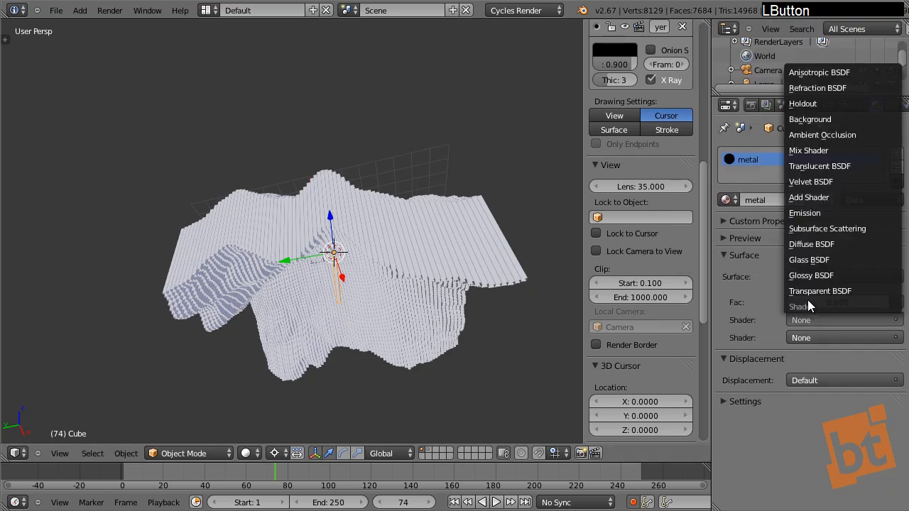
left_click(813, 243)
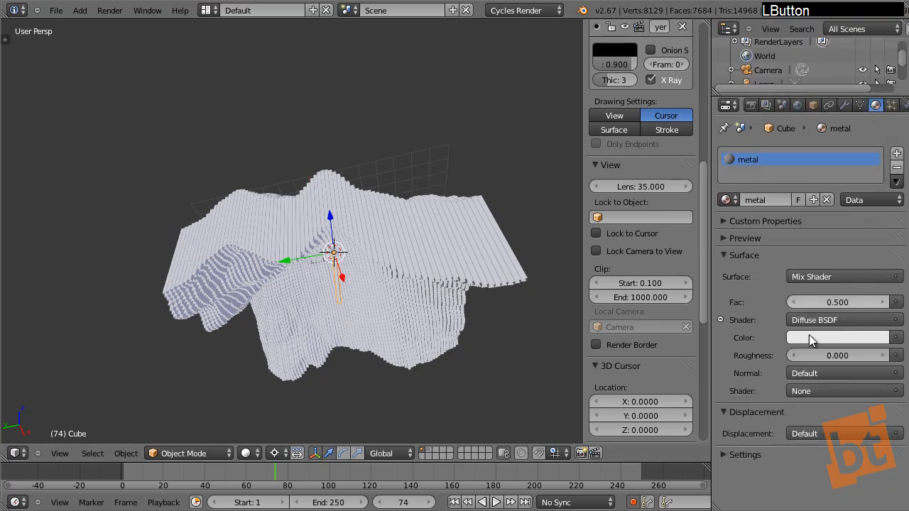
left_click(811, 390)
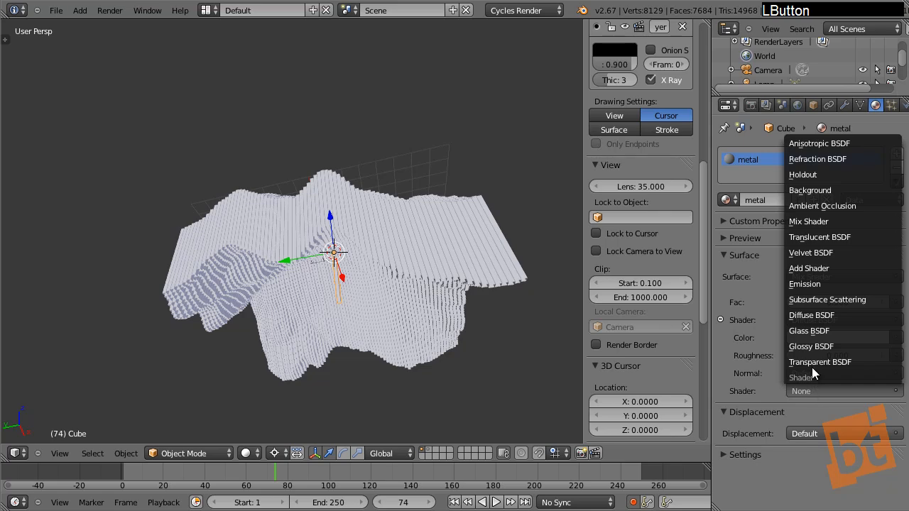
left_click(816, 144)
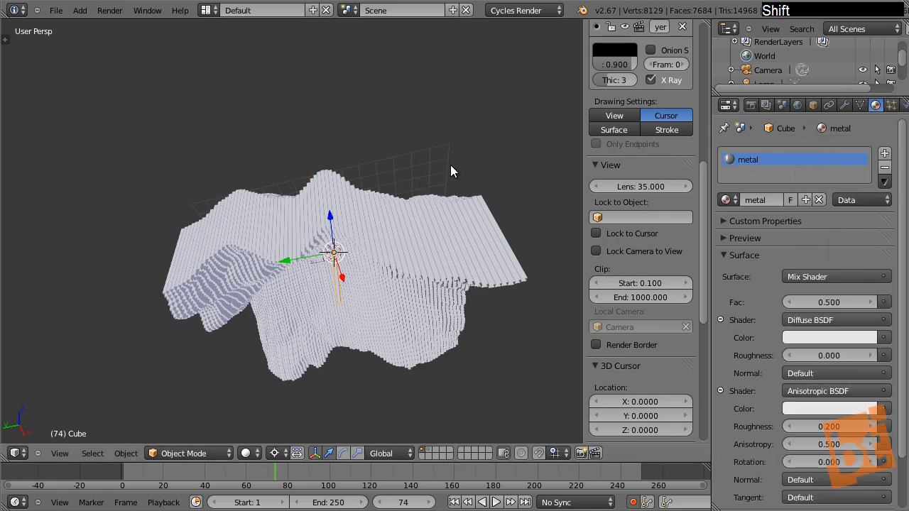
- Select the lamp above the terrain and switch the 3D view to Rendered shading
middle_click_drag(450, 167, 386, 263)
scroll(386, 260, "up", 1)
right_click(365, 151)
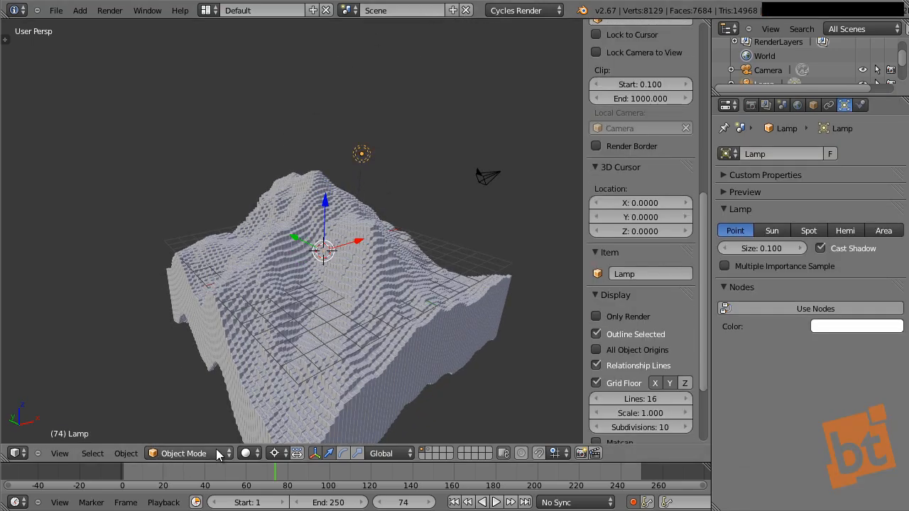
left_click(247, 453)
left_click(264, 360)
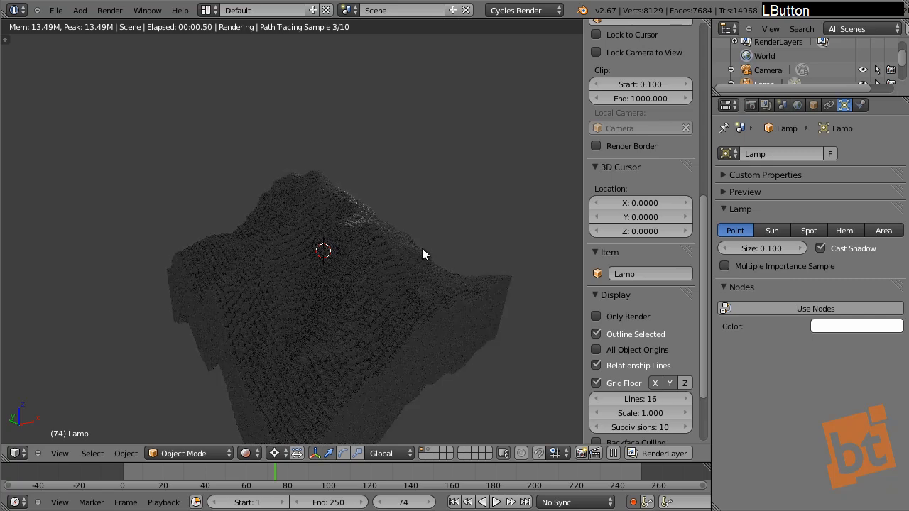
- Set the Cycles render device to GPU Compute
left_click(751, 106)
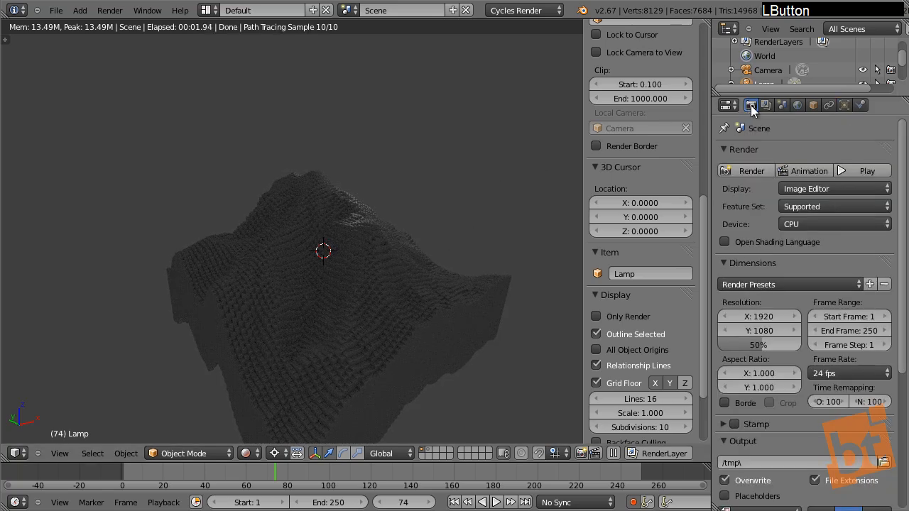
left_click(805, 224)
left_click(802, 191)
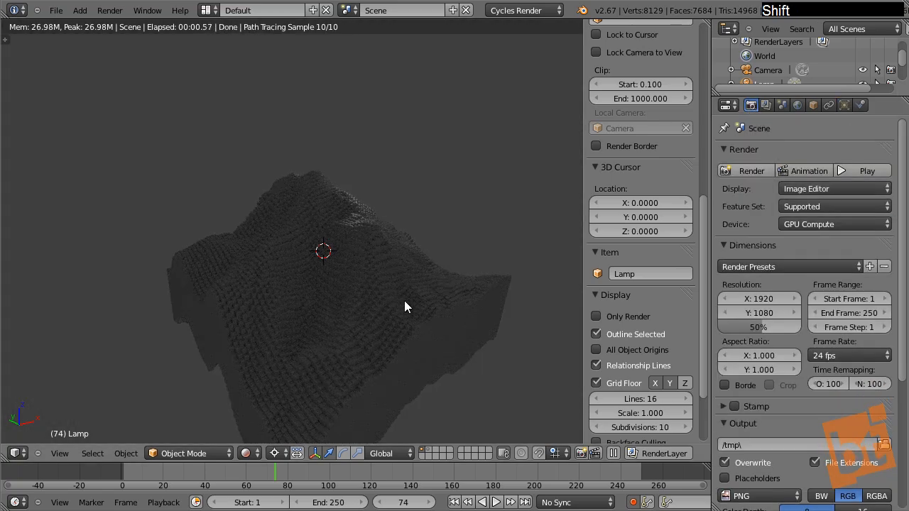
- Enlarge the Outliner to show all scene objects and change the selected lamp's type to Sun
middle_click_drag(404, 302, 317, 304, "shift")
middle_click_drag(452, 300, 375, 291, "shift")
scroll(372, 273, "up", 2)
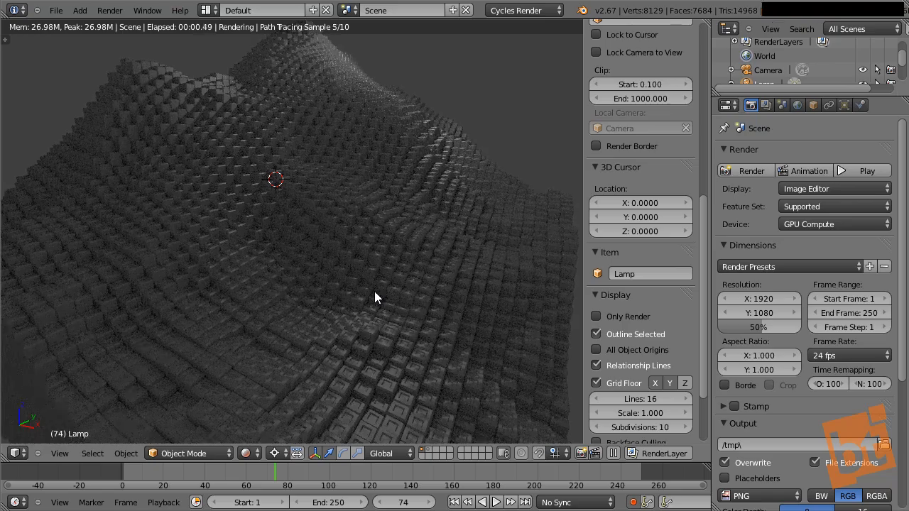
scroll(374, 291, "down", 1)
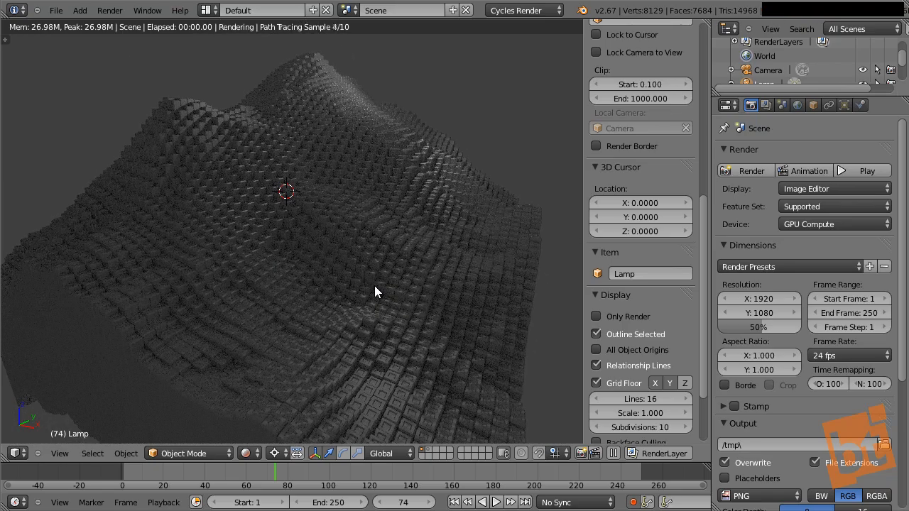
mouse_move(361, 285)
middle_mouse_down("shift")
mouse_move(377, 298)
mouse_move(395, 284)
mouse_move(367, 286)
middle_mouse_up("shift")
left_click_drag(805, 93, 801, 176)
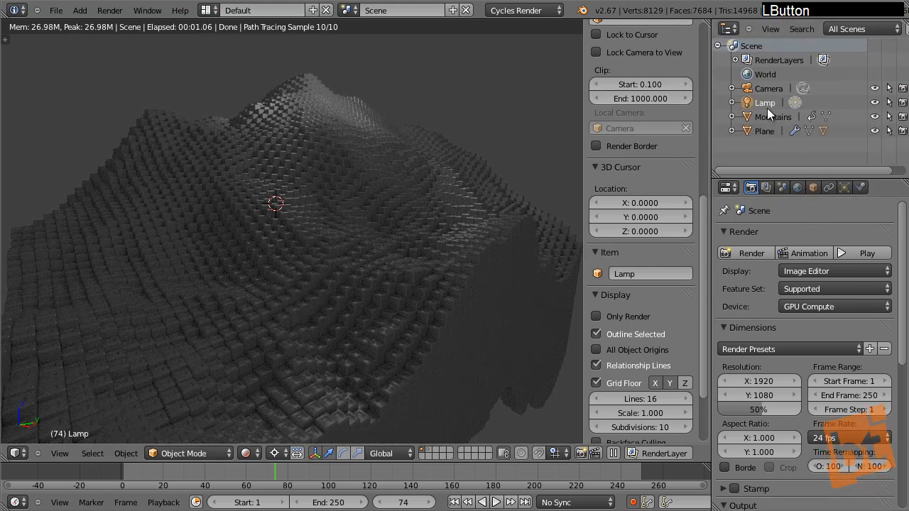
left_click(844, 187)
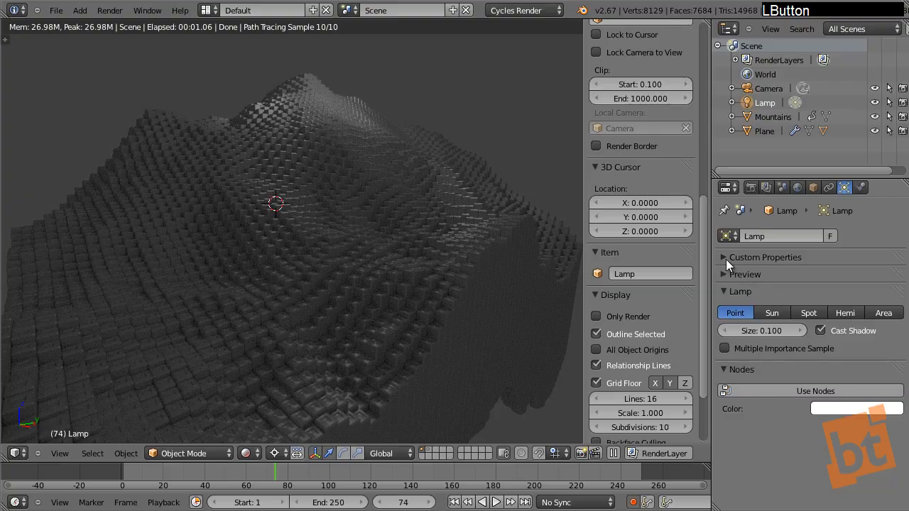
left_click(772, 313)
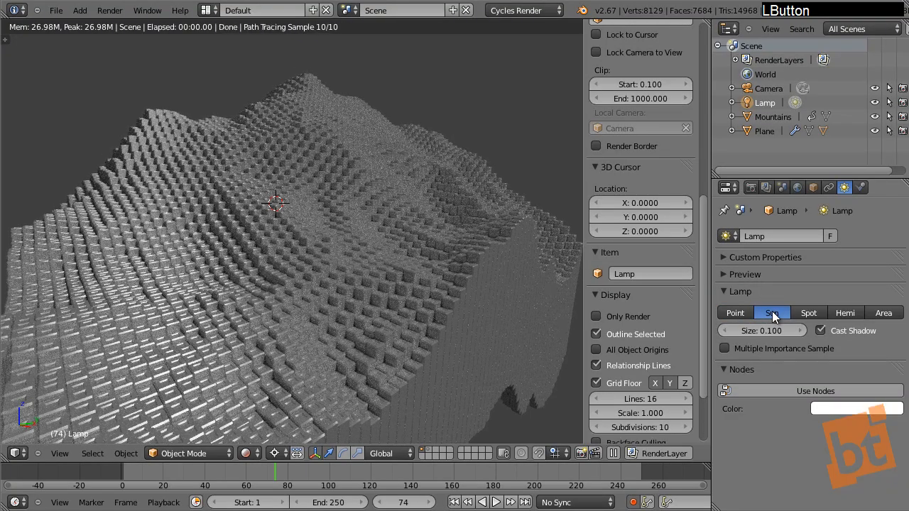
- Tint the sun lamp's colour to a warm pale orange
middle_click_drag(357, 296, 368, 337, "shift")
scroll(418, 307, "down", 4, "shift")
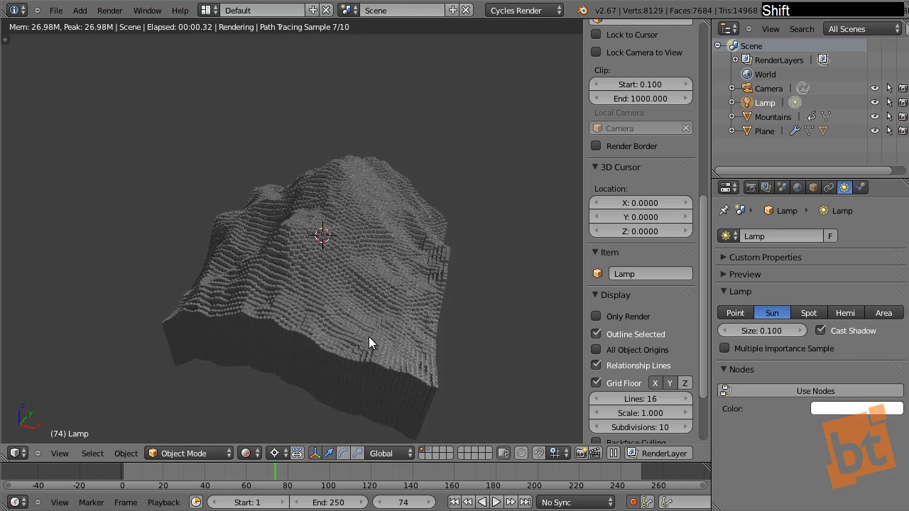
left_click(846, 408)
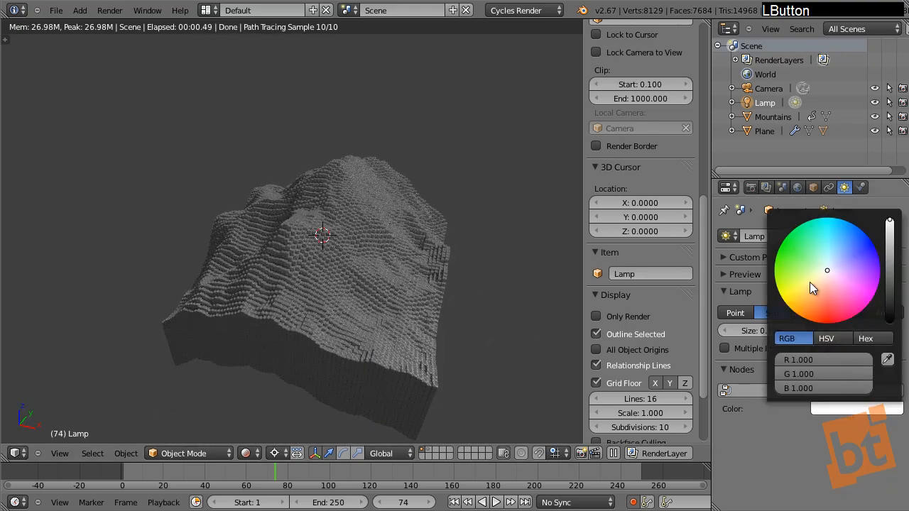
left_click(819, 288)
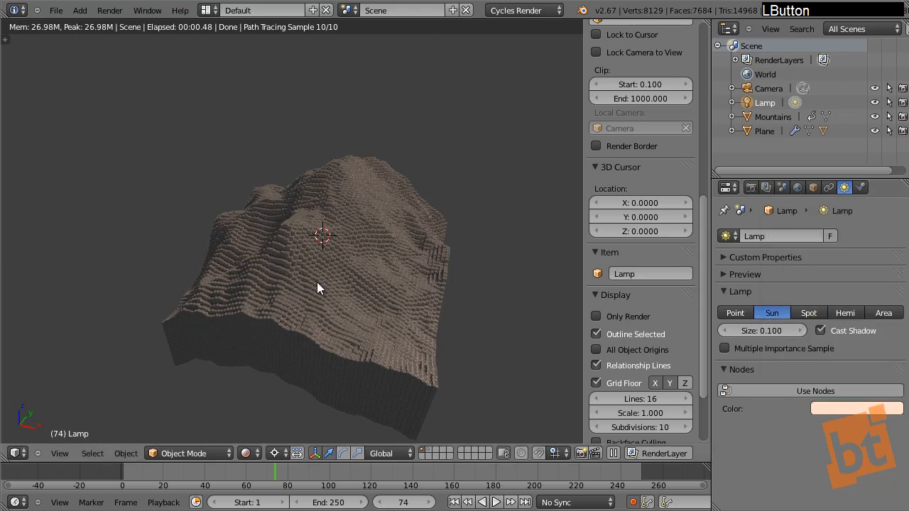
- Select the Cube parented under the Plane in the object hierarchy and bring up its metal material settings
right_click(323, 256)
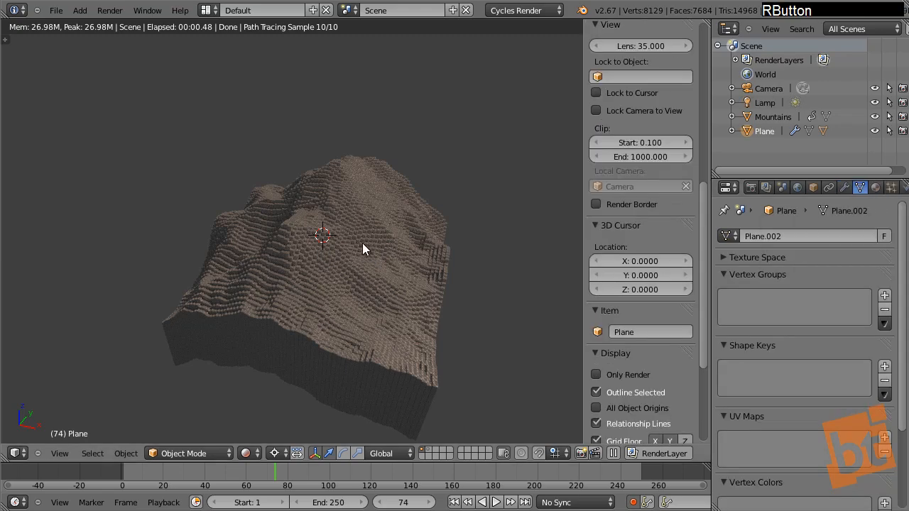
middle_click_drag(355, 344, 344, 316, "shift")
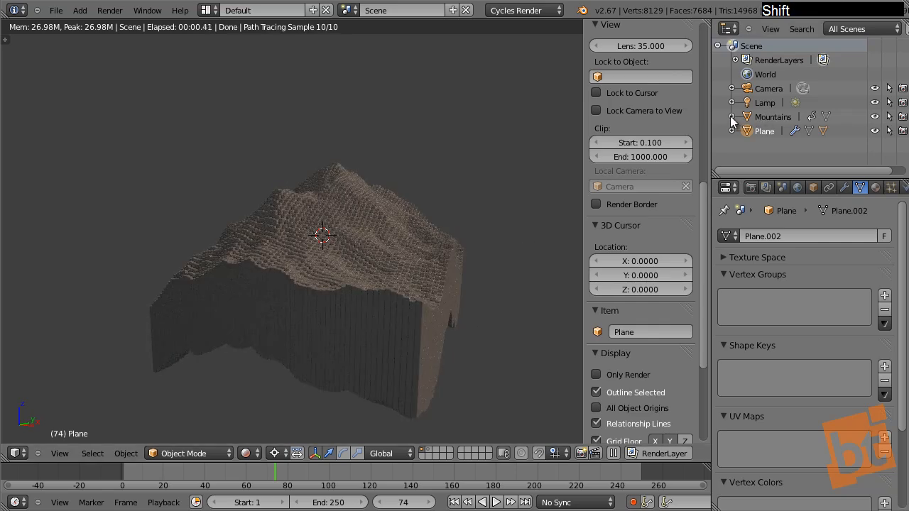
left_click(732, 116)
left_click(779, 145)
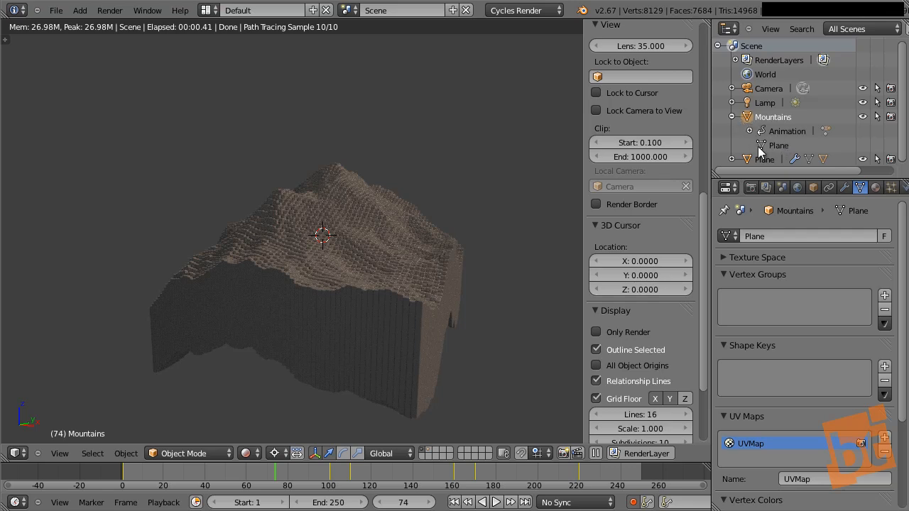
scroll(769, 155, "down", 1)
left_click(765, 159)
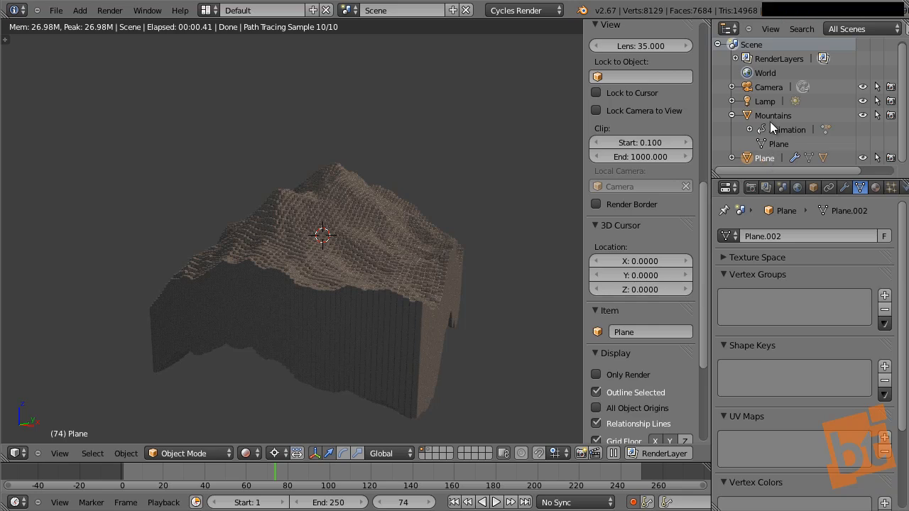
left_click(772, 115)
left_click(767, 156)
left_click(733, 158)
scroll(762, 133, "down", 3)
left_click(772, 159)
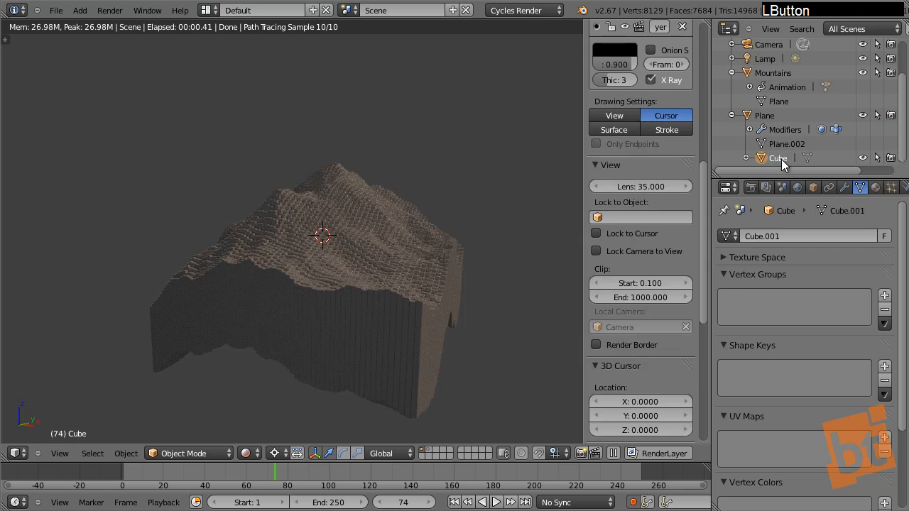
left_click(876, 188)
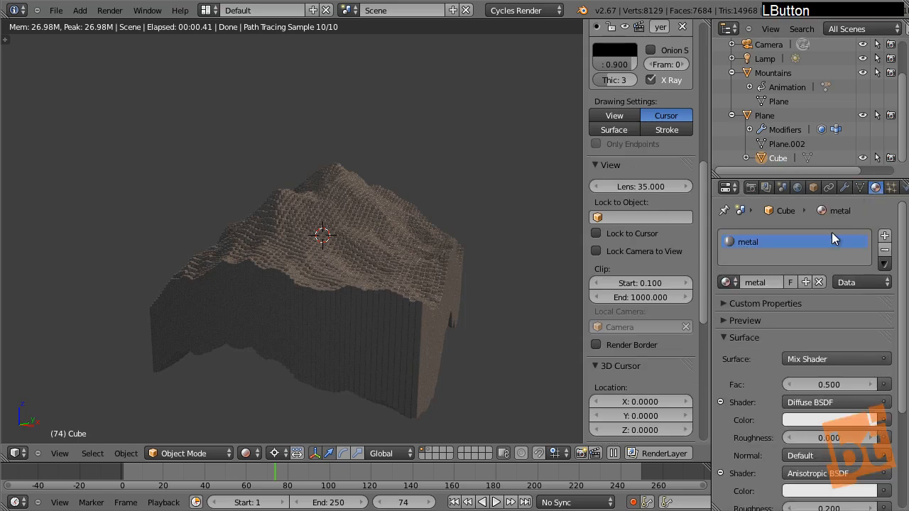
- Try Anisotropic BSDF roughness values of 0.1 and 0.3 on a close view of the terrain, and return to 0.2
middle_click_drag(778, 386, 774, 298)
middle_click_drag(450, 270, 350, 265)
scroll(350, 265, "up", 2)
middle_click_drag(390, 320, 412, 314, "shift")
scroll(413, 313, "up", 1)
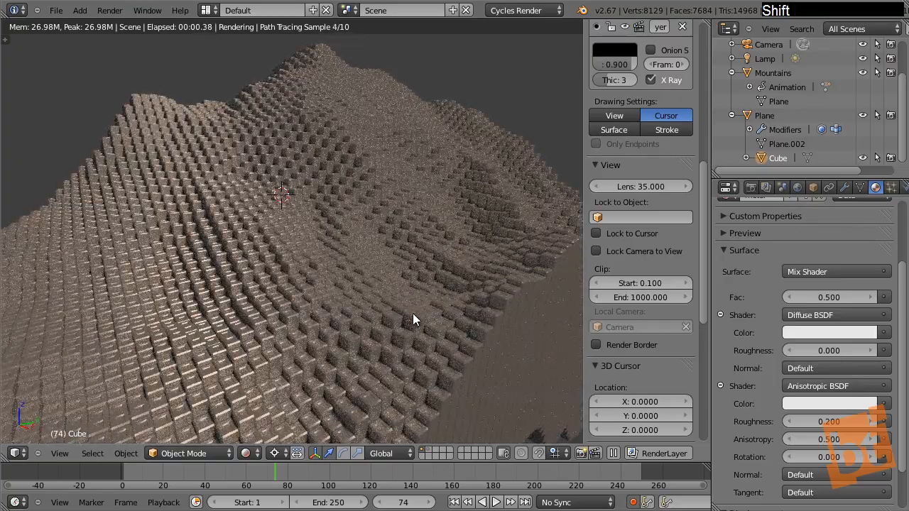
scroll(852, 420, "down", 2)
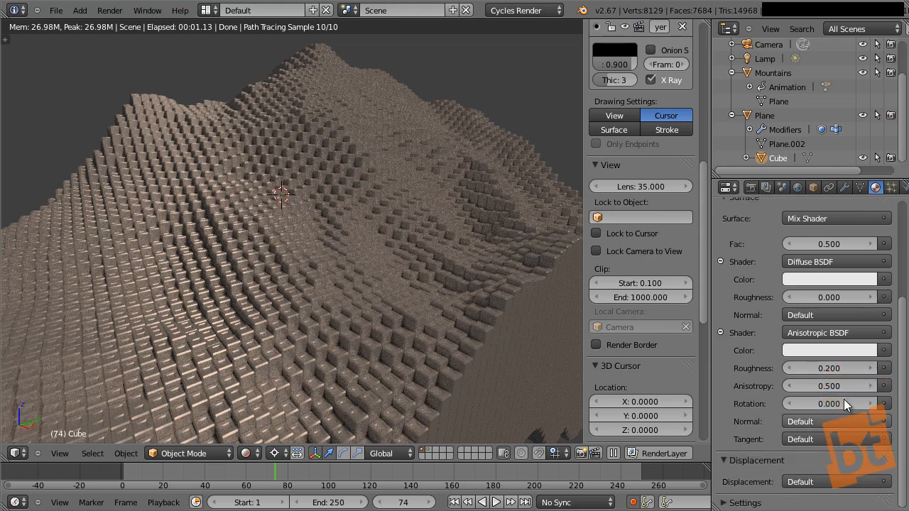
mouse_move(825, 367)
left_mouse_down()
mouse_move(734, 372)
mouse_move(832, 373)
left_mouse_up()
left_click(870, 368)
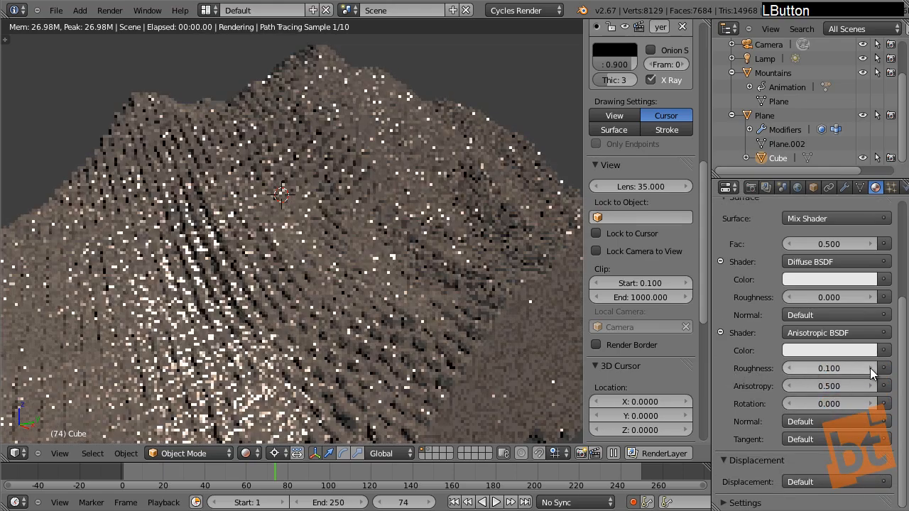
left_click(870, 367)
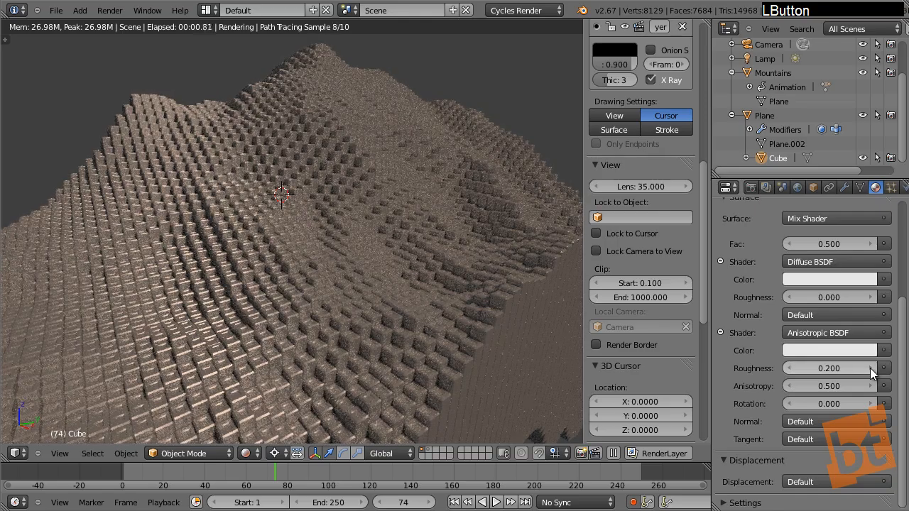
left_click(870, 368)
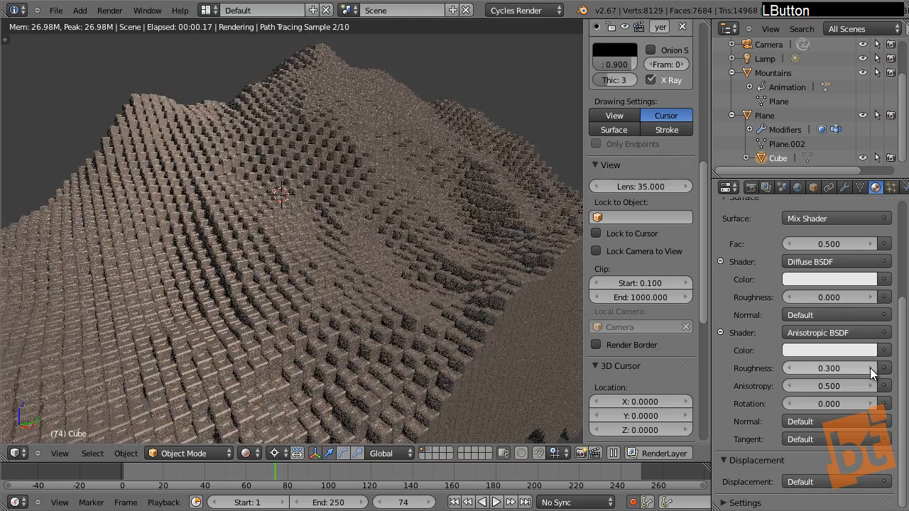
left_click(789, 368)
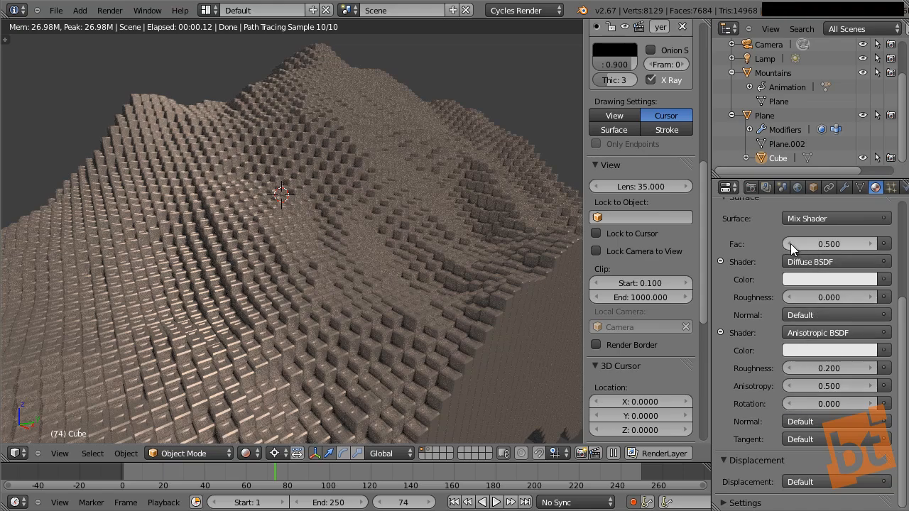
- Raise the Mix Shader's factor to 0.9 so the metal material favours the Anisotropic BSDF
left_click(872, 244)
left_click(872, 245)
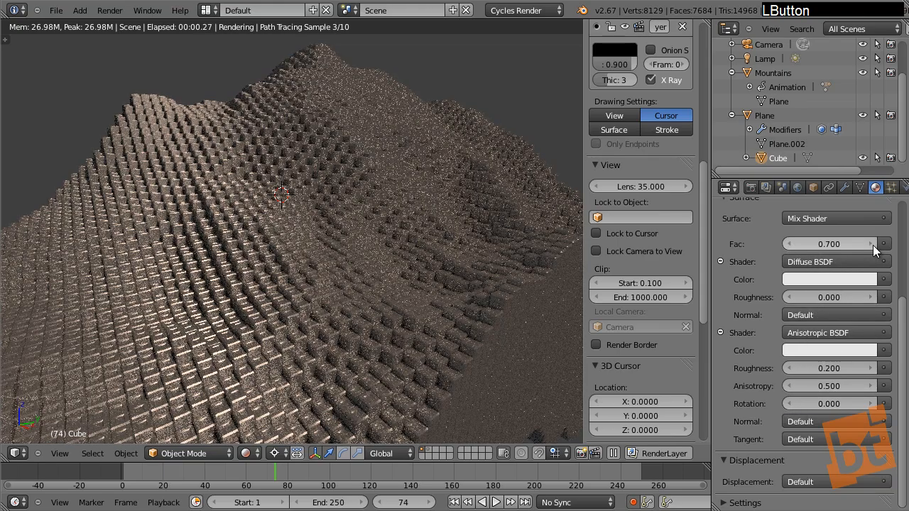
left_click(872, 244)
left_click(872, 244)
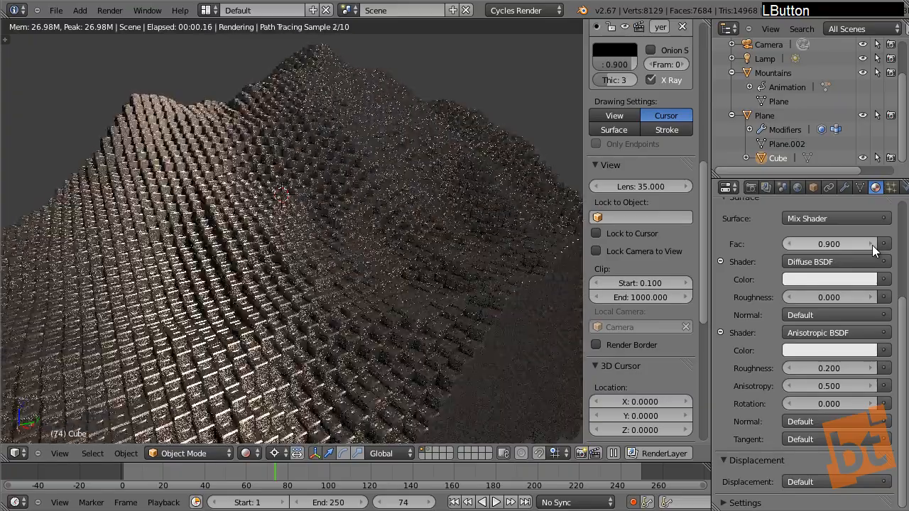
- Compare the terrain's look with the Mix Shader's factor at 1.0 and at 0.0
left_click(872, 244)
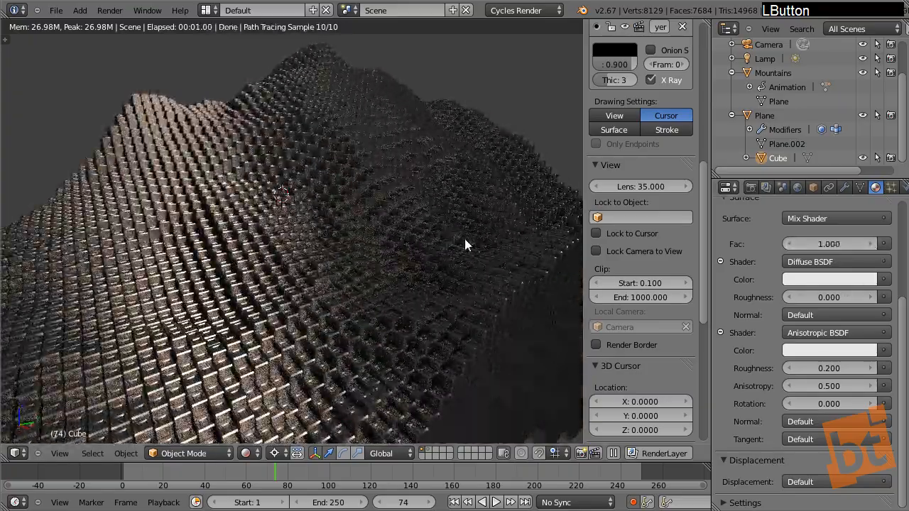
left_click(787, 244)
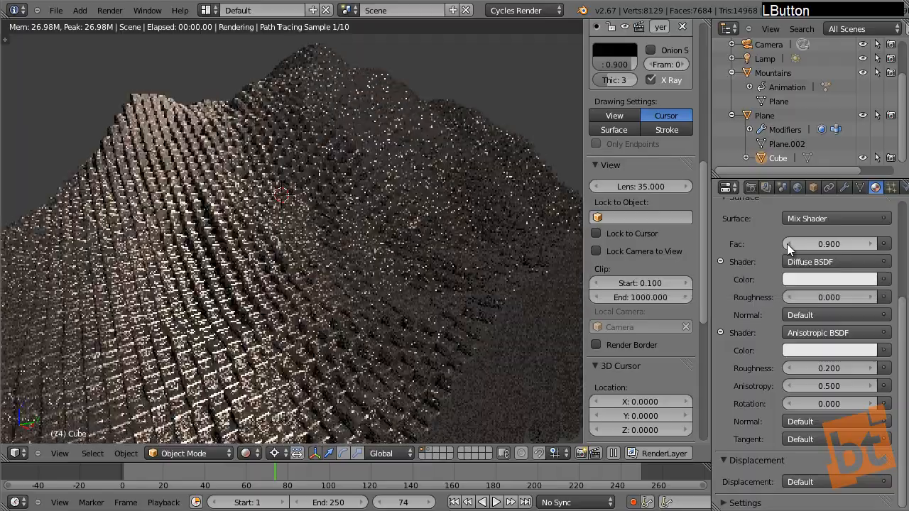
left_click(787, 244)
left_click(787, 243)
left_click(787, 244)
left_click(787, 243)
left_click(786, 244)
left_click(786, 244)
left_click(787, 244)
left_click(786, 244)
left_click(786, 244)
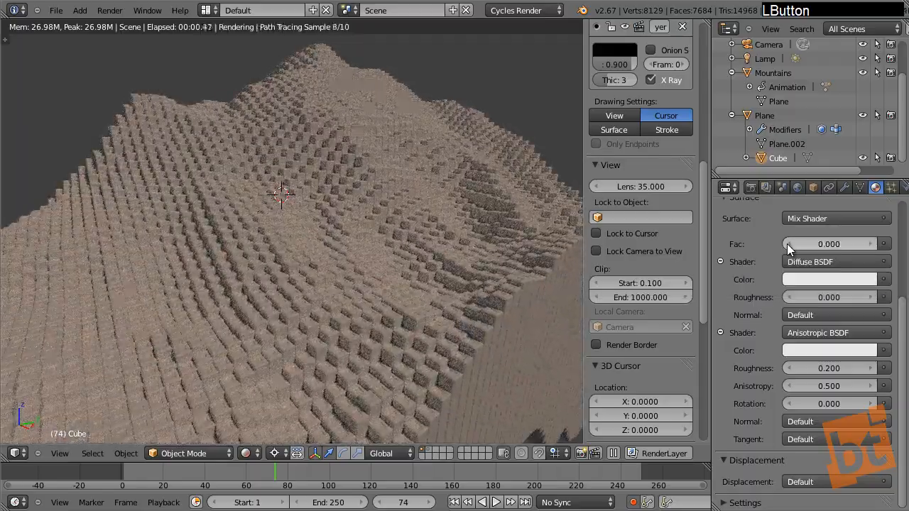
- Raise the Mix Shader's factor to 0.6 to balance the diffuse and anisotropic shaders
left_click(869, 242)
left_click(870, 243)
left_click(870, 242)
left_click(870, 243)
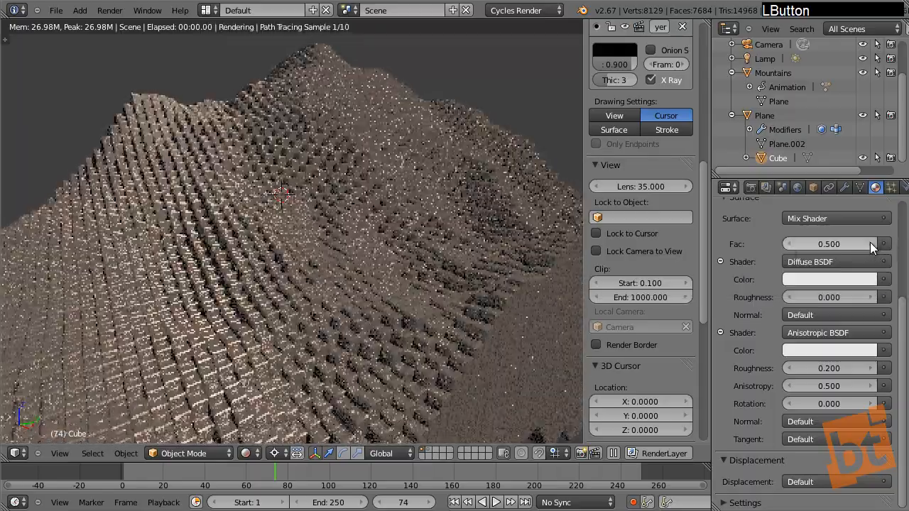
left_click(870, 242)
left_click(870, 243)
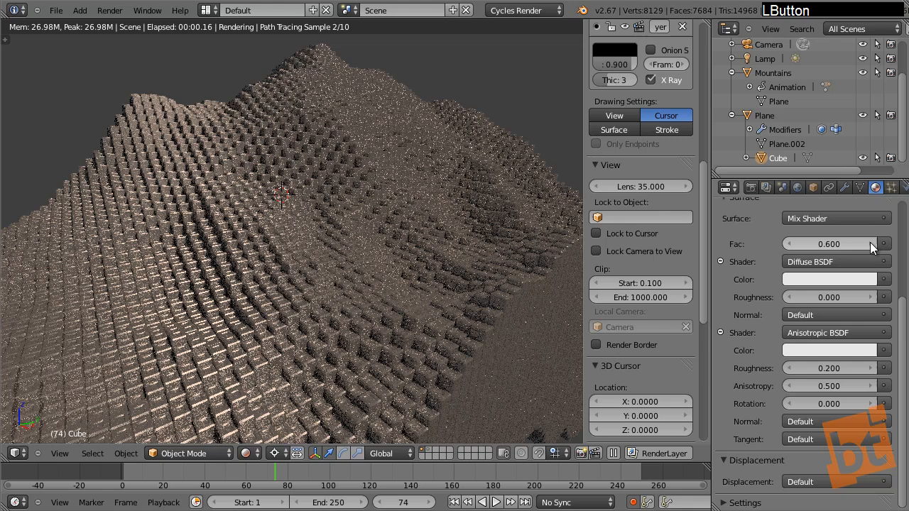
- Enable nodes for the World surface and use a Sky Texture as the background colour
left_click(798, 187)
left_click(734, 238)
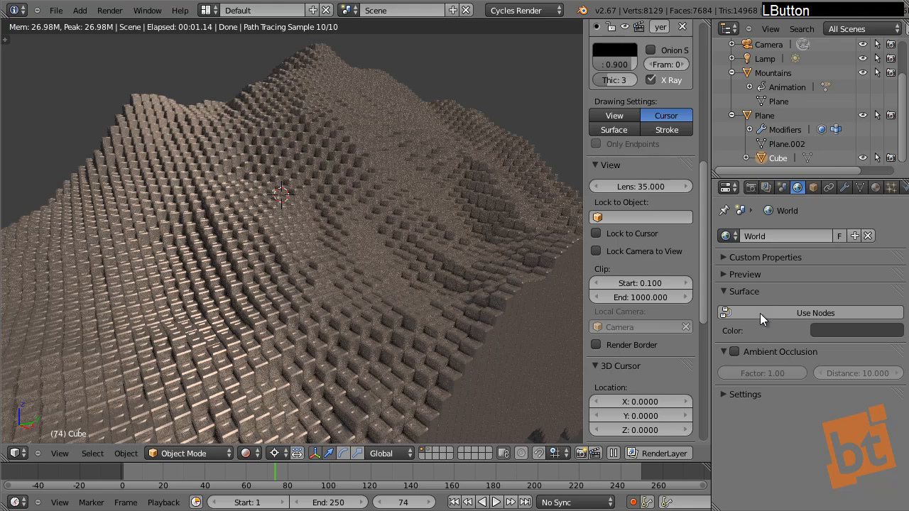
left_click(760, 313)
left_click(896, 340)
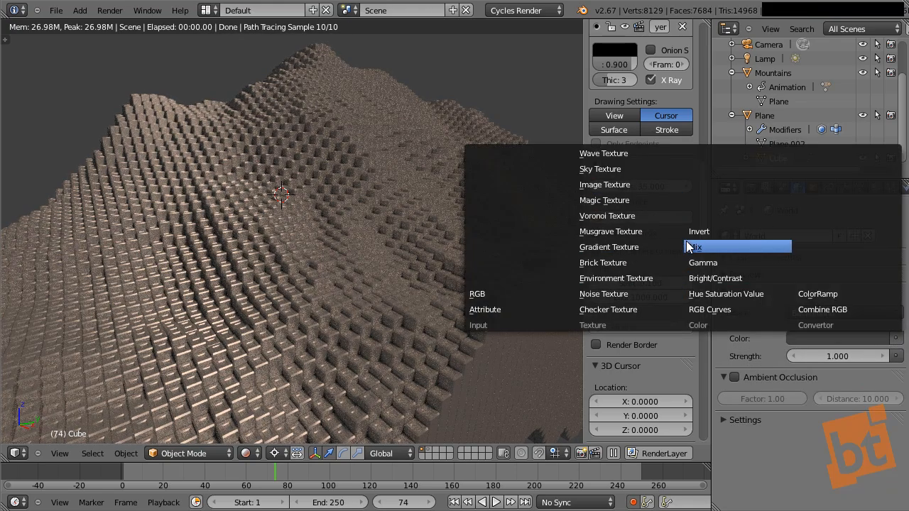
left_click(613, 169)
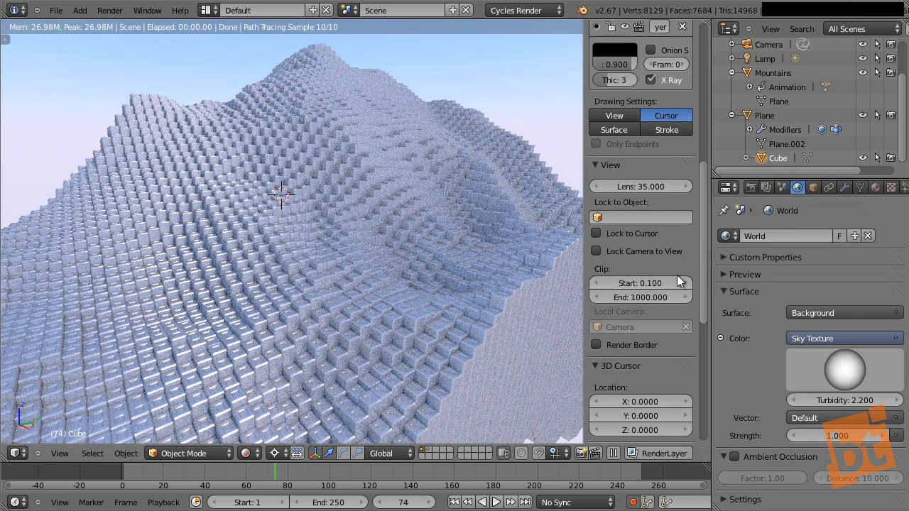
- Turn the Sky Texture's sun direction for a warmer, dusk-like sky and reduce the background strength to 0.41
left_click_drag(853, 373, 843, 359)
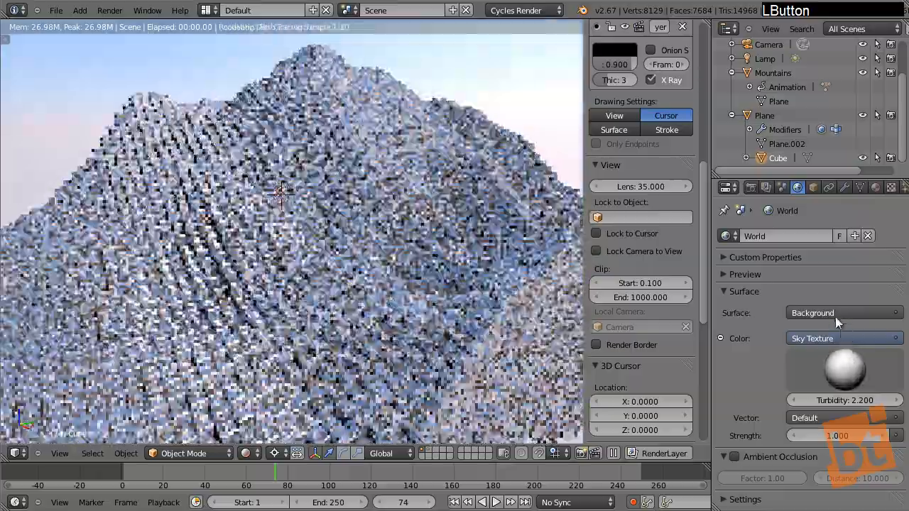
left_click_drag(835, 316, 863, 490)
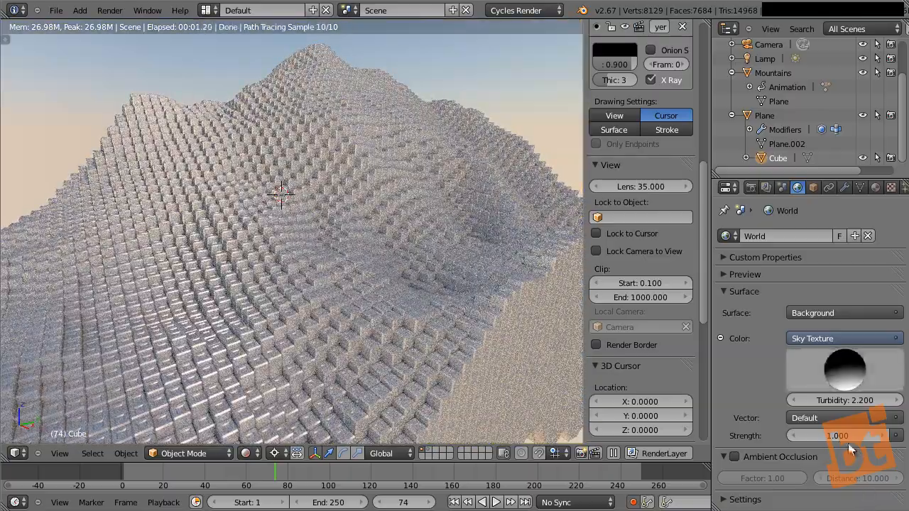
left_click_drag(837, 438, 794, 436, "shift")
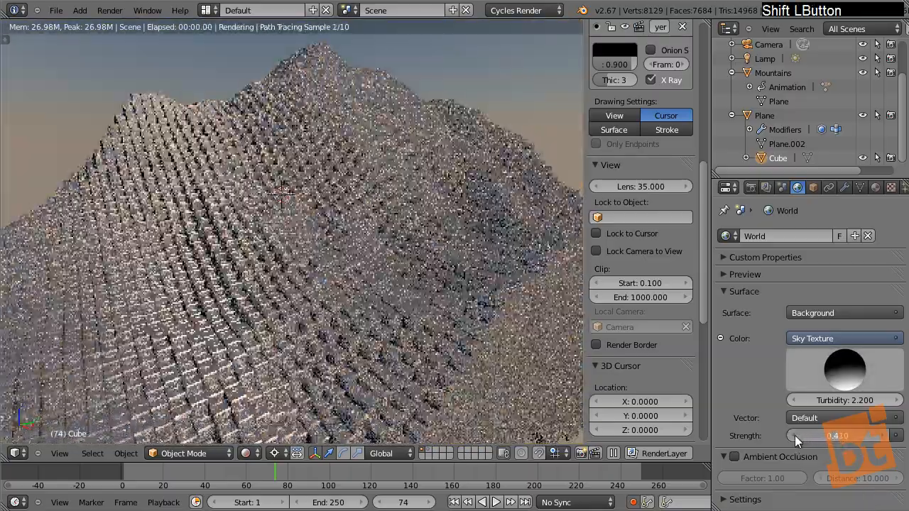
middle_click_drag(392, 266, 341, 298, "shift")
scroll(365, 300, "down", 2)
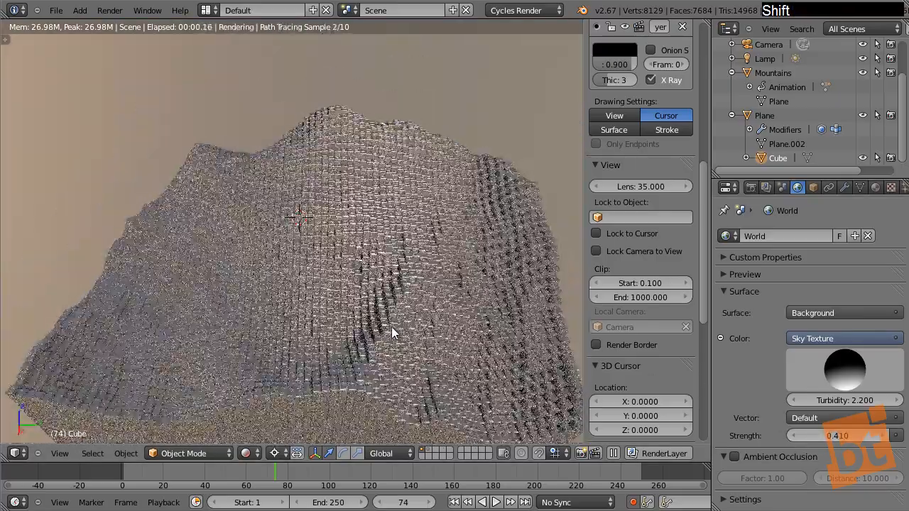
middle_click_drag(391, 327, 418, 307)
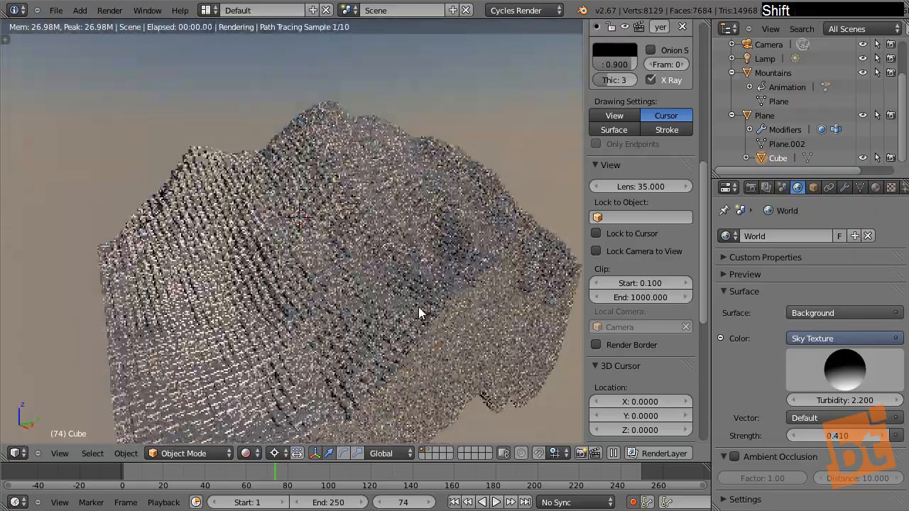
scroll(324, 221, "up", 1)
scroll(324, 221, "up", 1)
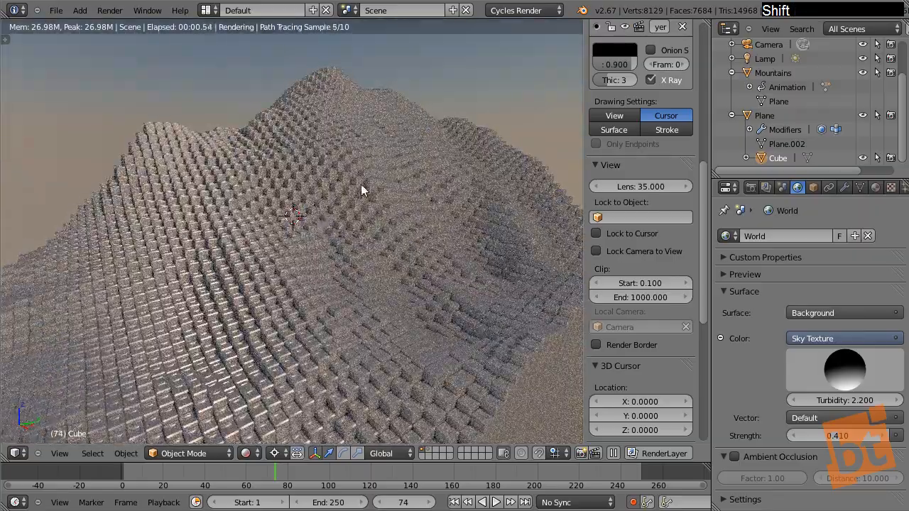
- Return to the Cube's material, try a Mix Shader factor of 1.0, and settle on 0.9
left_click(875, 187)
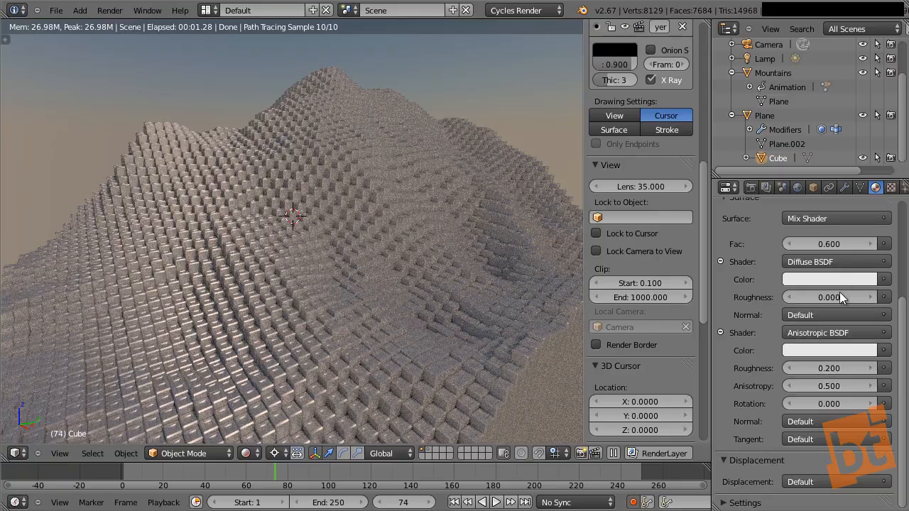
left_click(871, 244)
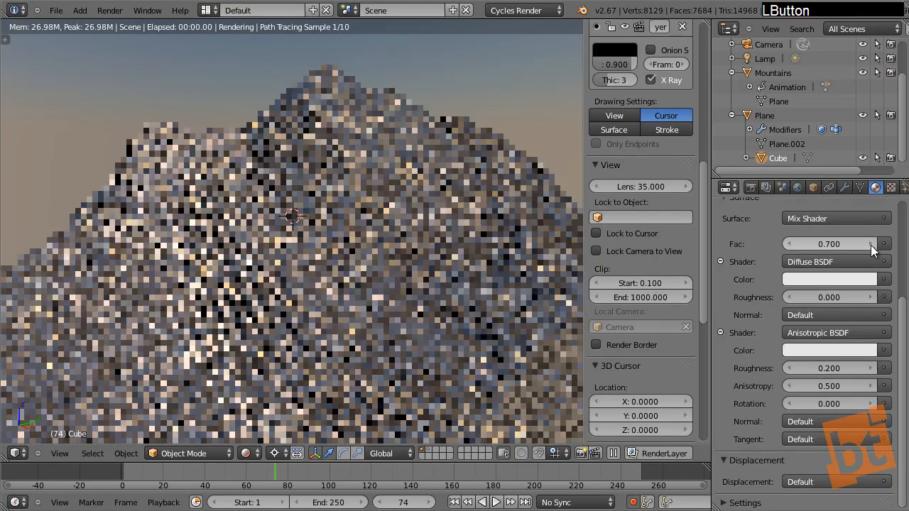
left_click(871, 244)
left_click(871, 244)
left_click(871, 245)
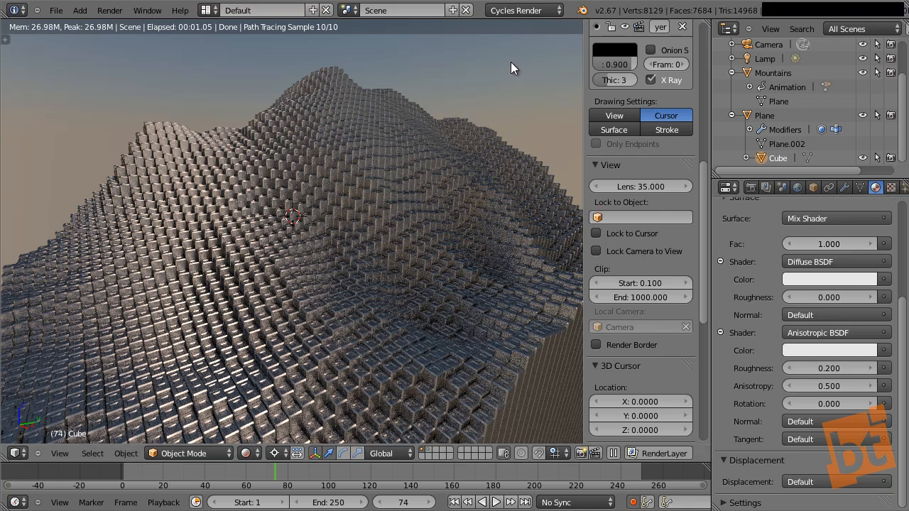
left_click(792, 245)
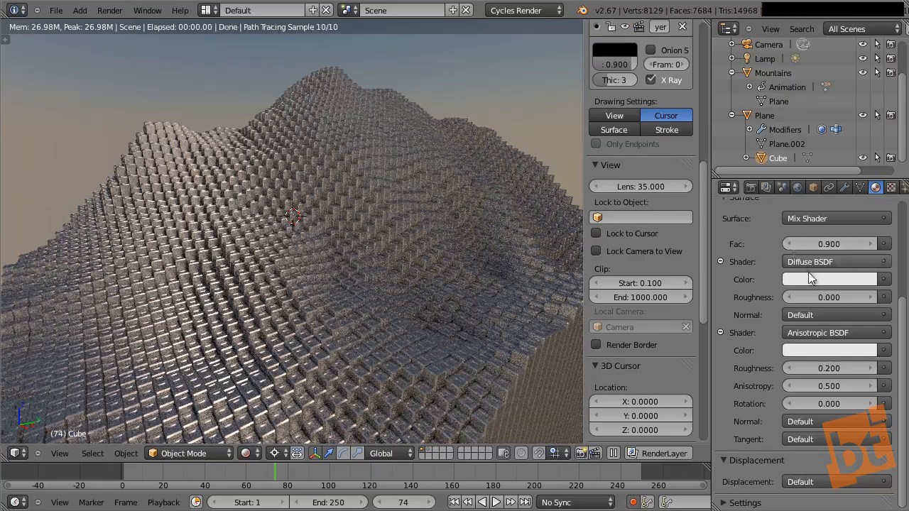
- Give the Diffuse BSDF a light pink-violet colour and check it on the terrain
left_click(813, 281)
left_click_drag(807, 137, 821, 152)
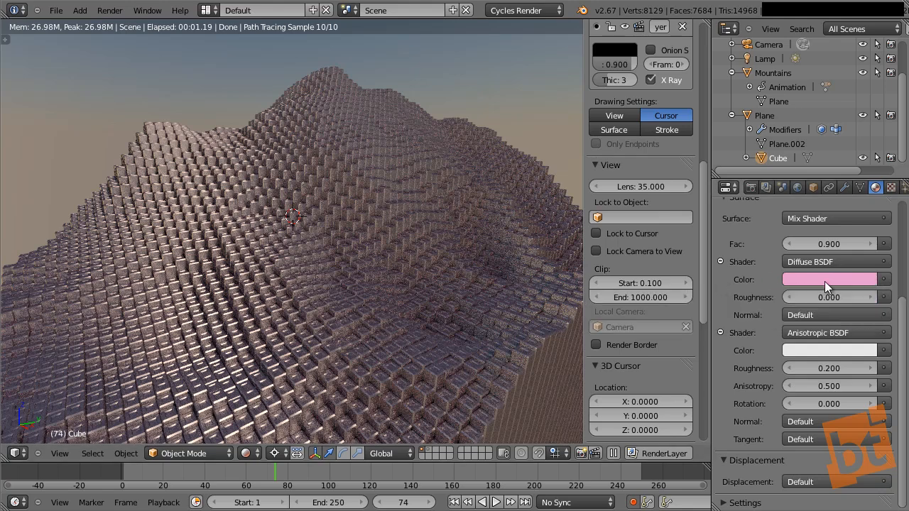
left_click(827, 281)
left_click_drag(817, 154, 829, 144)
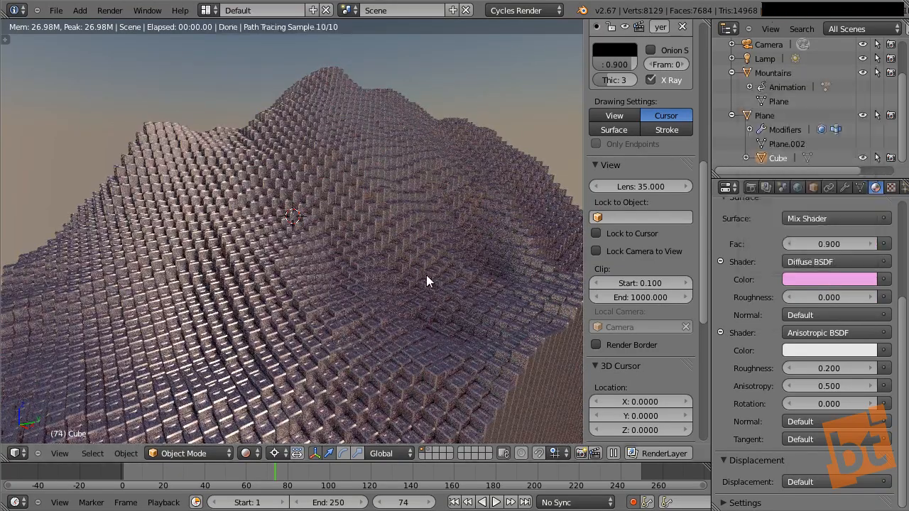
middle_click_drag(426, 278, 428, 262)
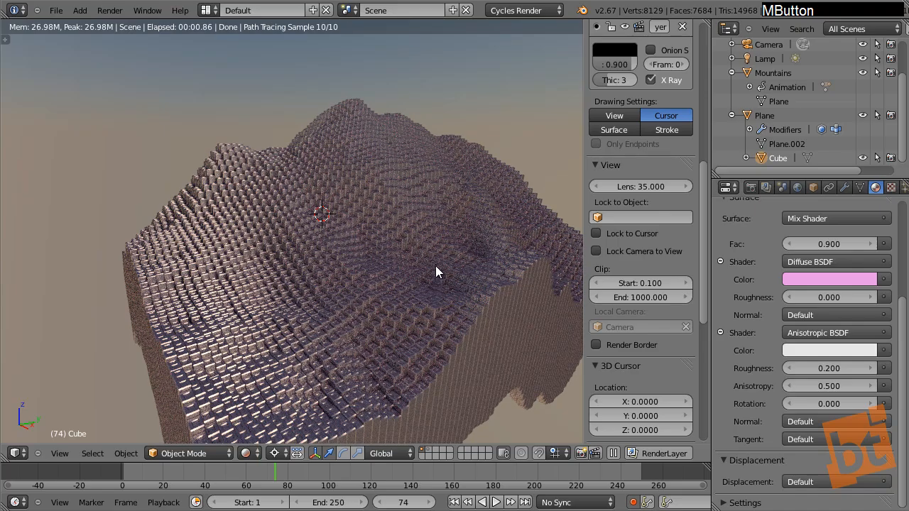
scroll(435, 266, "up", 2)
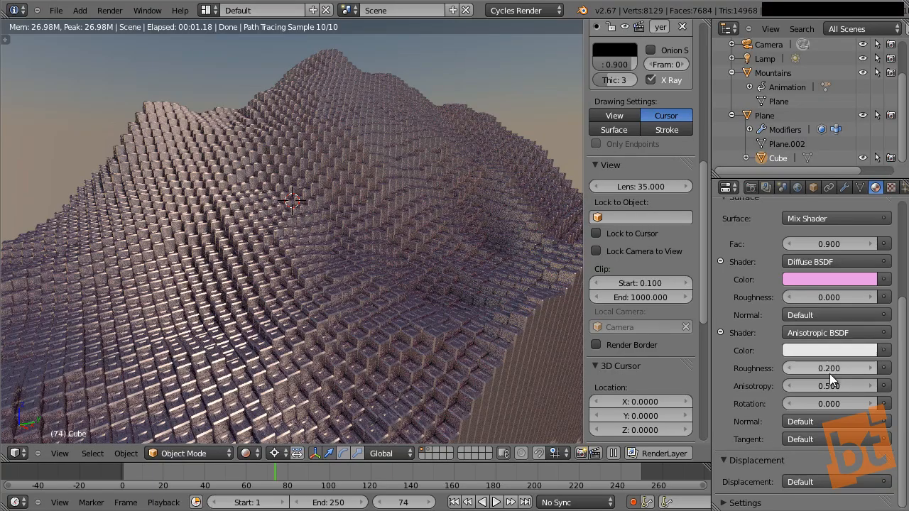
- Tint the Anisotropic BSDF's colour light blue
left_click(839, 350)
left_click_drag(806, 222, 806, 178)
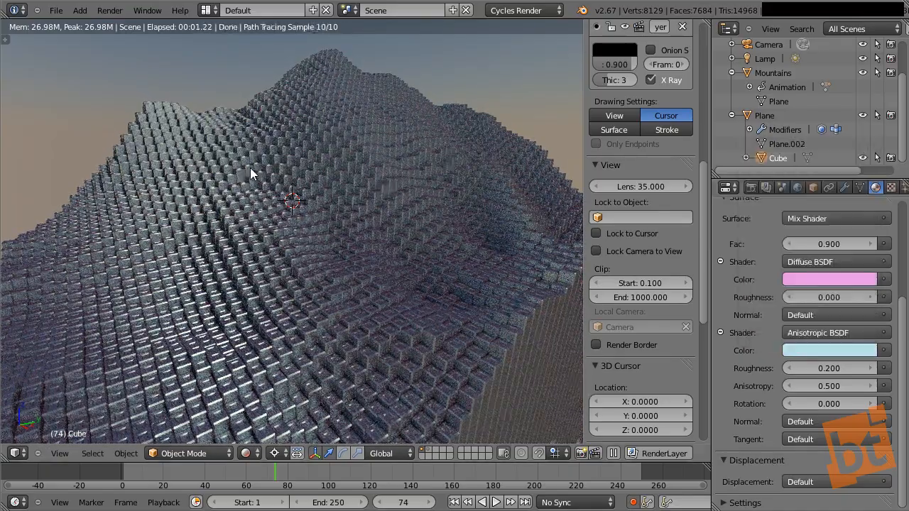
middle_click_drag(301, 235, 388, 282)
- Look through the camera and fly it until the terrain's peaks and slopes fill the frame
key("KP_0")
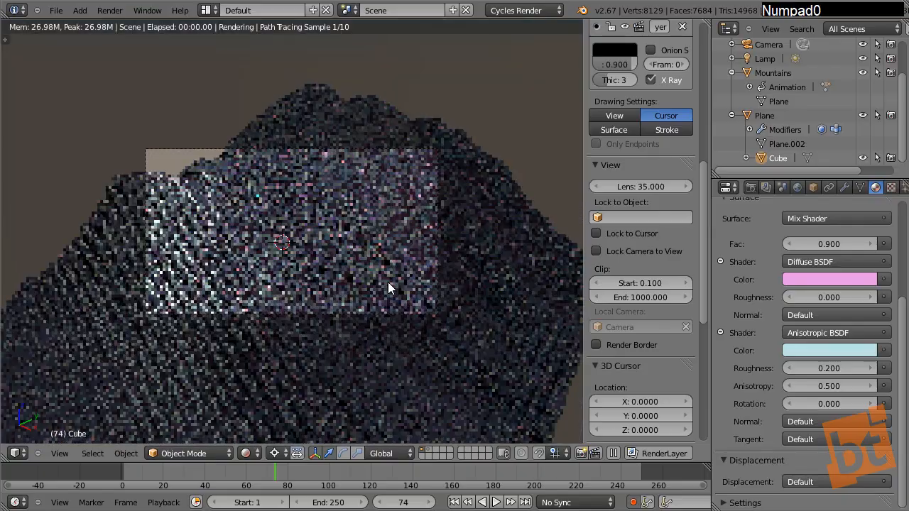
key("shift+f")
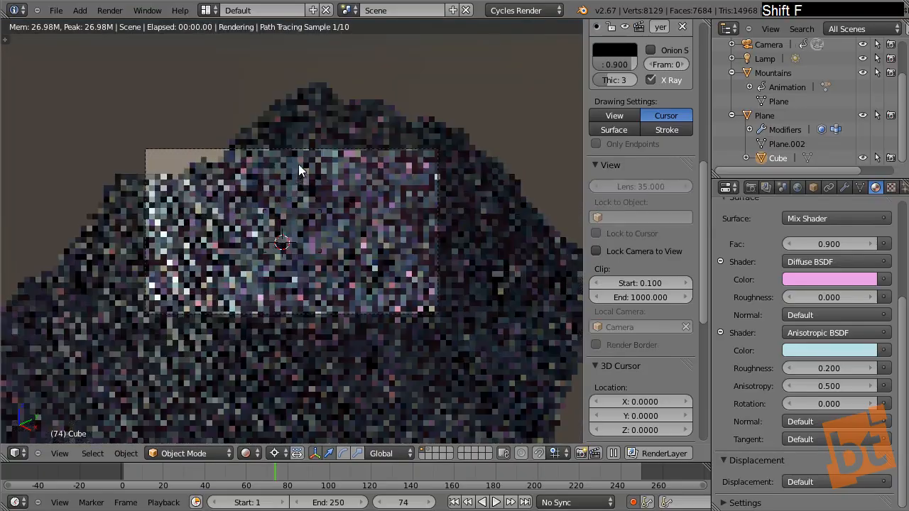
left_click(317, 140)
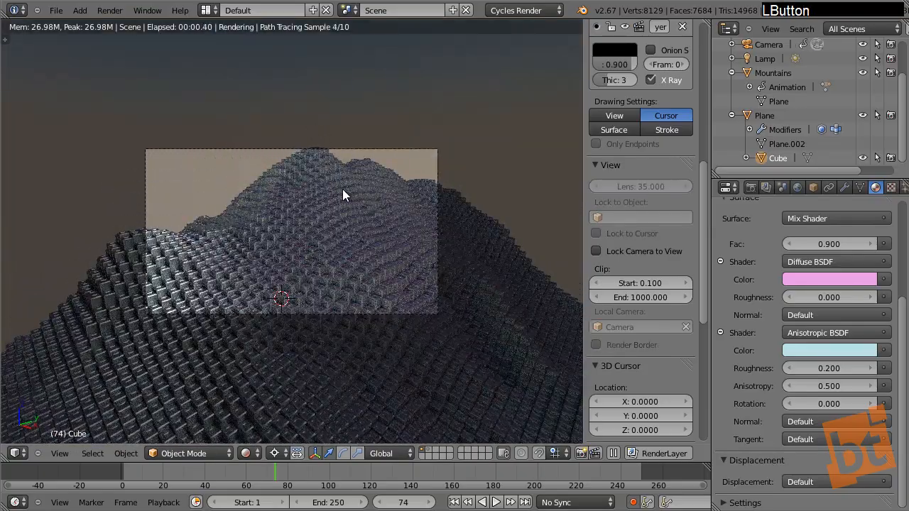
key("shift+f")
scroll(343, 189, "down", 2)
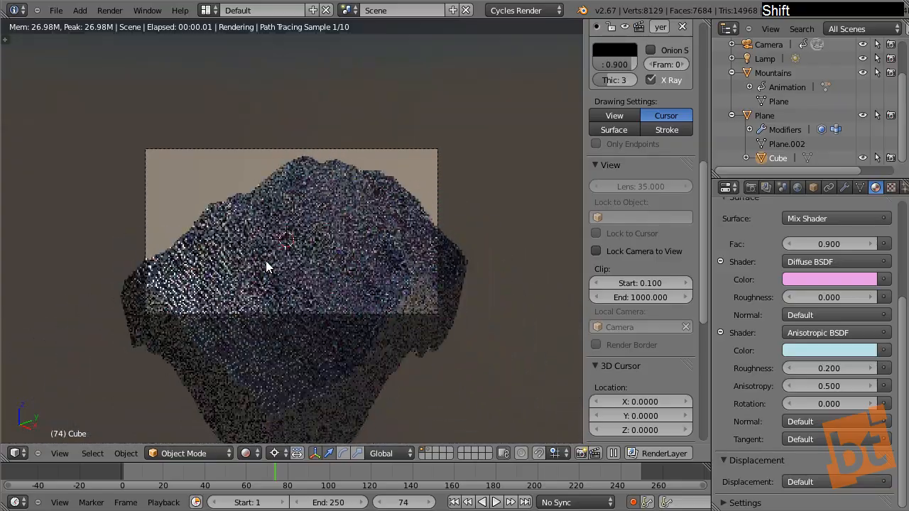
left_click(266, 261)
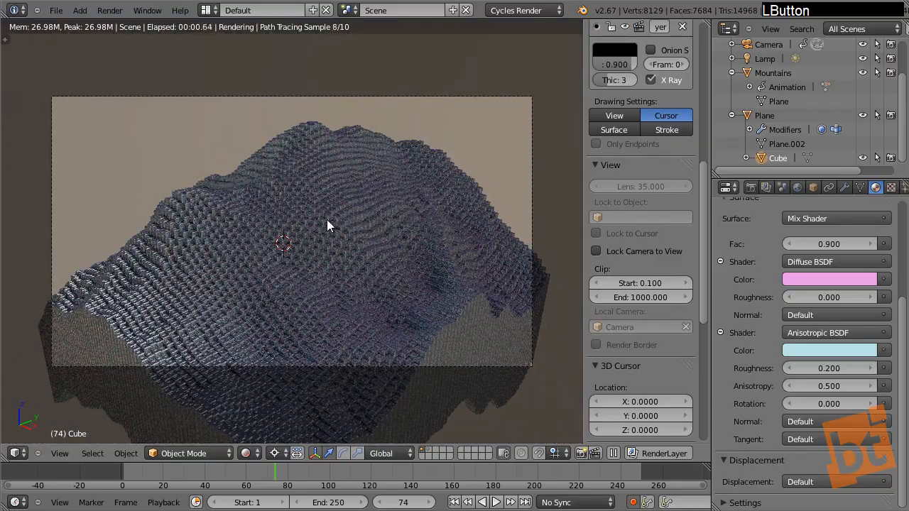
- Save the scene file with the new camera framing
scroll(327, 216, "up", 1)
scroll(327, 216, "down", 1)
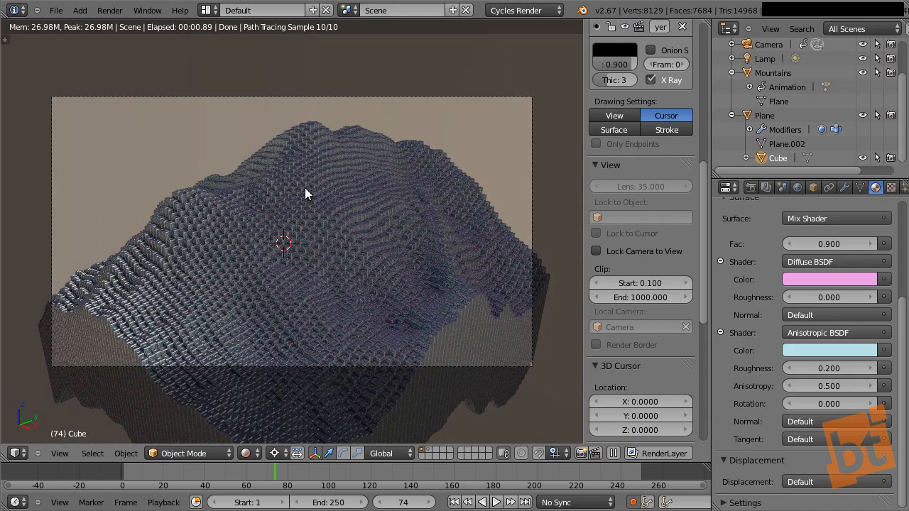
key("ctrl+s")
left_click(304, 188)
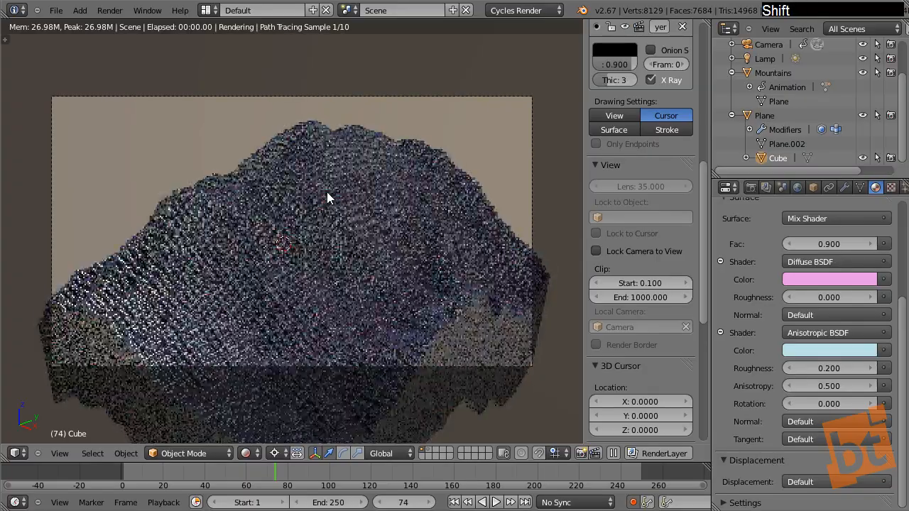
- Refine the camera's framing of the terrain slightly in fly mode and enlarge the camera view
left_click(327, 192)
key("shift+f")
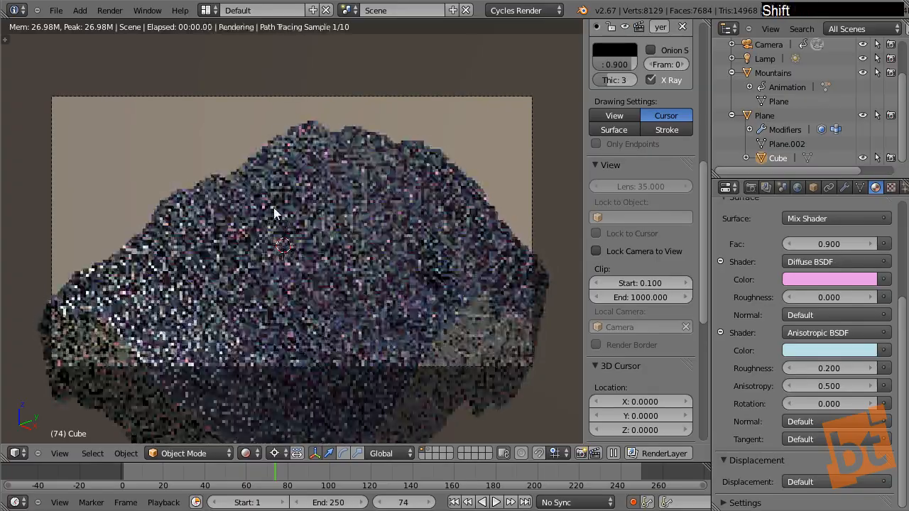
left_click(242, 195)
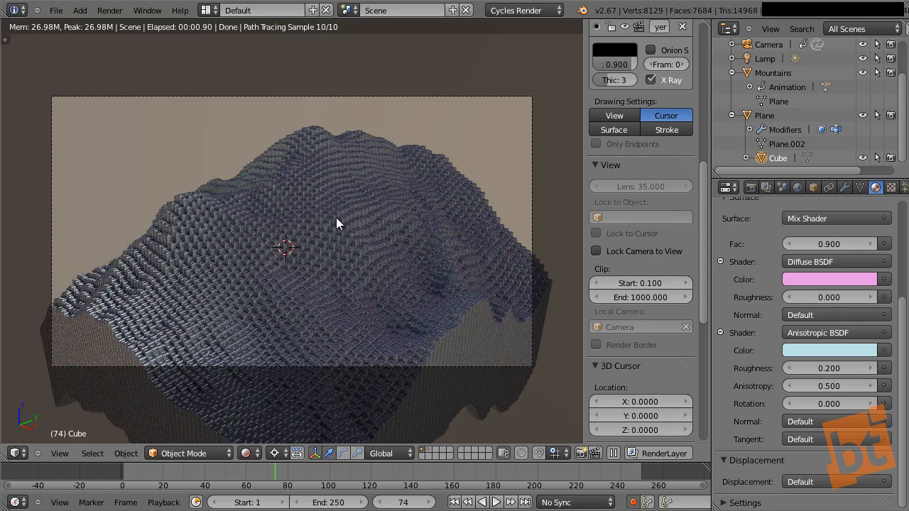
key("r")
right_click(360, 181)
key("KP_0")
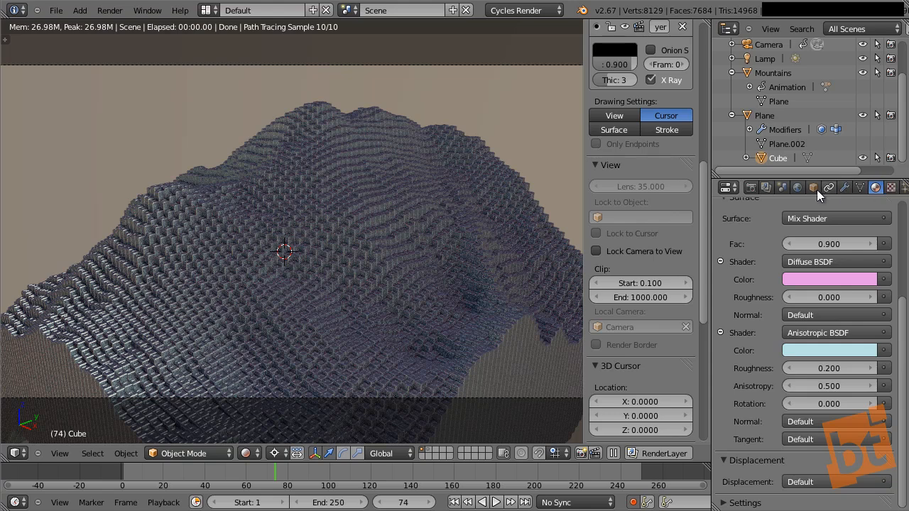
- Set the camera's depth of field to an aperture size of 0.05 and use Plane as its focus object
middle_click_drag(817, 189, 765, 176)
left_click(768, 45)
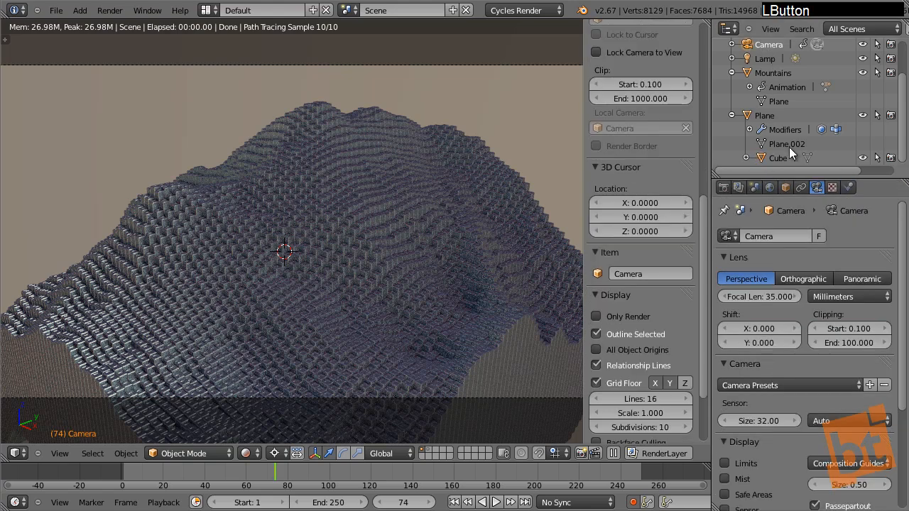
middle_click_drag(816, 370, 808, 201)
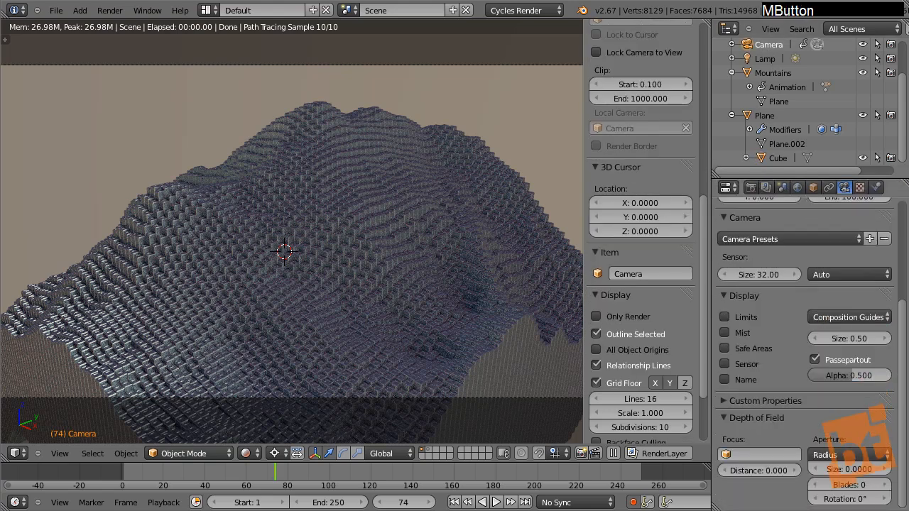
left_click(887, 470)
left_click(887, 470)
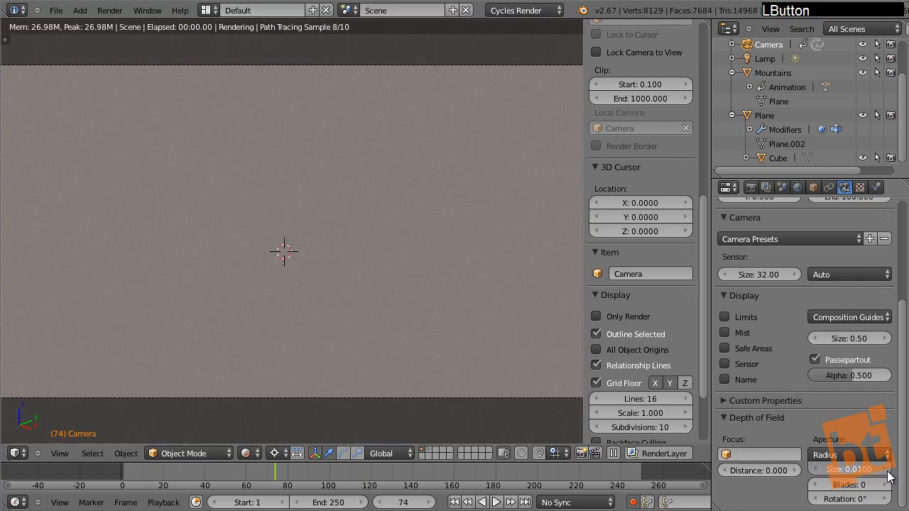
left_click(887, 470)
left_click(887, 471)
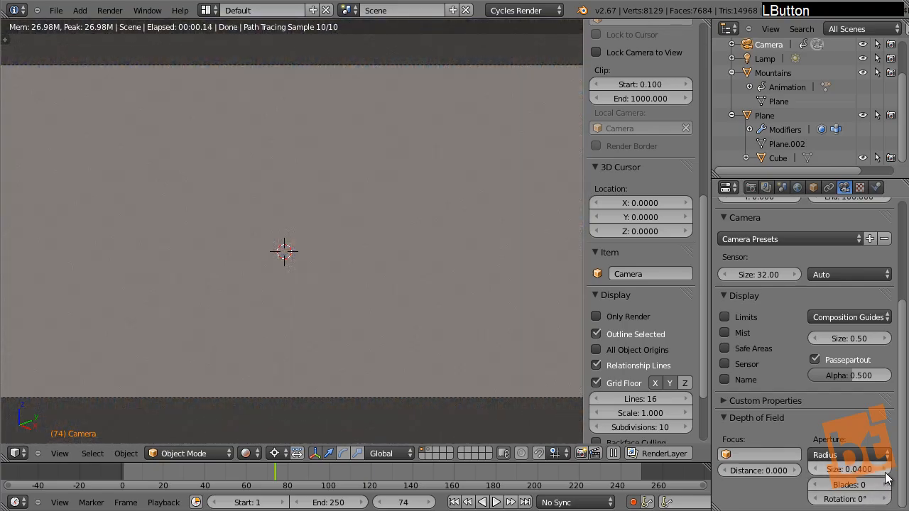
left_click(887, 471)
left_click(792, 458)
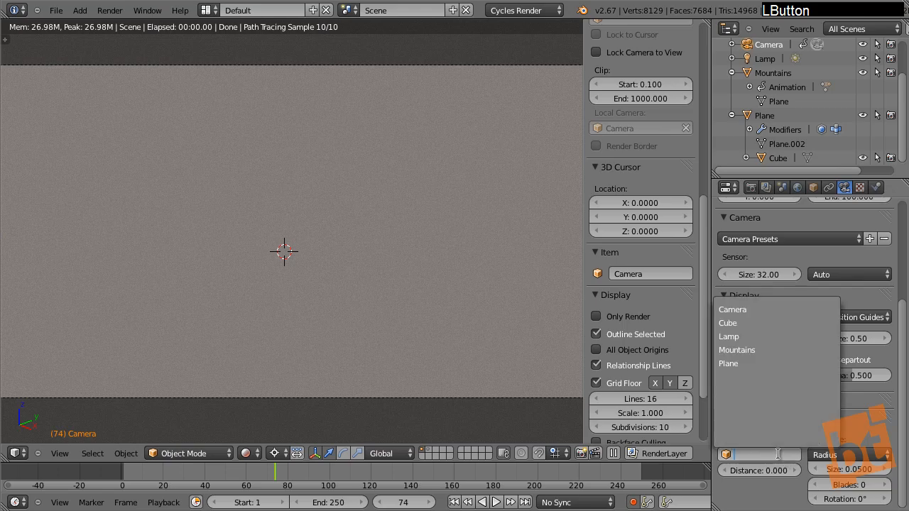
left_click(747, 365)
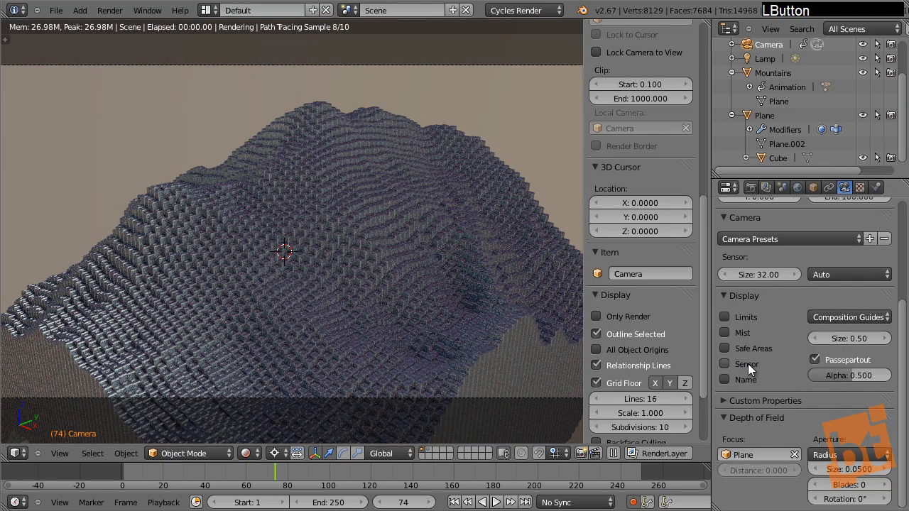
- Increase the camera's aperture size to 0.86 to test a much stronger blur
left_click(885, 470)
left_click(885, 471)
left_click(885, 470)
left_click(886, 470)
left_click(885, 470)
left_click(886, 470)
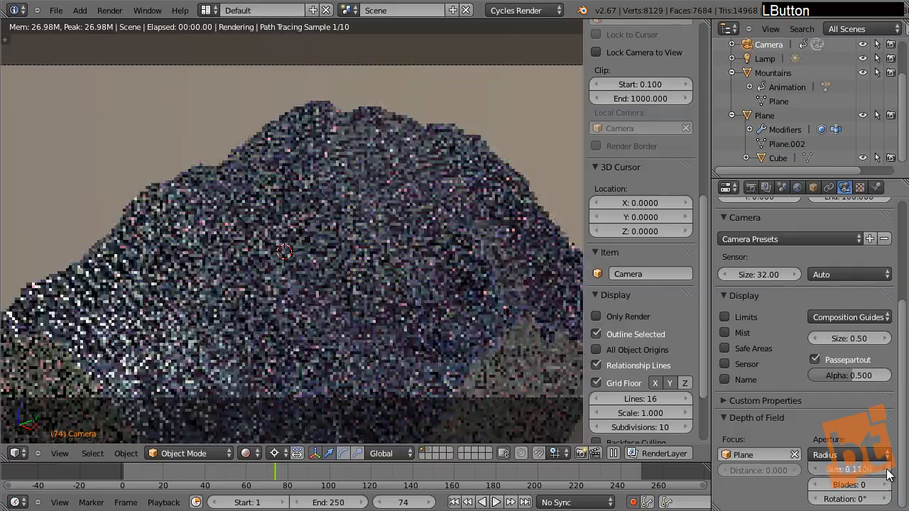
left_click(886, 470)
left_click(885, 470)
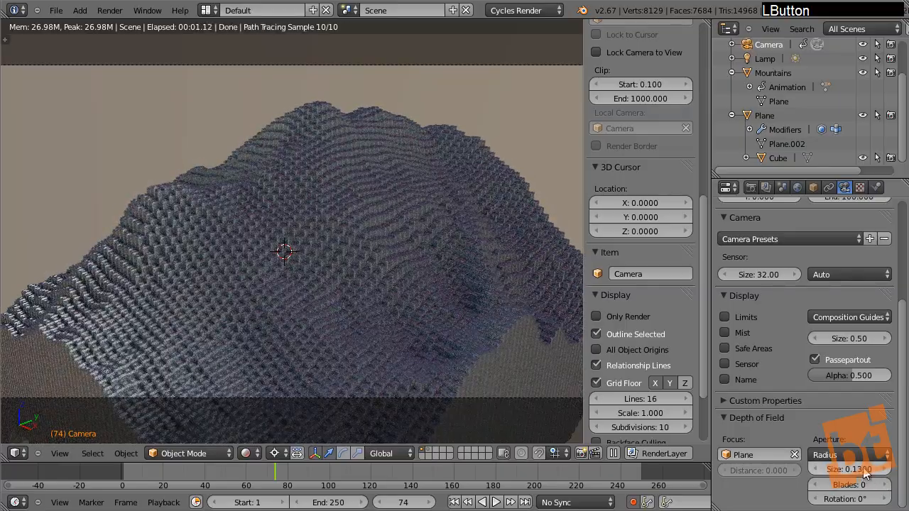
left_click_drag(866, 474, 889, 475)
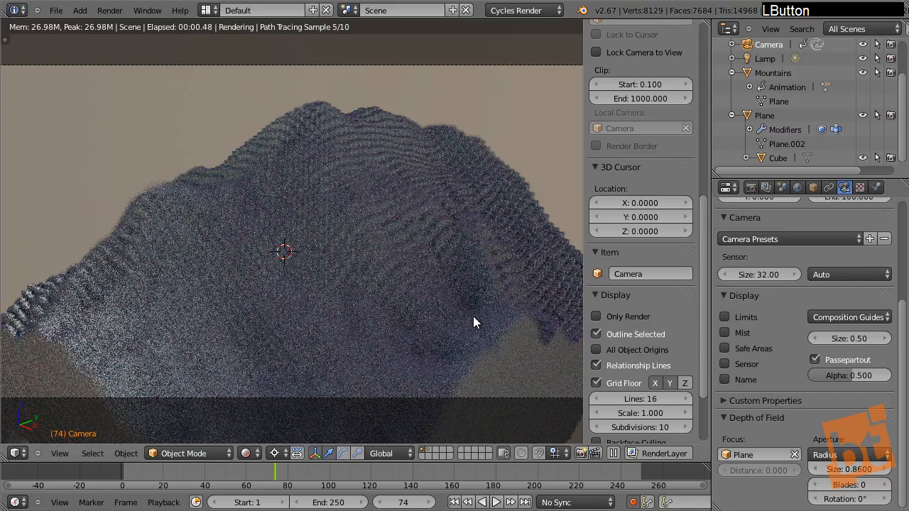
- Hide the viewport's properties shelf and set the camera's aperture size to 0.3
key("n")
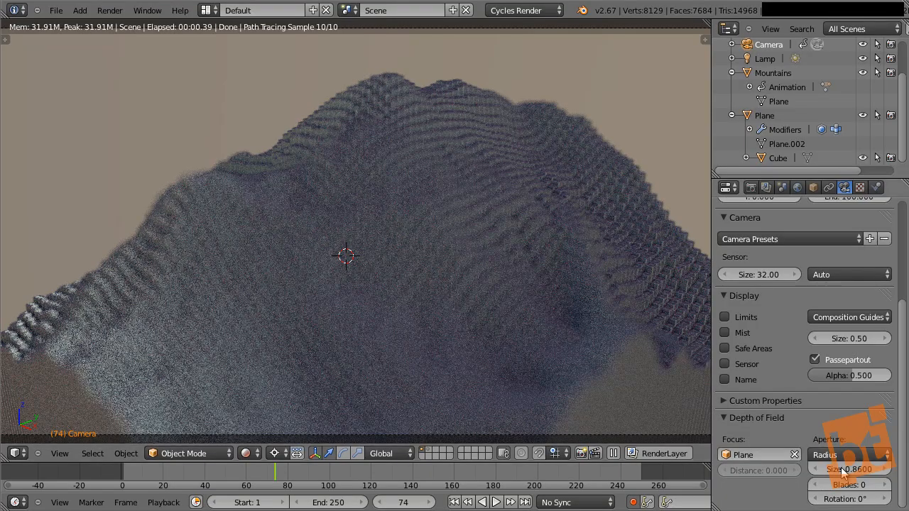
left_click(814, 472)
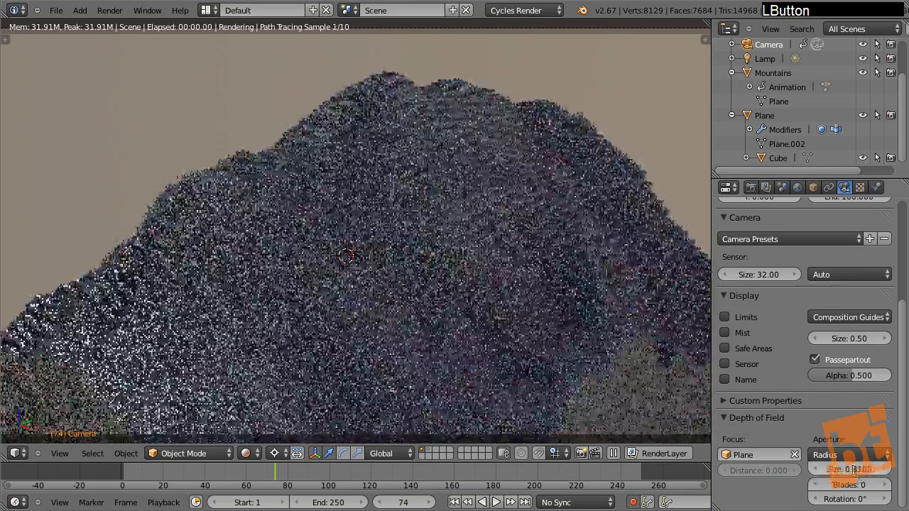
left_click(849, 470)
type("0.81")
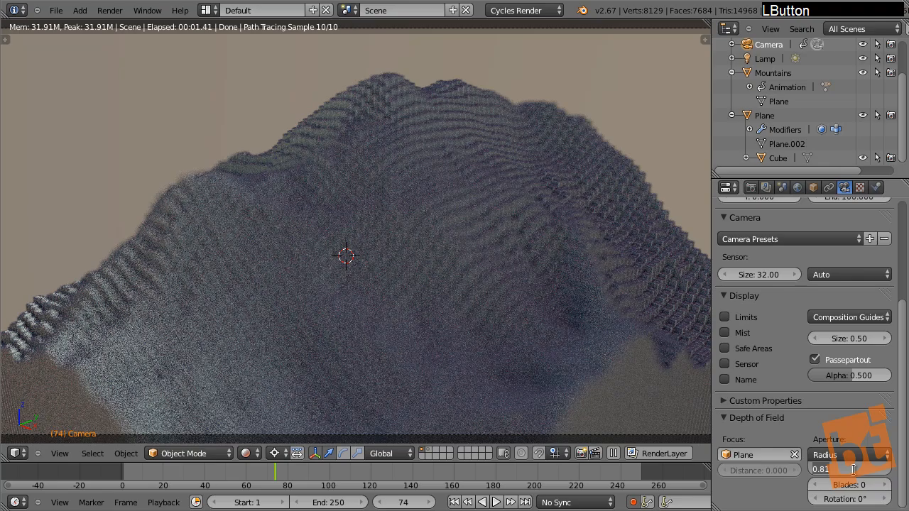
key("Return")
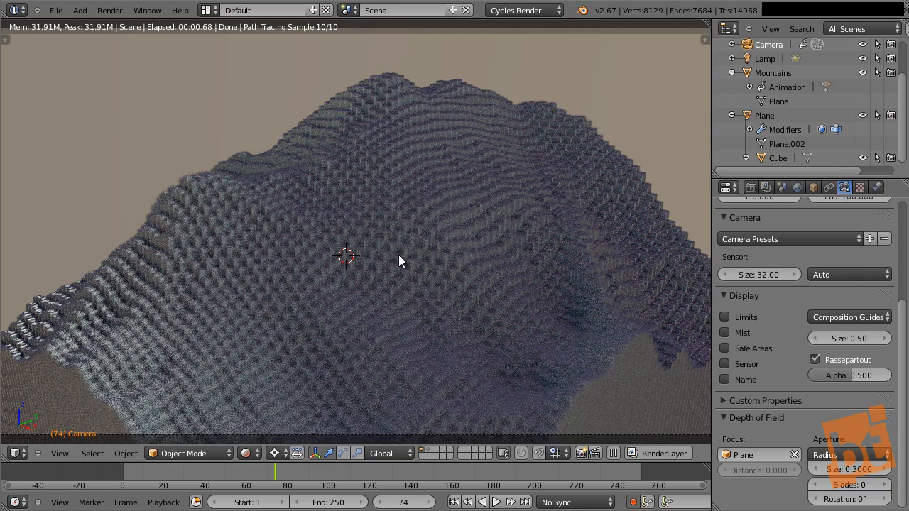
- Try an aperture size of 0.2 for the camera and settle on 0.1
key("shift")
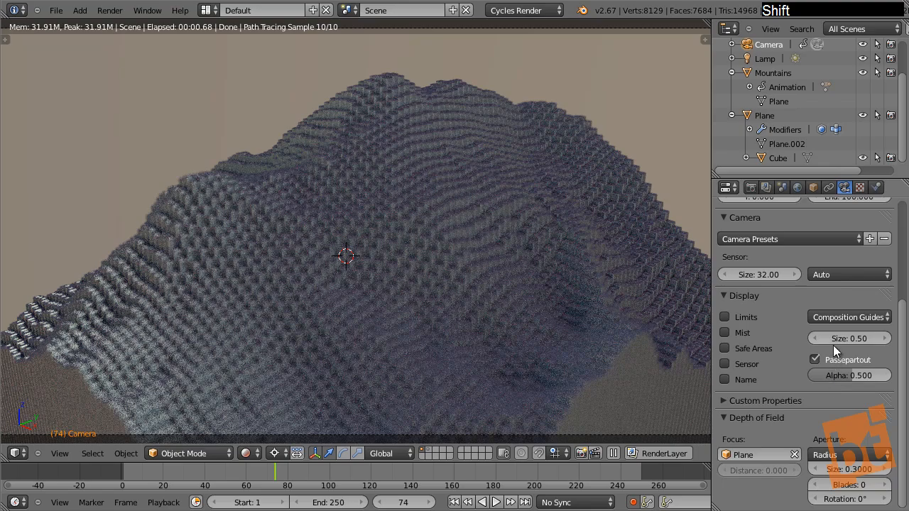
left_click(850, 469)
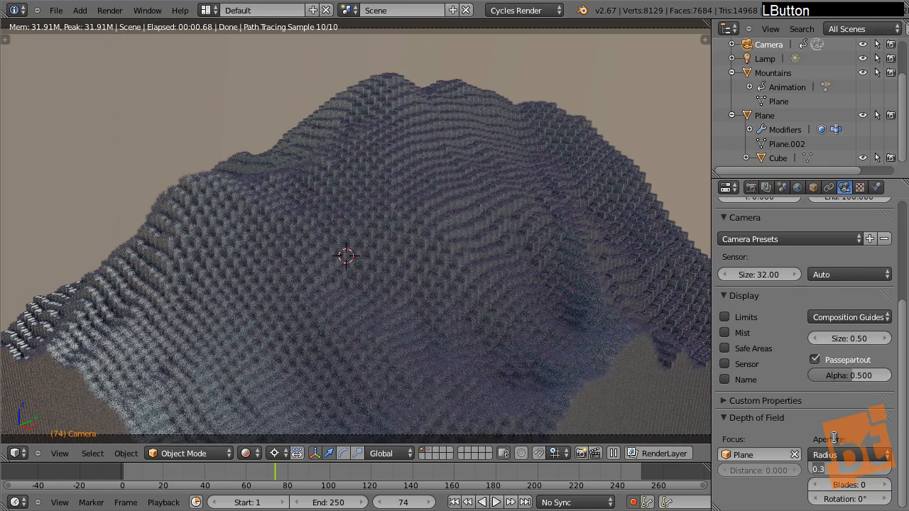
type("0.2")
key("Return")
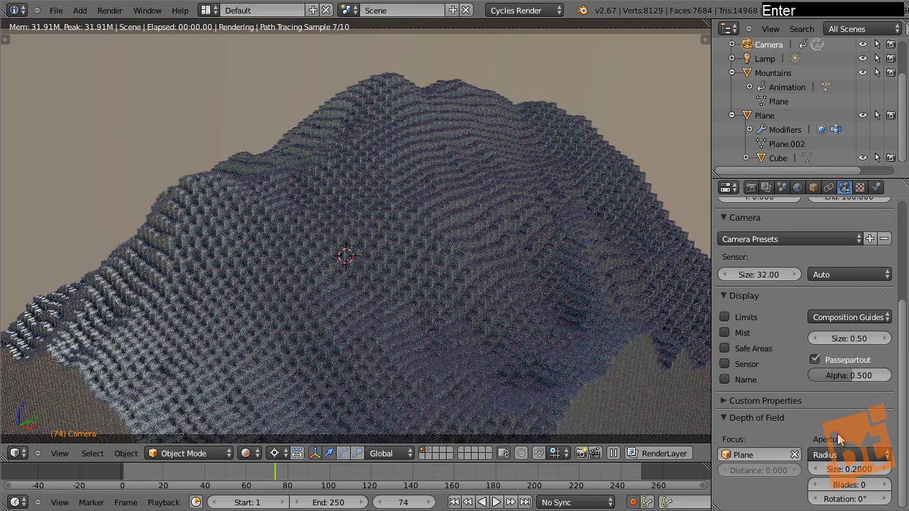
left_click(839, 469)
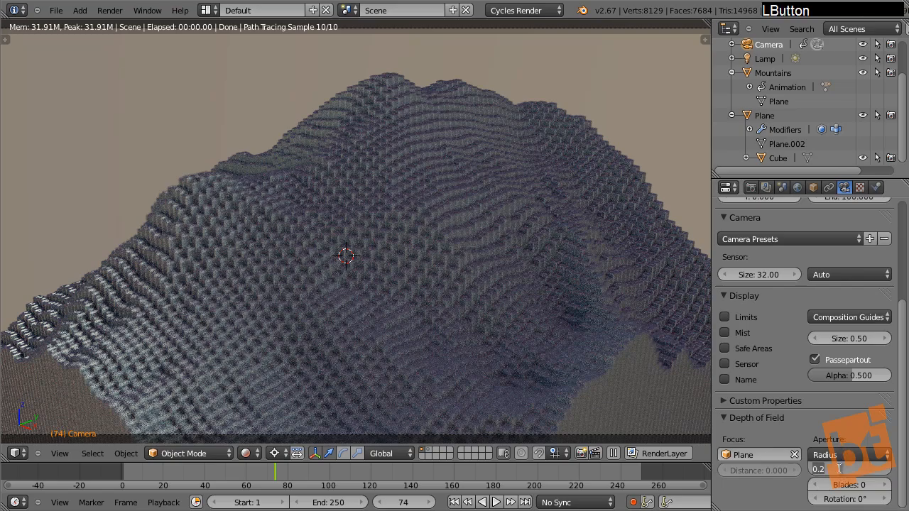
type("0.1")
key("Return")
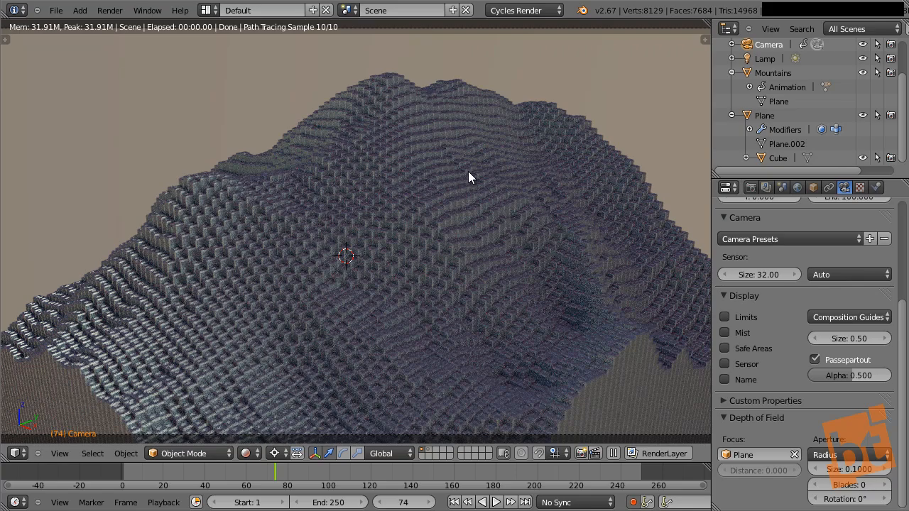
- Rename the render layer to "metal" and limit it to the first layer
mouse_move(420, 245)
middle_mouse_down()
mouse_move(405, 232)
mouse_move(417, 249)
mouse_move(678, 167)
mouse_move(718, 177)
middle_mouse_up()
left_click(765, 188)
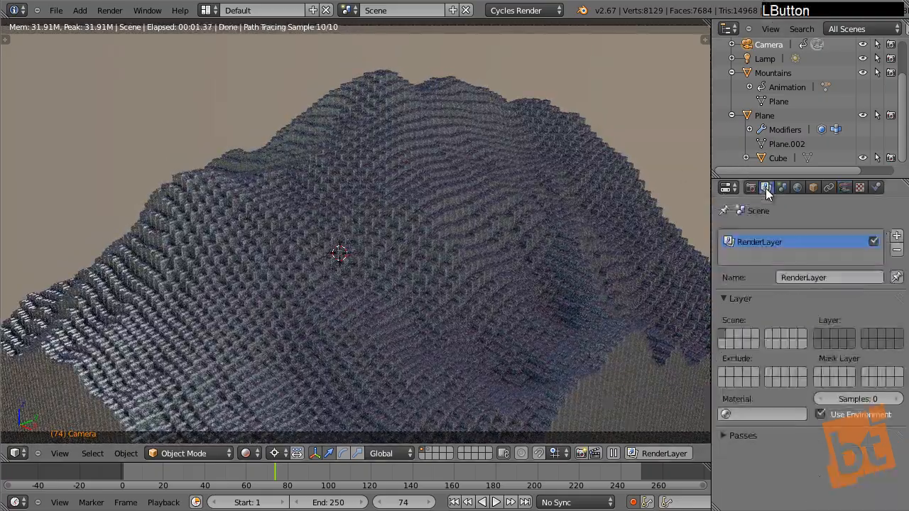
left_click(834, 277)
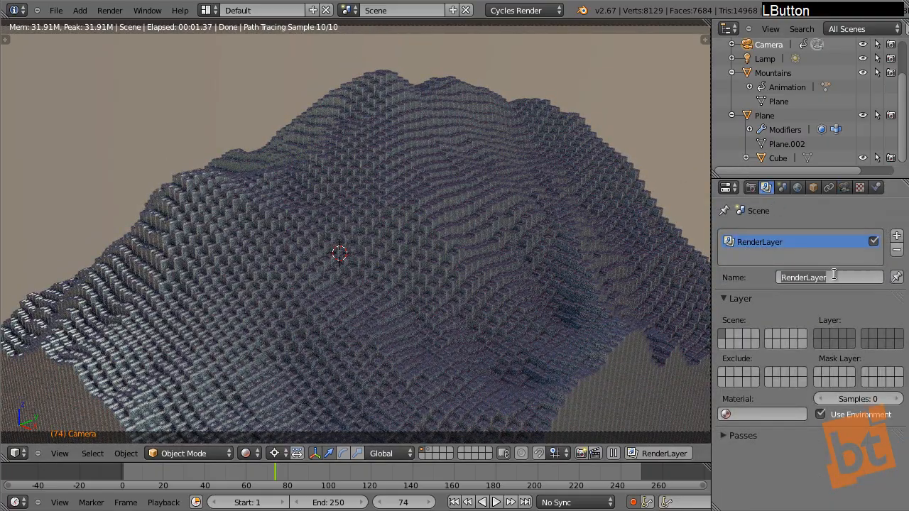
type("metal")
key("Return")
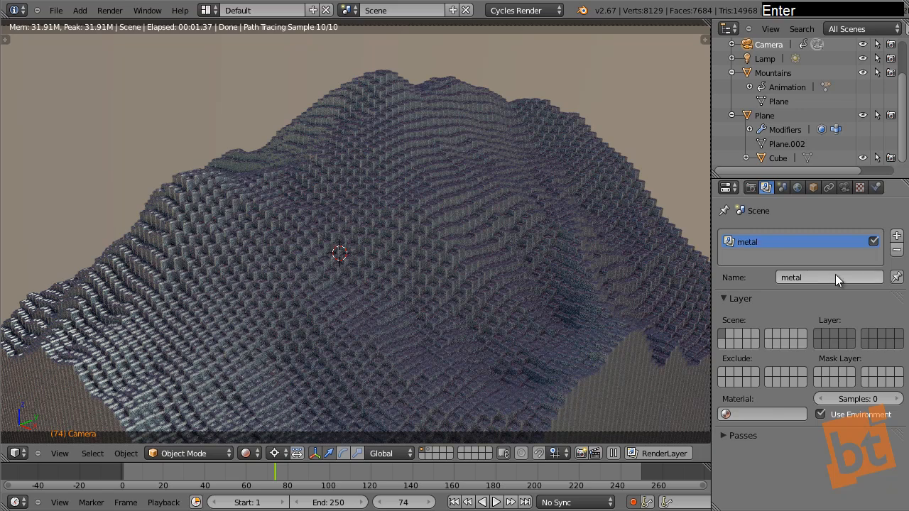
left_click(815, 331)
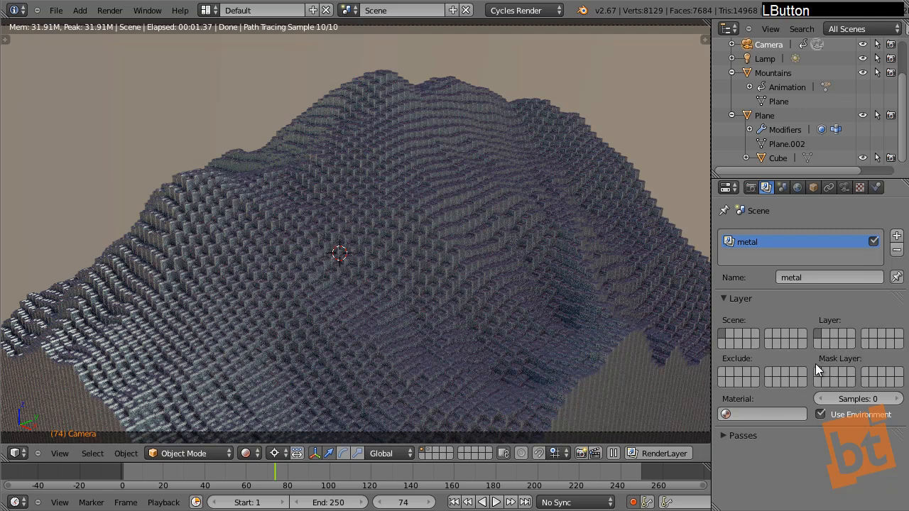
- Enable the Direct, Indirect and Color glossy passes for the metal render layer and render the current frame
left_click(742, 435)
scroll(746, 483, "down", 3)
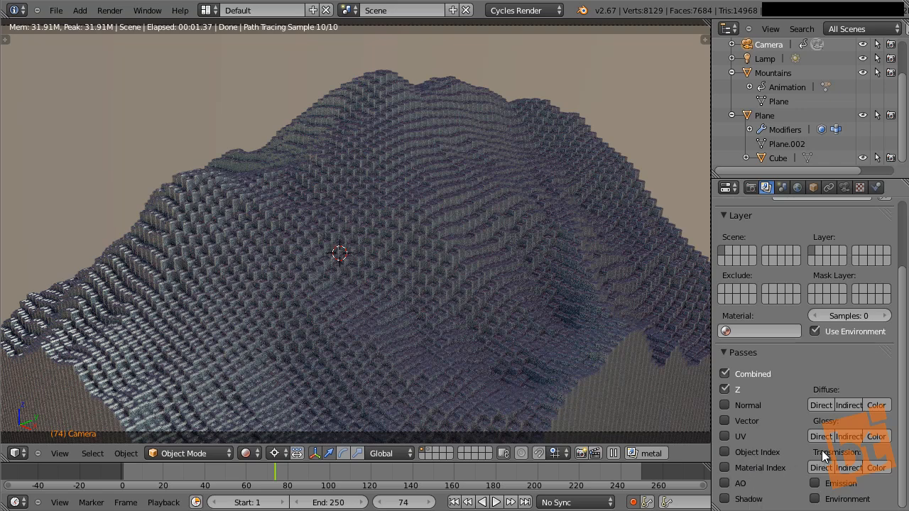
left_click_drag(820, 437, 881, 442)
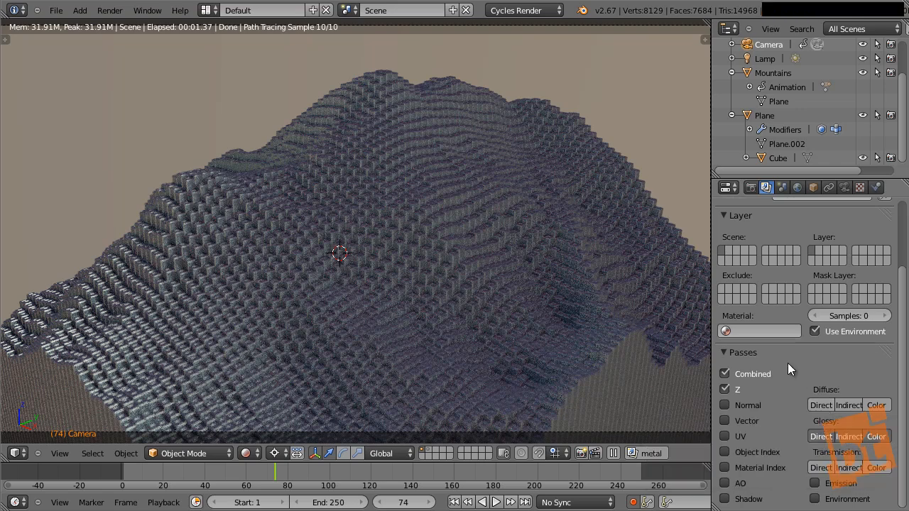
left_click(502, 195, "ctrl")
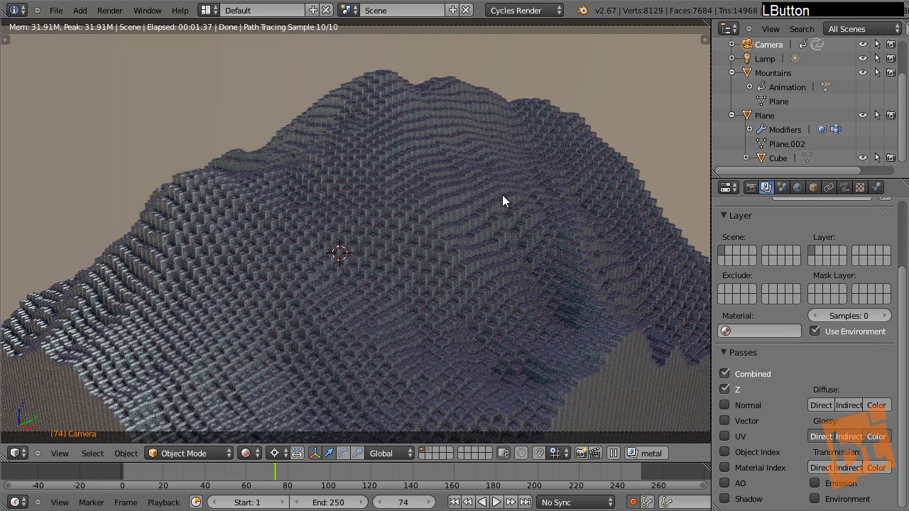
key("F12")
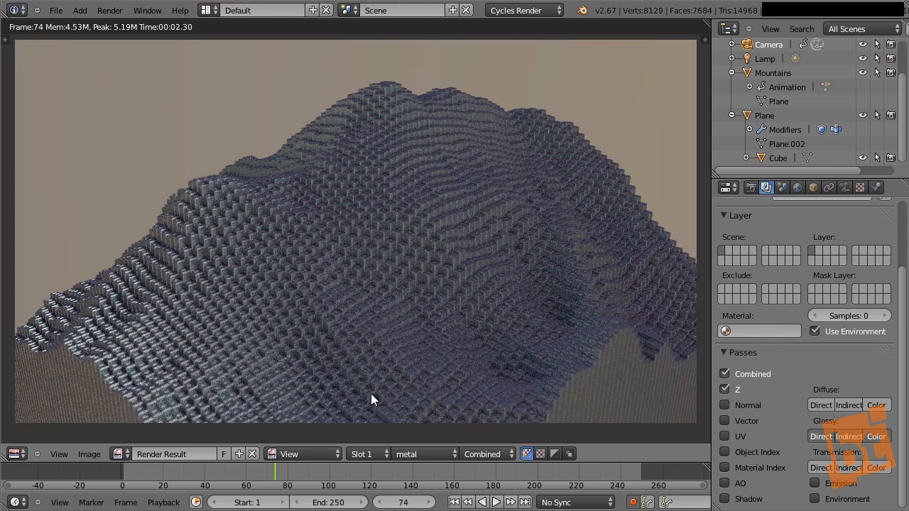
- Examine the render's GlossDir, GlossInd, GlossCol and Depth passes and return to the Combined pass
left_click(473, 452)
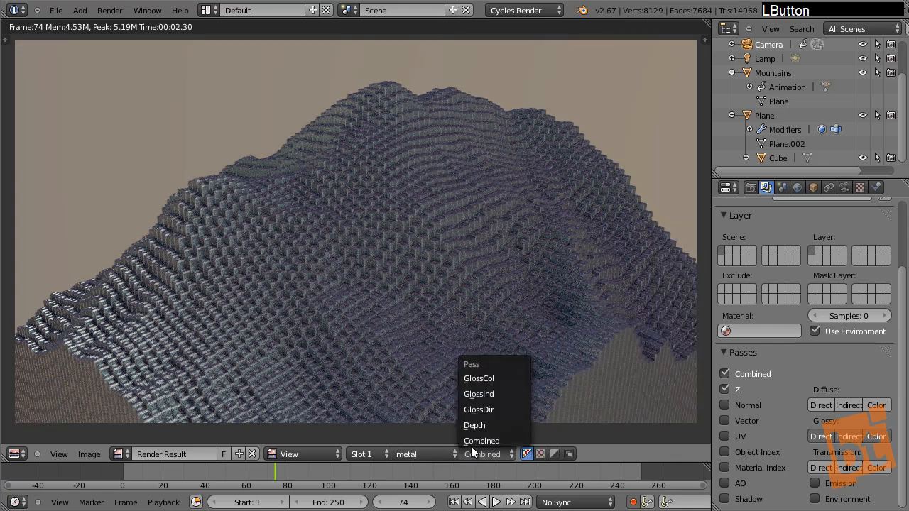
left_click(480, 410)
left_click(480, 458)
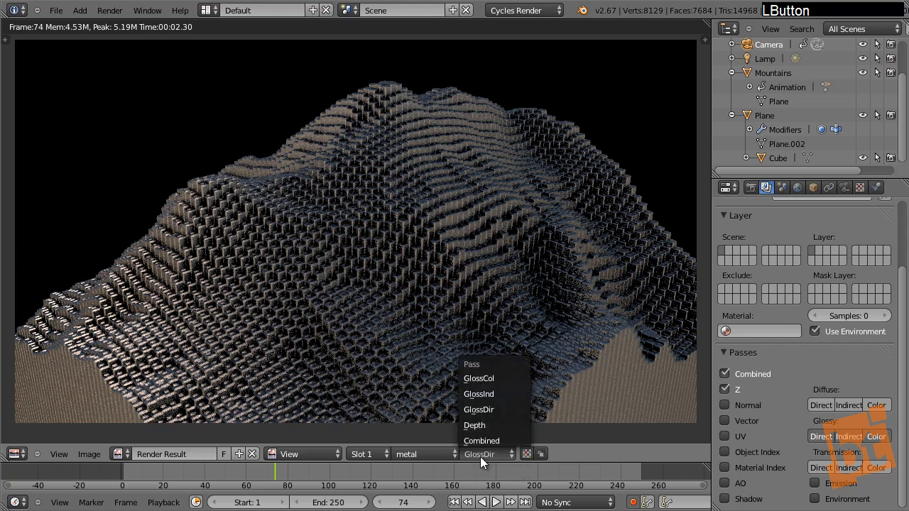
left_click(485, 392)
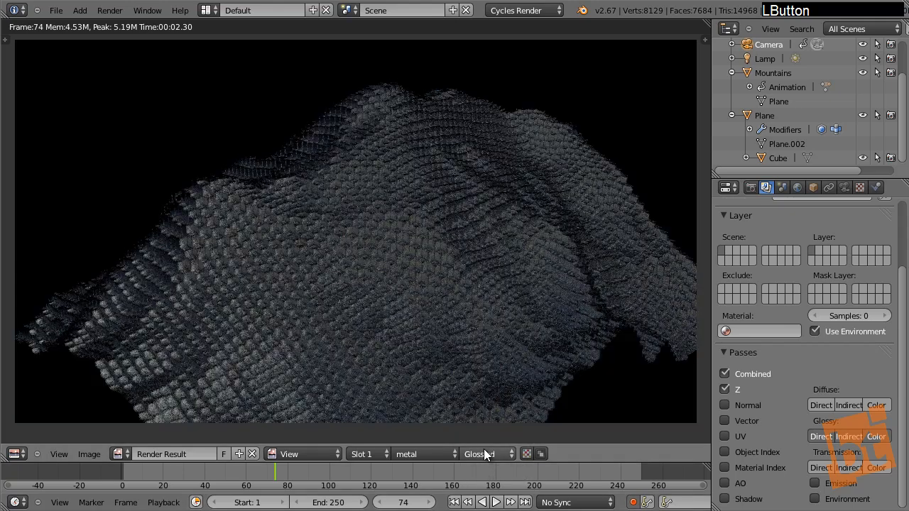
left_click(485, 454)
left_click(487, 377)
left_click(488, 450)
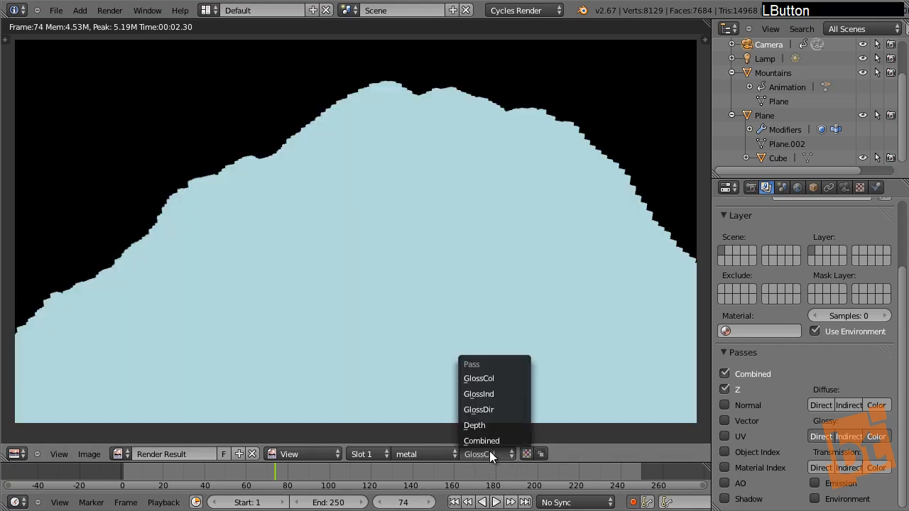
left_click(490, 441)
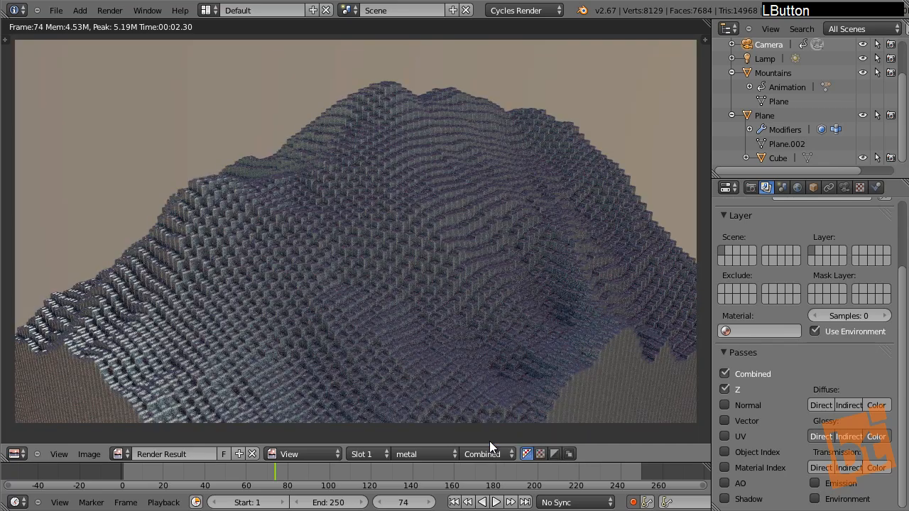
left_click(489, 455)
left_click(490, 426)
left_click(490, 452)
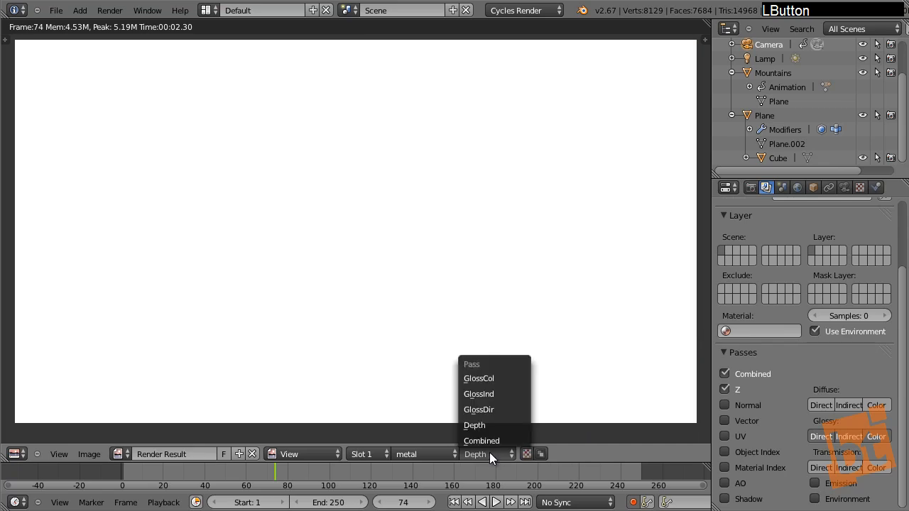
left_click(489, 441)
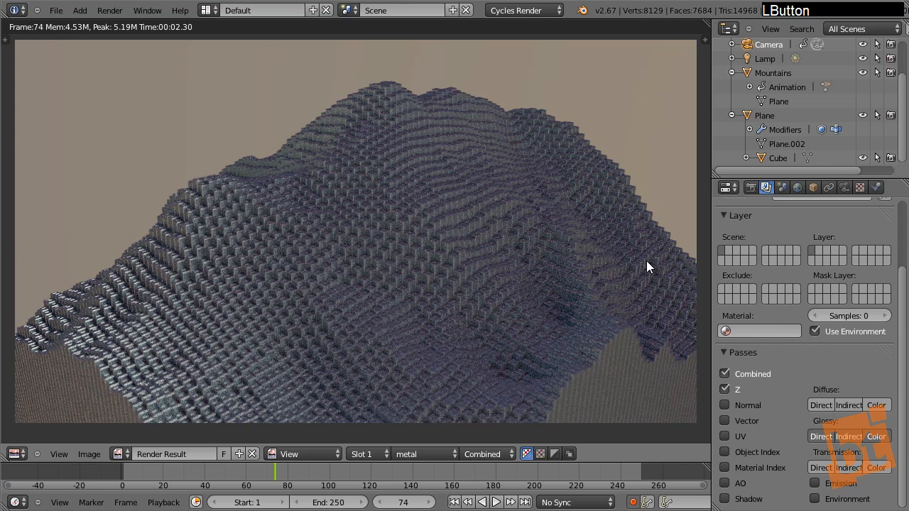
- Set the number of Cycles render samples to 100
left_click(750, 187)
scroll(740, 305, "down", 10)
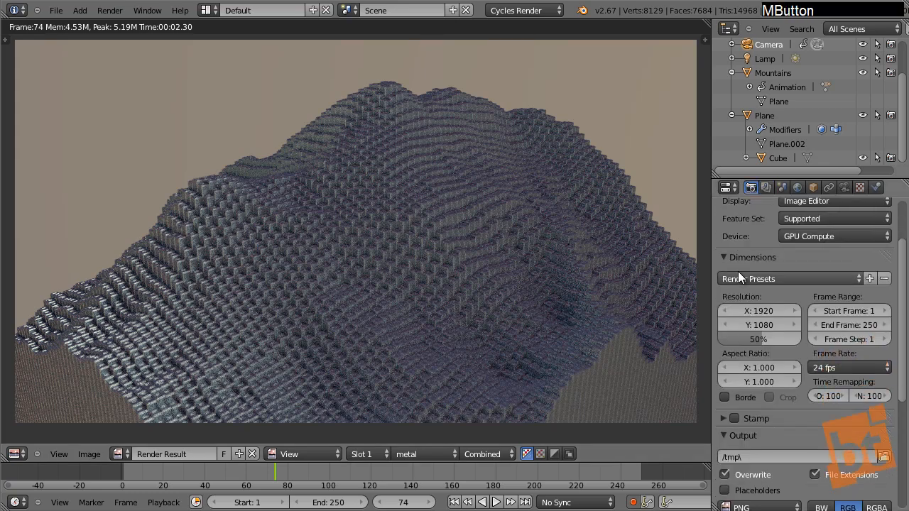
scroll(748, 317, "down", 2)
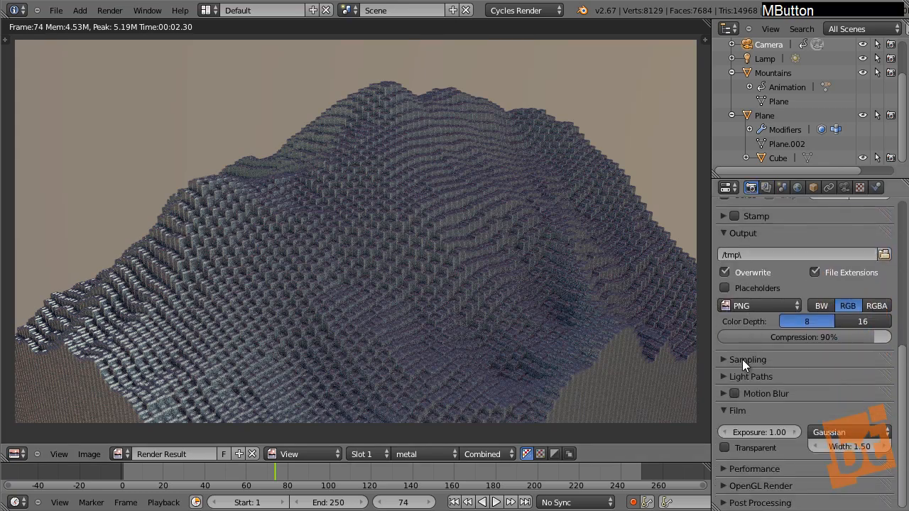
left_click(723, 359)
middle_click_drag(748, 384, 756, 329)
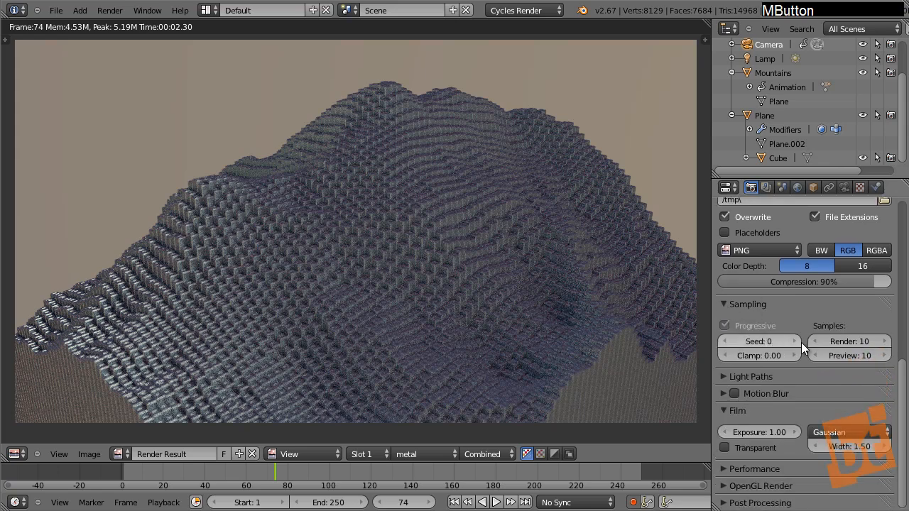
left_click(870, 339)
left_click(845, 341)
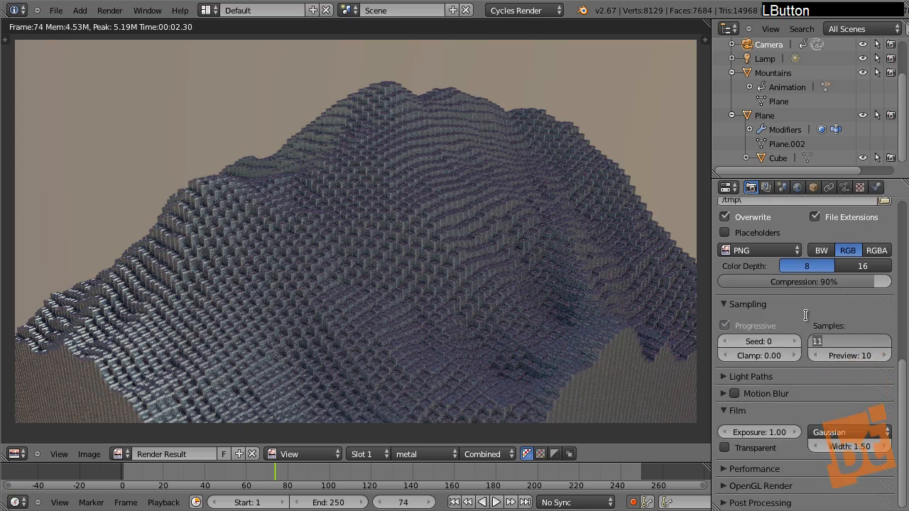
type("100")
key("Return")
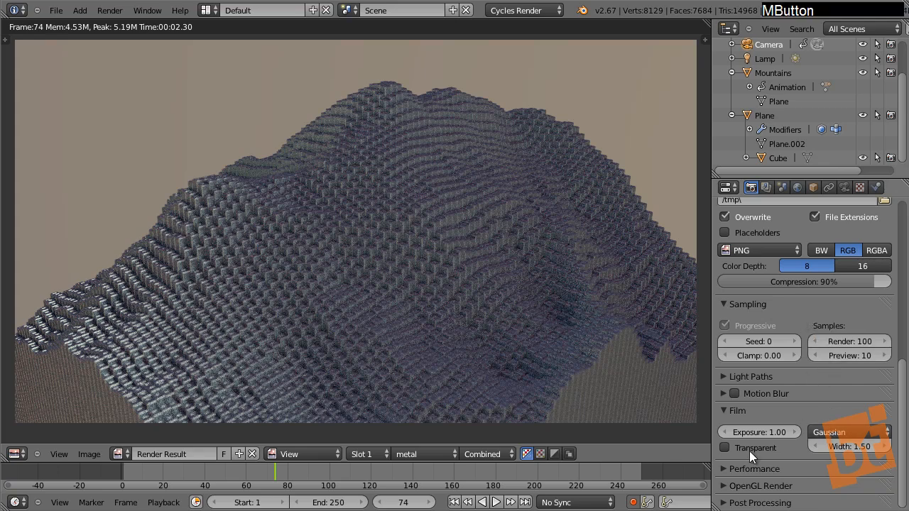
- Make the film background transparent, render the current frame and return to the 3D view
left_click(724, 448)
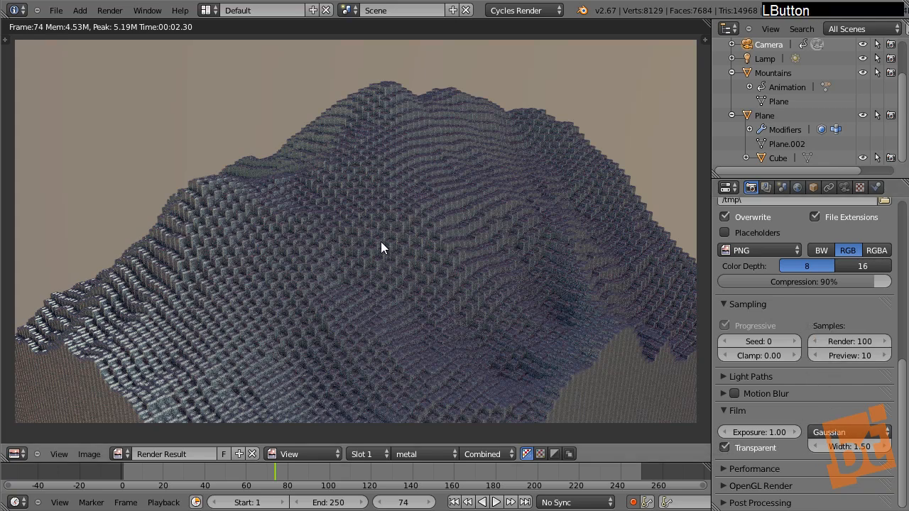
key("F12")
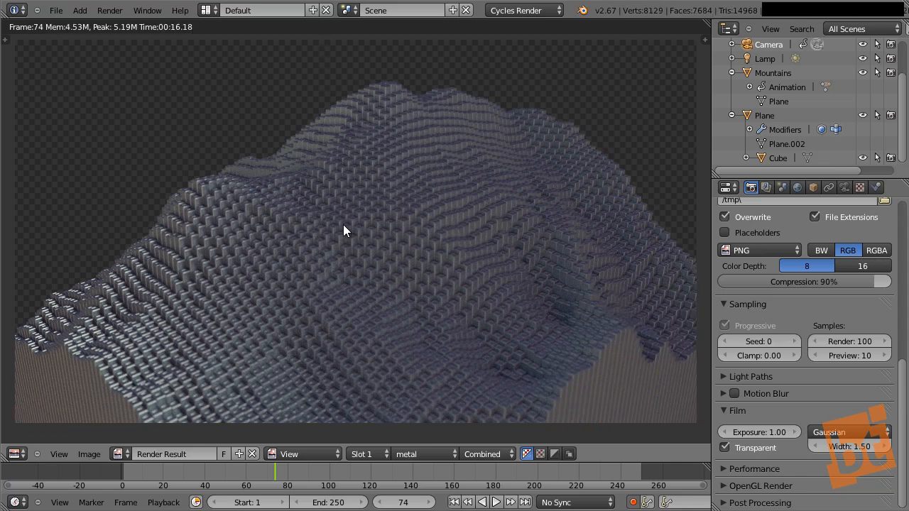
key("Escape")
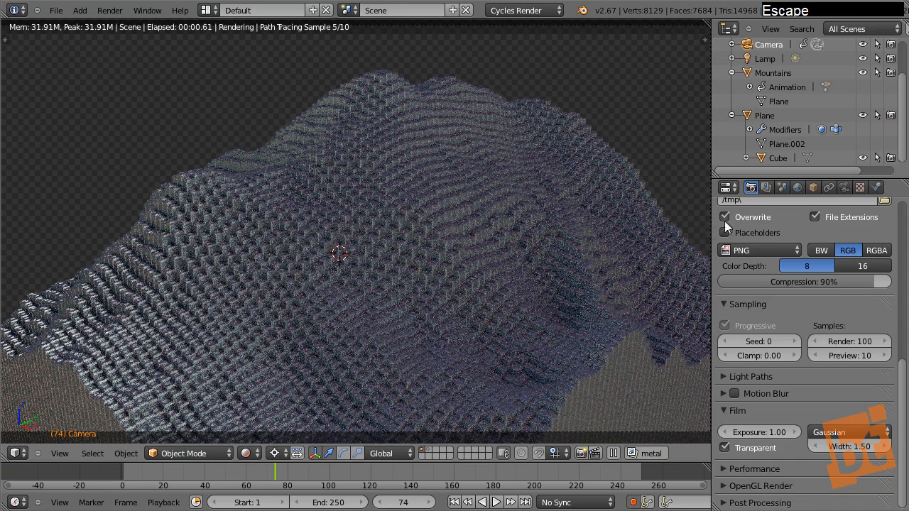
- Enable the Environment pass for the metal render layer
left_click(766, 187)
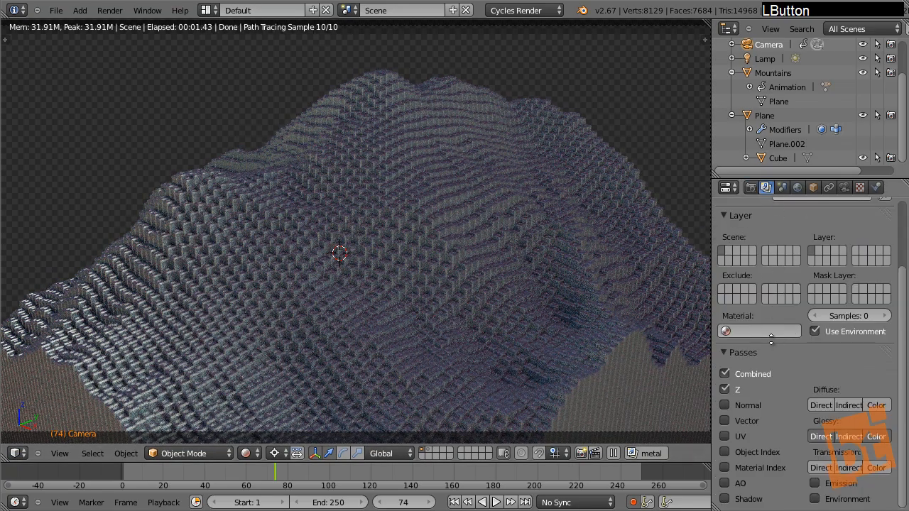
left_click(816, 500)
- Set the render tile size to 256 by 256 and render the current frame
left_click(749, 187)
left_click(742, 469)
scroll(769, 213, "down", 5)
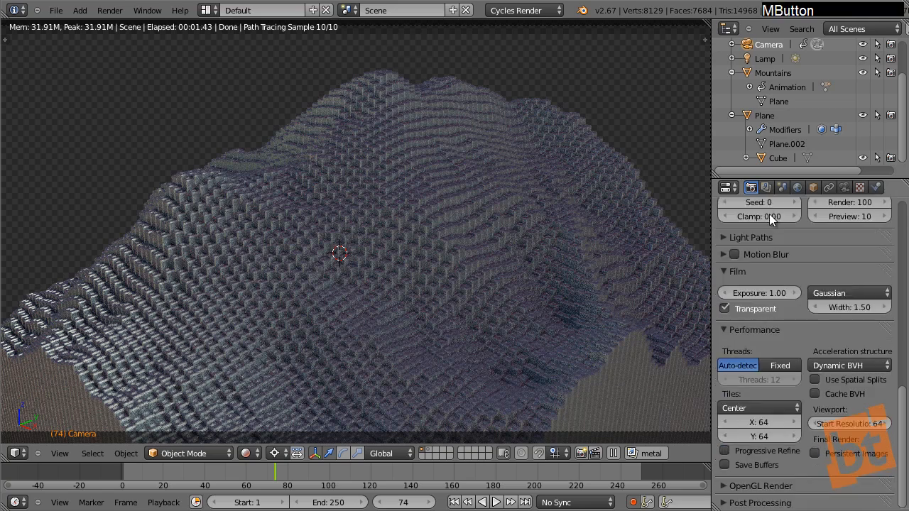
left_click(754, 421)
type("256")
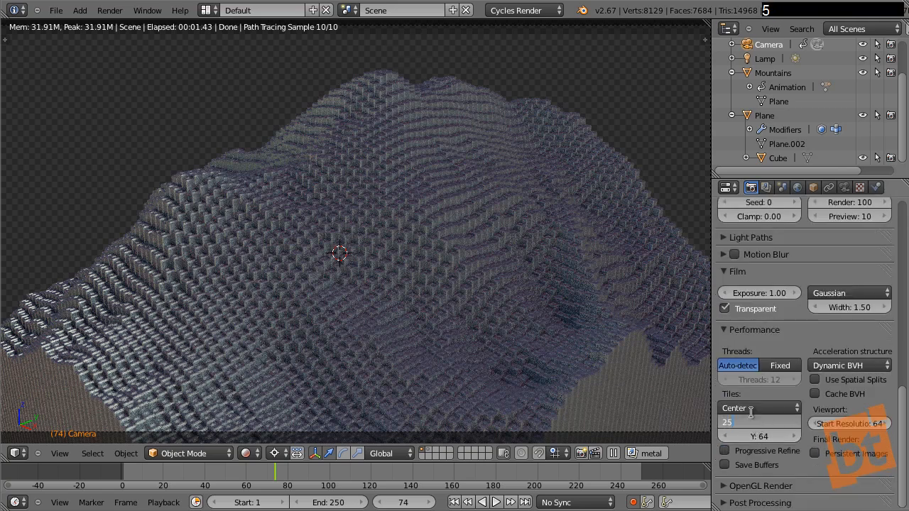
key("Tab")
type("25")
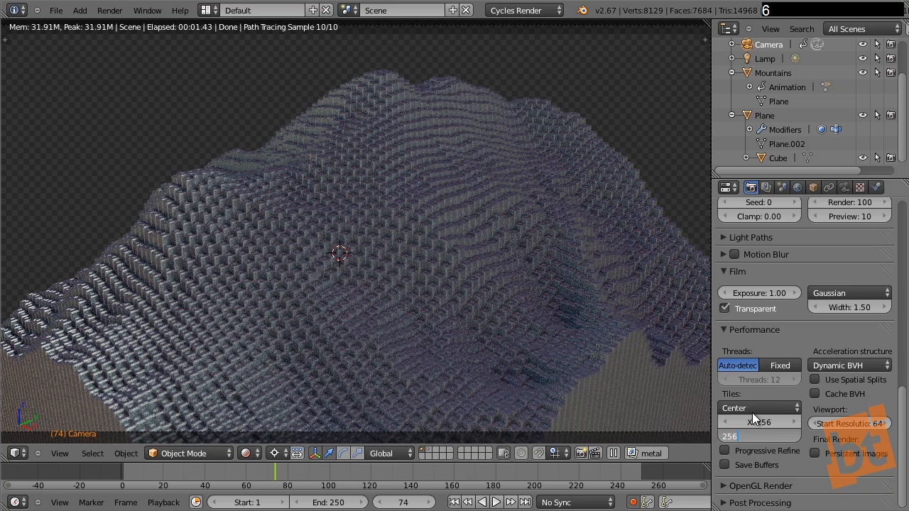
type("6")
key("Return")
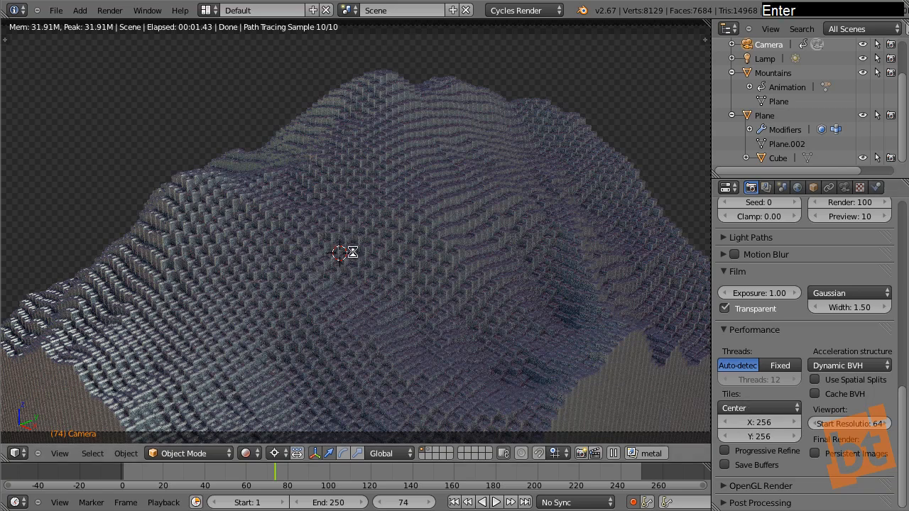
key("F12")
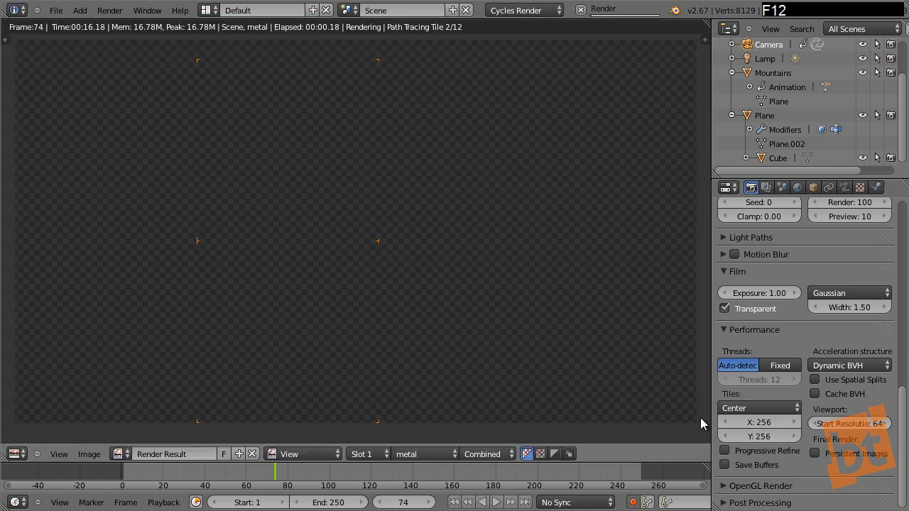
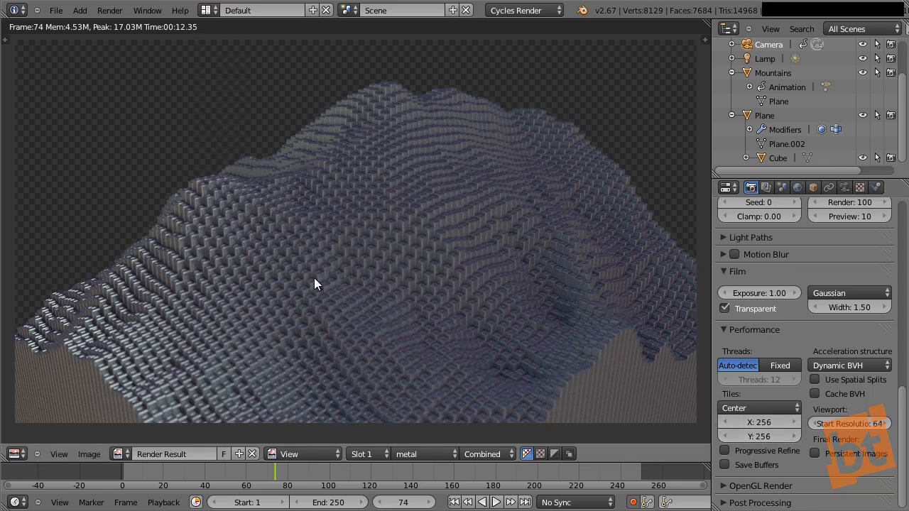
- Examine the render's Env pass and return to the Combined pass
left_click(487, 458)
left_click(491, 408)
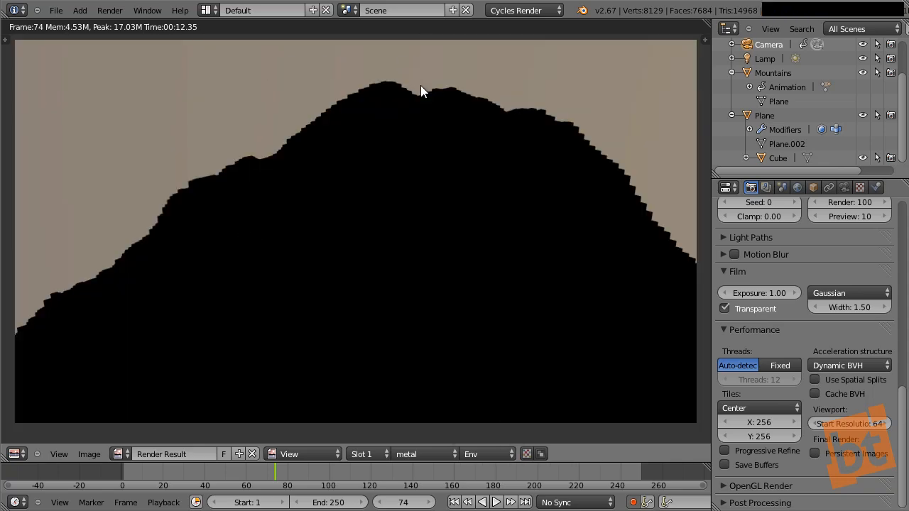
left_click(489, 455)
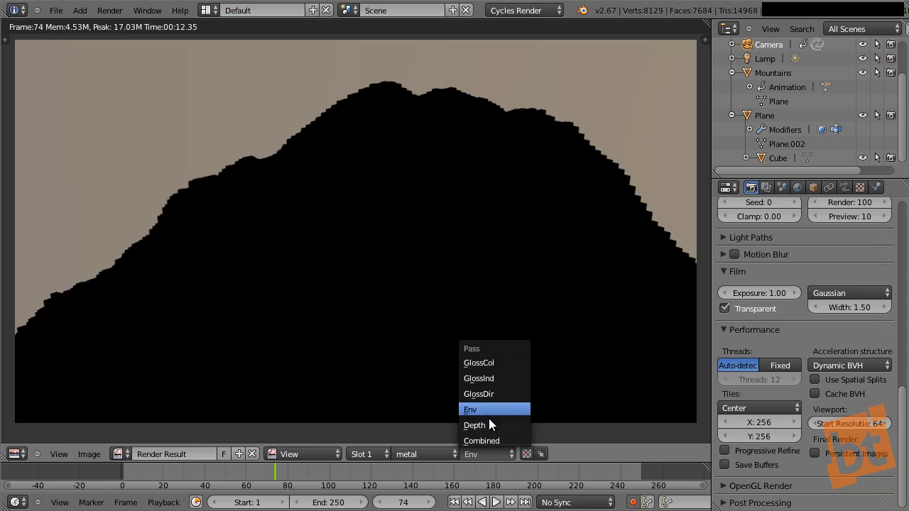
left_click(490, 441)
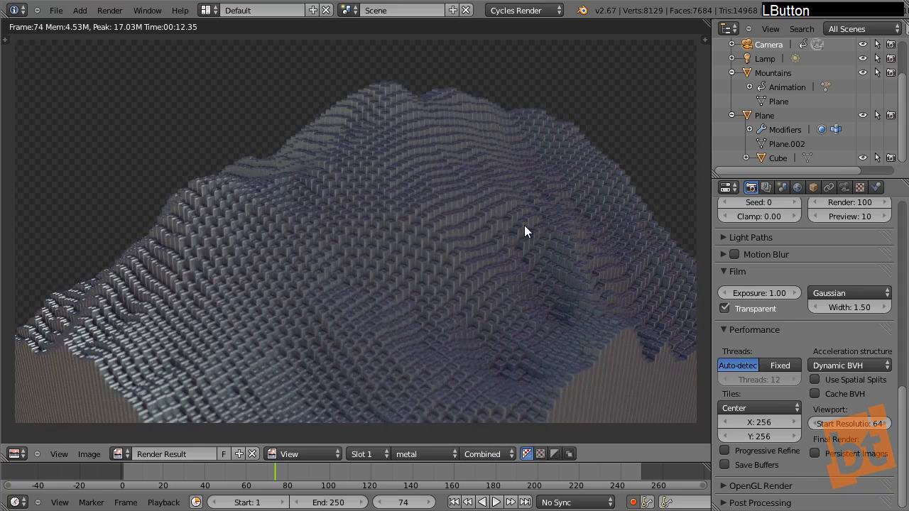
left_click(16, 454)
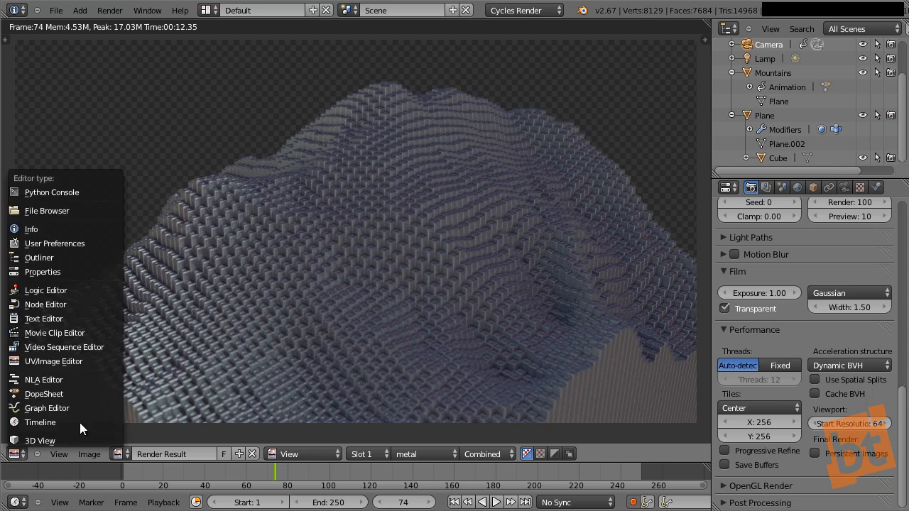
- Set the render resolution to 1280 by 720 at 100%
middle_click_drag(761, 231, 774, 424)
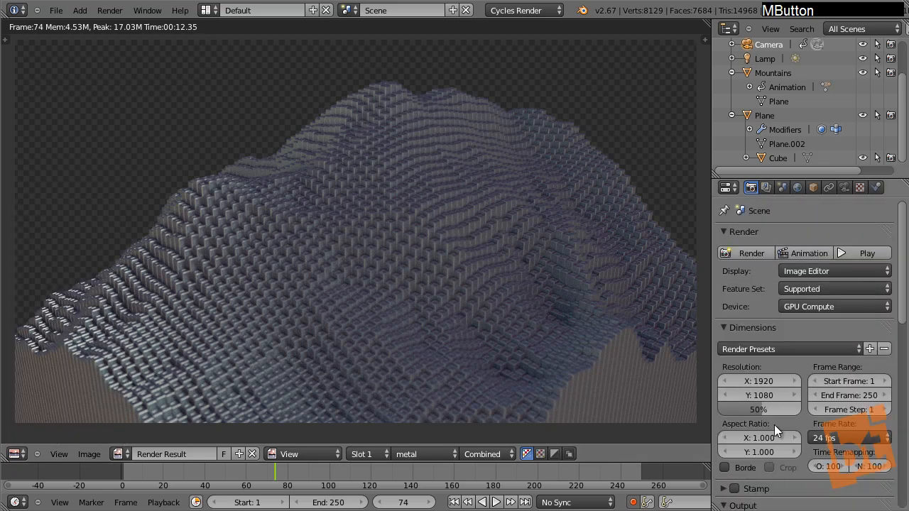
left_click_drag(763, 409, 789, 393)
left_click(781, 382)
type("1280")
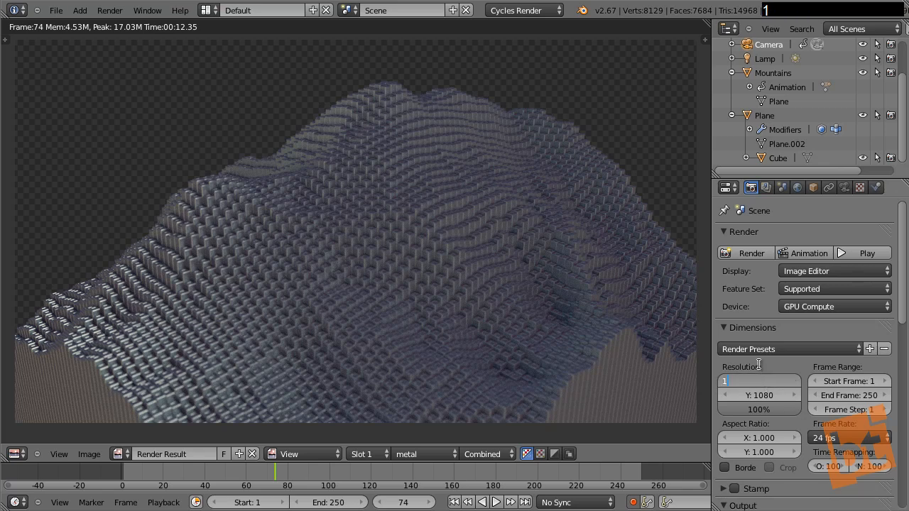
key("Tab")
type("720")
key("Return")
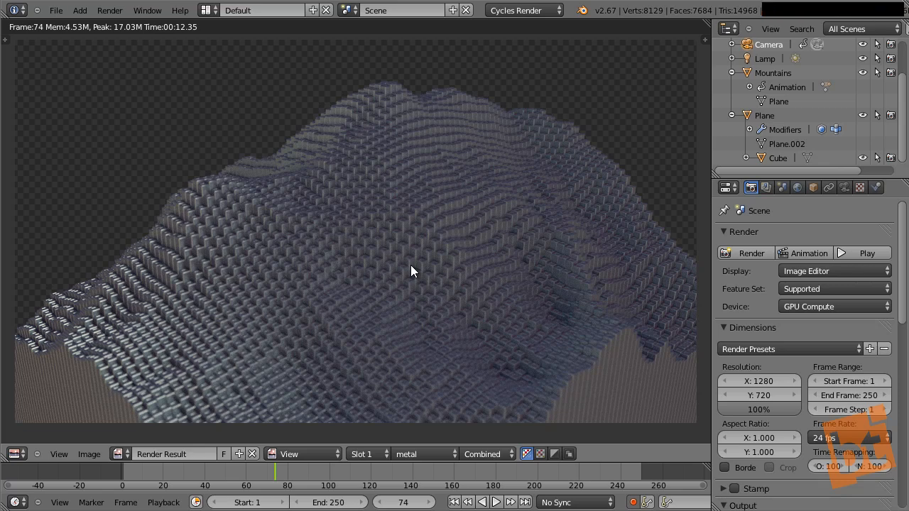
- Render the current frame at the full 1280 by 720 resolution and inspect the whole image
key("F12")
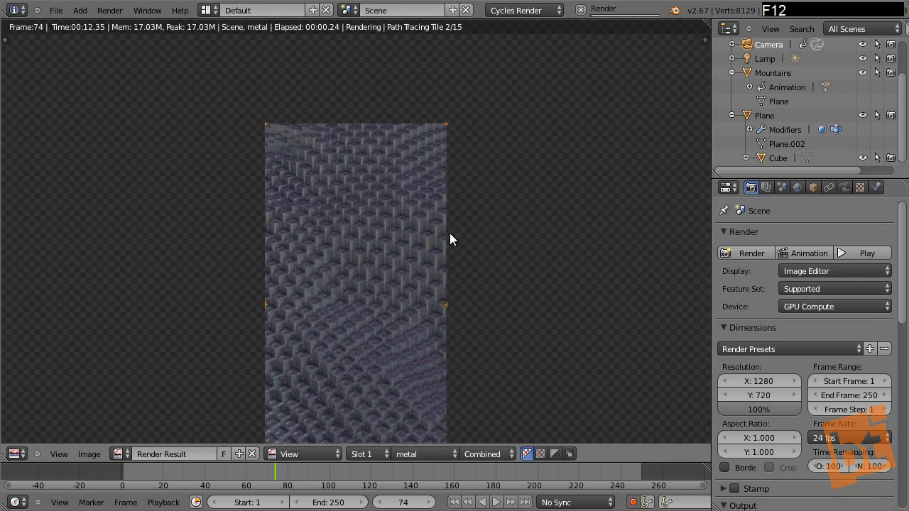
scroll(449, 233, "down", 1)
middle_click_drag(547, 274, 516, 287)
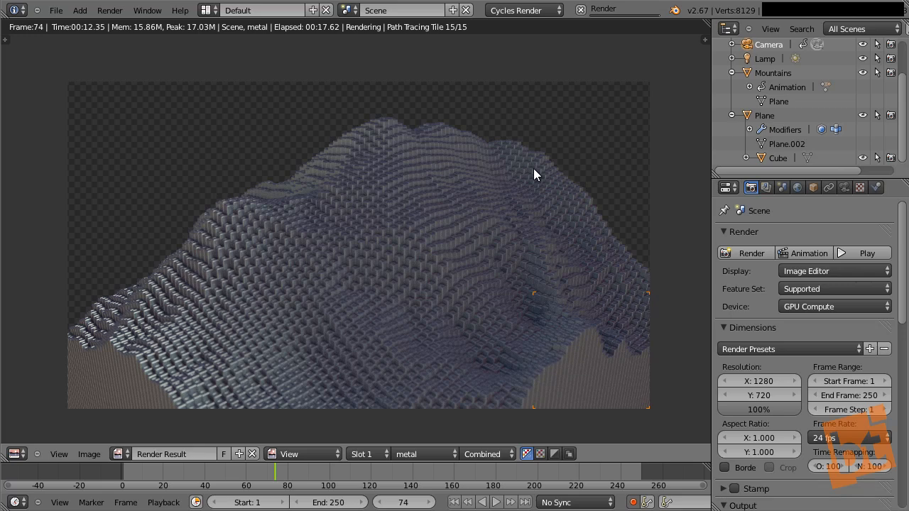
middle_click(397, 208)
- Save an incremented copy of the project as 04.blend in the 03_blend folder
key("ctrl")
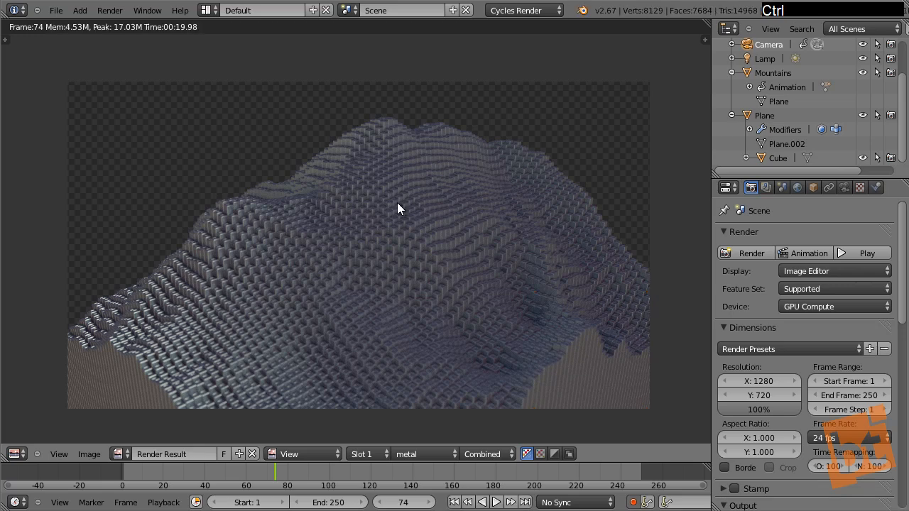
key("ctrl+shift+s")
key("KP_Add")
key("Return")
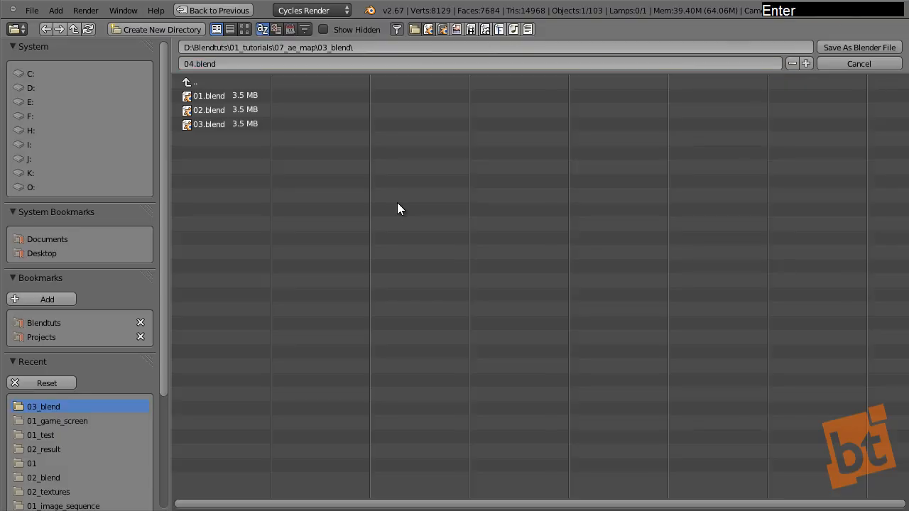
- Enable compositing nodes with the backdrop in the Node Editor, and maximize the editor without its node properties
left_click(17, 454)
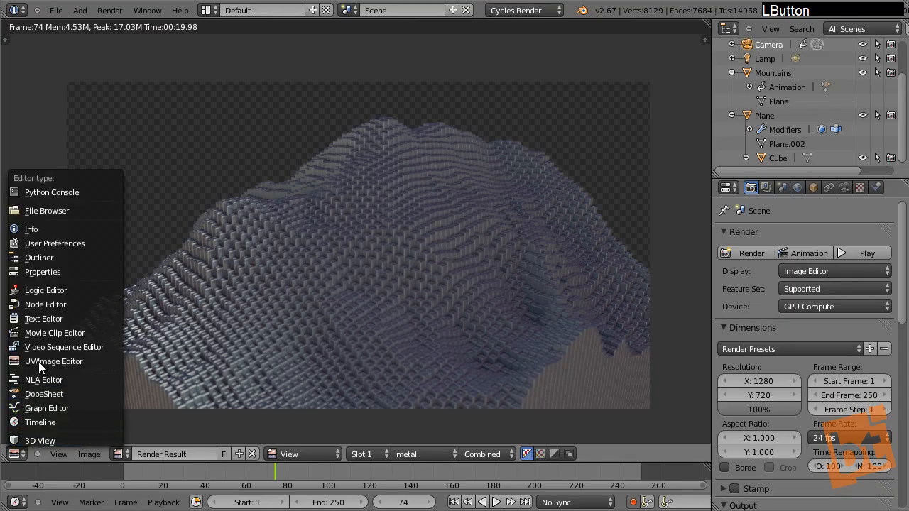
left_click(47, 307)
left_click(215, 454)
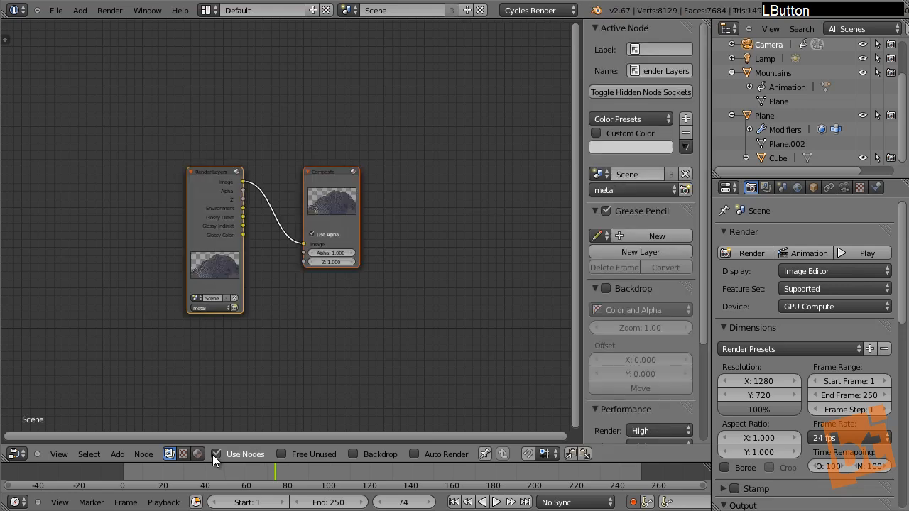
left_click(354, 454)
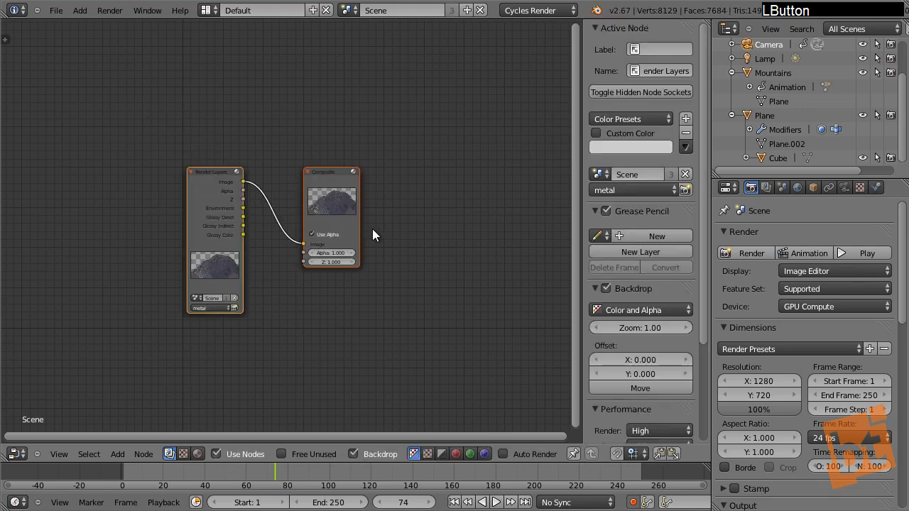
key("shift+space")
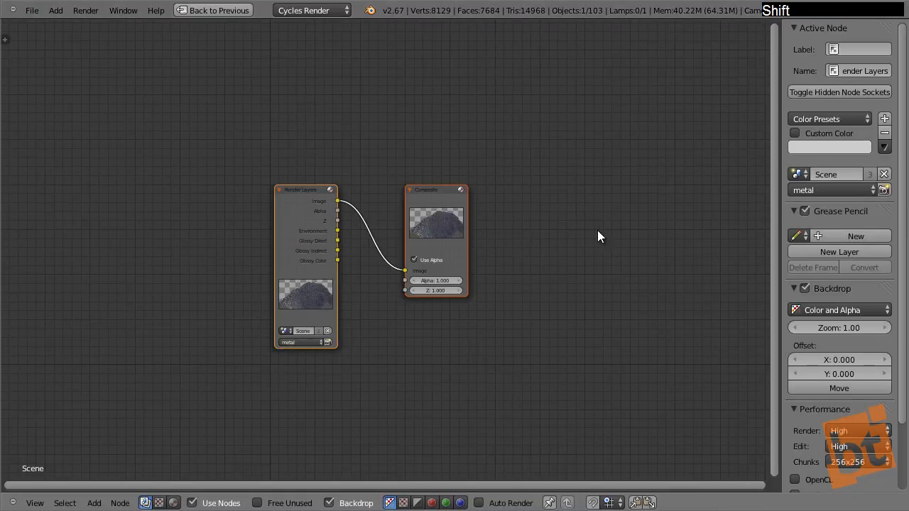
key("n")
- Move the Render Layers and Composite nodes far apart to make room between them
left_click_drag(496, 204, 756, 144)
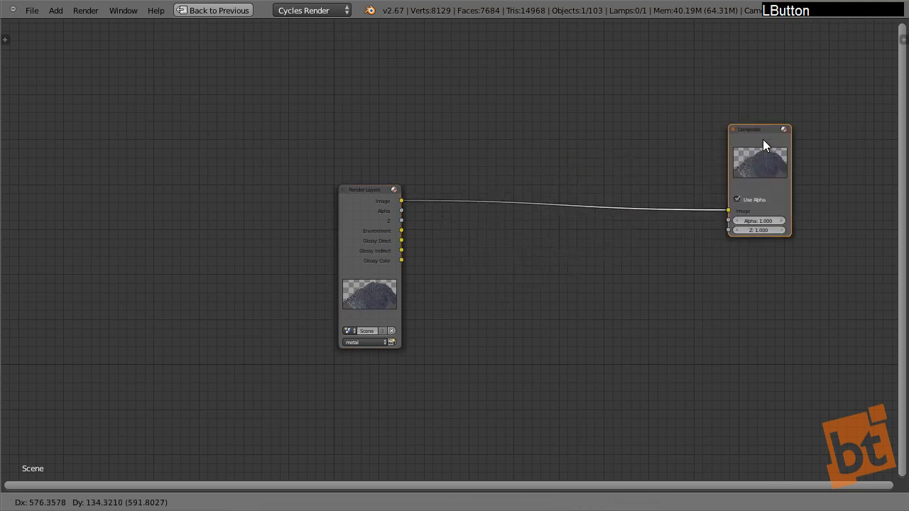
left_click_drag(351, 231, 131, 204)
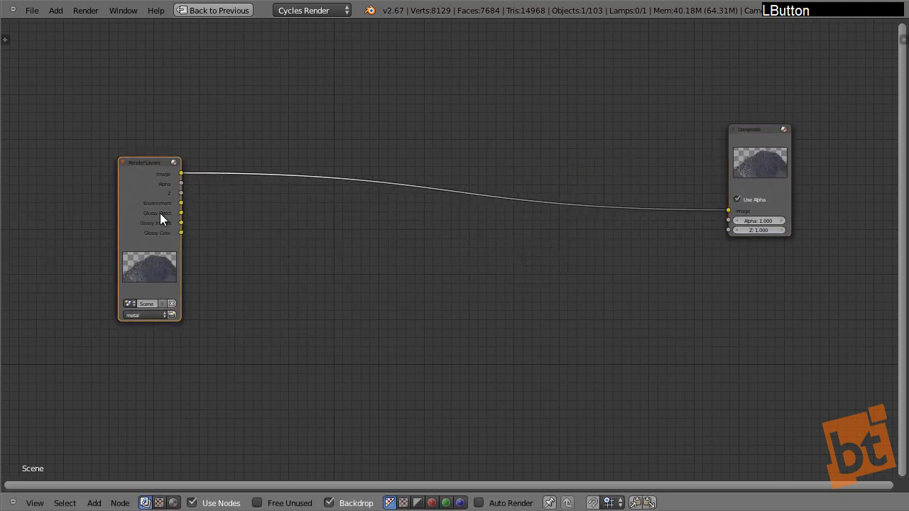
middle_click_drag(160, 213, 187, 143)
middle_click_drag(199, 205, 169, 251)
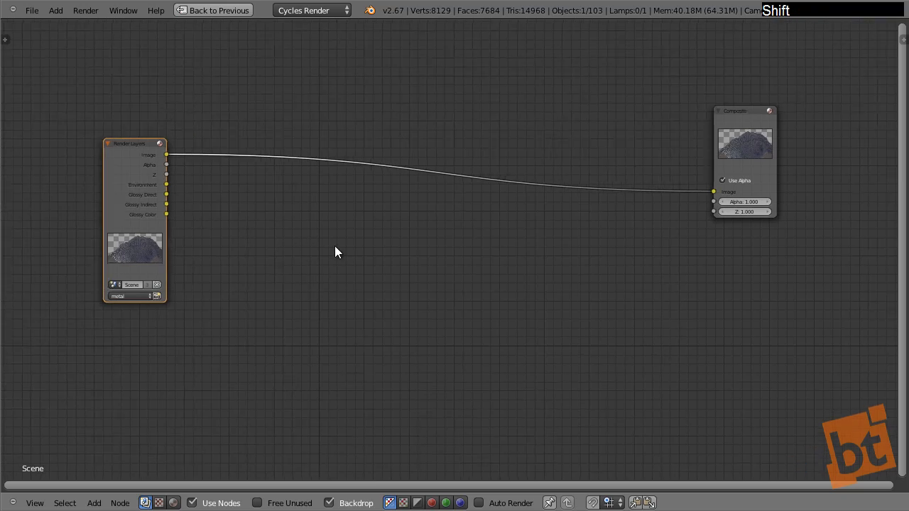
- Add a Mix node on the link between the Render Layers image output and the Composite node
key("shift+a")
mouse_move(322, 291)
left_click(368, 291)
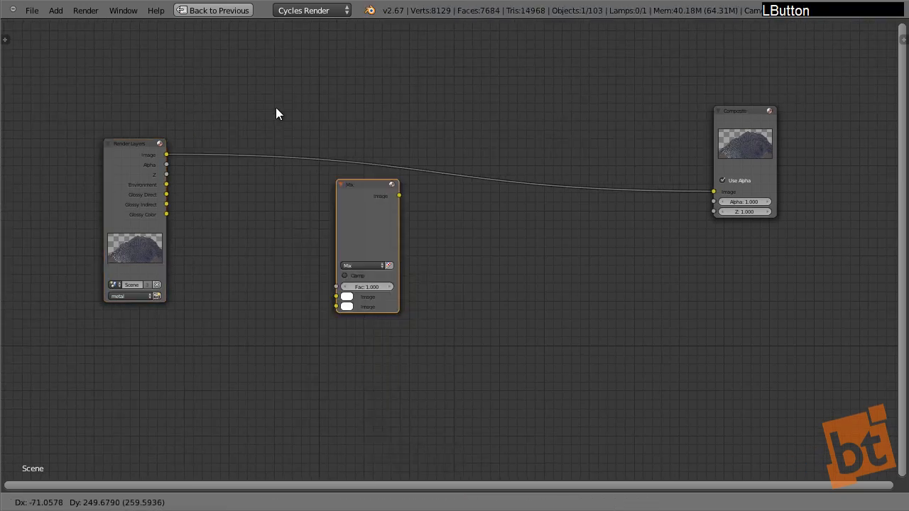
left_click(302, 123)
scroll(170, 166, "up", 2)
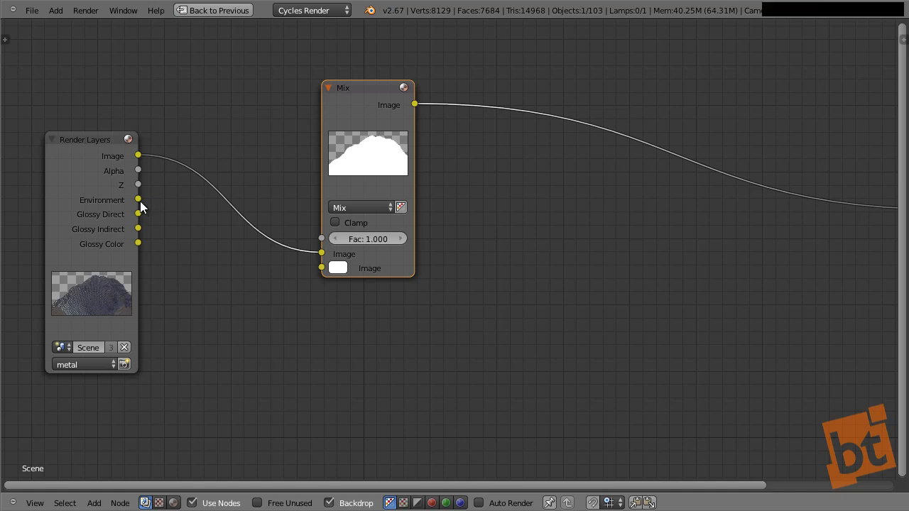
- Preview the Mix node's output on the backdrop through a Viewer node
left_click(353, 89, "ctrl+shift")
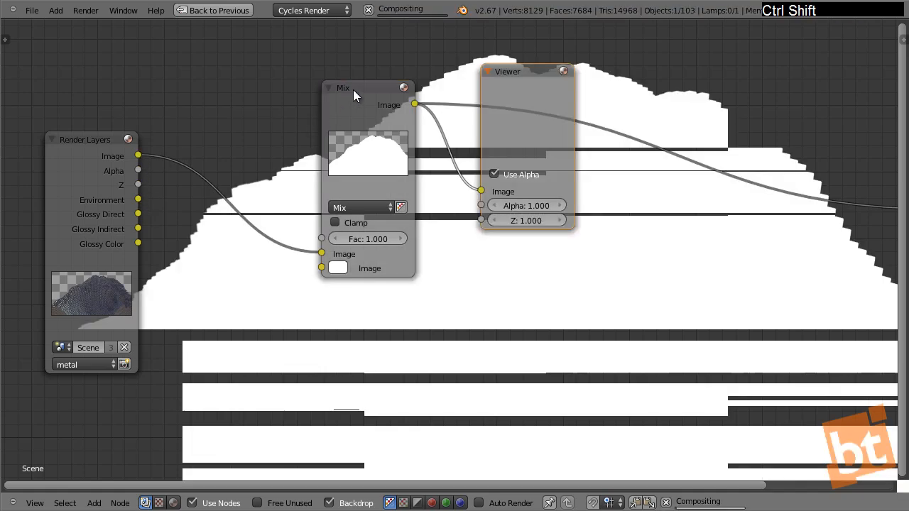
middle_click_drag(384, 129, 383, 139)
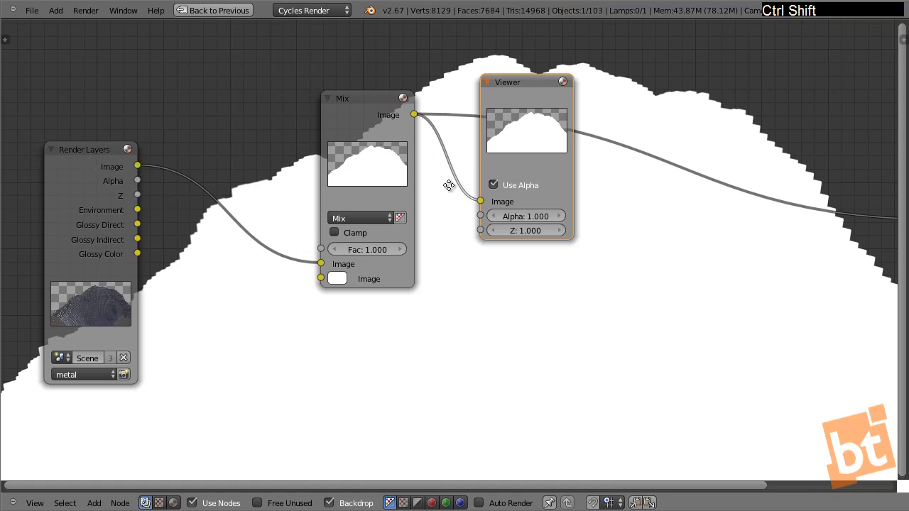
middle_click_drag(450, 187, 376, 268)
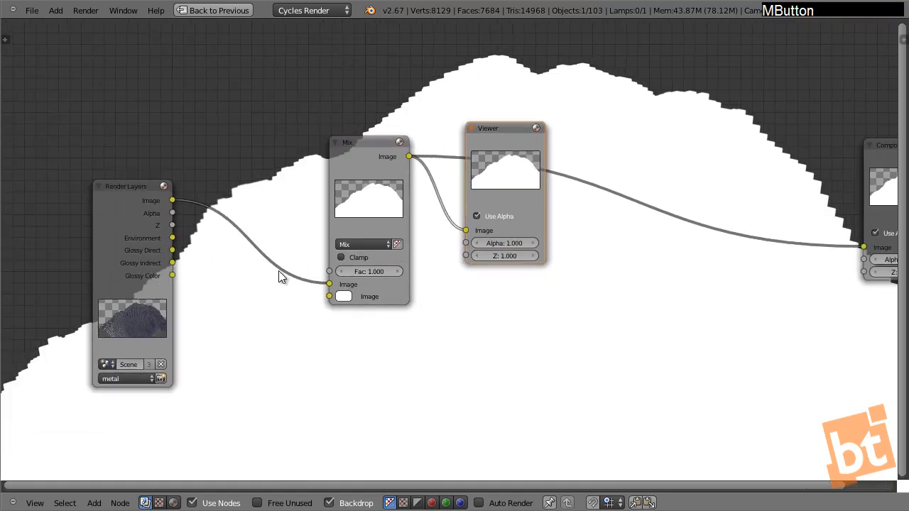
- Composite the rendered image over the Environment pass in the Mix node, with the second input's alpha included
left_click_drag(327, 284, 329, 296)
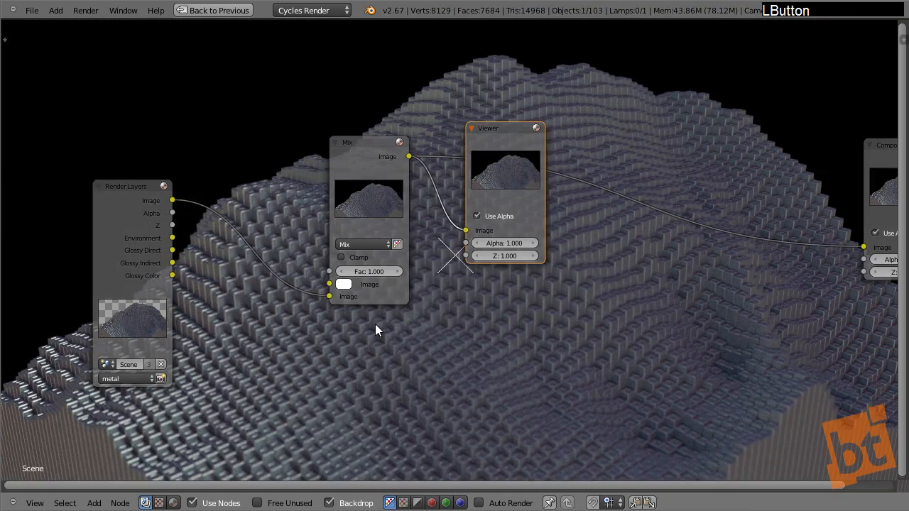
left_click(397, 245)
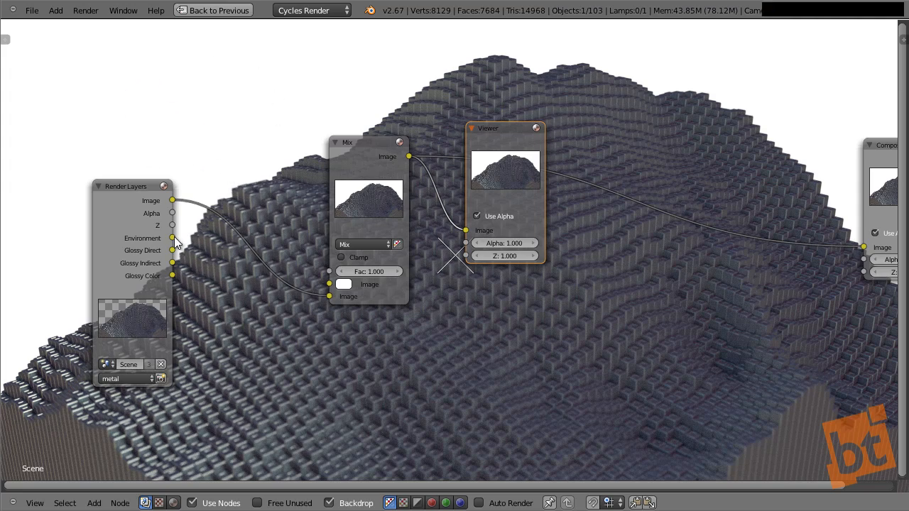
left_click_drag(173, 238, 330, 287)
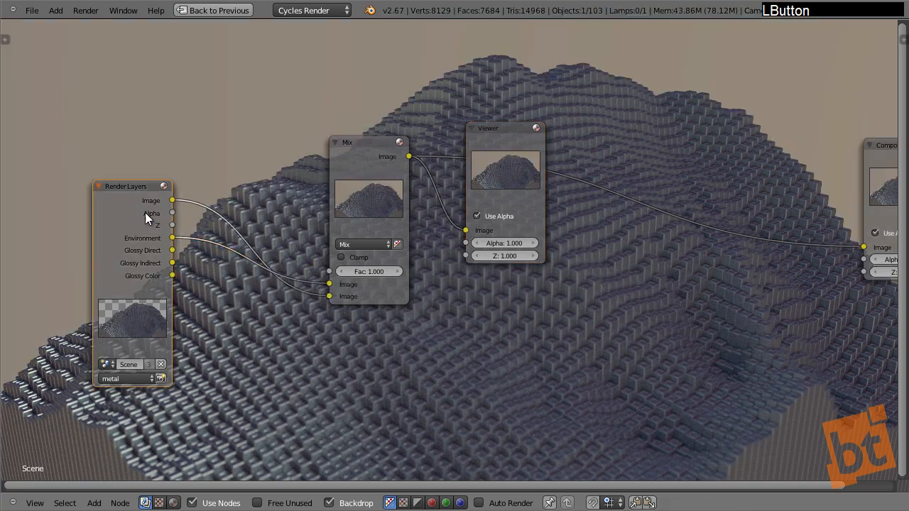
- Spread out the Render Layers, Mix, Viewer and Composite nodes to make room for more nodes
left_click_drag(153, 189, 84, 192)
left_click_drag(367, 154, 390, 140)
left_click_drag(506, 140, 729, 57)
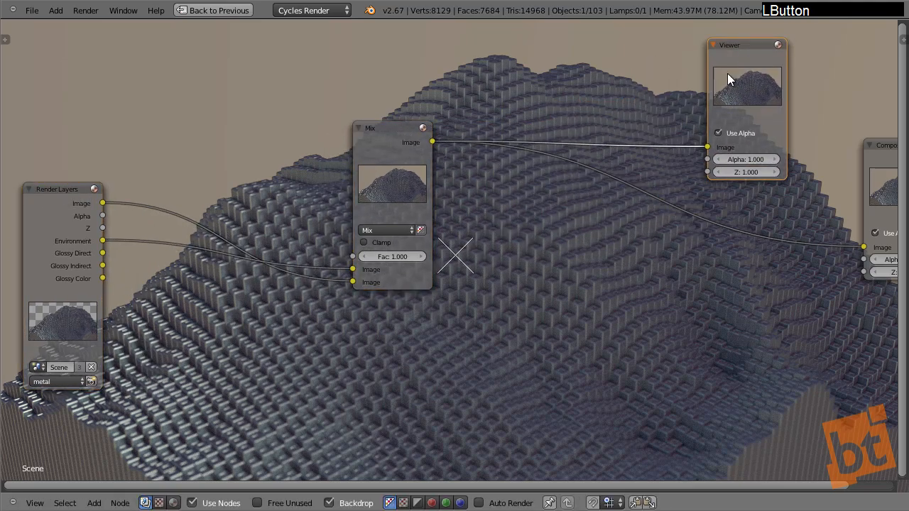
middle_click_drag(727, 73, 488, 228)
left_click_drag(502, 219, 755, 57)
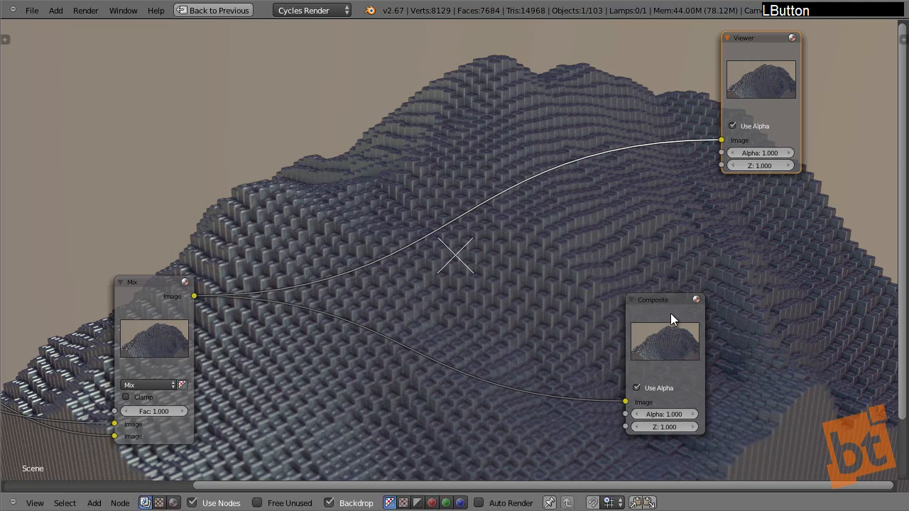
left_click_drag(637, 302, 765, 302)
middle_click_drag(348, 252, 385, 236)
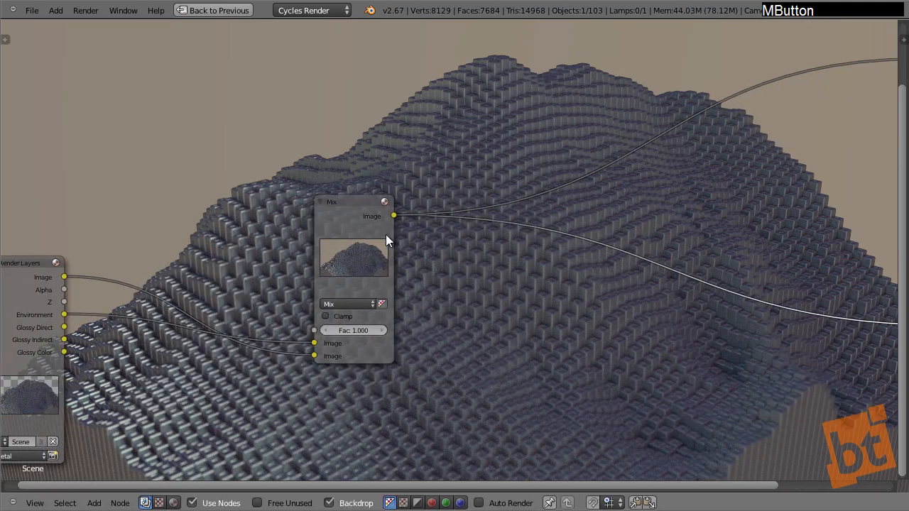
- Add a second Mix node on the link between the first Mix node and the Viewer
key("shift+a")
mouse_move(228, 218)
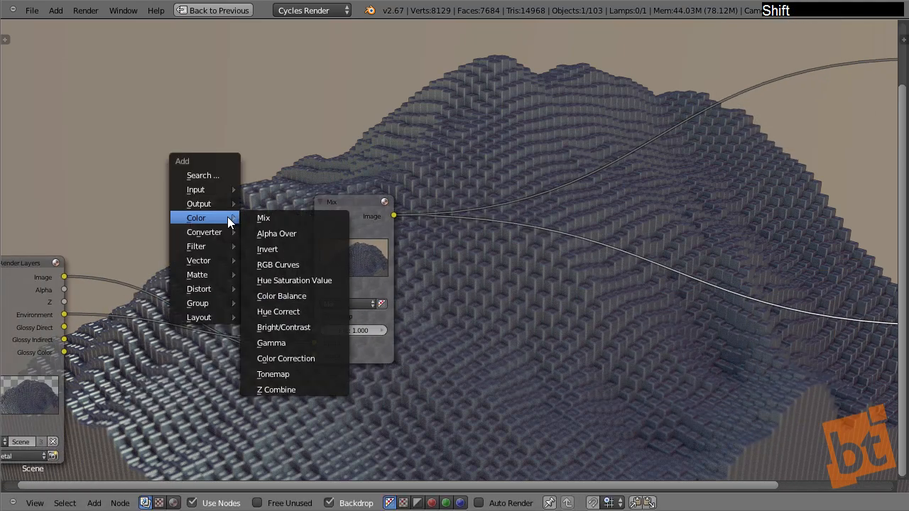
left_click(271, 218)
left_click(591, 32)
middle_click_drag(548, 194, 304, 377)
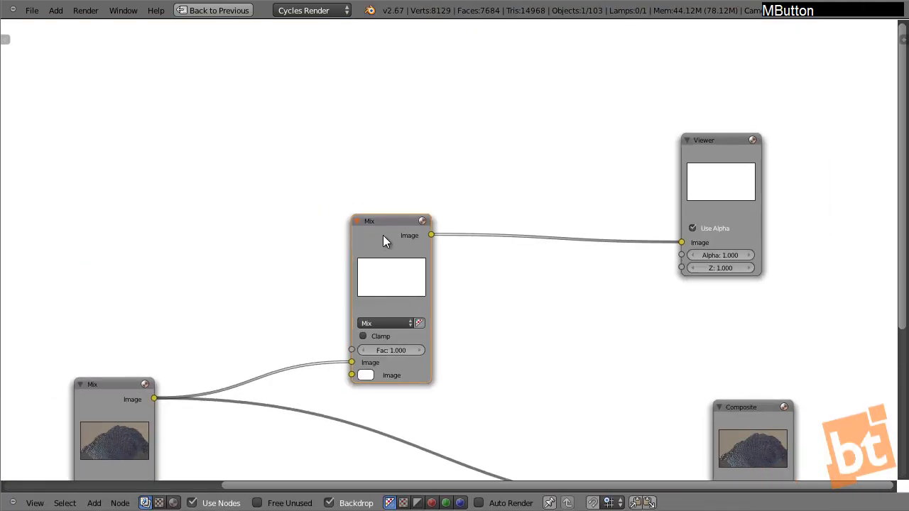
left_click_drag(349, 359, 406, 333)
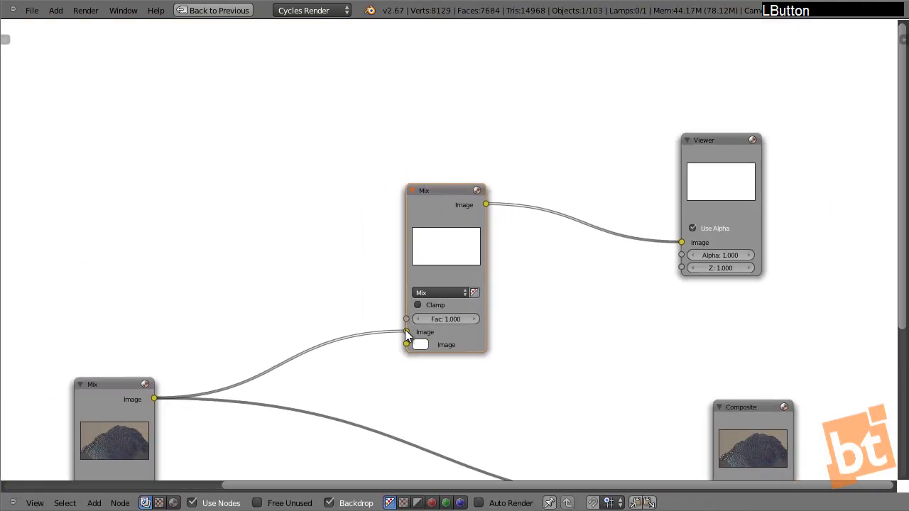
- Preview the Render Layers outputs one after another on the backdrop, including Alpha, Glossy Direct, Glossy Indirect and Glossy Color
middle_click_drag(284, 329, 434, 169)
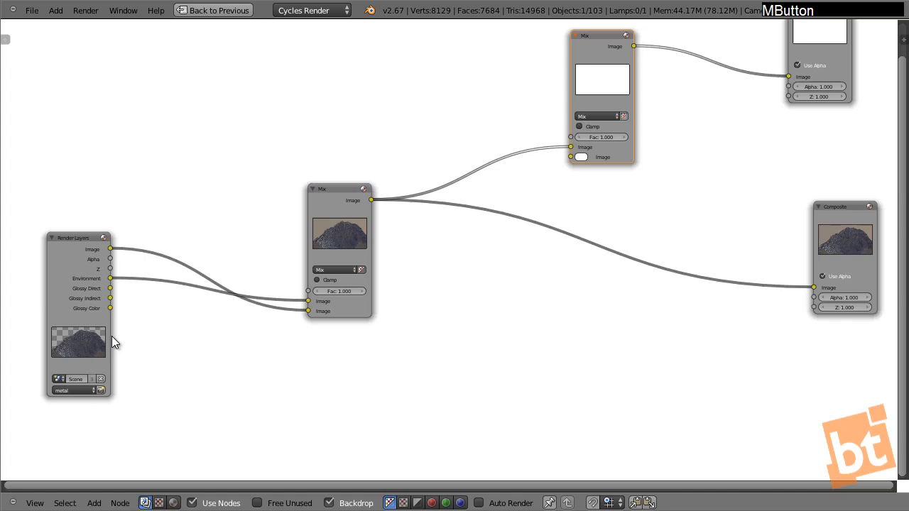
left_click(73, 241, "ctrl+shift")
left_click(73, 240, "ctrl+shift")
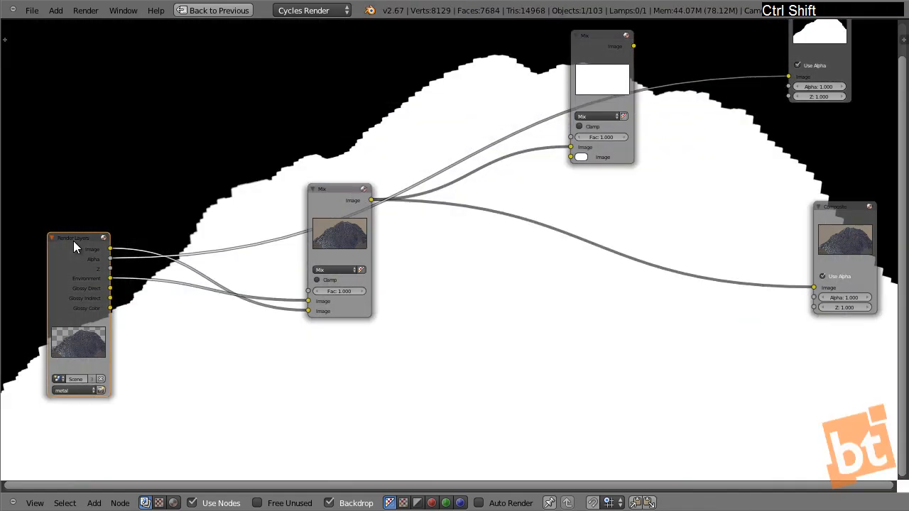
left_click(73, 241, "ctrl+shift")
left_click(73, 241, "ctrl+shift")
left_click(73, 241, "ctrl+shift")
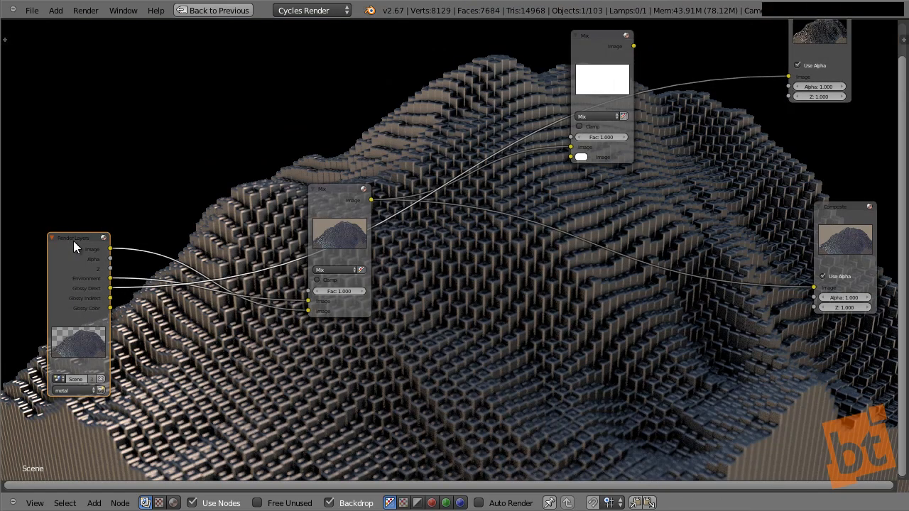
left_click(73, 240, "ctrl+shift")
left_click(73, 241, "ctrl+shift")
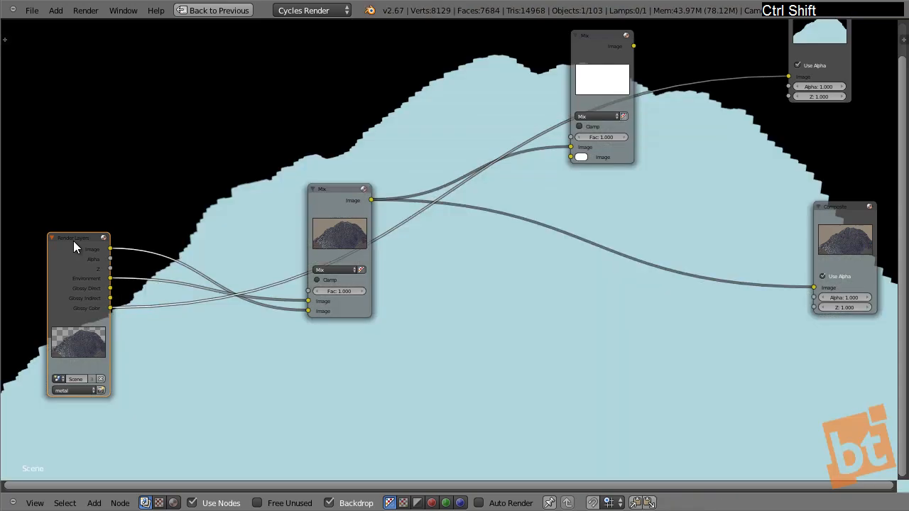
left_click(73, 241, "ctrl+shift")
left_click(73, 241, "ctrl+shift")
left_click(73, 241, "ctrl+shift")
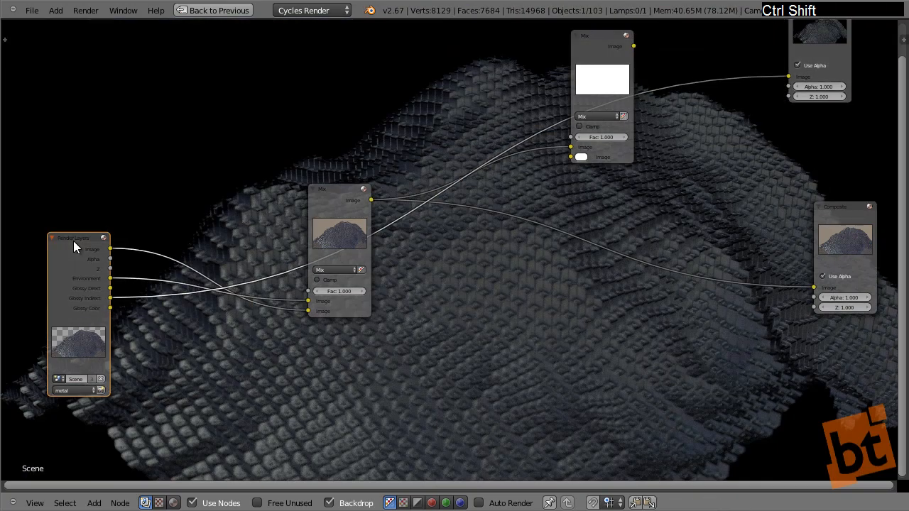
- Feed the Glossy Direct pass into the new Mix node's second input and set its blend mode to Add, without clamping
left_click_drag(110, 288, 570, 155)
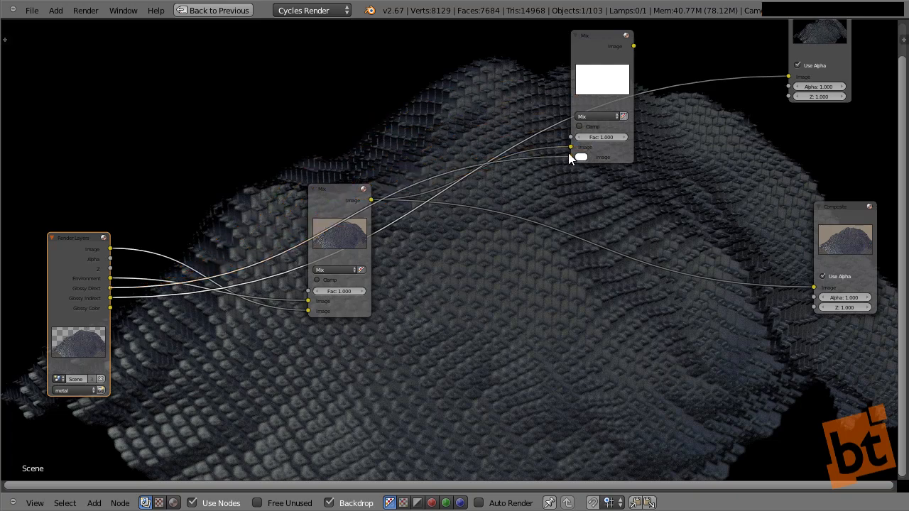
middle_click_drag(563, 126, 499, 250)
left_click_drag(519, 156, 410, 94)
middle_click_drag(218, 282, 309, 248)
left_click(486, 139)
left_click(479, 157)
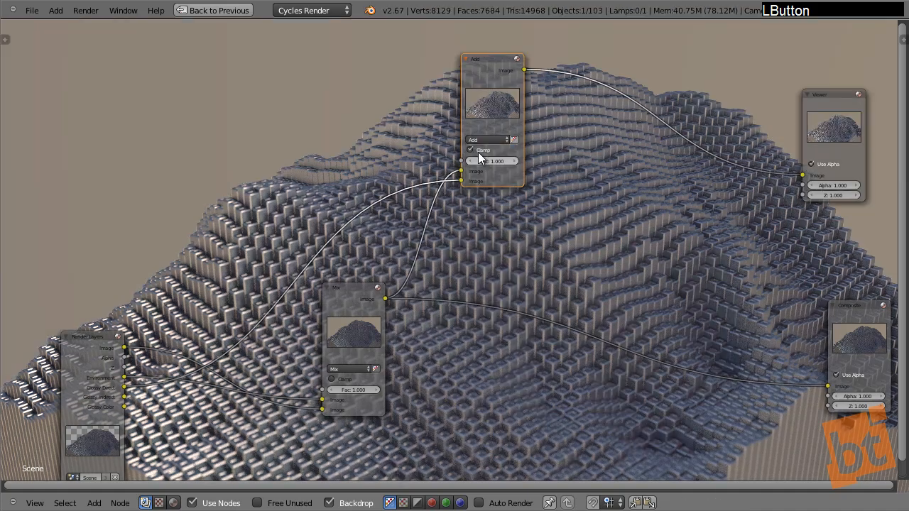
left_click(478, 152)
- Insert a Blur node on the link between the Glossy Direct pass and the Add node
middle_click_drag(292, 270, 316, 262)
key("shift+a")
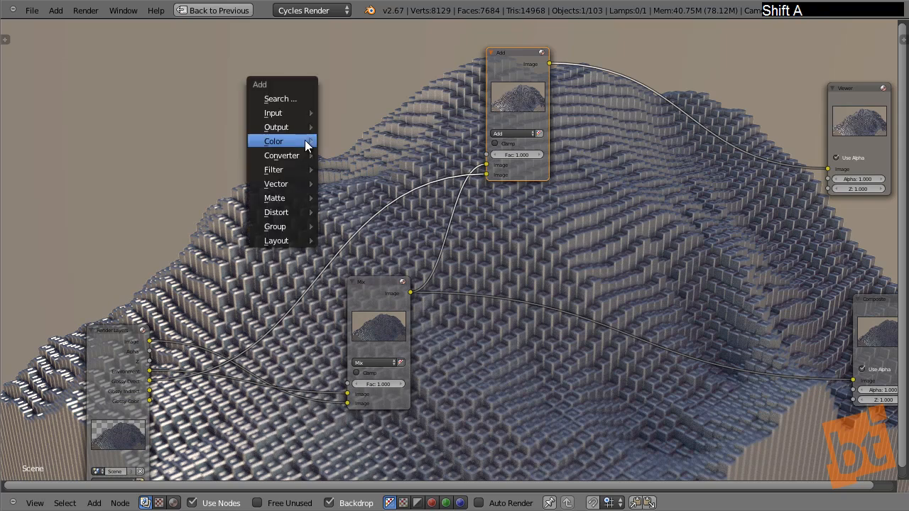
mouse_move(284, 170)
left_click(335, 167)
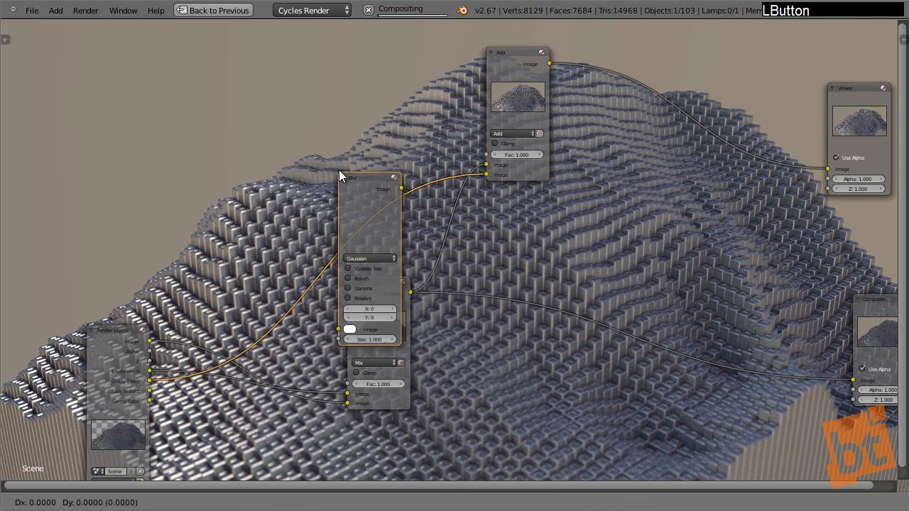
left_click(338, 54)
mouse_move(361, 69)
left_mouse_down()
mouse_move(349, 38)
mouse_move(370, 54)
left_mouse_up()
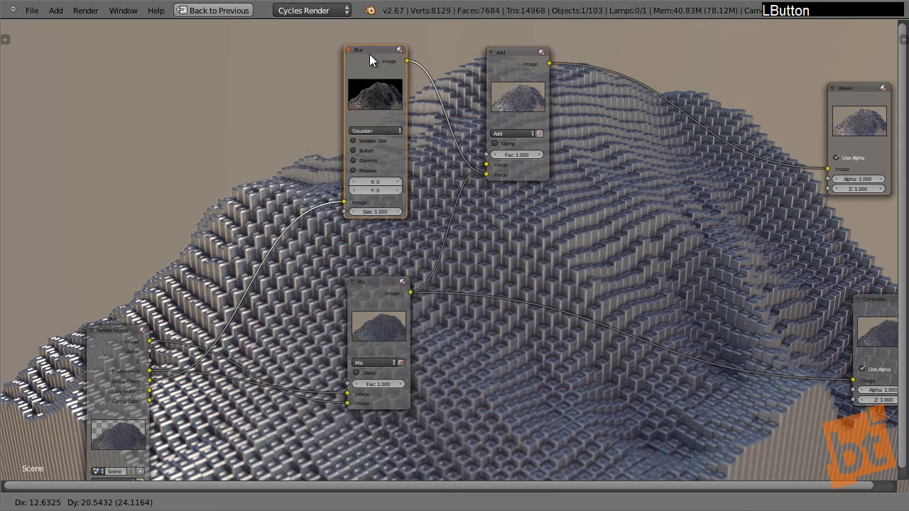
- Set the Gaussian blur size to 5 in both X and Y
middle_click_drag(414, 148, 456, 162)
scroll(439, 178, "up", 4)
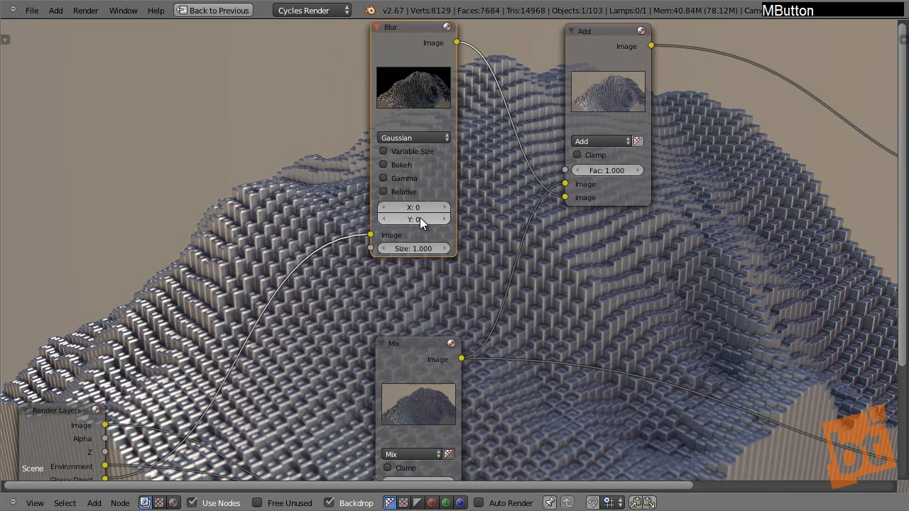
left_click_drag(445, 207, 447, 208)
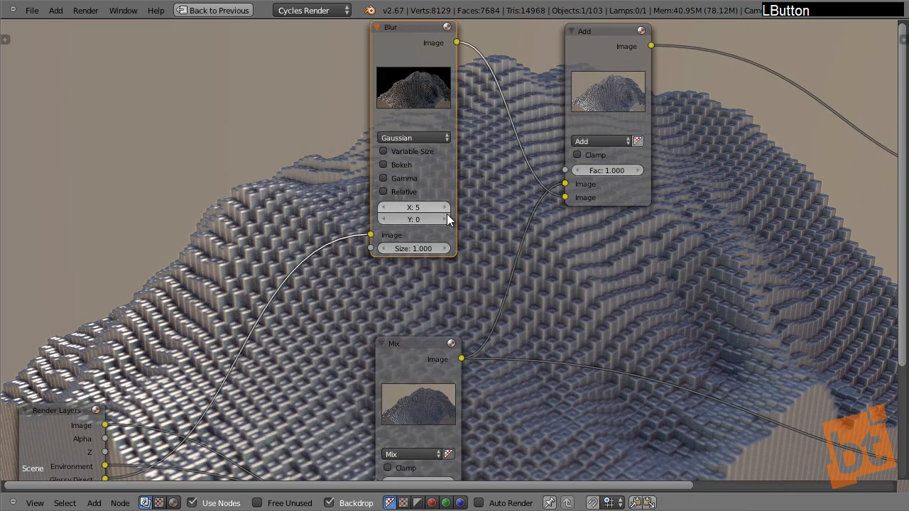
left_click(446, 219)
left_click(446, 219)
left_click(446, 219)
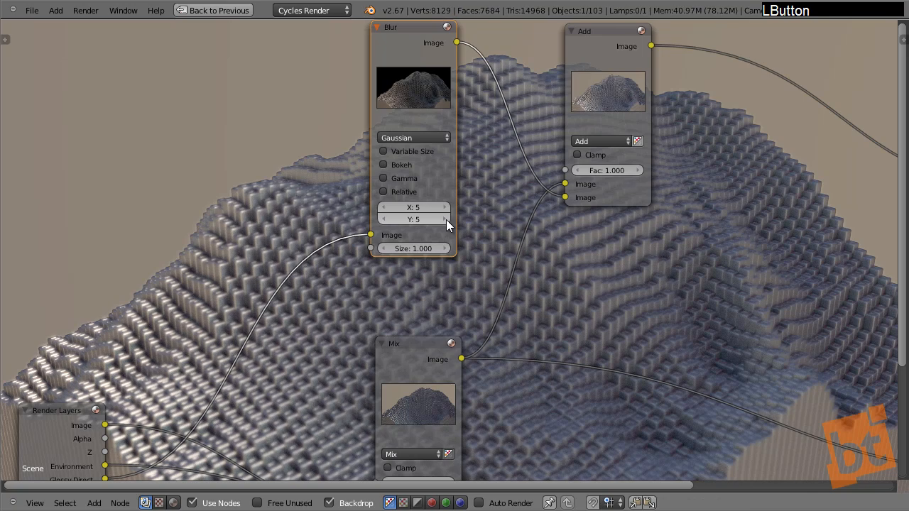
- Compare the Mix and Add node results on the backdrop, and preview the Blur node's output
middle_click_drag(182, 461, 192, 410)
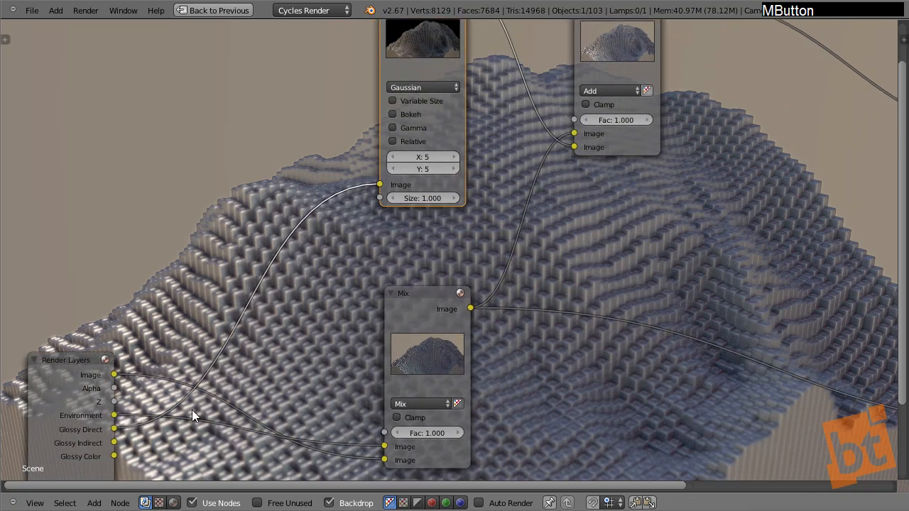
scroll(431, 230, "down", 2)
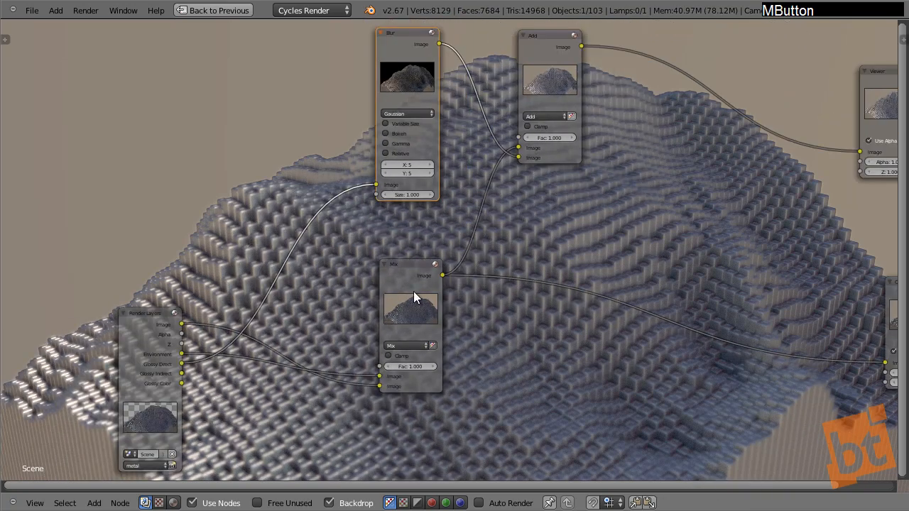
left_click(413, 268, "ctrl+shift")
left_click(541, 38, "ctrl+shift")
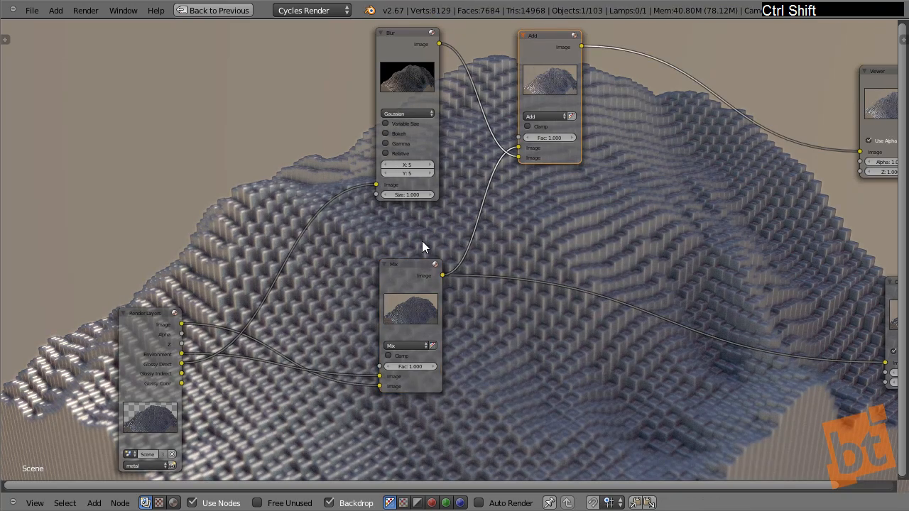
left_click(406, 267, "ctrl+shift")
left_click(543, 45, "ctrl+shift")
left_click(405, 33, "ctrl+shift")
- Insert an RGB Curves node on the link between the Glossy Direct pass and the Blur node
left_click_drag(398, 40, 378, 49)
key("shift+a")
mouse_move(318, 117)
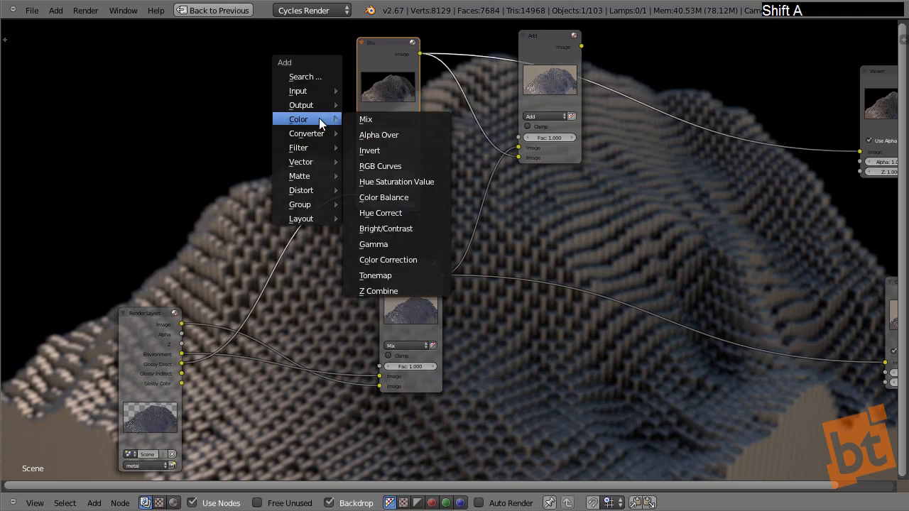
left_click(390, 164)
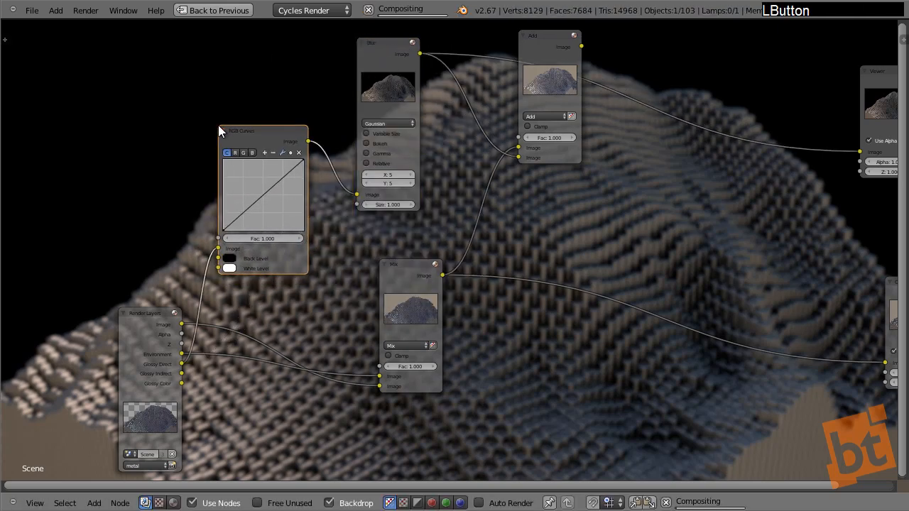
left_click(218, 125)
left_click_drag(255, 127, 255, 110)
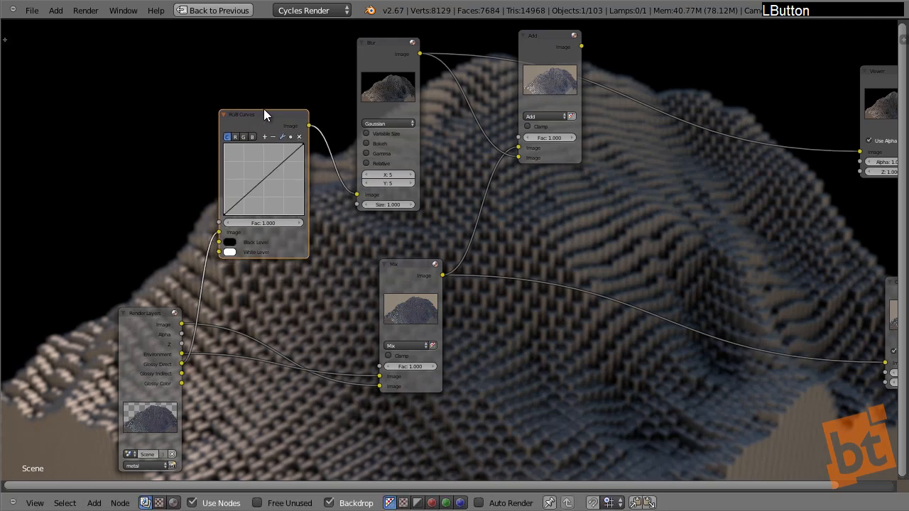
- Bend the RGB curve into an S shape with its lower point at X 0.31667, Y 0.20000, and compare the Add and Mix results
left_click_drag(271, 177, 274, 156)
left_click_drag(240, 193, 249, 203)
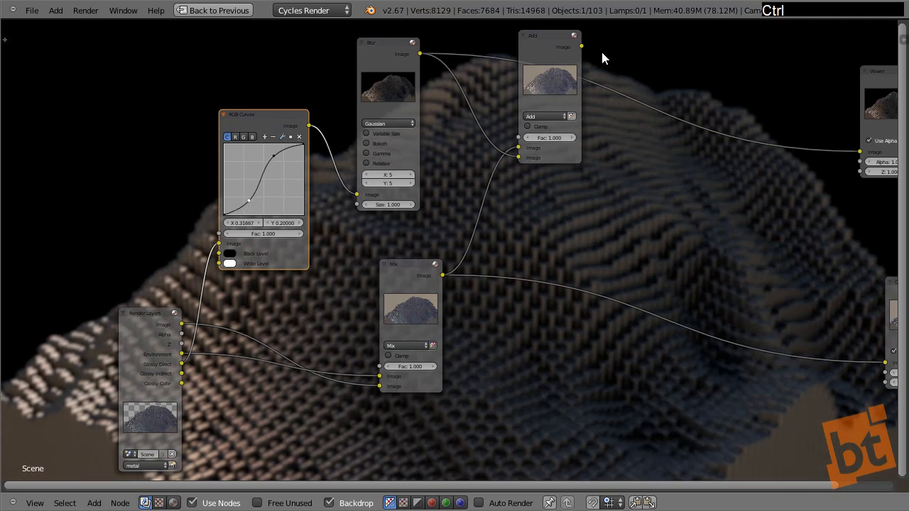
left_click(538, 37, "ctrl+shift")
middle_click_drag(479, 142, 402, 168)
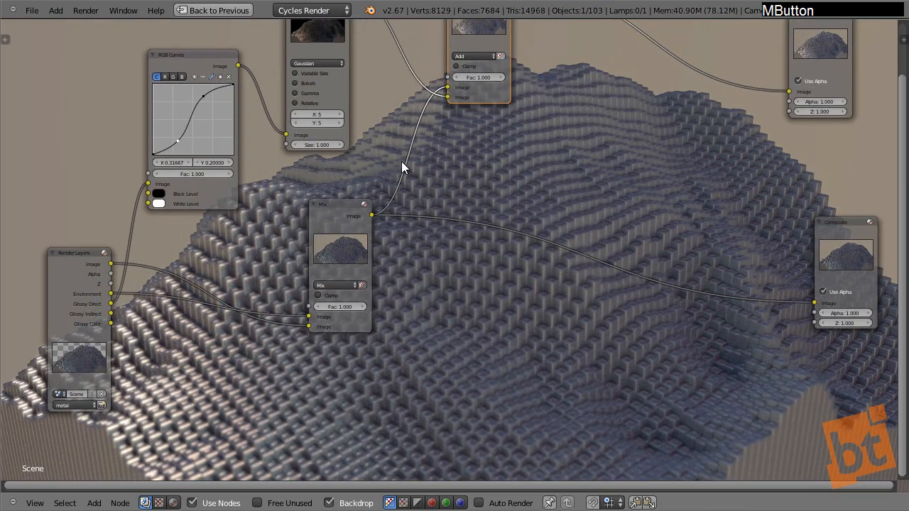
left_click(335, 208, "ctrl+shift")
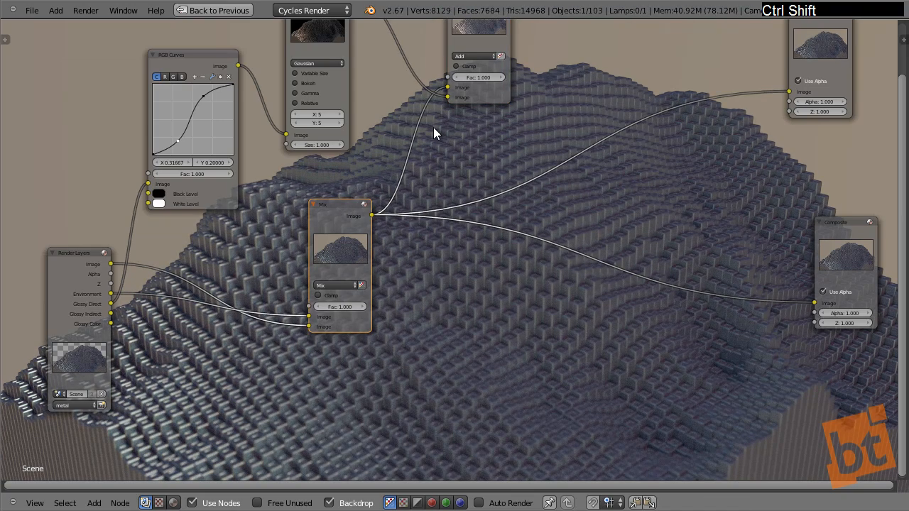
left_click(485, 31, "ctrl+shift")
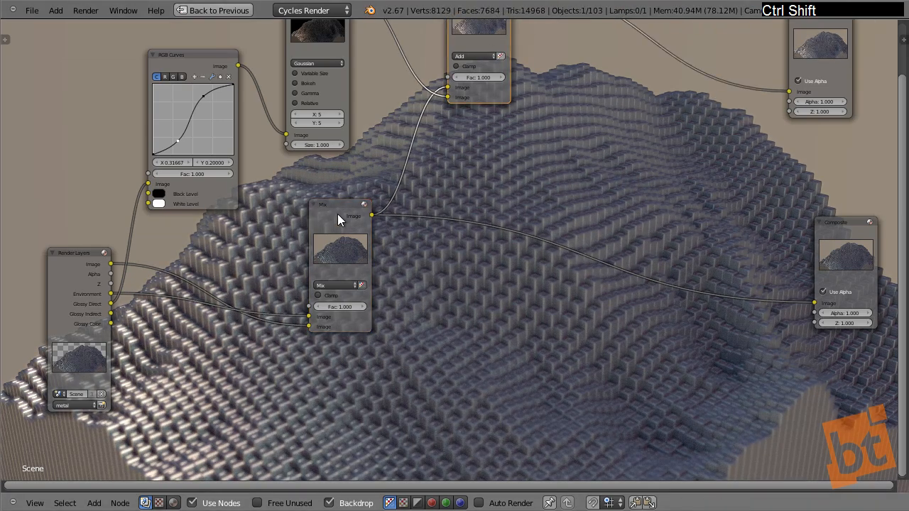
- Preview the Mix and Add node results on the backdrop and move the Render Layers node away from the Mix node
left_click(337, 214, "ctrl+shift")
left_click(476, 43, "ctrl+shift")
middle_click_drag(343, 304, 382, 364)
scroll(401, 338, "down", 3)
middle_click_drag(297, 318, 320, 278)
left_click_drag(237, 294, 179, 298)
scroll(294, 317, "up", 5)
scroll(295, 316, "up", 2)
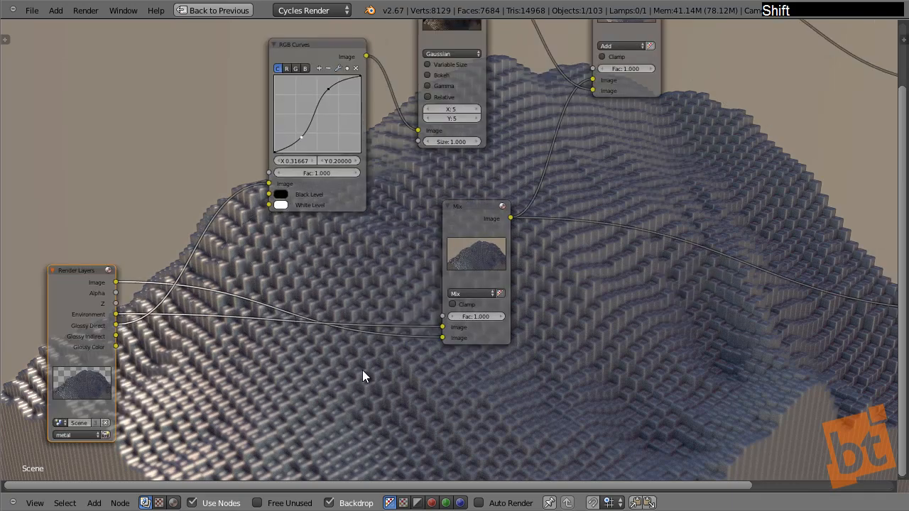
- Insert an RGB Curves node on the link between the Environment pass and the Mix node, positioned midway between the nodes
key("shift+a")
mouse_move(362, 371)
left_click(419, 245)
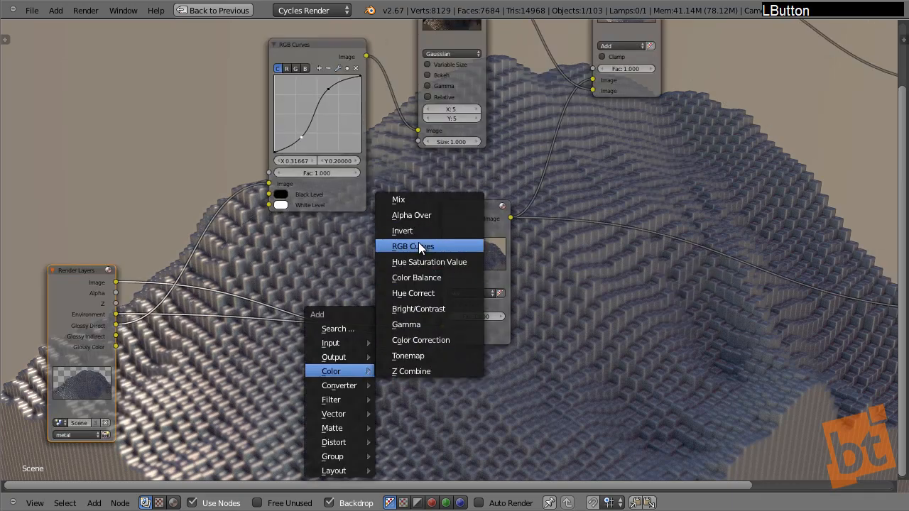
left_click(211, 315)
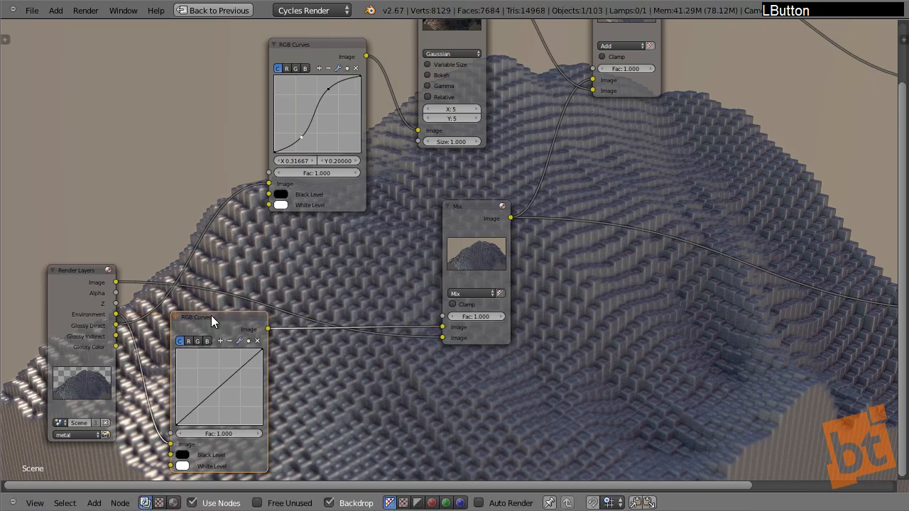
left_click_drag(211, 316, 296, 317)
- Darken the environment's combined RGB curve with a point at X 0.75000, Y 0.56250 and a second point lower on the curve
middle_click_drag(329, 289, 335, 334, "ctrl")
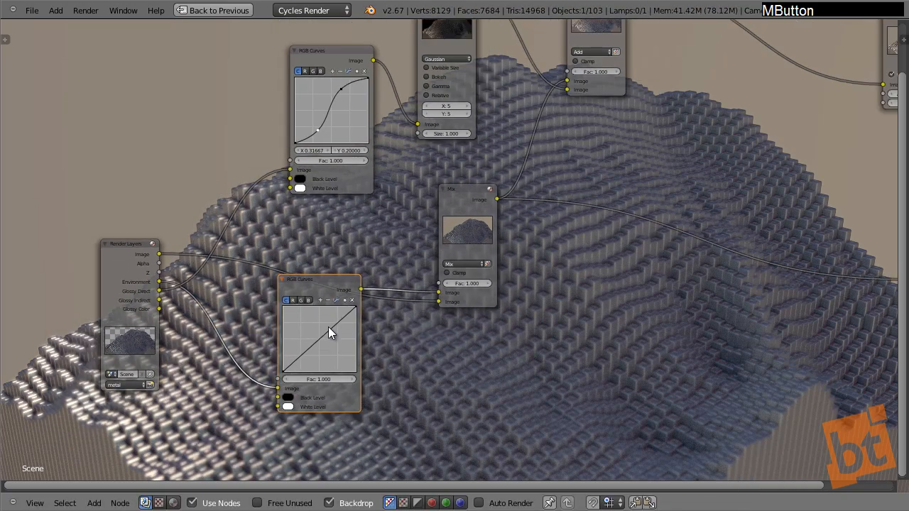
left_click_drag(331, 328, 341, 340)
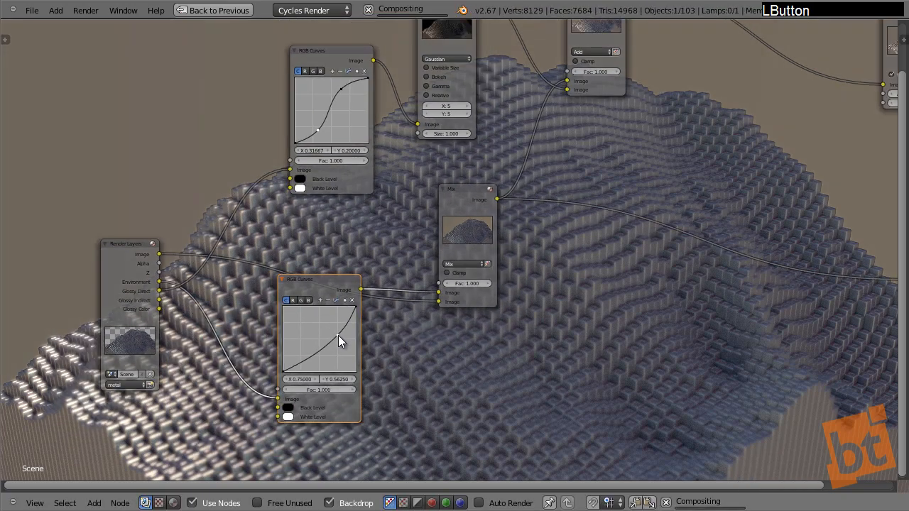
middle_click_drag(413, 313, 507, 289)
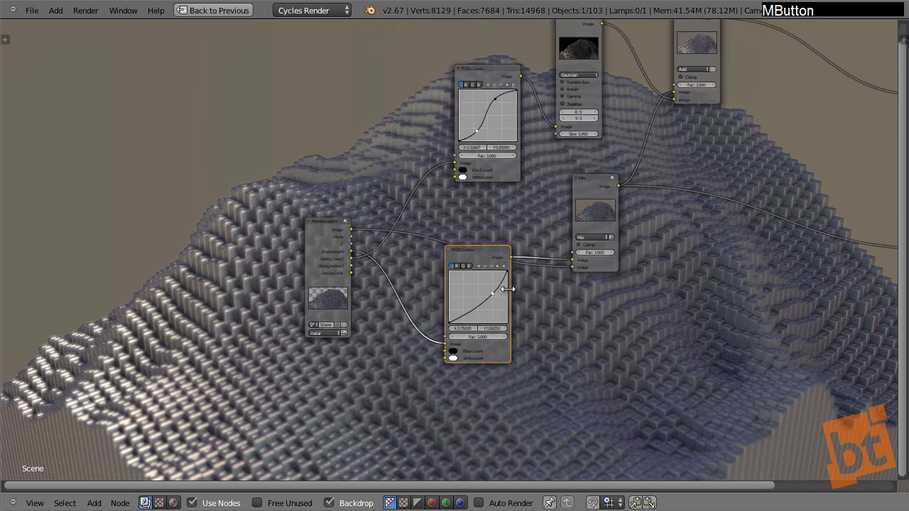
left_click_drag(491, 299, 469, 313)
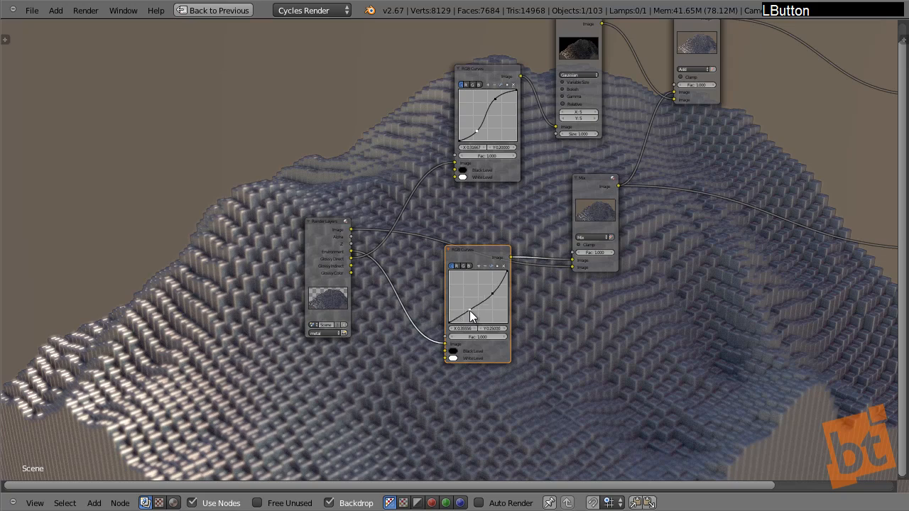
- Tint the environment background by adjusting the red, blue and green channel curves of its RGB Curves node
left_click(459, 268)
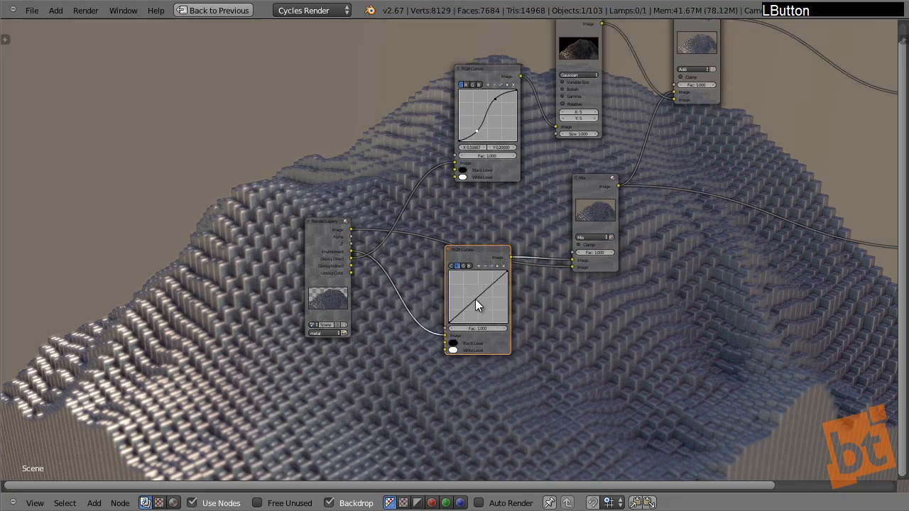
left_click(476, 297)
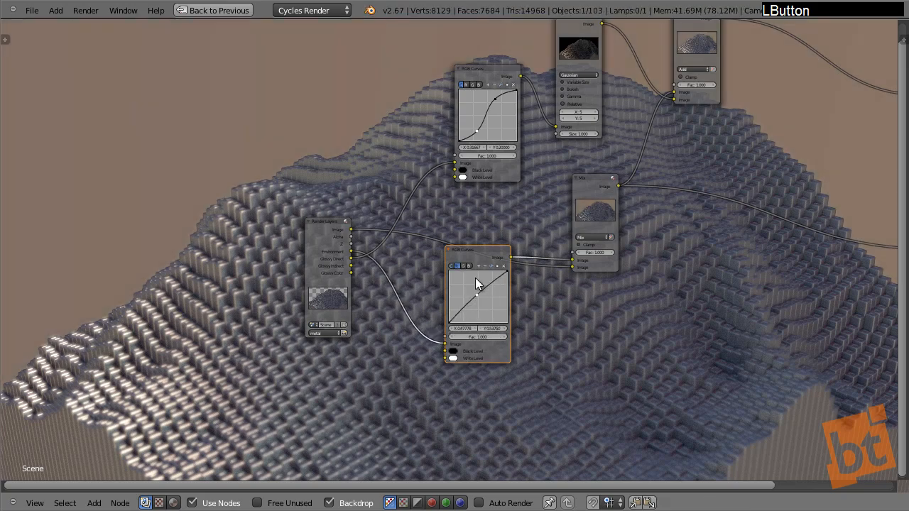
left_click(469, 264)
left_click(477, 290)
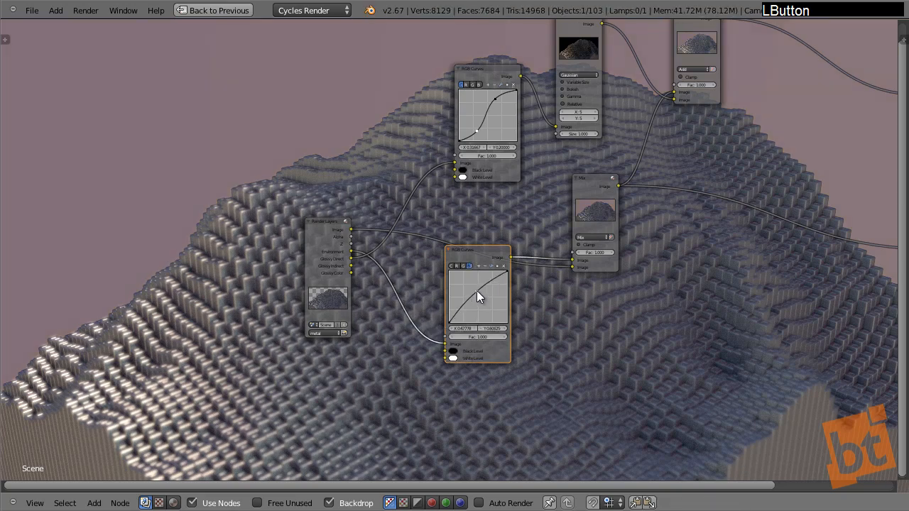
mouse_move(477, 290)
left_mouse_down()
mouse_move(487, 293)
mouse_move(482, 285)
left_mouse_up()
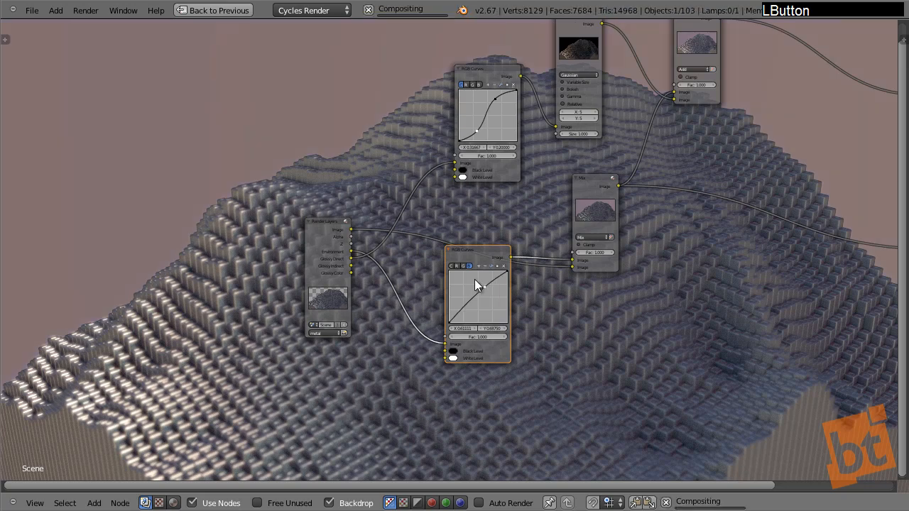
left_click(463, 268)
mouse_move(478, 297)
left_mouse_down()
mouse_move(473, 287)
mouse_move(471, 312)
left_mouse_up()
- Reshape the environment's combined curve into an S with its lower point at X 0.39444, Y 0.28750
left_click(451, 266)
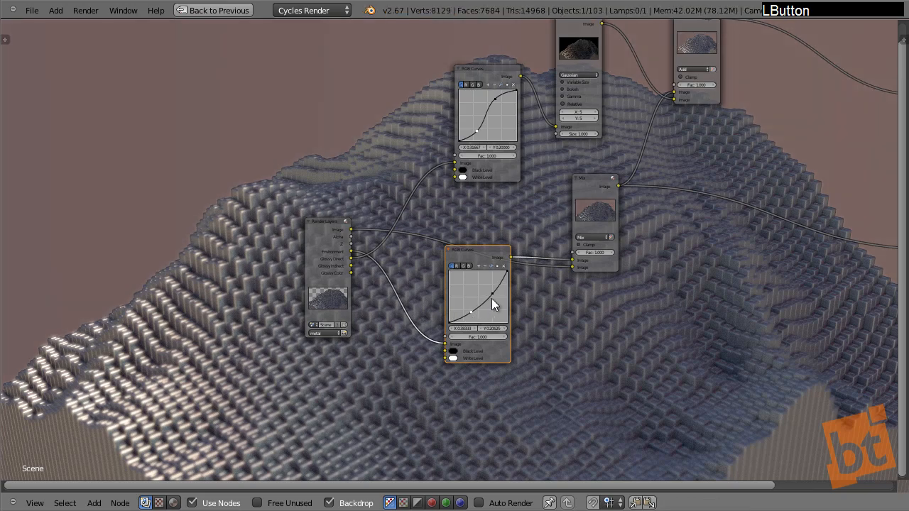
left_click(489, 284)
left_click_drag(486, 279, 472, 308)
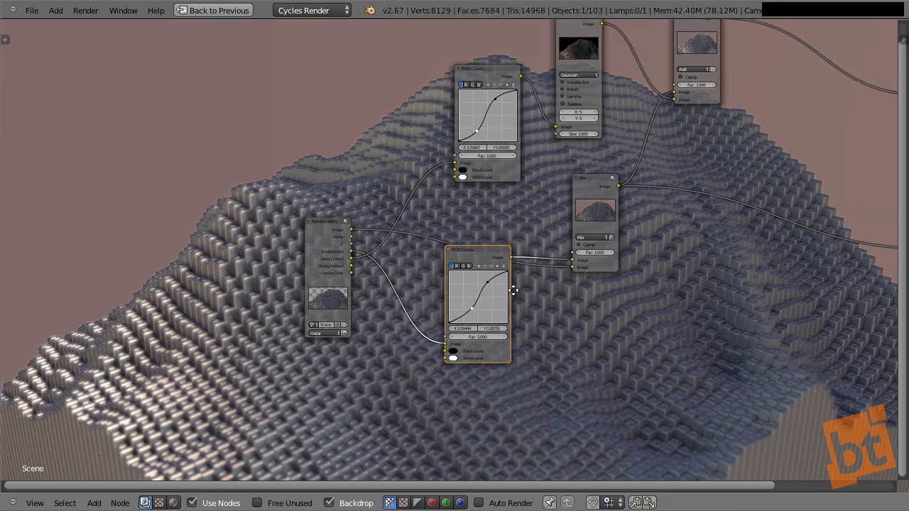
- Space out the environment RGB Curves node and the Mix node, and preview the Add node's output
middle_click_drag(511, 287, 317, 350)
scroll(318, 350, "down", 2)
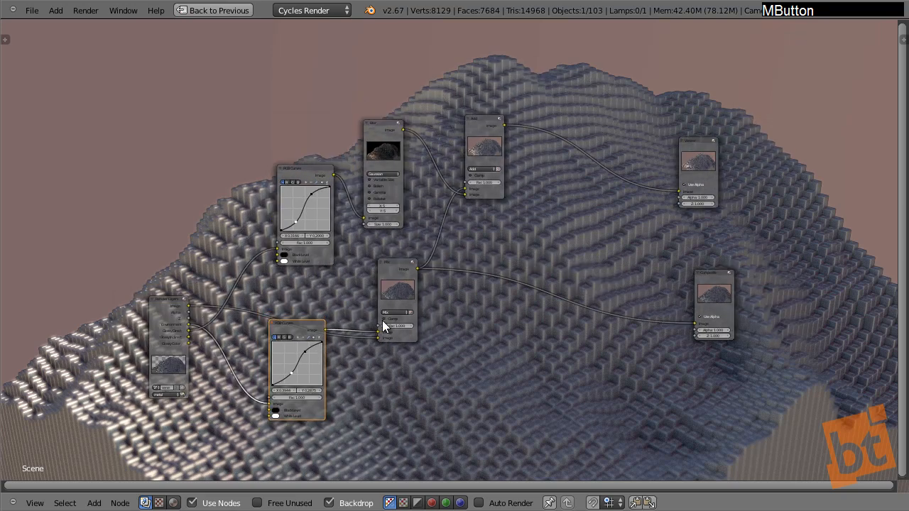
middle_click_drag(445, 311, 413, 338)
left_click_drag(272, 362, 260, 380)
mouse_move(358, 298)
left_mouse_down()
mouse_move(367, 296)
mouse_move(360, 288)
mouse_move(349, 294)
left_mouse_up()
left_click(458, 149, "ctrl+shift")
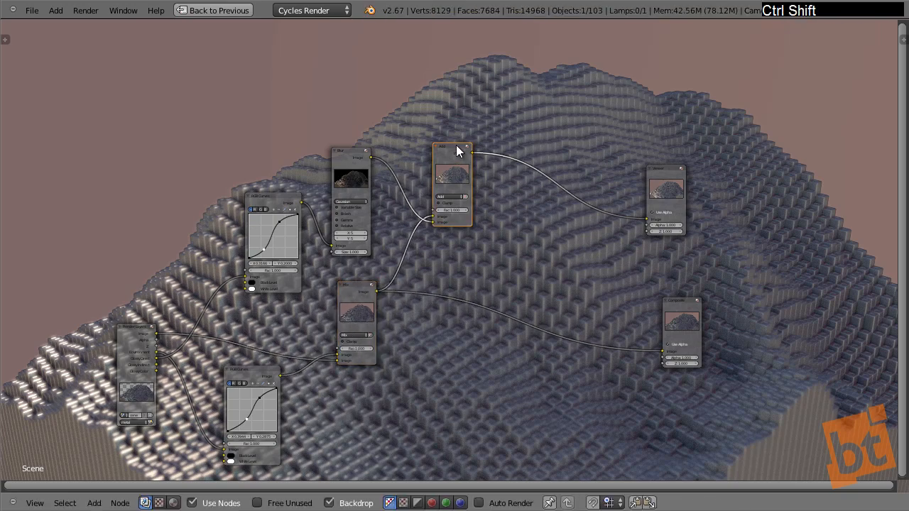
- Move the Viewer node farther away and insert an RGB Curves node on the link between the Add node and the Viewer
middle_click_drag(460, 213, 426, 243)
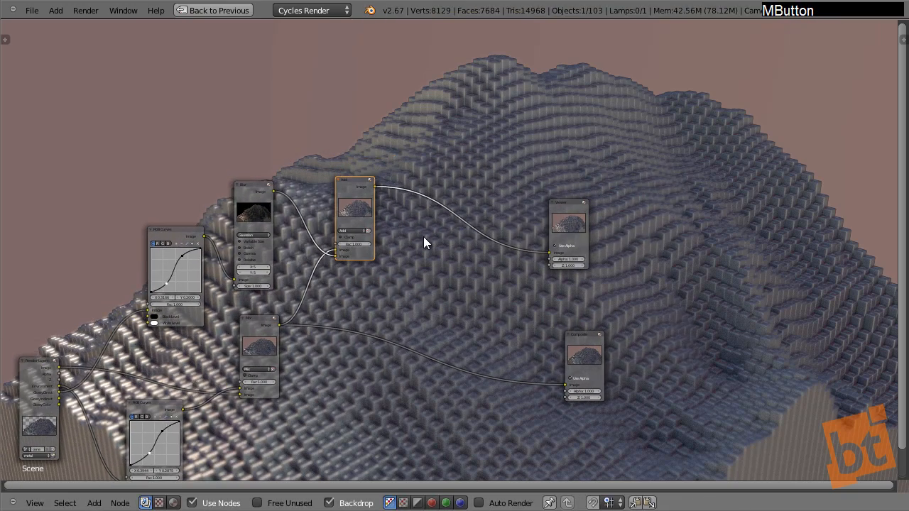
scroll(426, 242, "up", 2)
left_click_drag(620, 204, 762, 158)
key("shift+a")
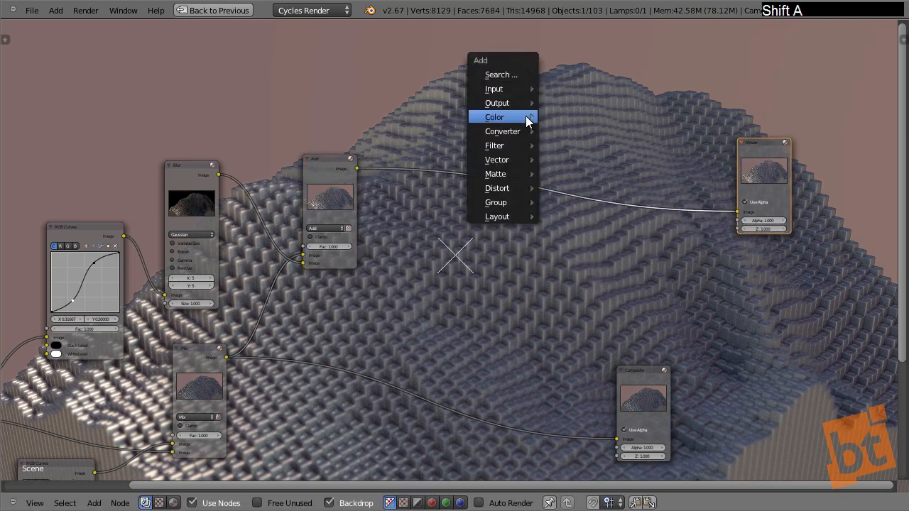
mouse_move(526, 122)
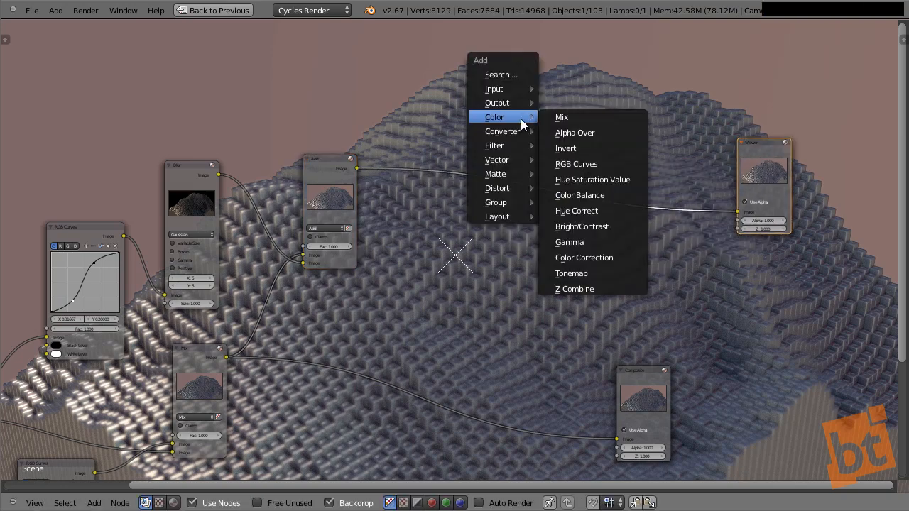
left_click(595, 164)
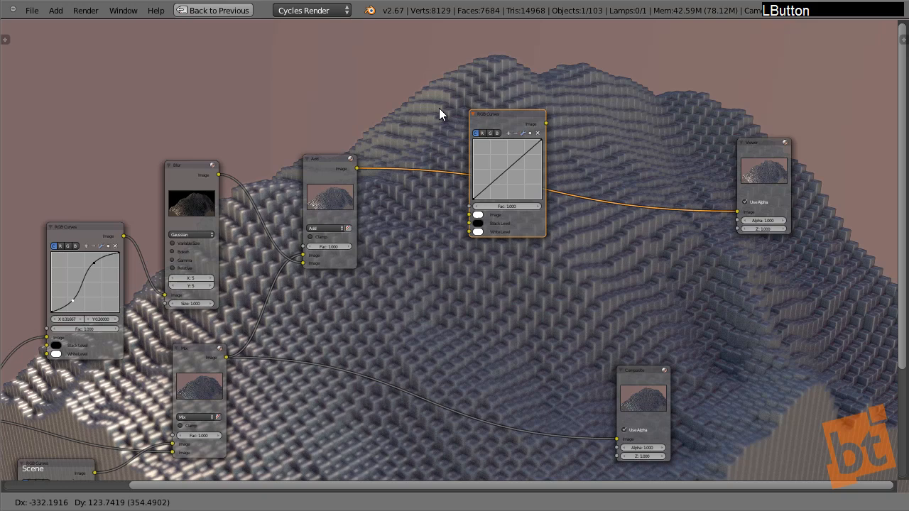
left_click(476, 164)
- Bend the final RGB Curves node's combined curve into an S shape with its lower point at X 0.21667, Y 0.17500
left_click_drag(477, 164, 476, 157)
left_click_drag(441, 195, 444, 197)
middle_click_drag(448, 205, 493, 147)
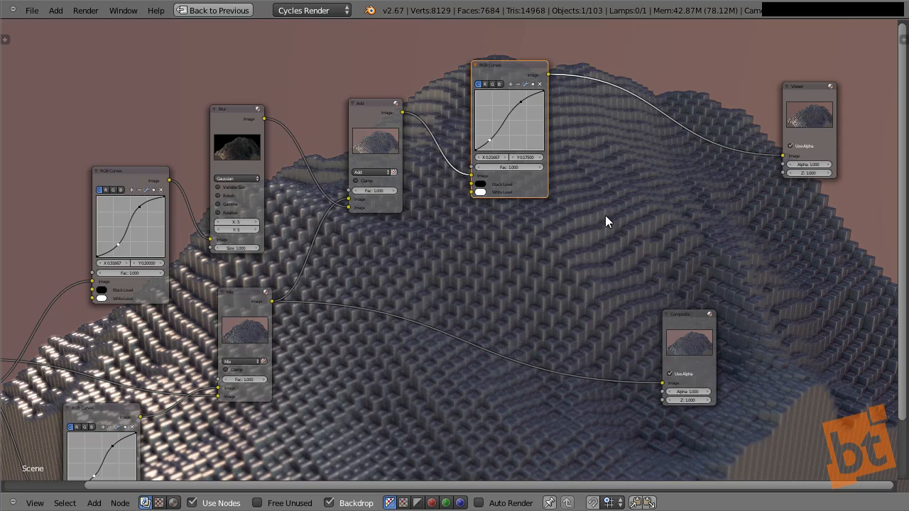
- Adjust the blue and red channel curves of the final RGB Curves node, and fine-tune the combined curve's lower point
left_click(499, 84)
left_click_drag(512, 115, 510, 122)
left_click(487, 85)
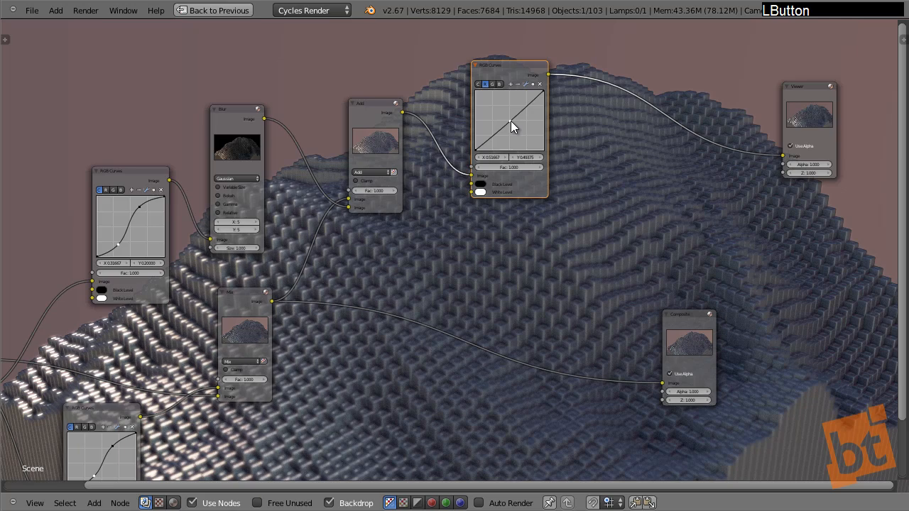
left_click(478, 84)
left_click_drag(491, 143, 491, 144)
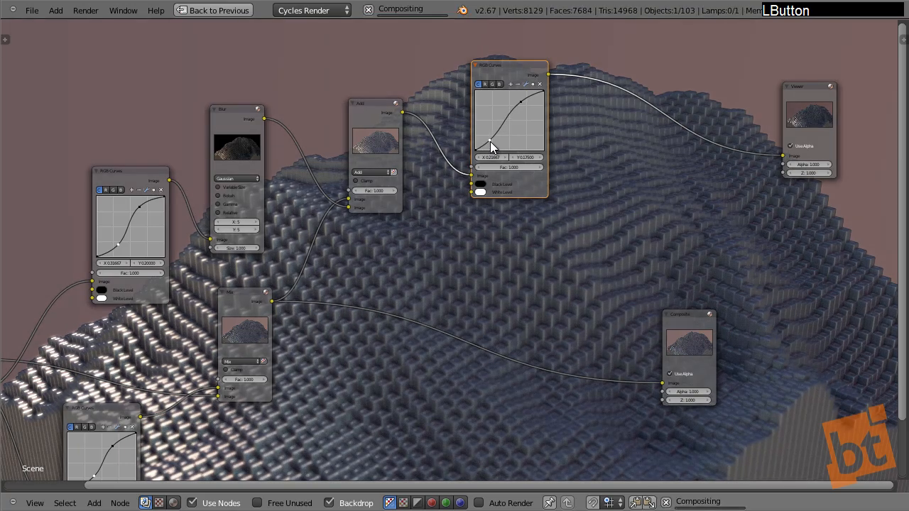
- Make room after the final RGB Curves node and insert a Lens Distortion node on its link to the Viewer
left_click_drag(497, 63, 476, 84)
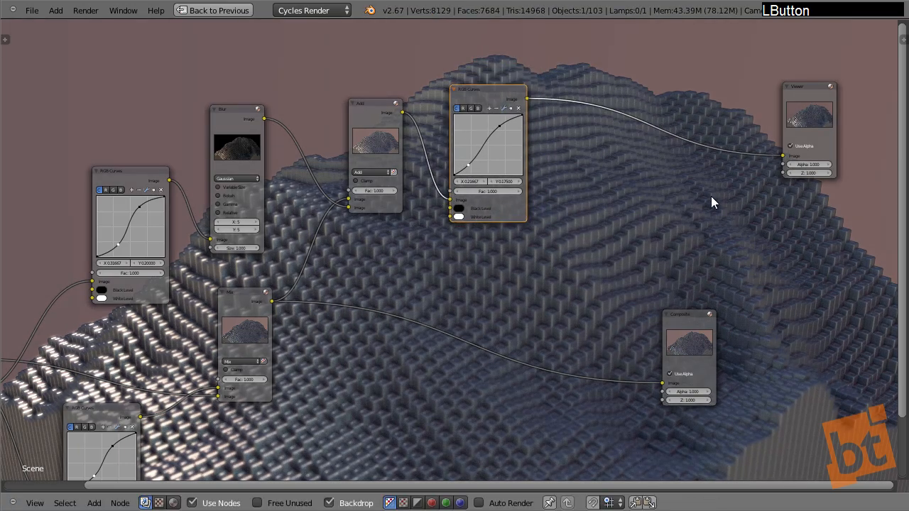
middle_click_drag(712, 200, 523, 266)
left_click_drag(622, 153, 800, 110)
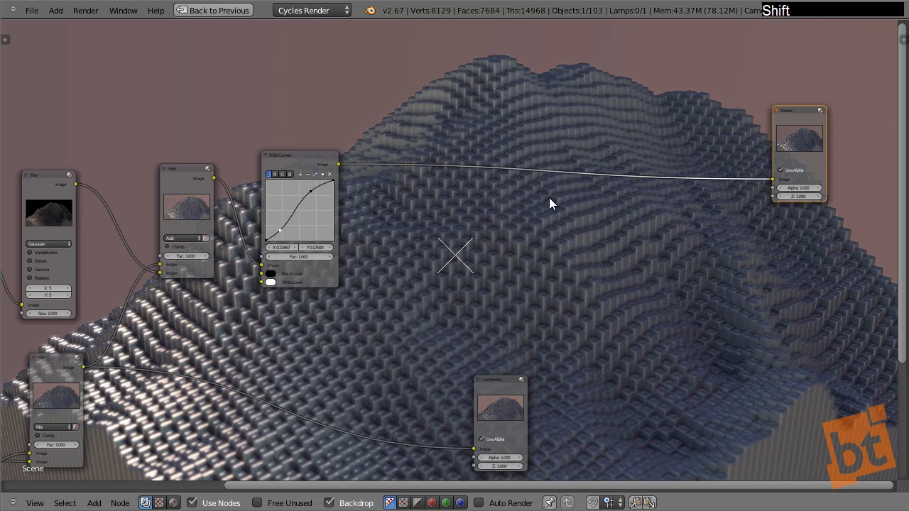
key("shift+a")
mouse_move(551, 201)
mouse_move(534, 229)
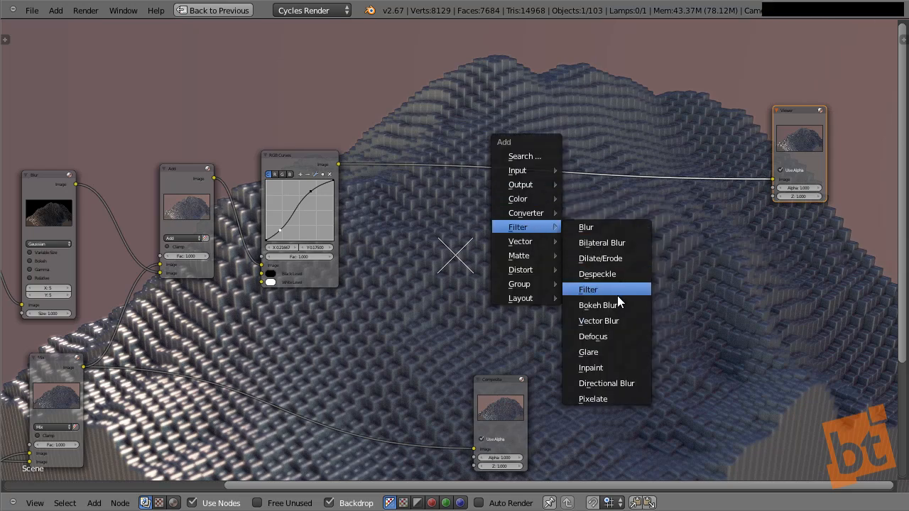
mouse_move(522, 278)
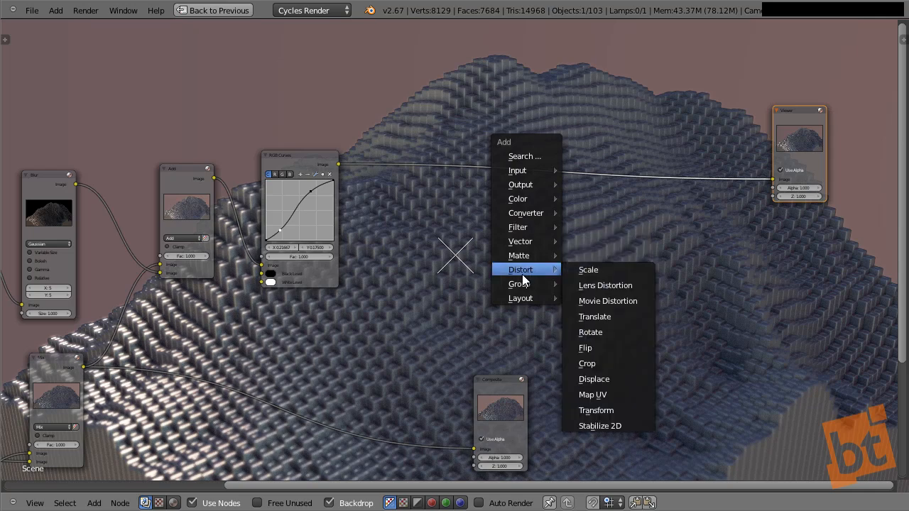
left_click(619, 285)
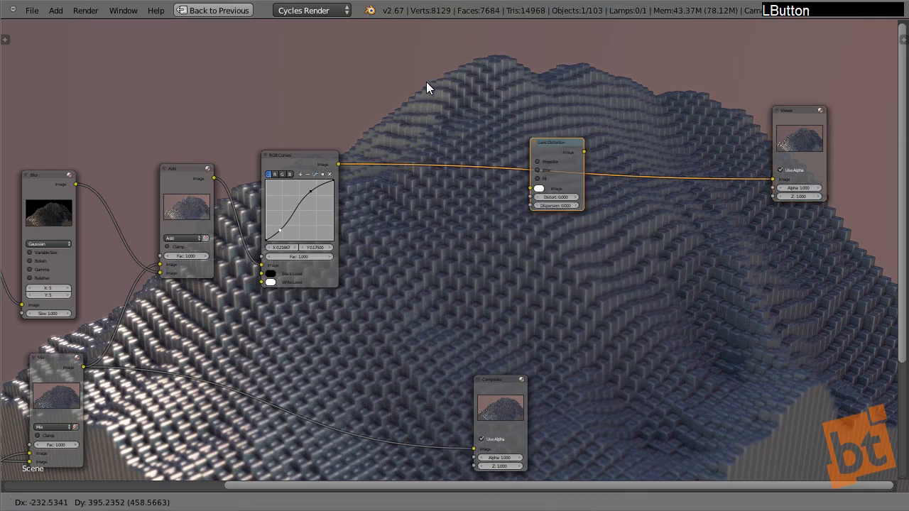
left_click(400, 140)
- Set the lens distortion's Distort value to 0.100, enable Fit, and check the image borders on the backdrop
scroll(419, 178, "up", 3)
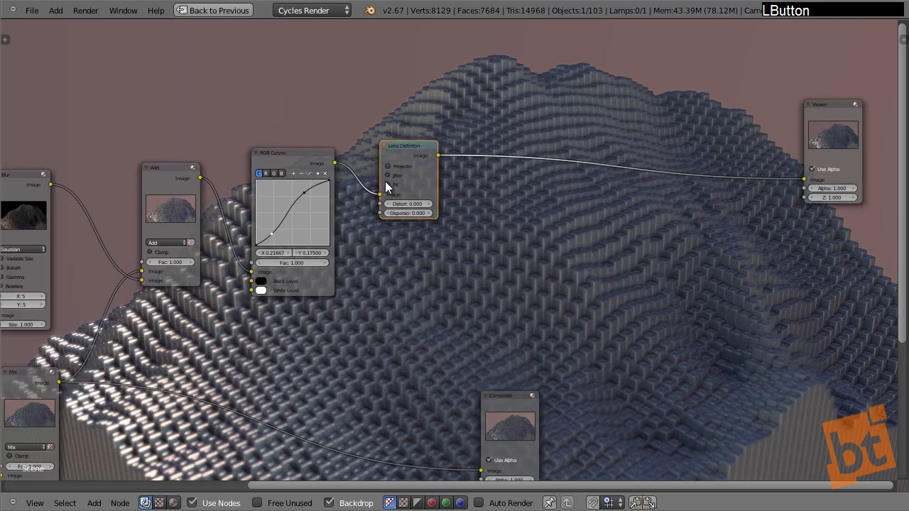
left_click(454, 204)
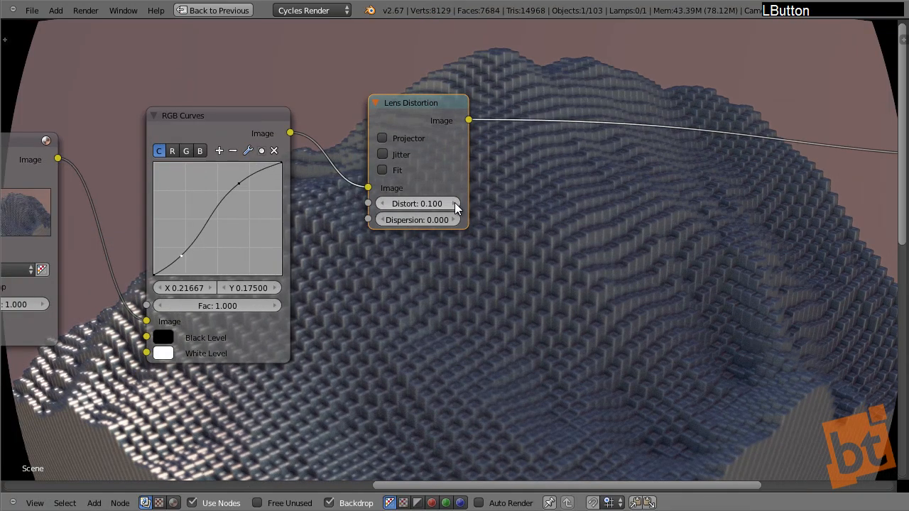
left_click(385, 169)
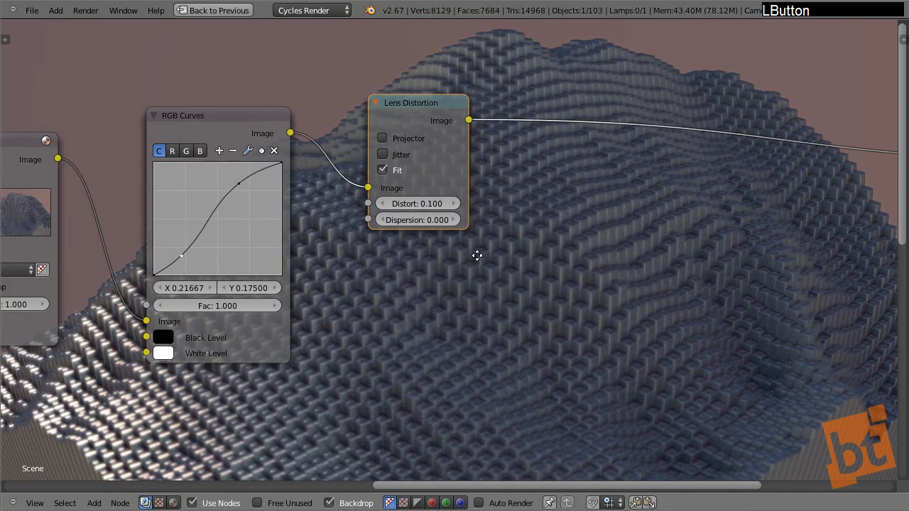
middle_click_drag(470, 260, 482, 258)
key("v")
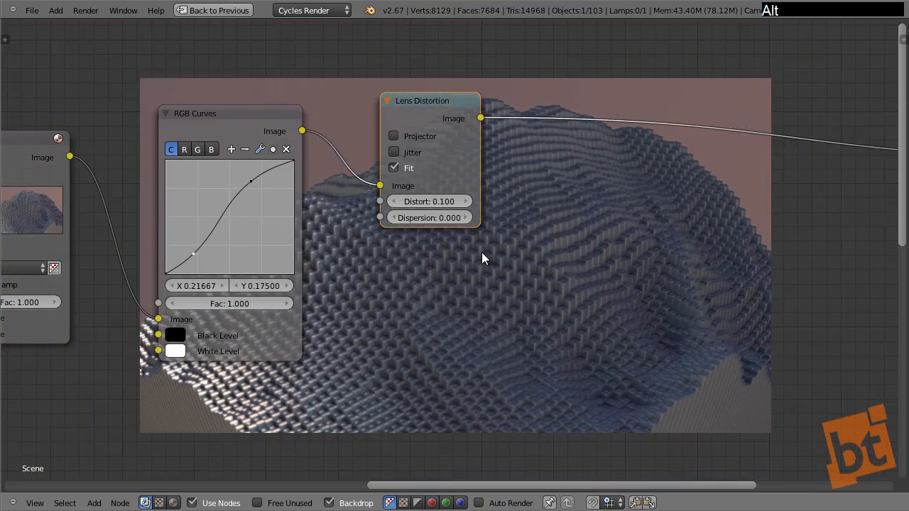
key("alt+v")
key("v")
key("v")
key("alt+v")
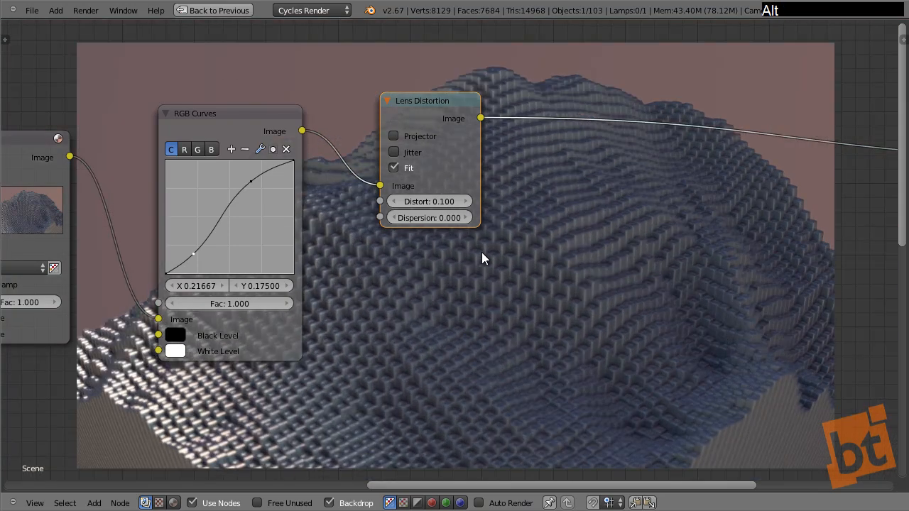
- Try Dispersion values of 0.100 and 0.050 on the Lens Distortion node and settle on 0.030
middle_click_drag(444, 245, 784, 316)
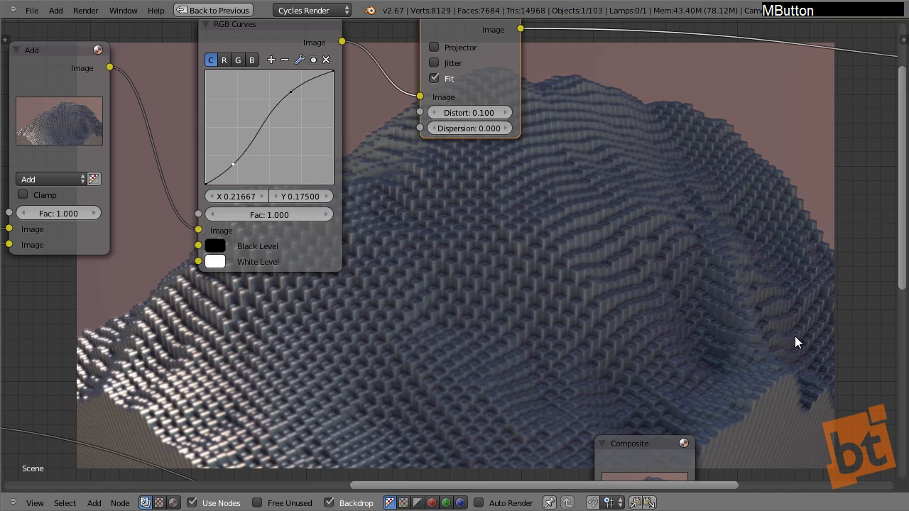
left_click(507, 129)
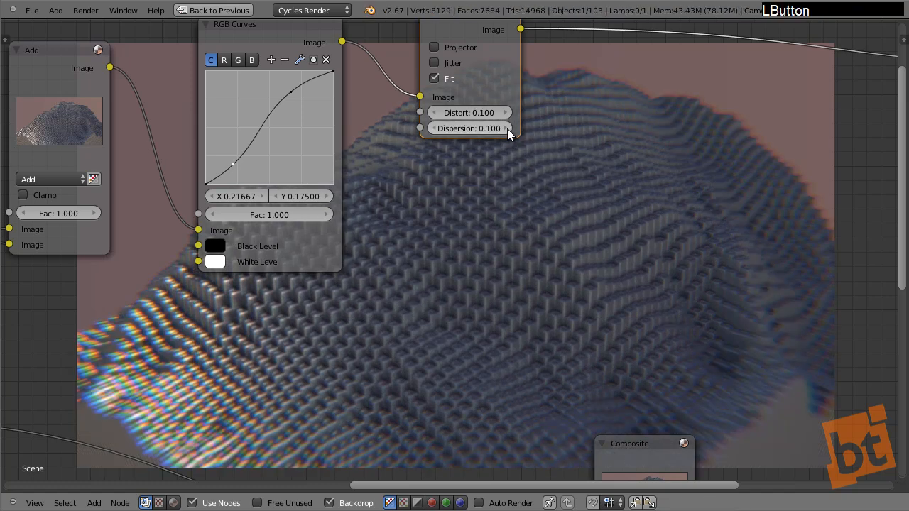
left_click(475, 129)
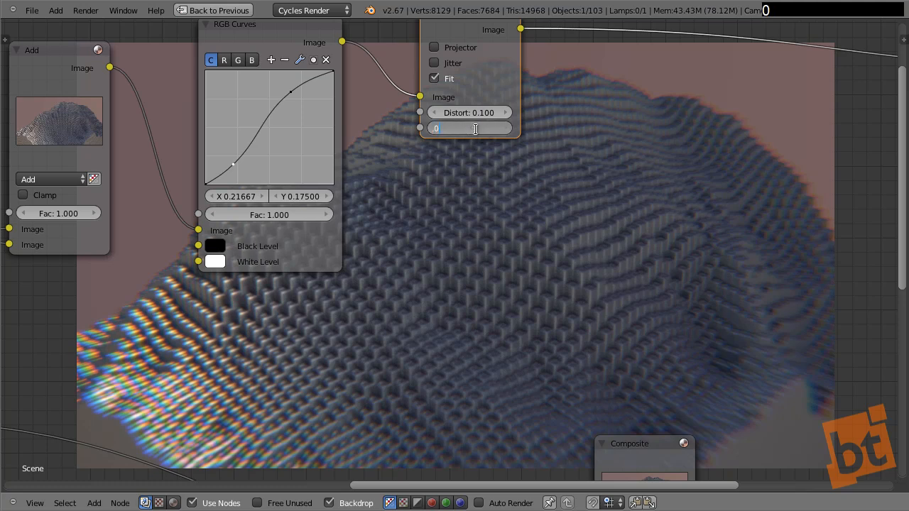
type(".05")
key("Return")
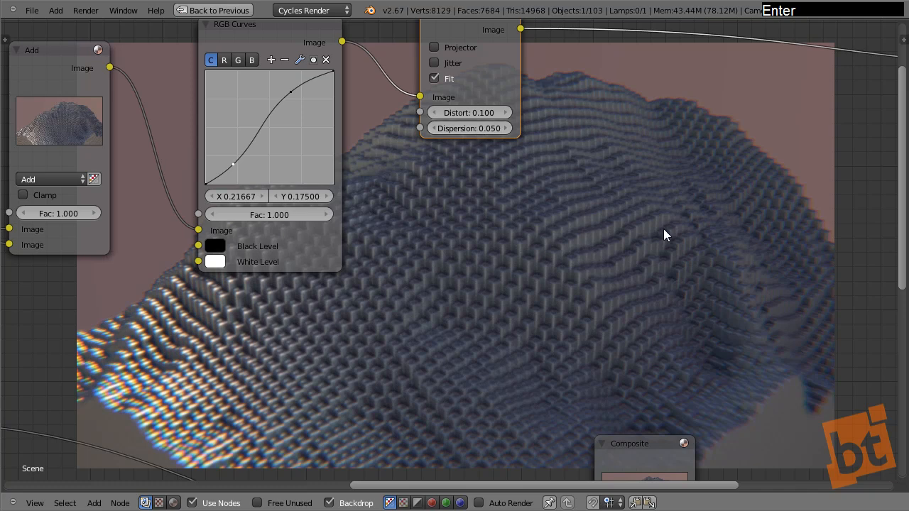
left_click(466, 128)
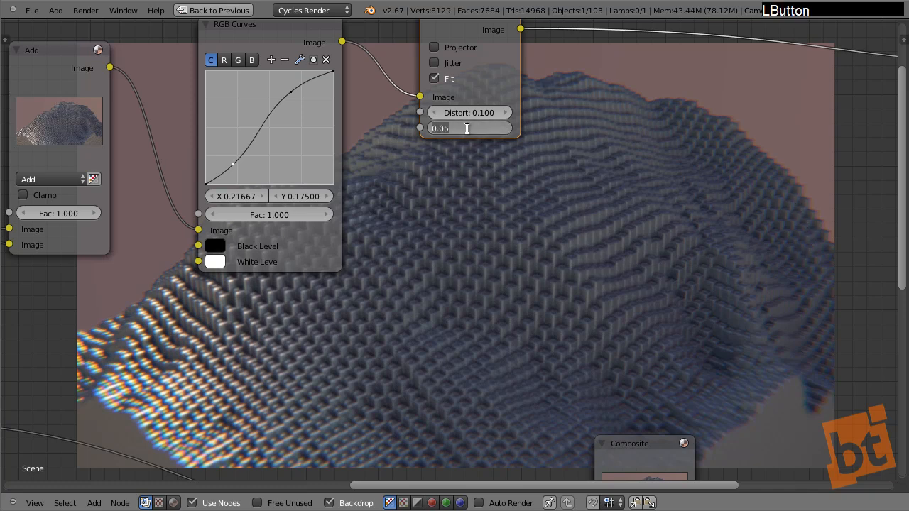
type(".03")
key("Return")
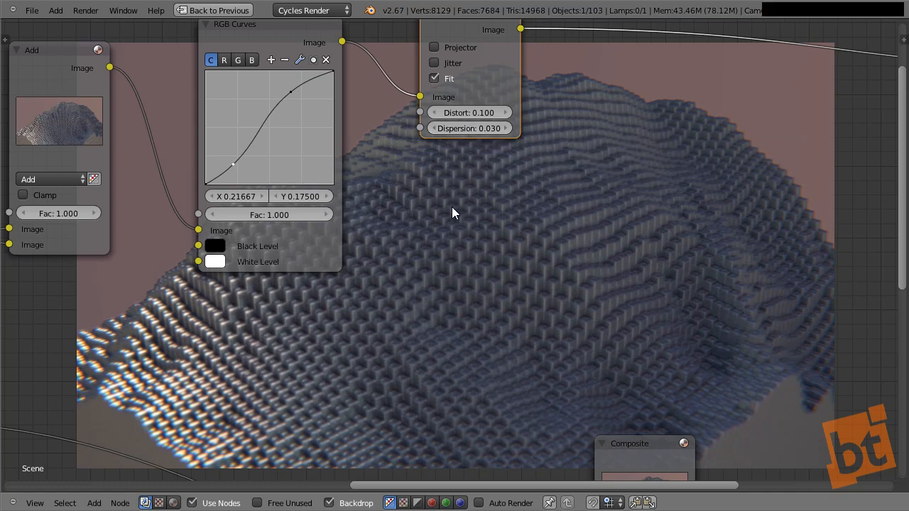
- Try a Distort value of -0.100 on the Lens Distortion node and restore it to 0.100
middle_click_drag(481, 217, 456, 269)
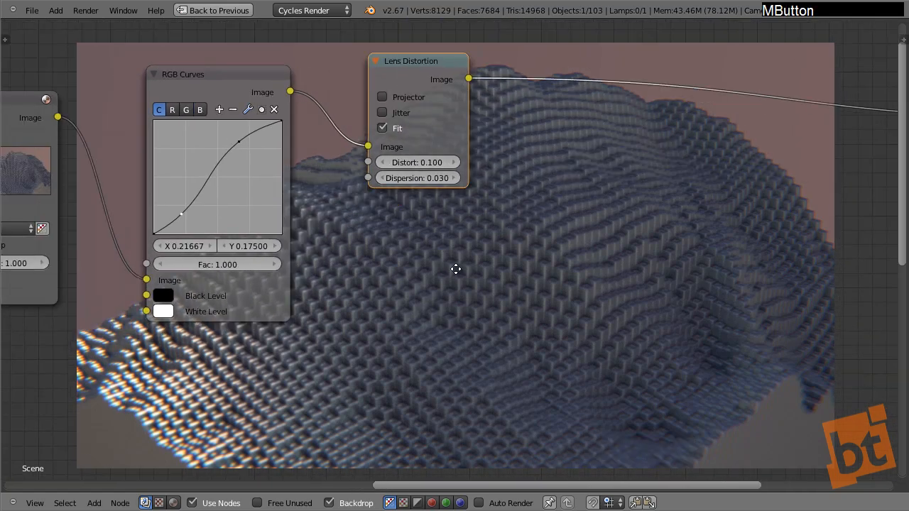
left_click(378, 163)
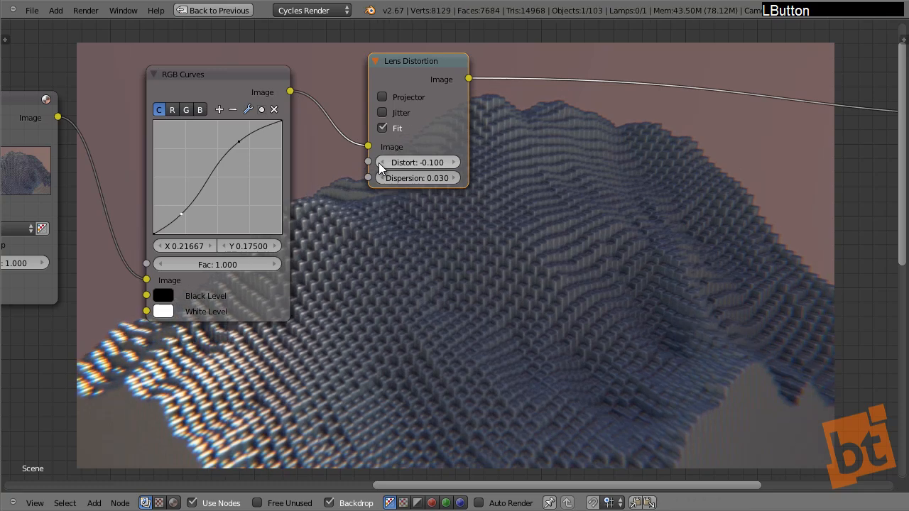
left_click(452, 163)
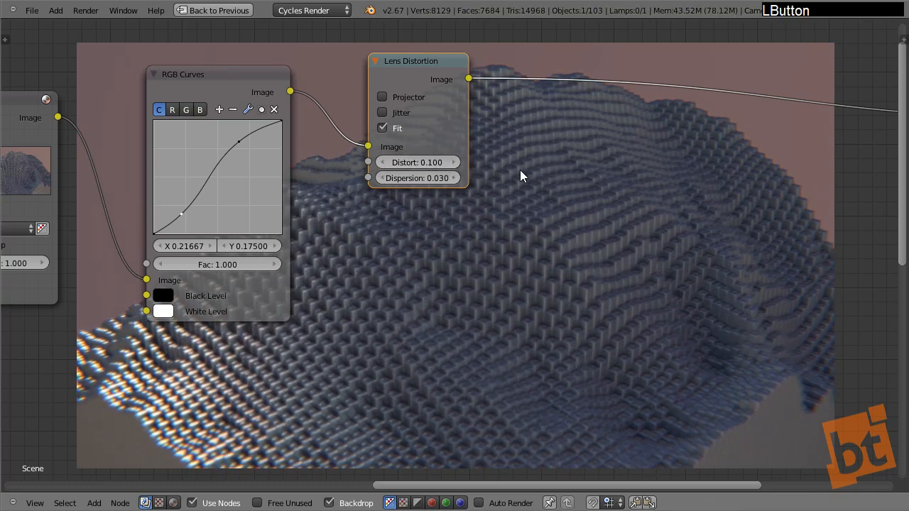
- Reposition the Lens Distortion node and insert a Mix node on its output link to the Viewer
middle_click_drag(522, 176, 490, 215)
left_click_drag(375, 101, 365, 162)
middle_click_drag(522, 259, 544, 195)
key("shift+a")
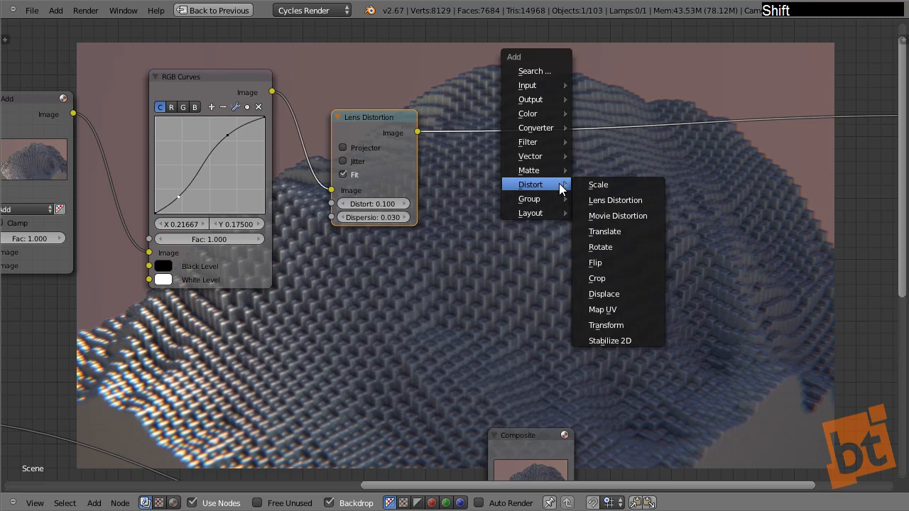
mouse_move(546, 114)
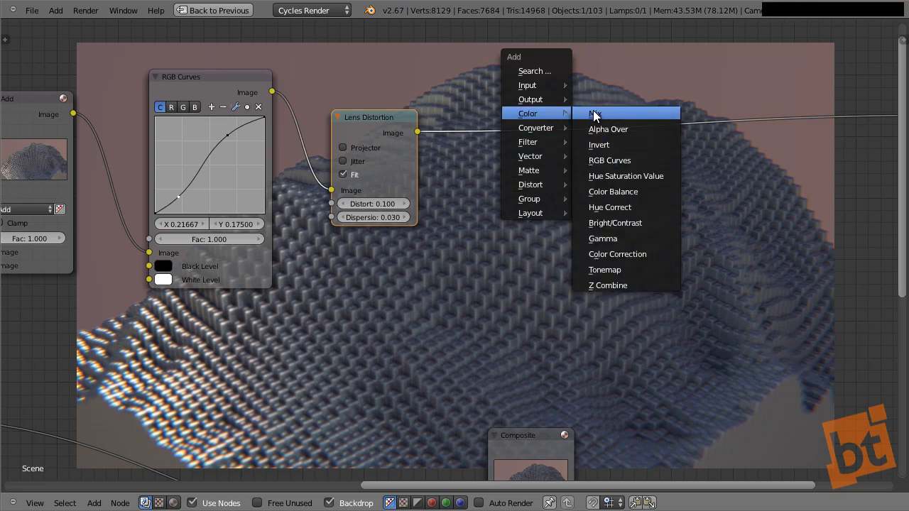
left_click(601, 113)
left_click(561, 80)
middle_click_drag(561, 81, 568, 182)
left_click_drag(576, 139, 578, 118)
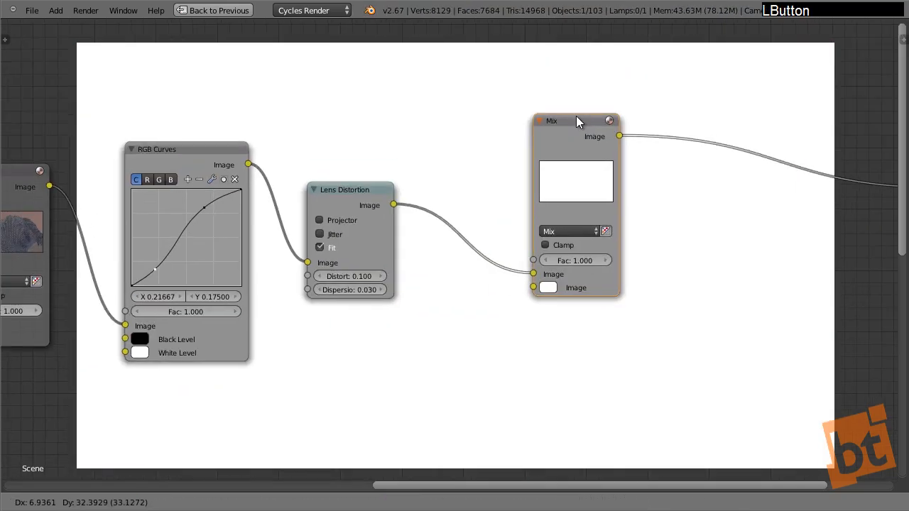
middle_click_drag(403, 63, 426, 112)
key("shift+a")
mouse_move(426, 108)
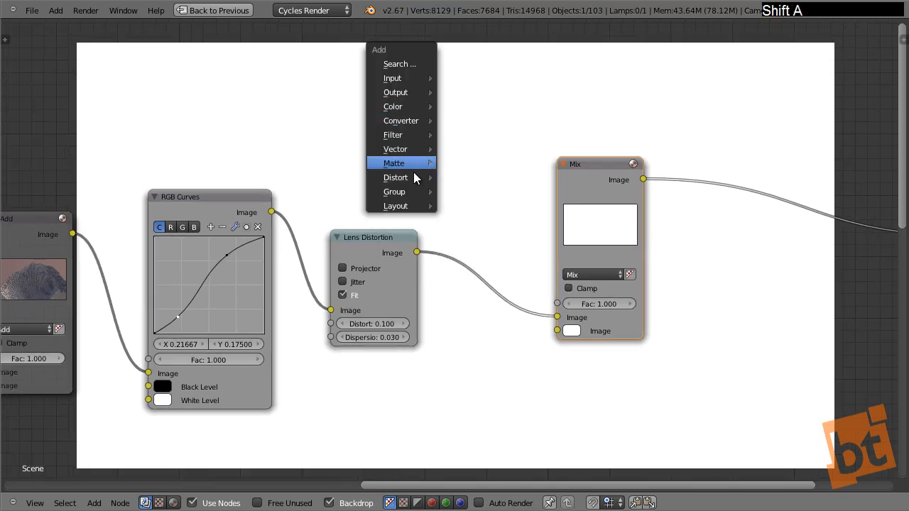
mouse_move(409, 163)
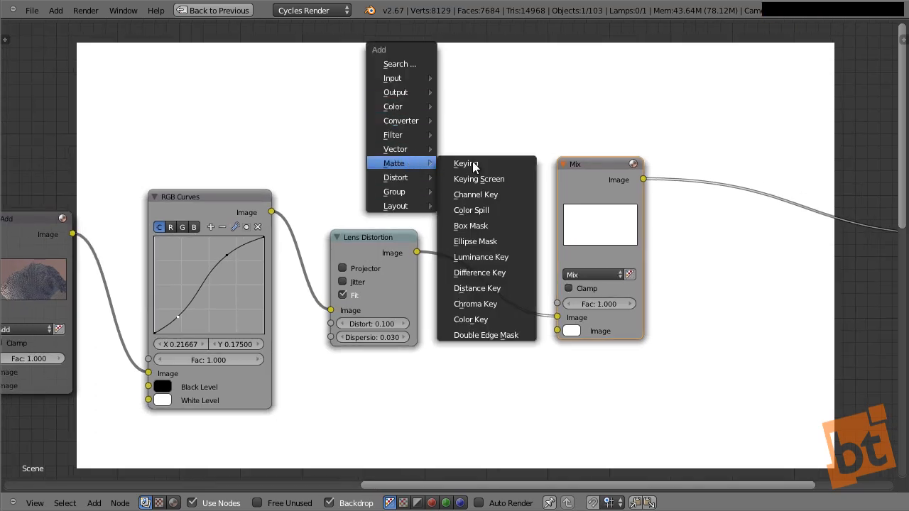
left_click(487, 224)
left_click_drag(417, 102, 447, 109)
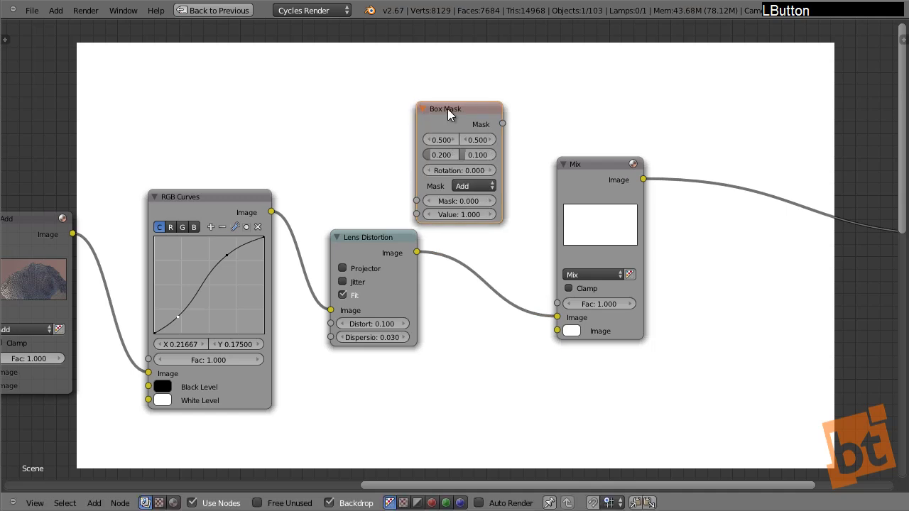
key("x")
- Add an Ellipse Mask node feeding the Mix node's Fac, and route the Lens Distortion output into the Mix node's lower Image input
key("shift+a")
mouse_move(419, 102)
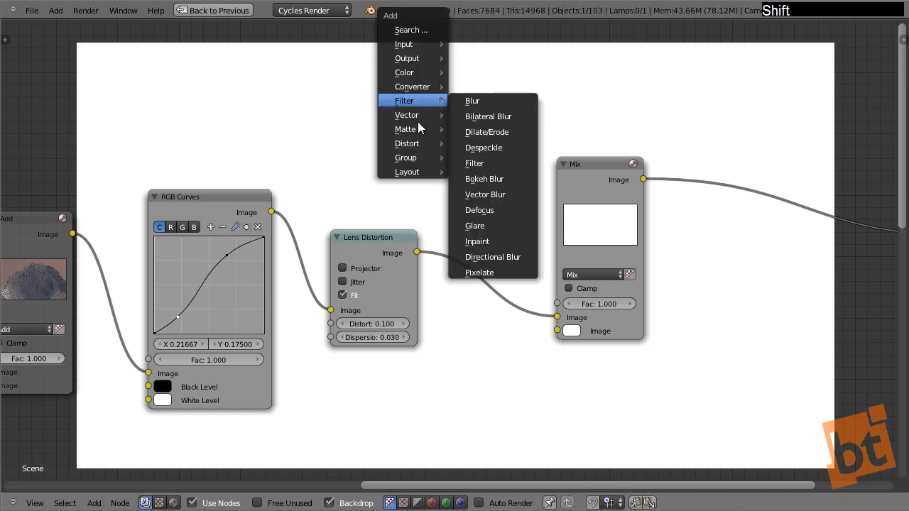
mouse_move(419, 130)
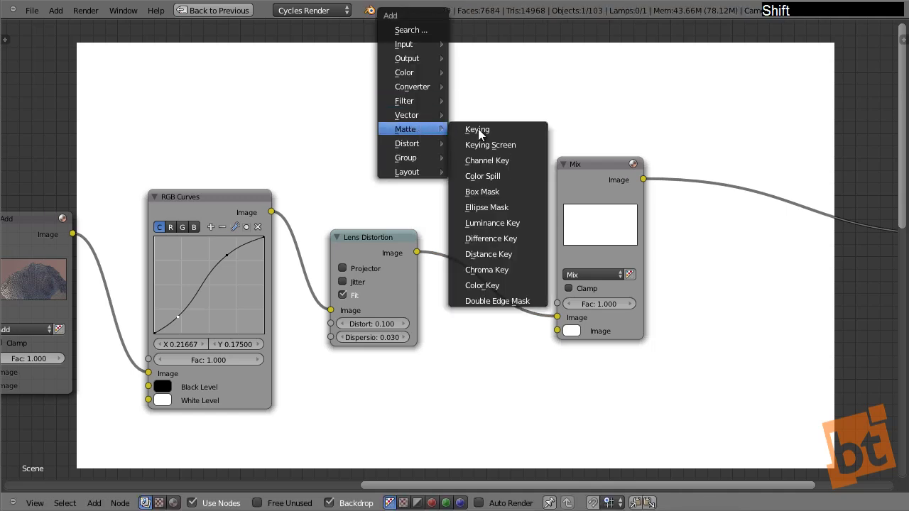
left_click(495, 208)
left_click(294, 61)
left_click_drag(447, 80, 558, 332)
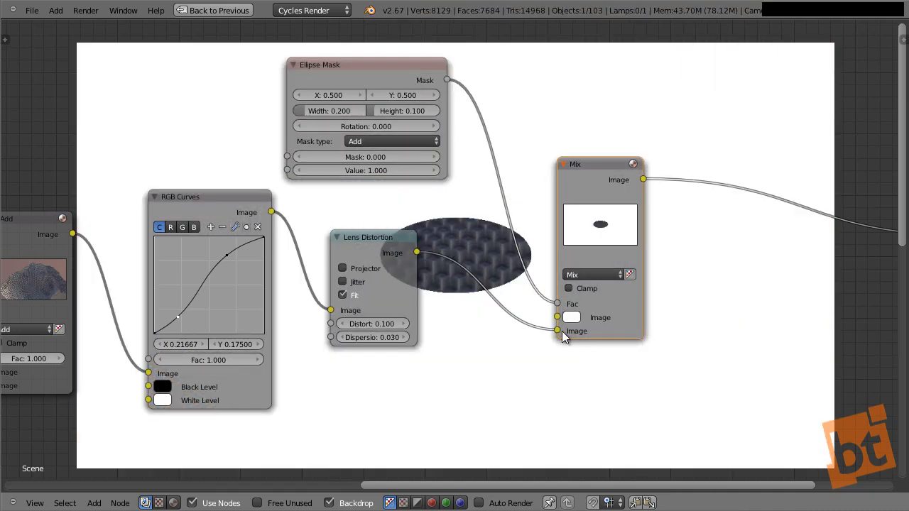
- Set the Mix node's upper Image color to black and move the Ellipse Mask node above the RGB Curves node
left_click(572, 317)
left_click_drag(669, 157, 668, 259)
left_click(347, 67)
left_click_drag(348, 67, 144, 39)
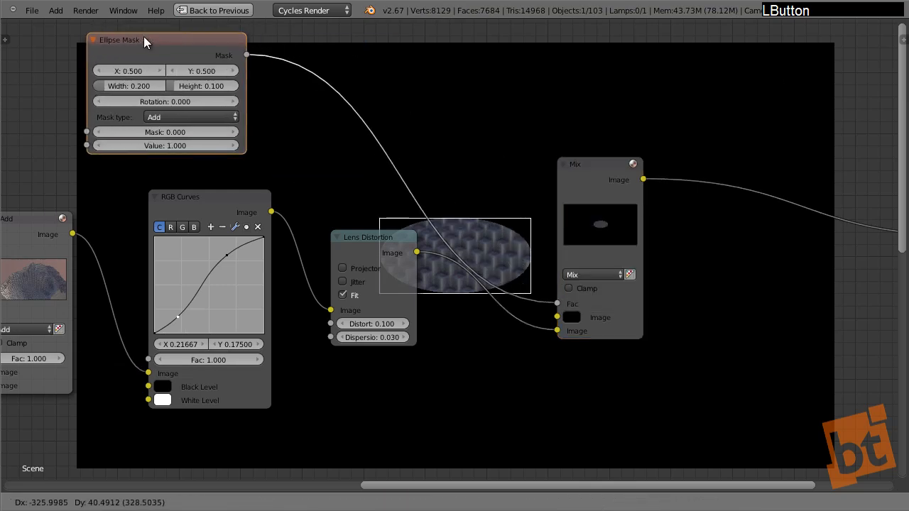
- Enlarge the ellipse mask to Width 0.961 and Height 0.549 so it nearly fills the frame
middle_click_drag(147, 58, 187, 127)
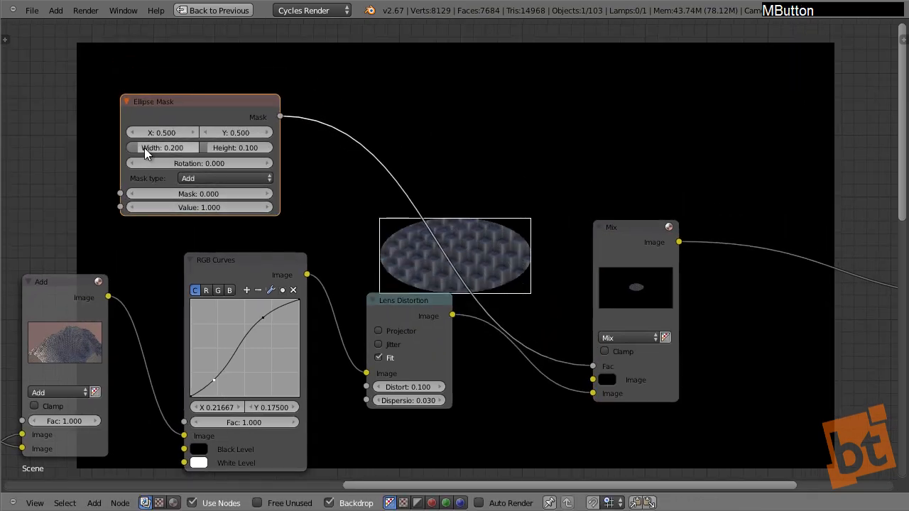
left_click_drag(143, 148, 658, 223, "shift")
left_click_drag(221, 145, 531, 157, "shift")
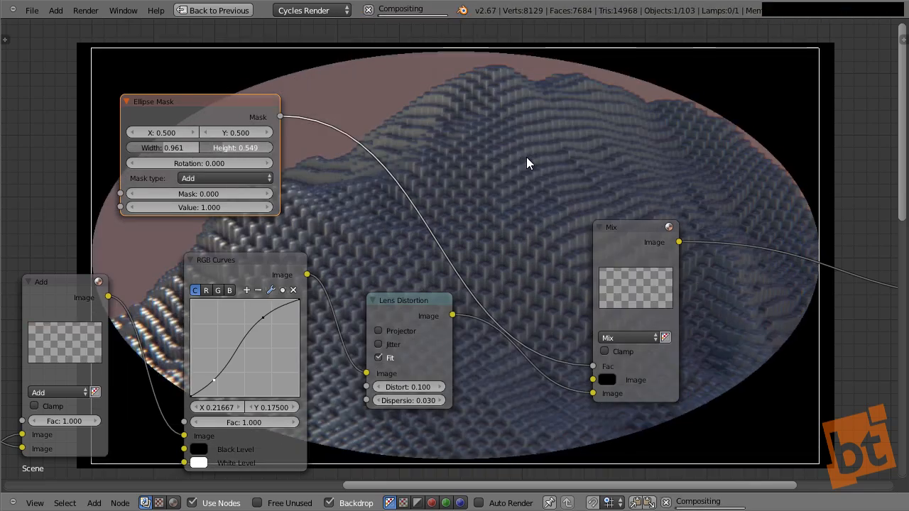
left_click_drag(234, 148, 555, 71, "shift")
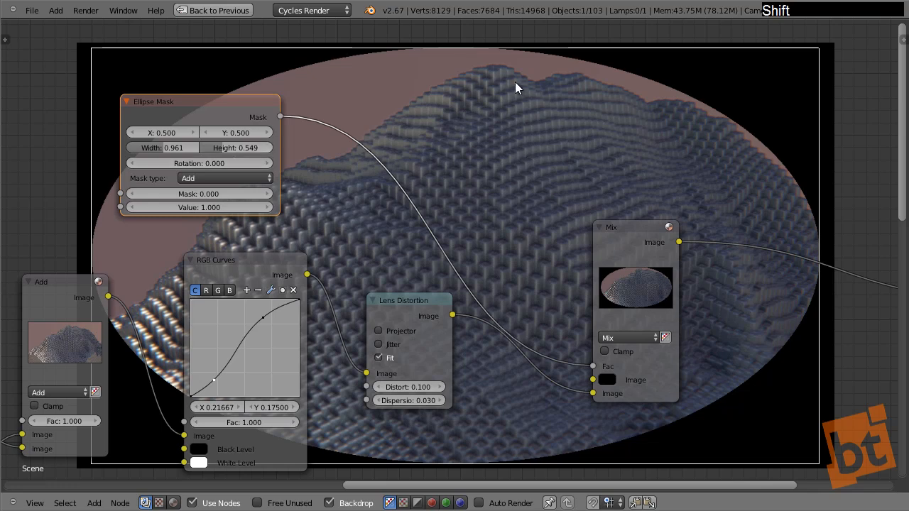
- Insert a Blur node between the Ellipse Mask and the Mix node's Fac input
key("shift+a")
mouse_move(502, 100)
left_click(556, 102)
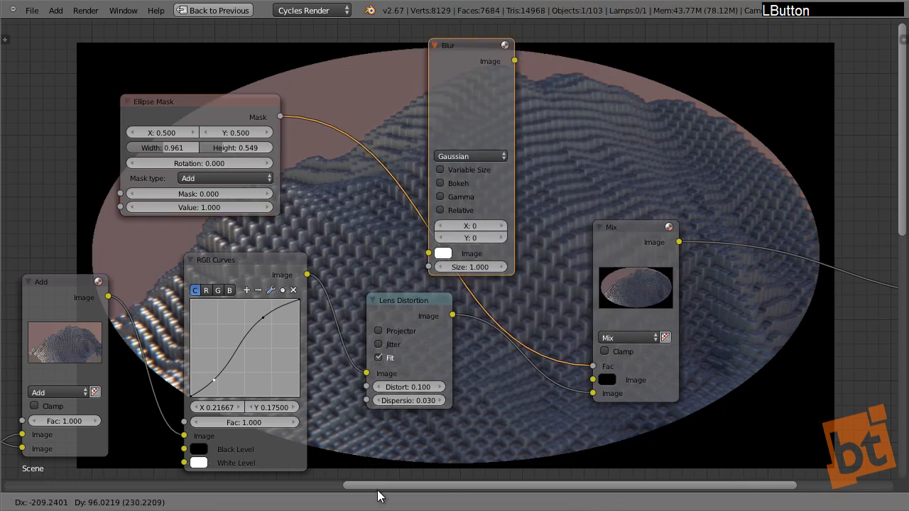
left_click(410, 221)
- Try X and Y blur sizes of 20 and 200 on the mask's Blur node, and raise Y to 255
left_click(409, 207)
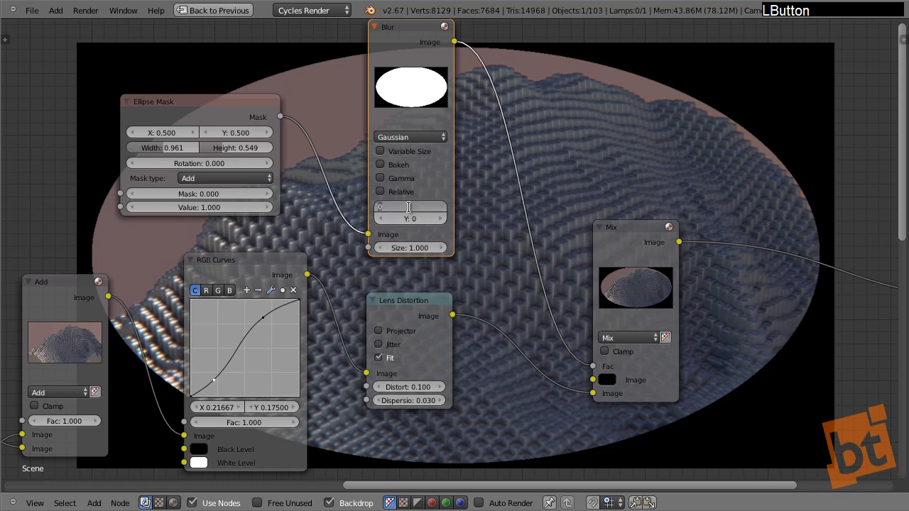
type("20")
key("Return")
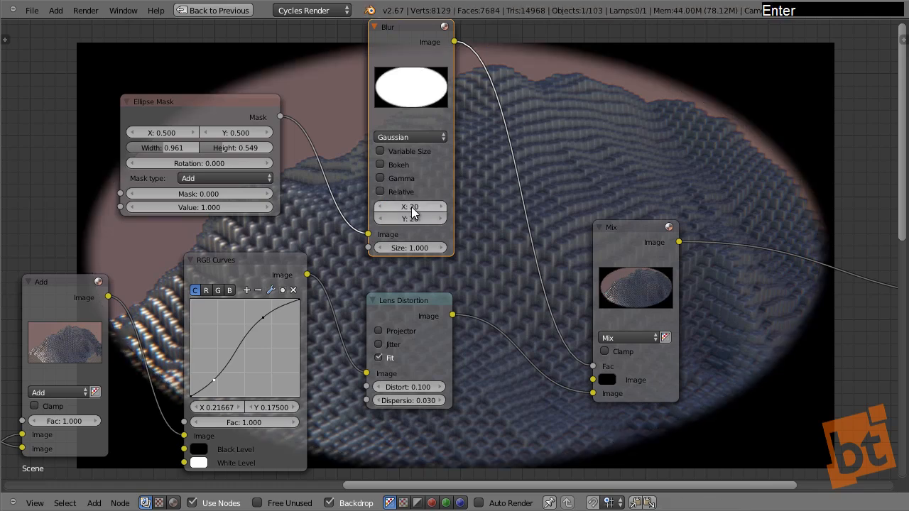
left_click(410, 206)
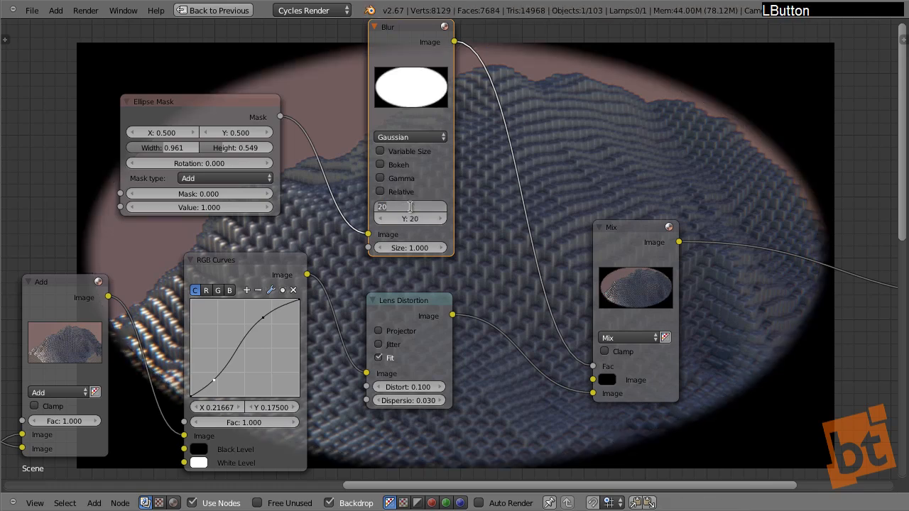
type("200")
key("Tab")
type("200")
key("Return")
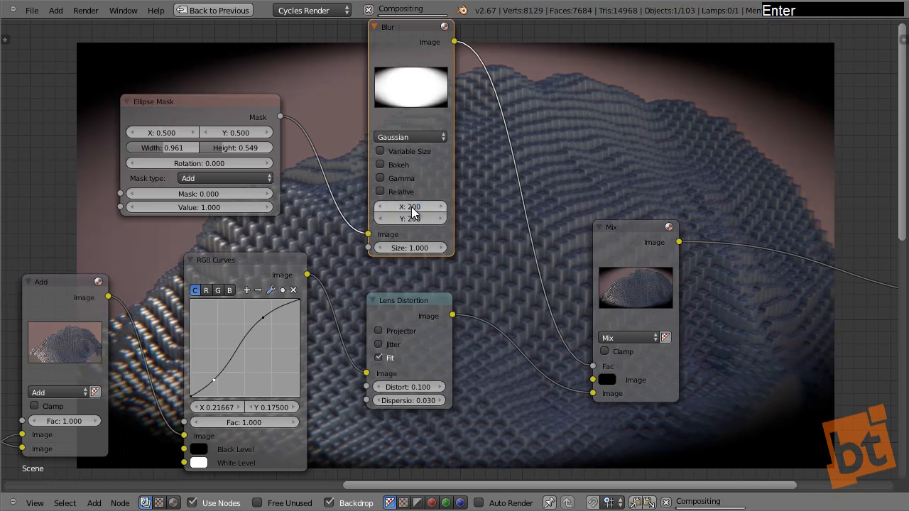
mouse_move(504, 229)
middle_mouse_down()
mouse_move(532, 237)
mouse_move(487, 227)
middle_mouse_up()
left_click_drag(449, 228, 491, 232)
- Set the mask's Blur node to 300 in both X and Y for a soft vignette
left_click(443, 214)
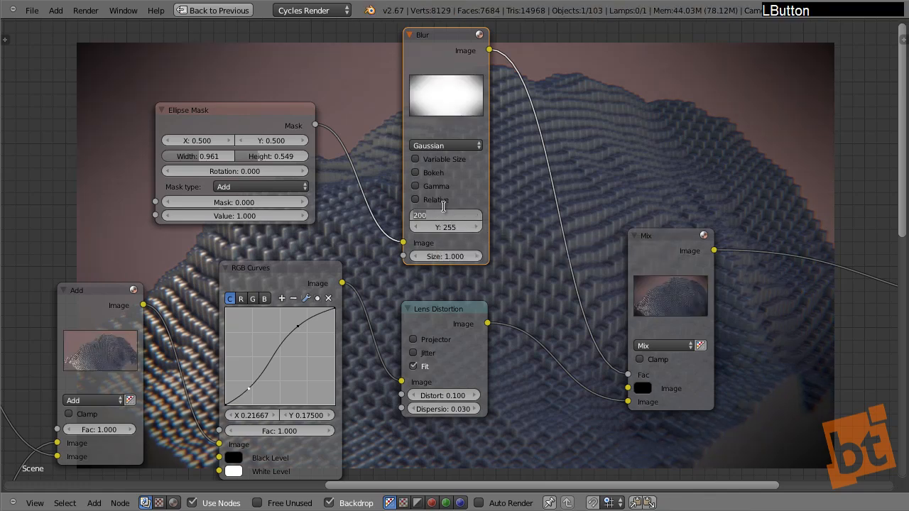
type("300")
key("Return")
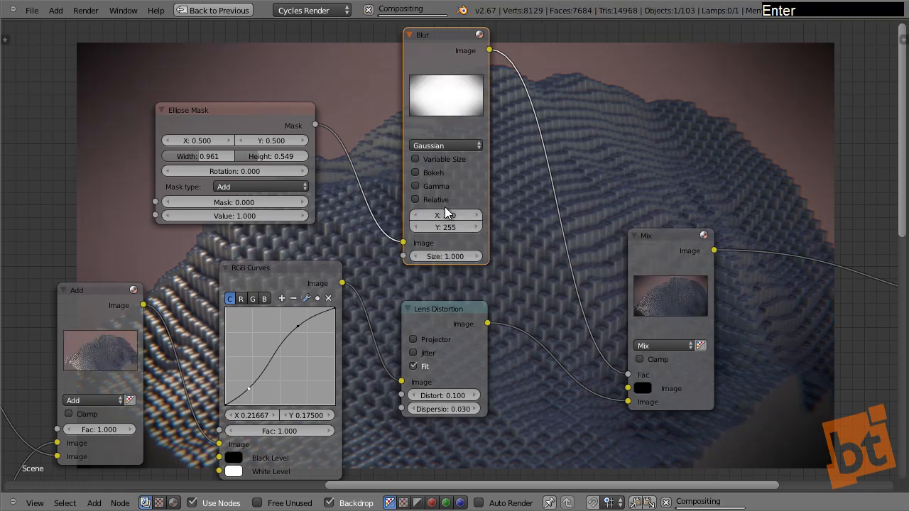
left_click(443, 229)
type("300")
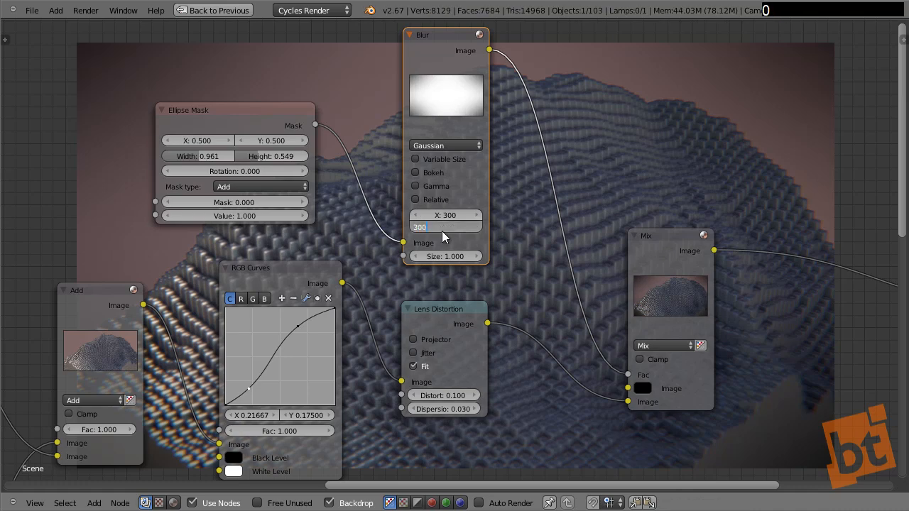
key("Return")
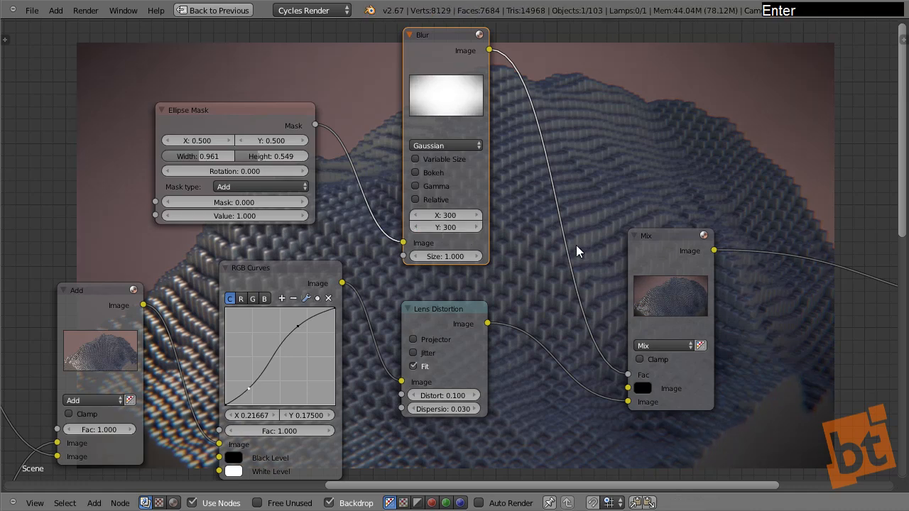
- Try lowering the Ellipse Mask's Value to 0.800 and restore it to 1.000
middle_click_drag(578, 251, 497, 250)
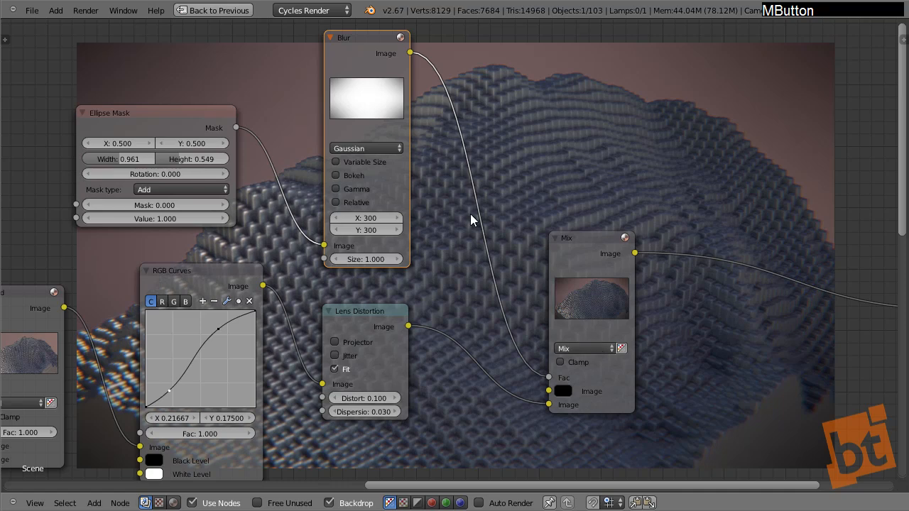
left_click(90, 220)
left_click(89, 220)
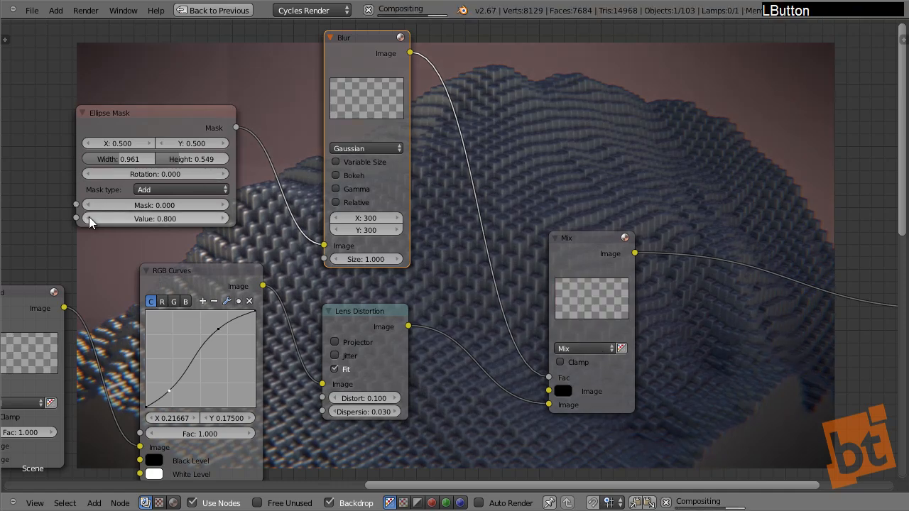
left_click(221, 220)
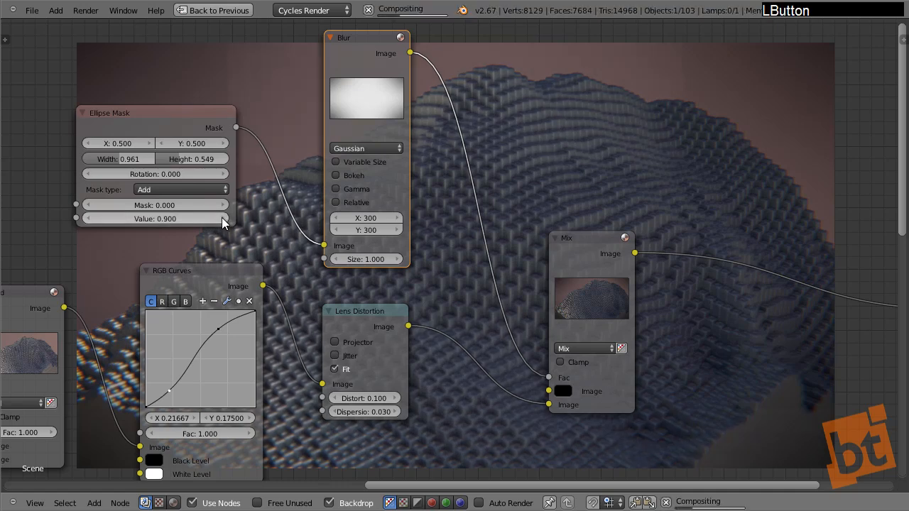
left_click(222, 219)
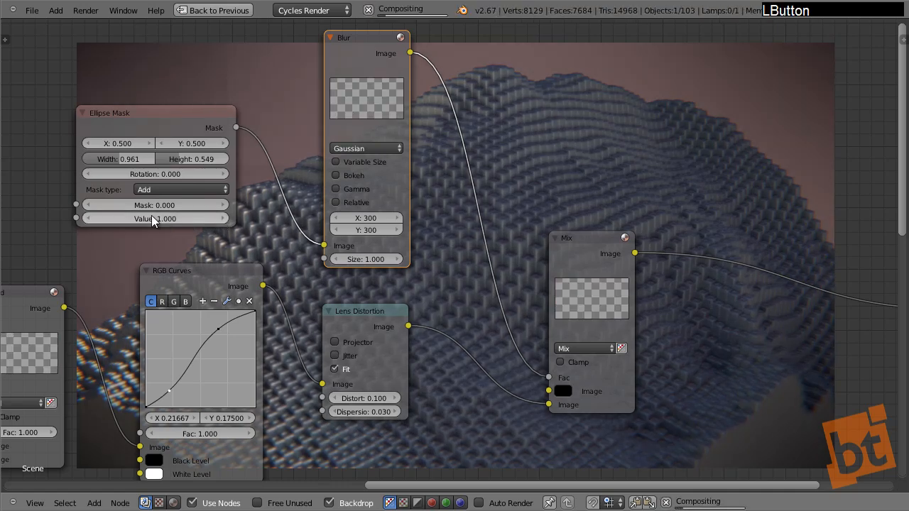
- Lower the Ellipse Mask's Value to 0.900
left_click(88, 219)
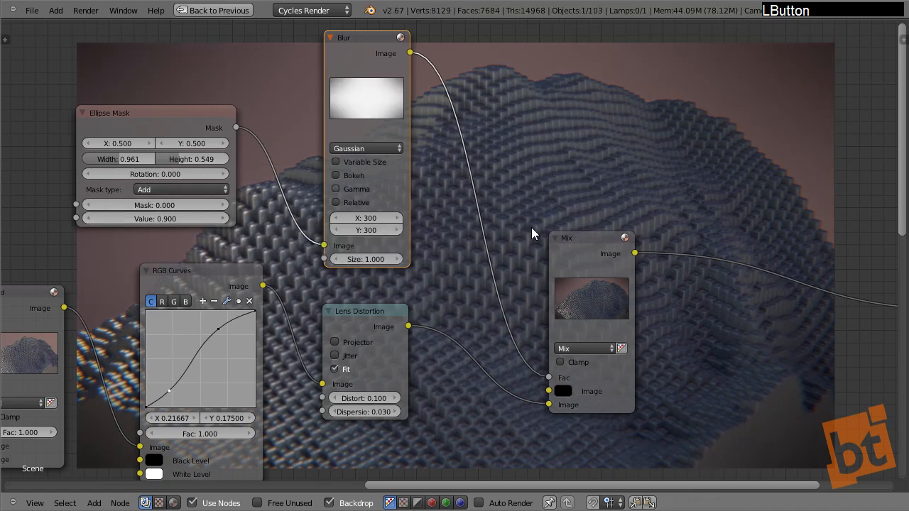
middle_click_drag(532, 234, 368, 242)
scroll(368, 242, "down", 3)
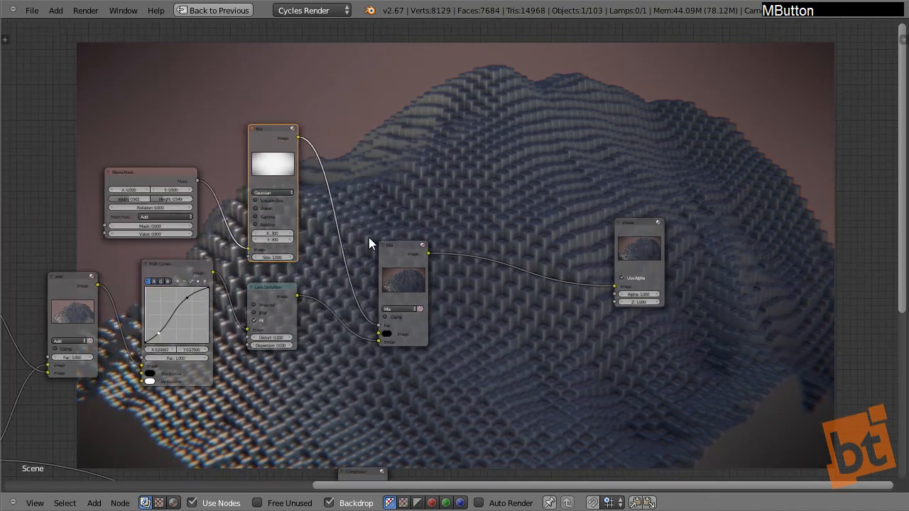
- Add a midpoint to the red channel of the environment's RGB Curves node at X 0.52222, Y 0.50000
scroll(369, 237, "down", 2)
middle_click_drag(540, 225, 781, 114)
middle_click_drag(440, 232, 660, 205)
scroll(412, 348, "up", 2)
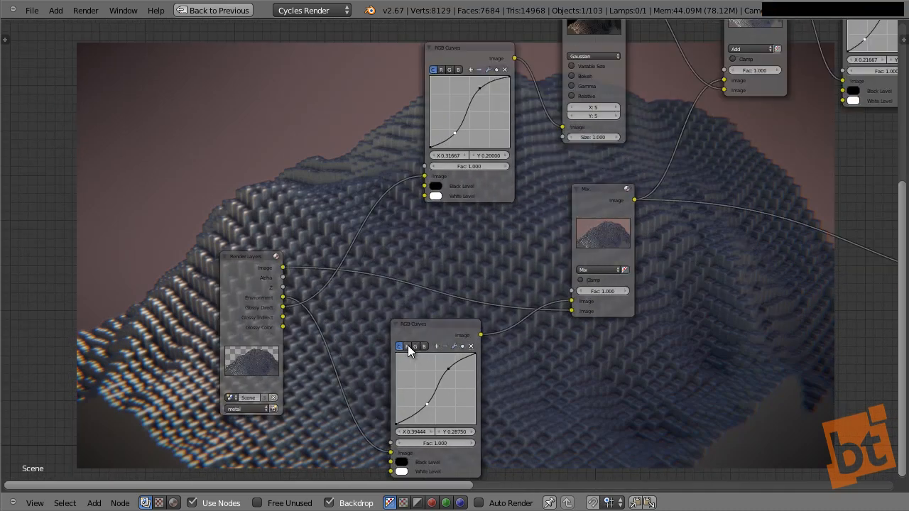
left_click(407, 346)
left_click(434, 387)
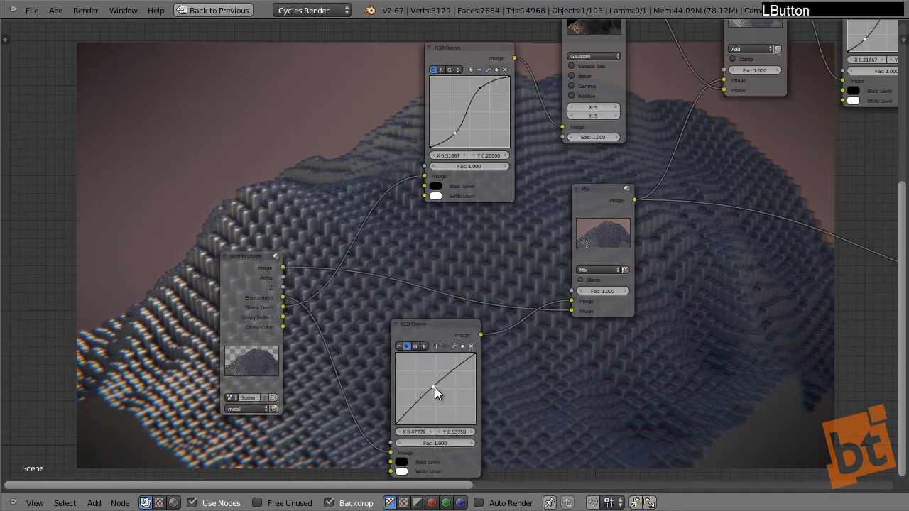
left_click_drag(433, 387, 438, 396)
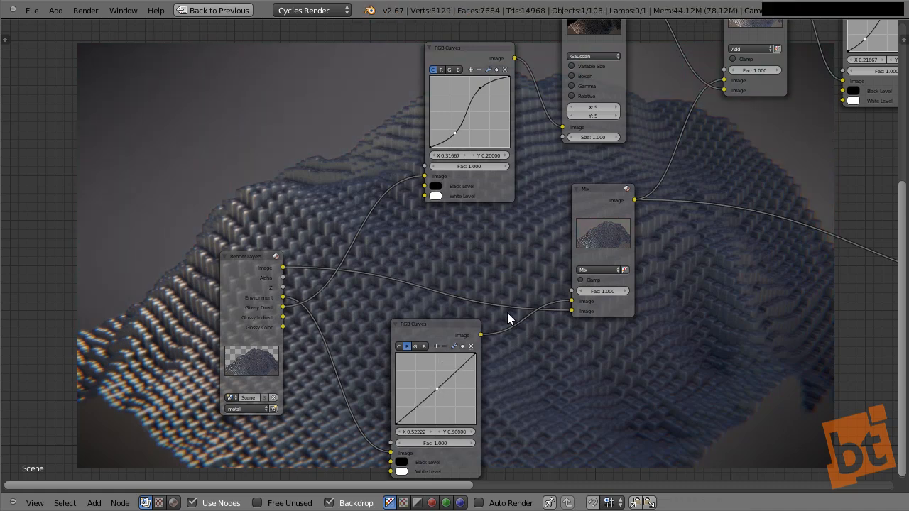
- Raise the blue channel's midpoint in the environment's RGB Curves node to X 0.50000, Y 0.55000
middle_click_drag(507, 318, 590, 363)
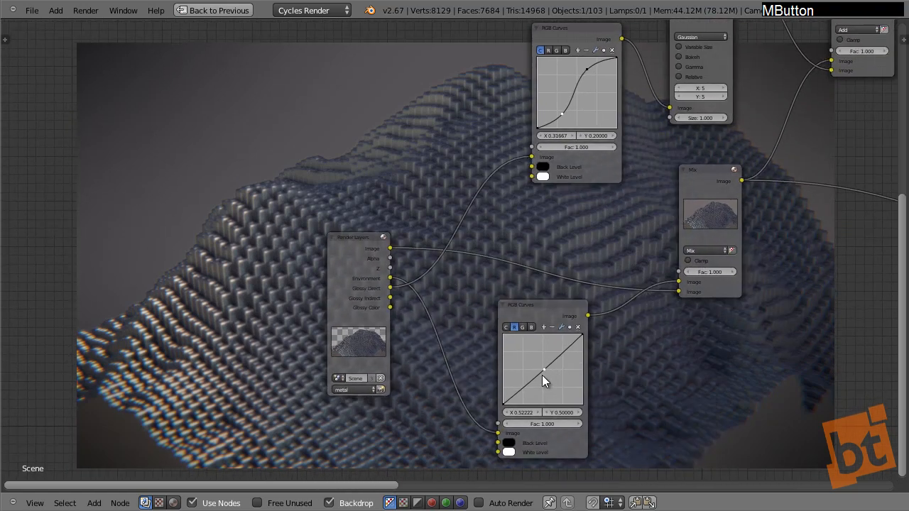
mouse_move(545, 369)
left_mouse_down()
mouse_move(541, 355)
mouse_move(543, 366)
left_mouse_up()
left_click(531, 328)
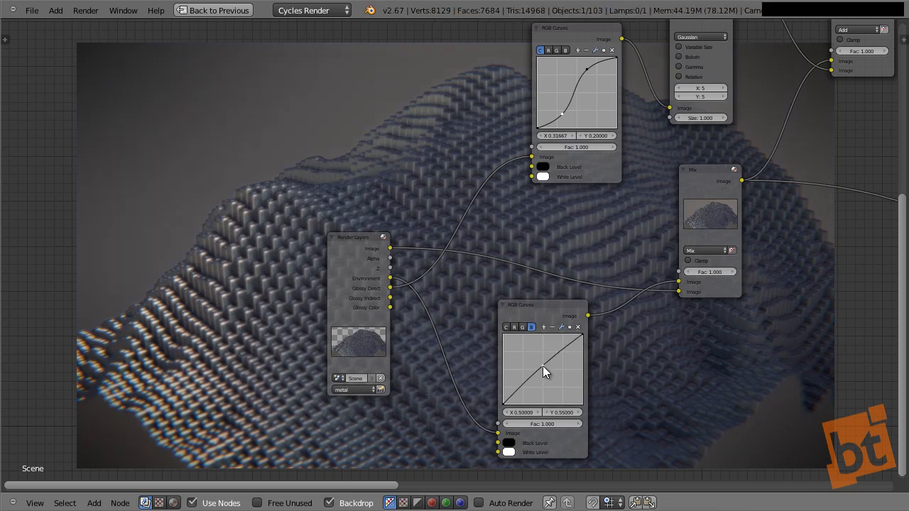
- Link the final vignette Mix node's Image output to the Composite node and place that node directly below the Viewer
middle_click_drag(678, 304, 370, 364)
left_click_drag(271, 380, 686, 213)
mouse_move(538, 211)
left_mouse_down("ctrl")
mouse_move(544, 206)
mouse_move(553, 362)
left_mouse_up("ctrl")
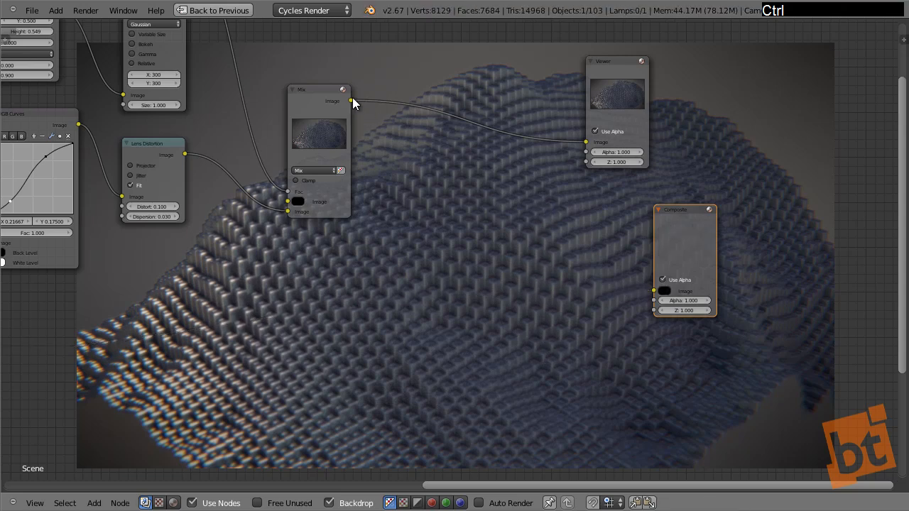
left_click_drag(351, 99, 654, 290)
left_click_drag(676, 216, 605, 189)
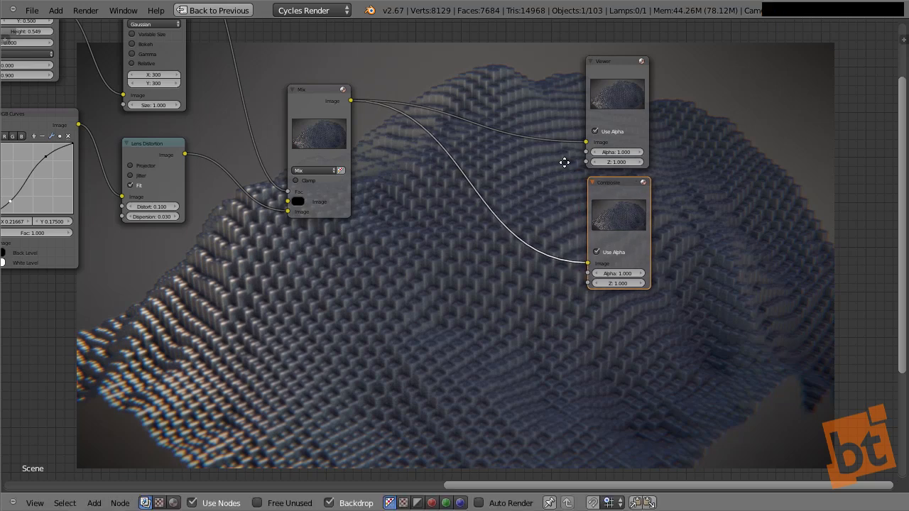
- Restore the multi-editor layout from the maximized node editor and change that area to the 3D View
scroll(588, 214, "down", 3)
middle_click_drag(564, 160, 665, 266)
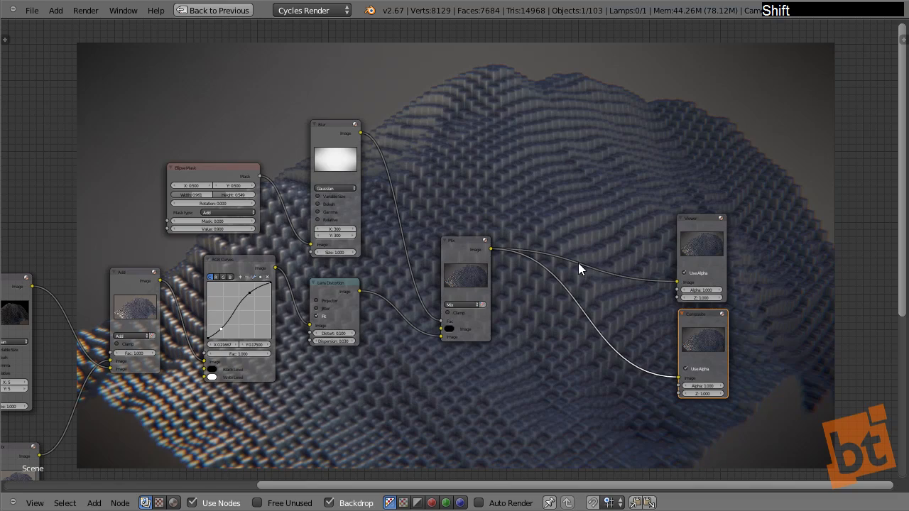
key("shift+space")
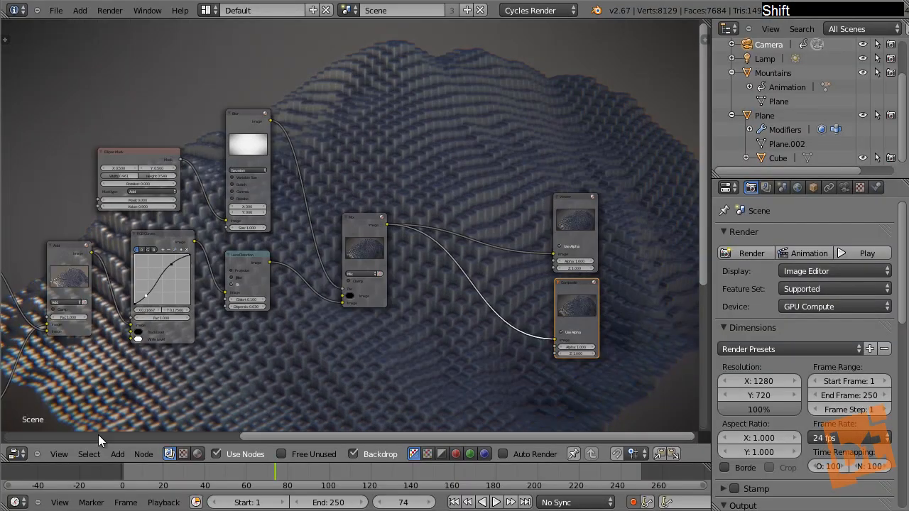
left_click(18, 456)
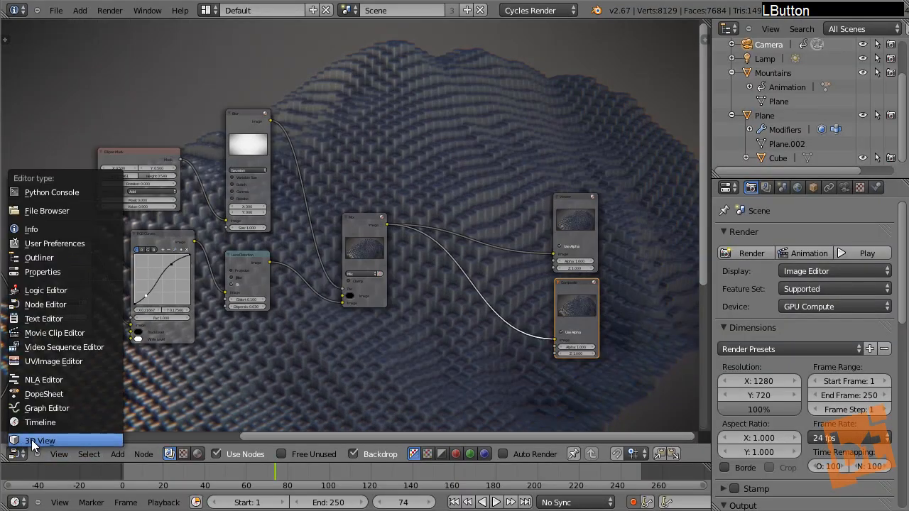
left_click(32, 440)
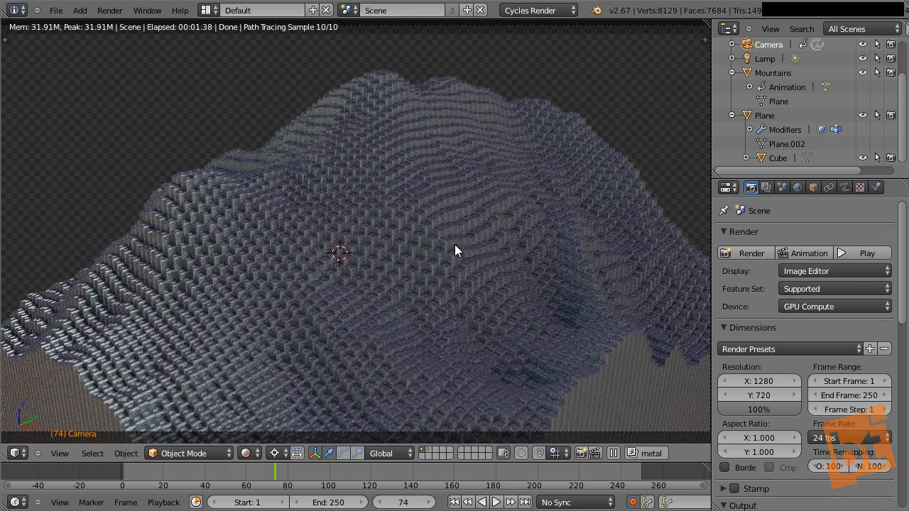
- Switch the area back to the Node Editor and review the complete compositing node tree against the backdrop
left_click(15, 453)
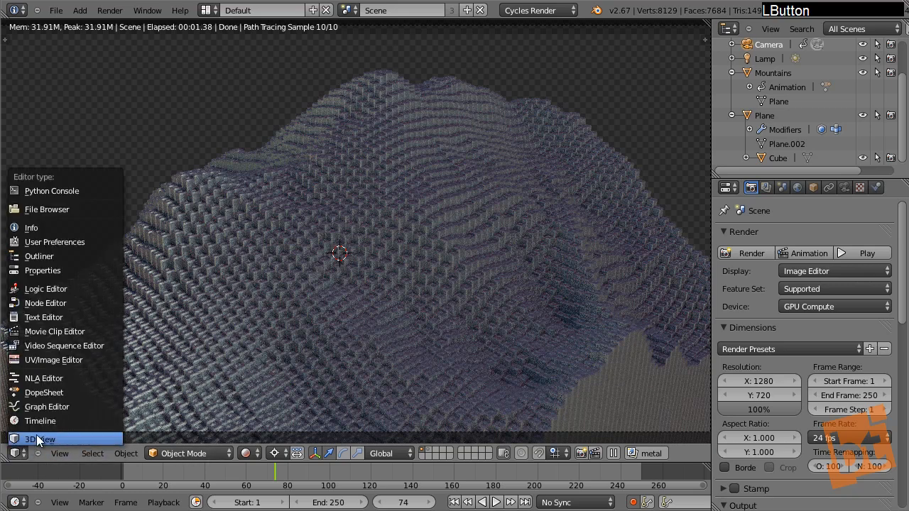
left_click(52, 302)
middle_click_drag(480, 245, 533, 168)
scroll(508, 262, "down", 5)
scroll(526, 208, "down", 3)
scroll(518, 234, "up", 2)
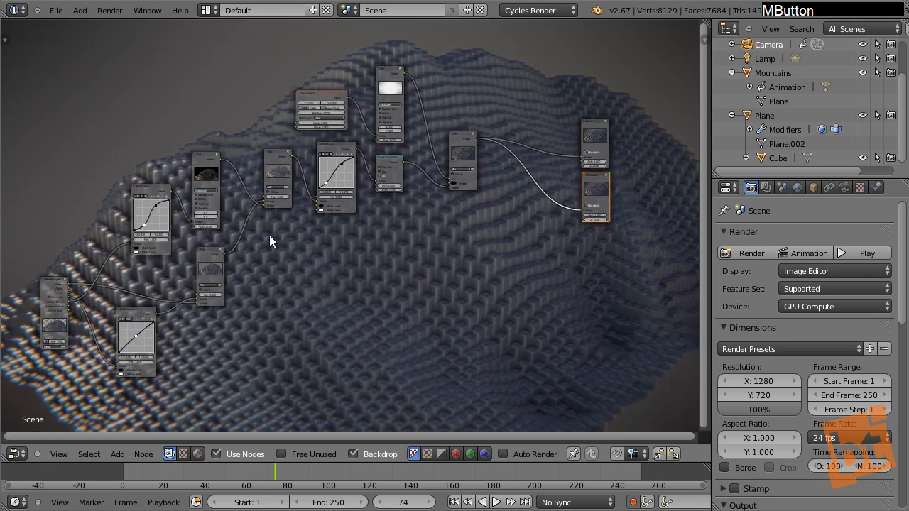
middle_click_drag(576, 224, 582, 274)
scroll(582, 274, "up", 1)
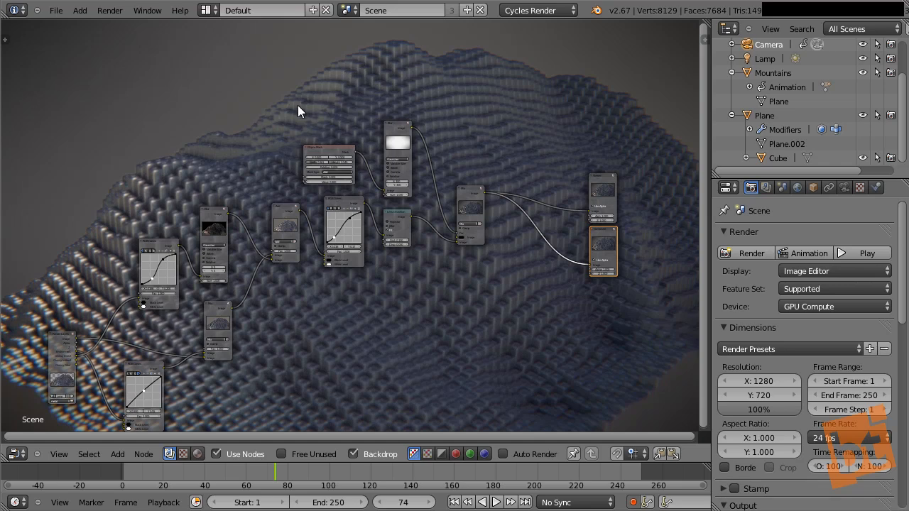
middle_click_drag(539, 173, 546, 162, "ctrl")
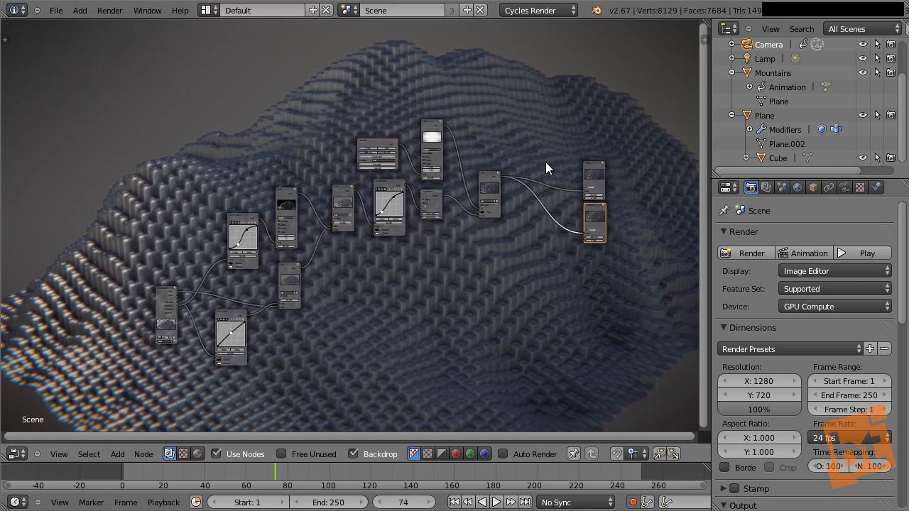
- Change the area to the 3D View and set its viewport shading to Solid
left_click(19, 459)
left_click(27, 443)
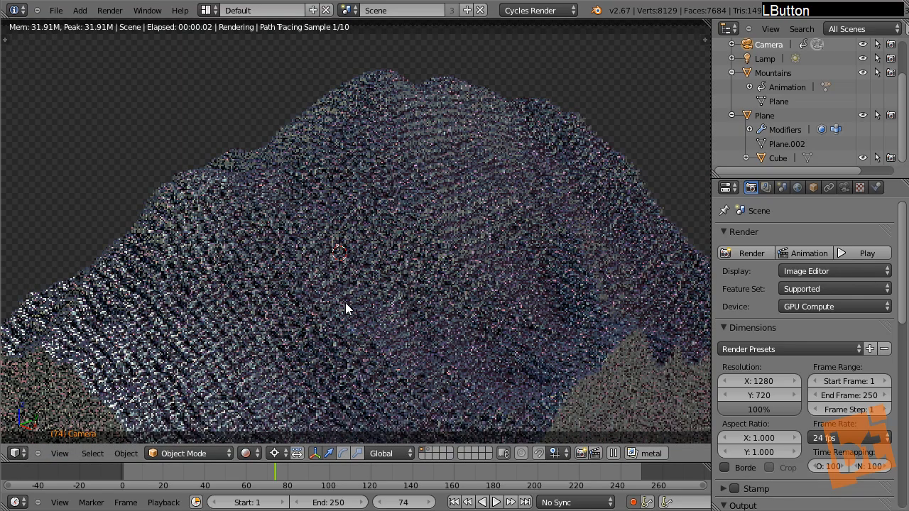
left_click(246, 455)
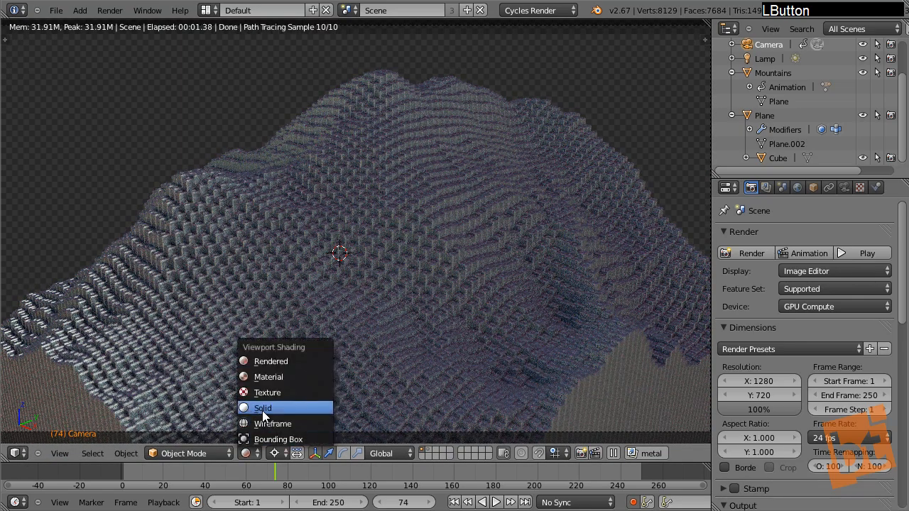
left_click(270, 408)
- Scrub the timeline to frame 0 and turn off automatic keyframe insertion
mouse_move(160, 469)
left_mouse_down()
mouse_move(353, 492)
mouse_move(418, 476)
mouse_move(599, 471)
mouse_move(246, 492)
mouse_move(103, 485)
left_mouse_up()
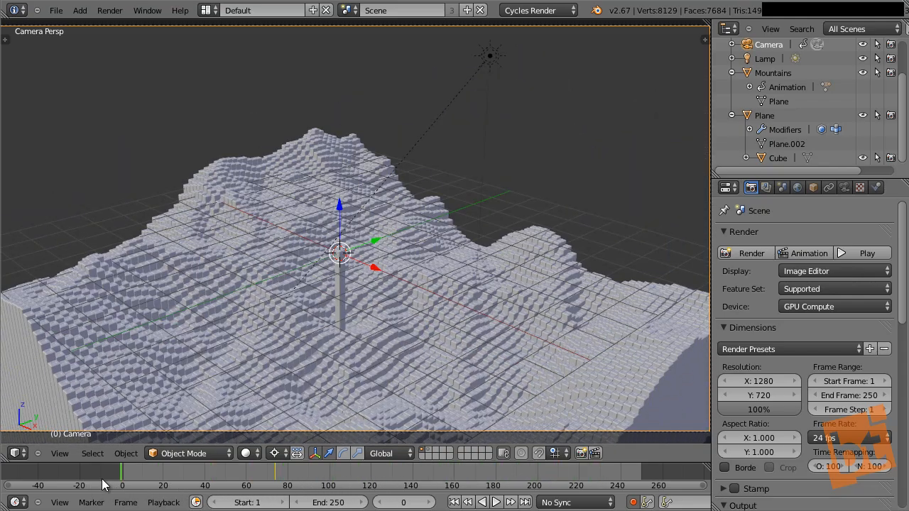
left_click(634, 504)
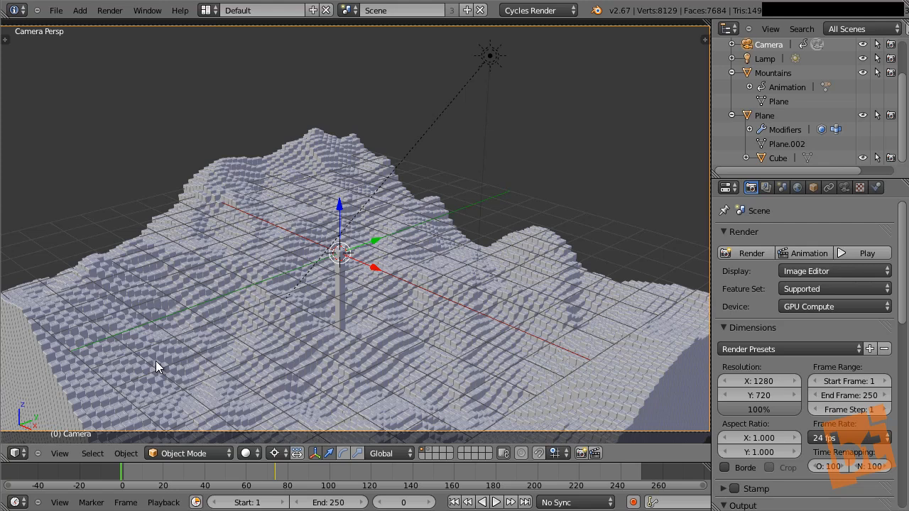
- Move the current frame to 74 in the timeline
left_click(25, 456)
left_click(274, 481)
left_click_drag(275, 481, 277, 482)
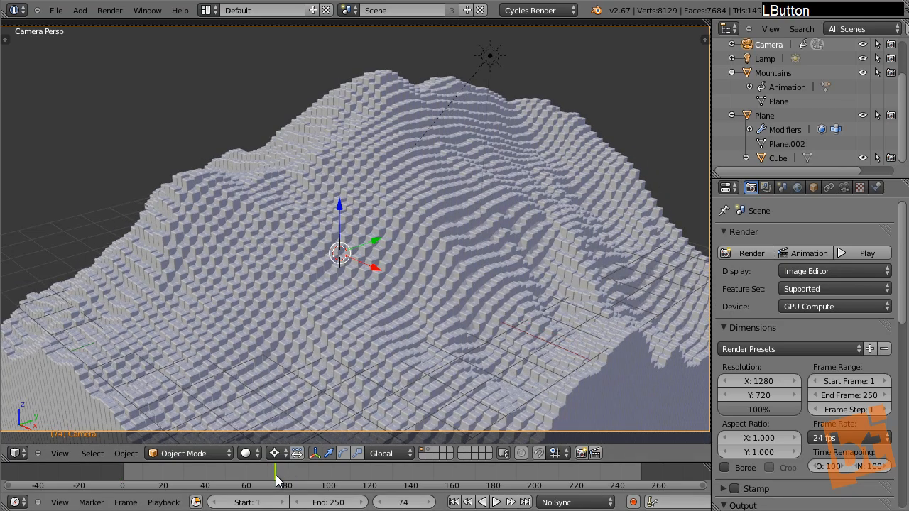